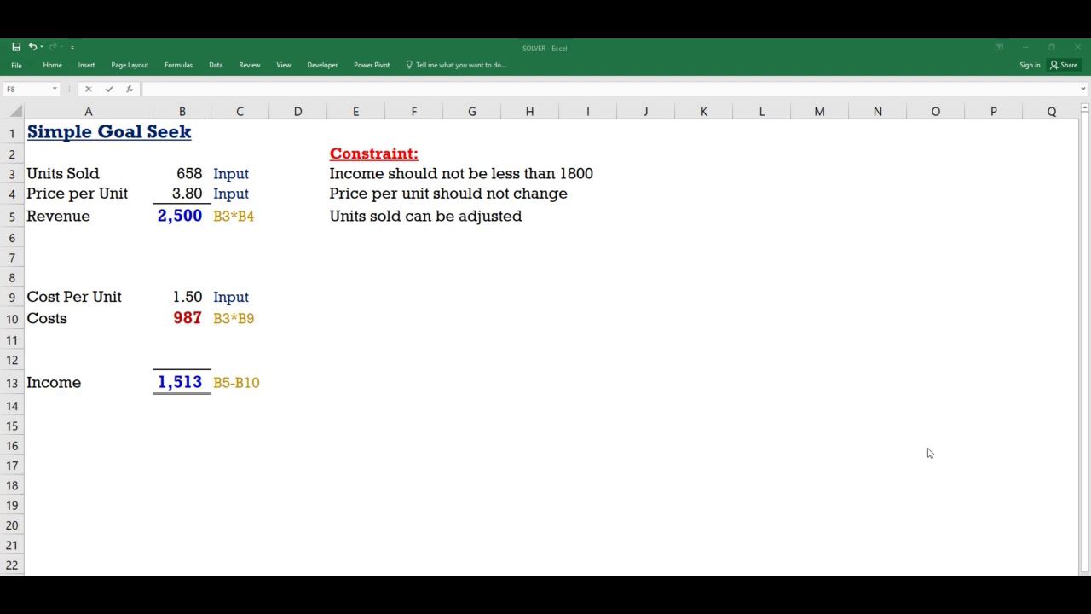
Examine the Units Sold and Price per Unit inputs in the Simple Goal Seek model.
left_click(219, 269)
left_click(58, 139)
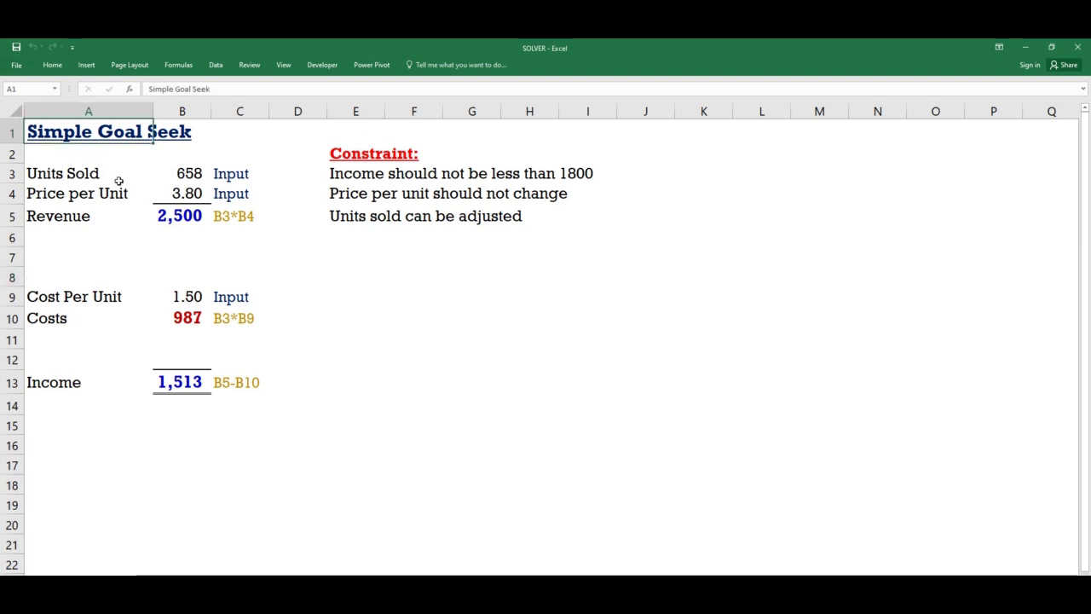
left_click(137, 240)
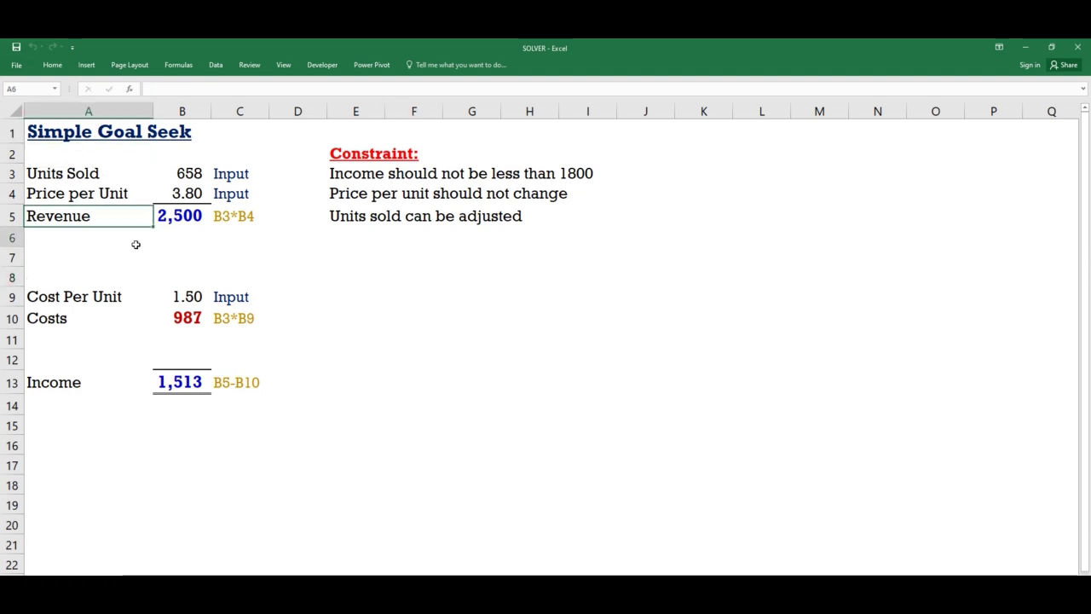
left_click(57, 174)
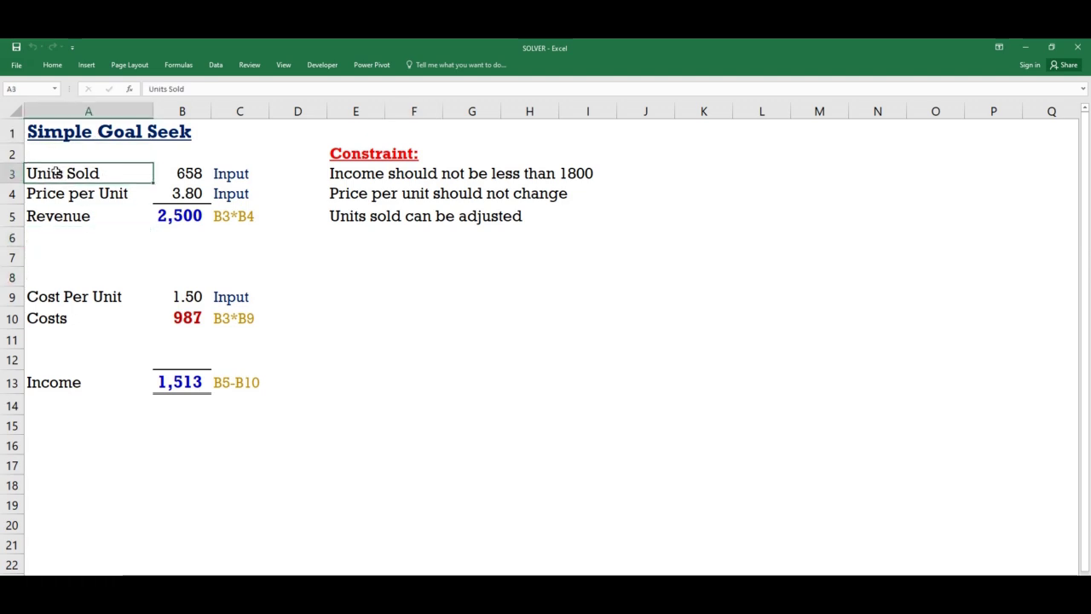
left_click(179, 173)
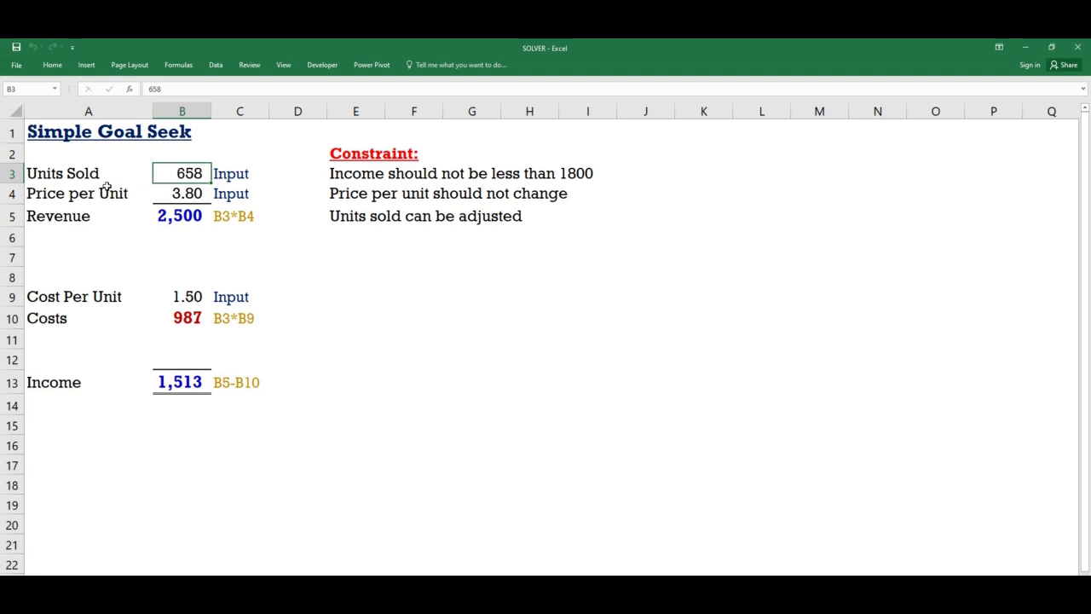
left_click(184, 195)
left_click(111, 192)
key("Right")
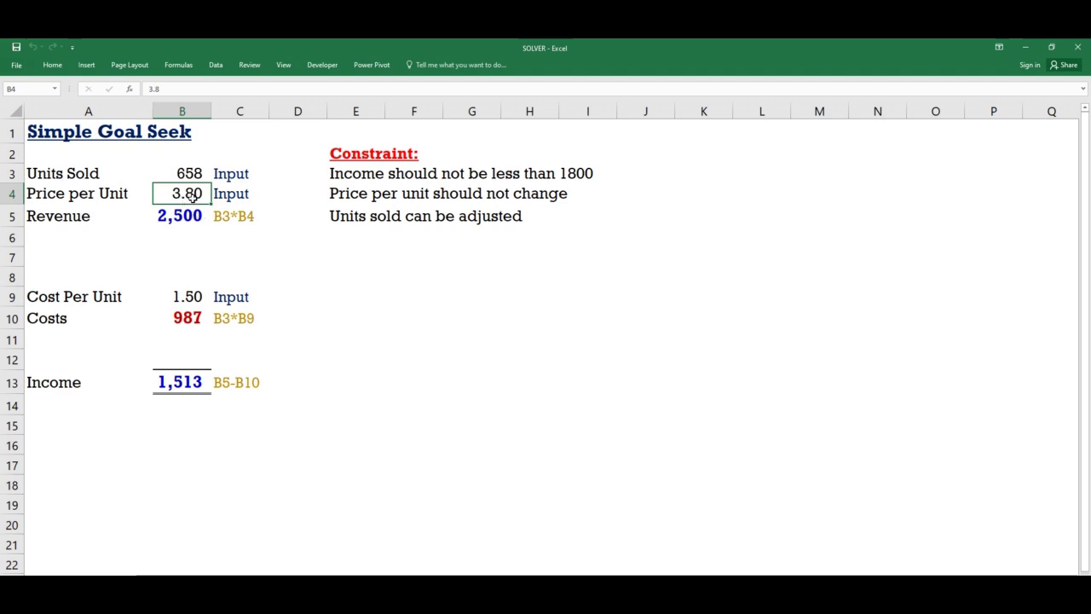
Inspect the Revenue formula in B5 and the units sold and price cells it multiplies.
left_click(171, 216)
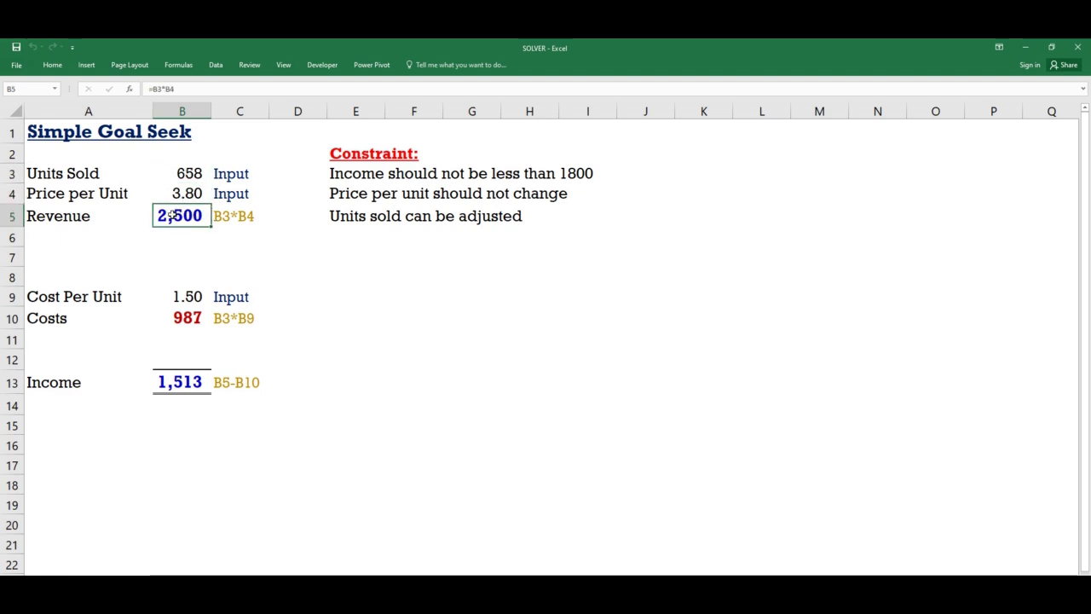
left_click(56, 218)
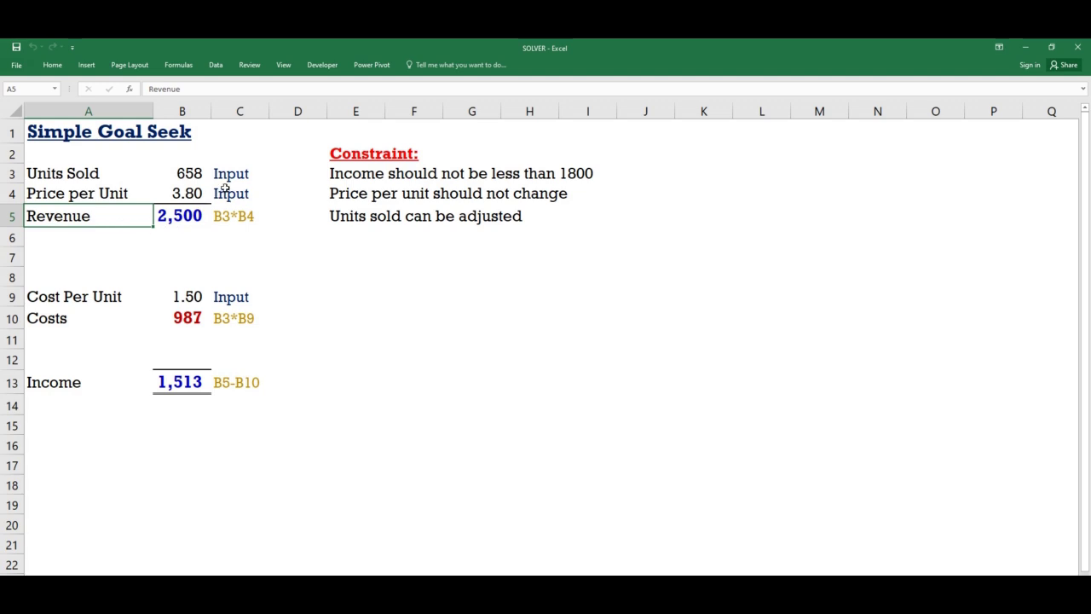
left_click(175, 220)
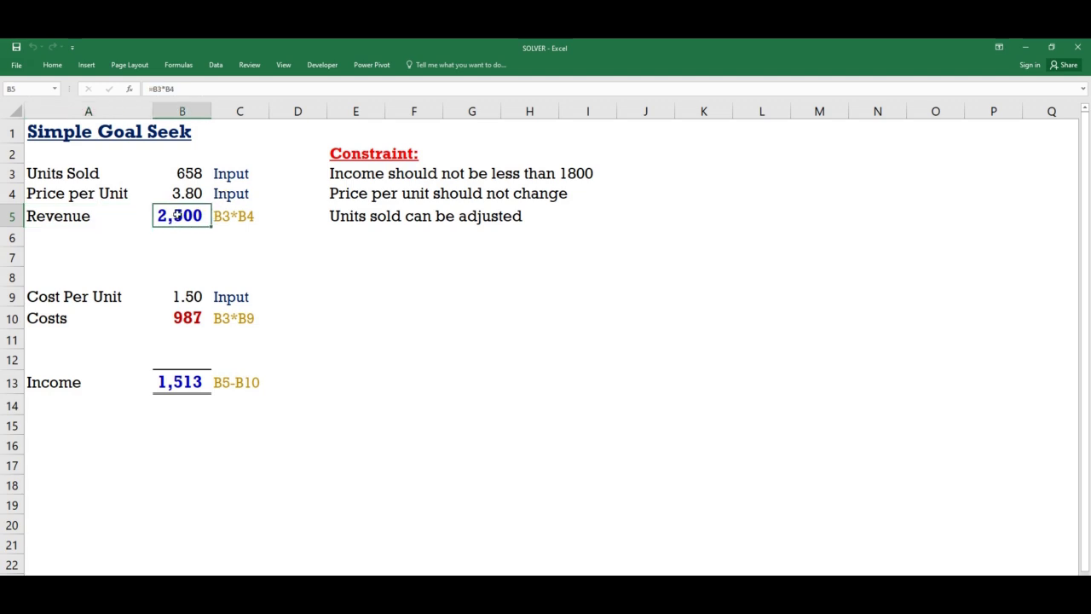
left_click(228, 219)
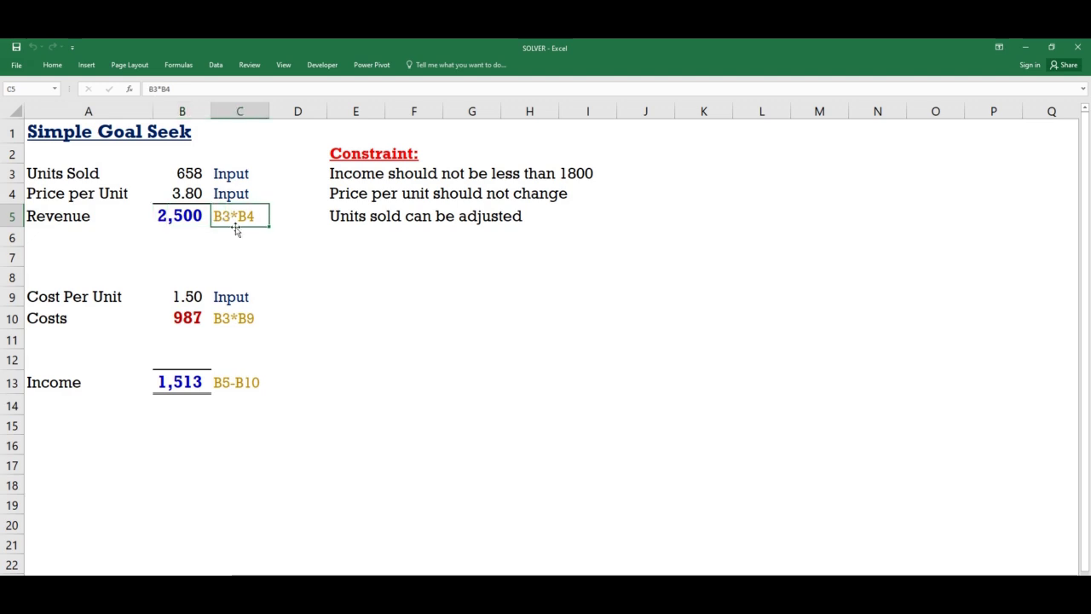
left_click(184, 217)
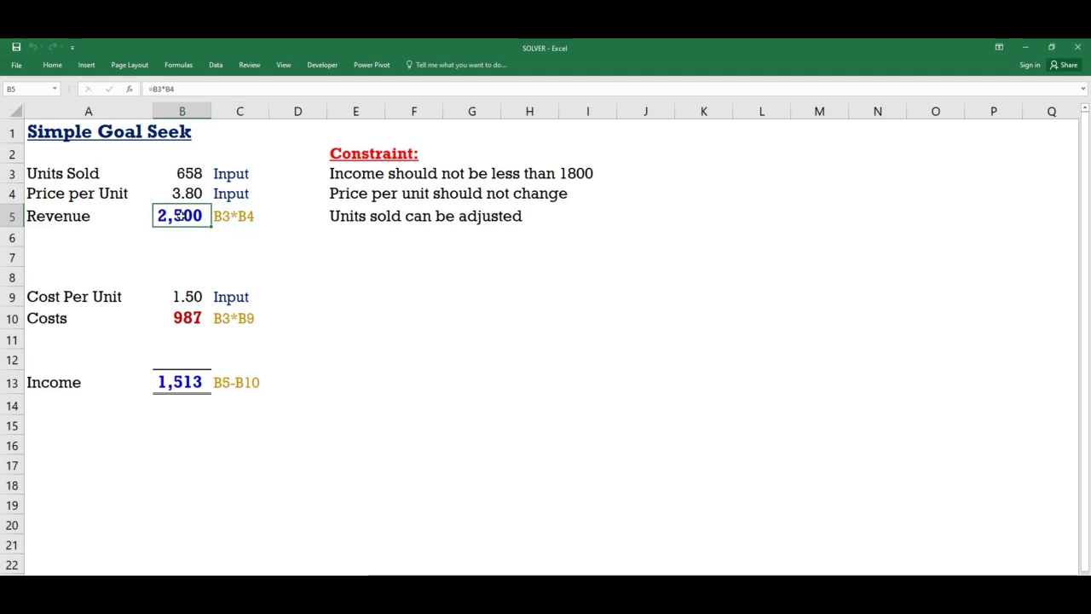
left_click(193, 175)
left_click(193, 195)
left_click(190, 177)
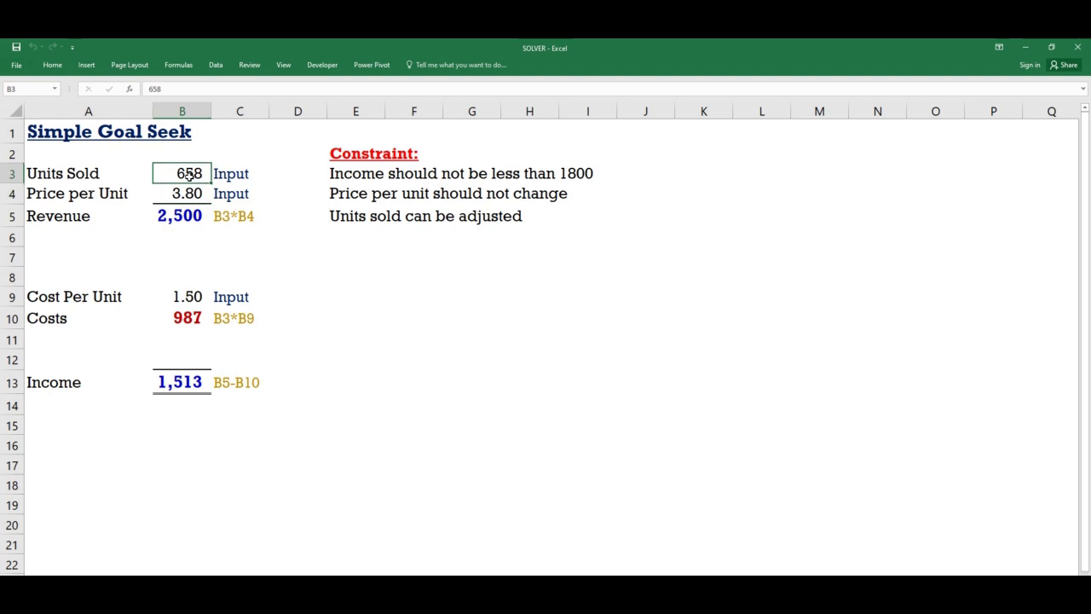
left_click(223, 175)
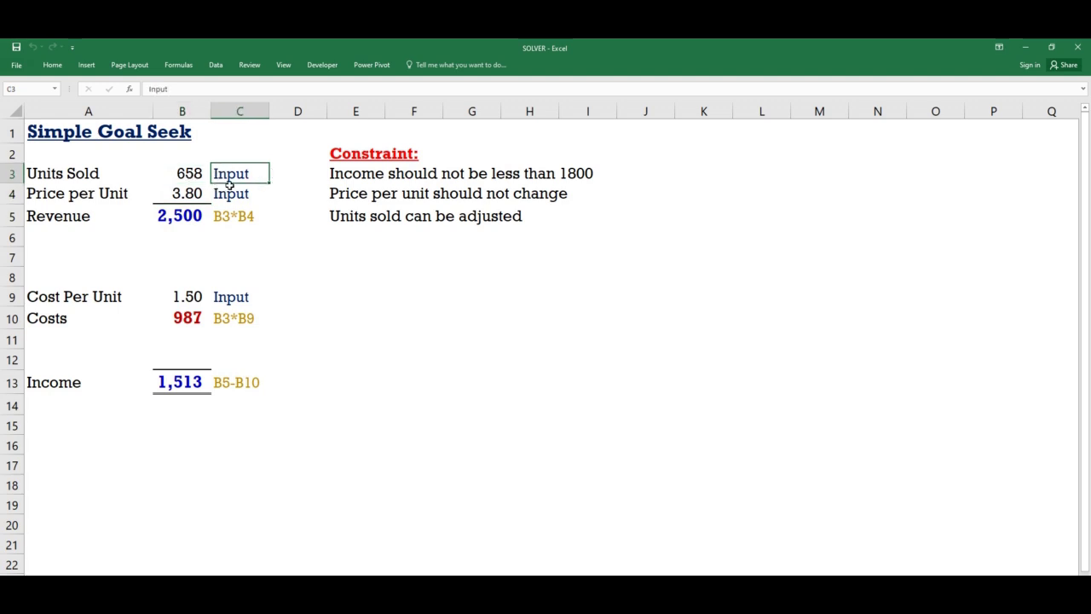
left_click(187, 215)
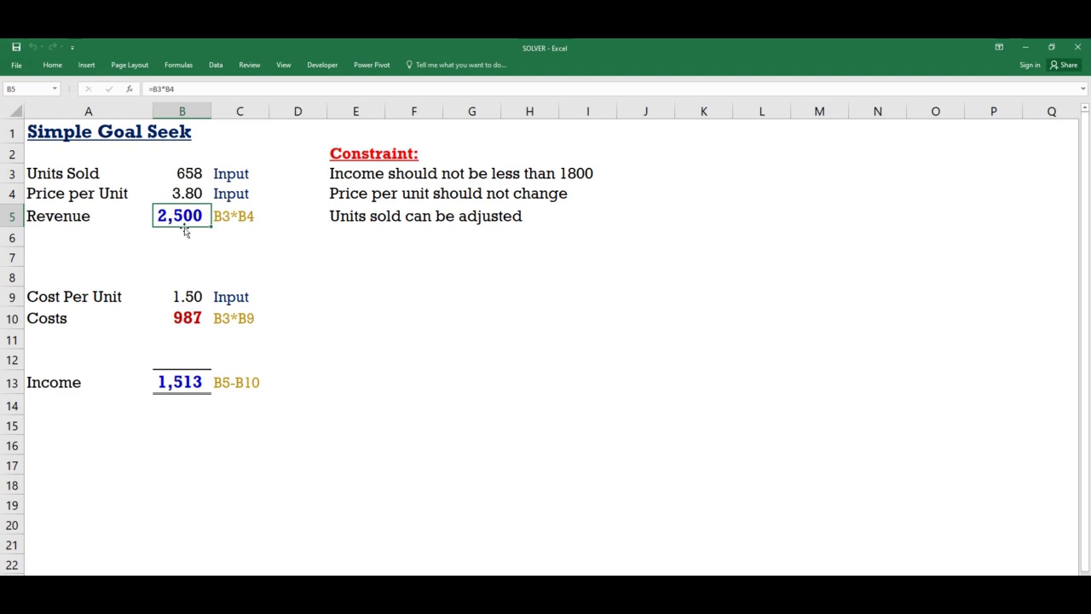
Inspect the Cost Per Unit input and the Costs formula in B10 with the cells it references.
left_click(53, 300)
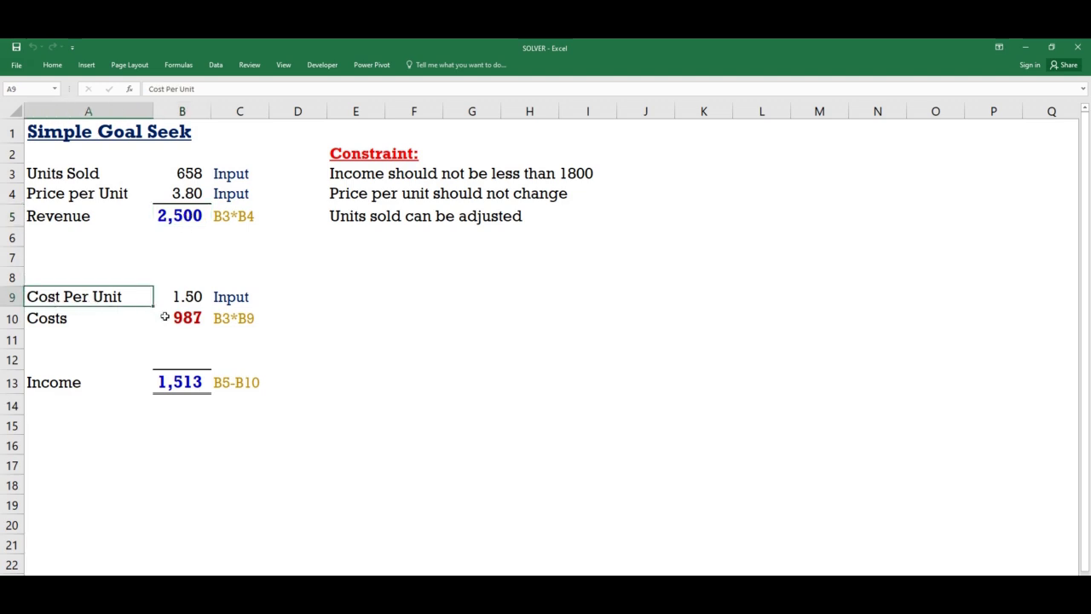
left_click(190, 298)
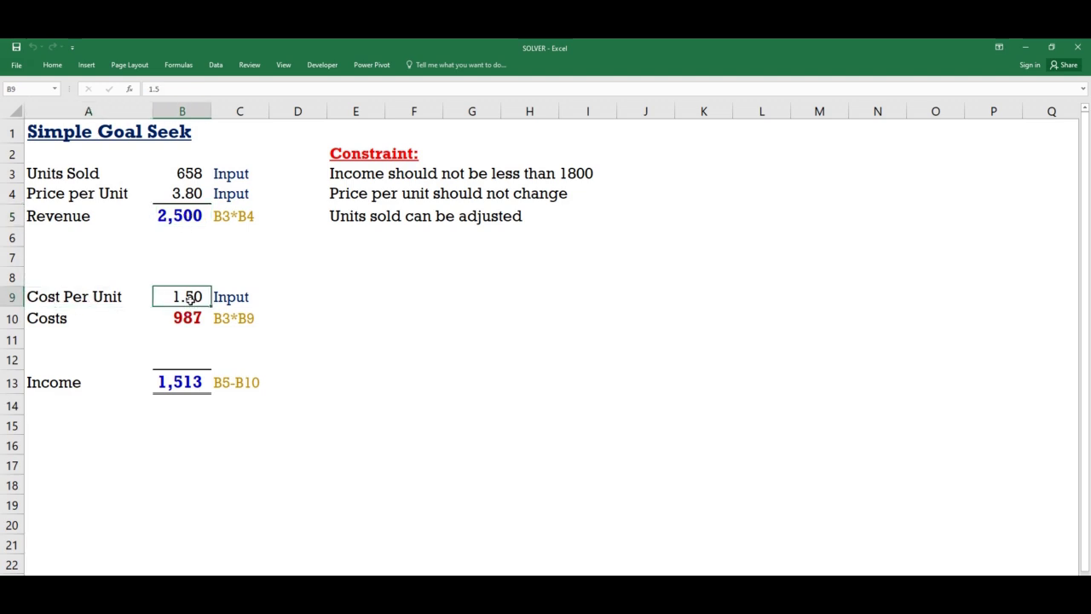
left_click(228, 299)
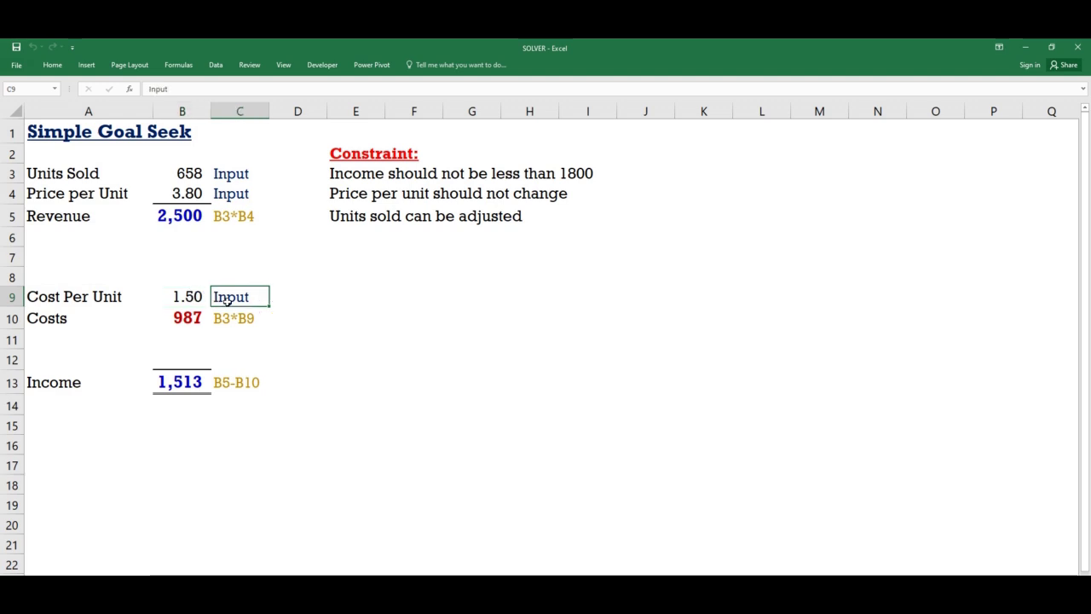
left_click(56, 324)
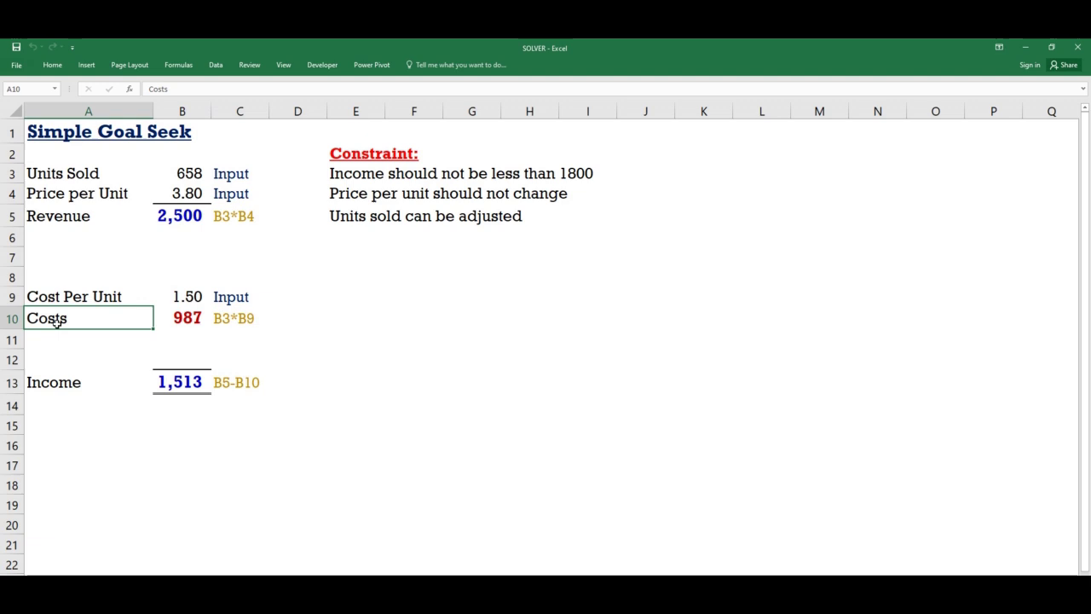
left_click(187, 322)
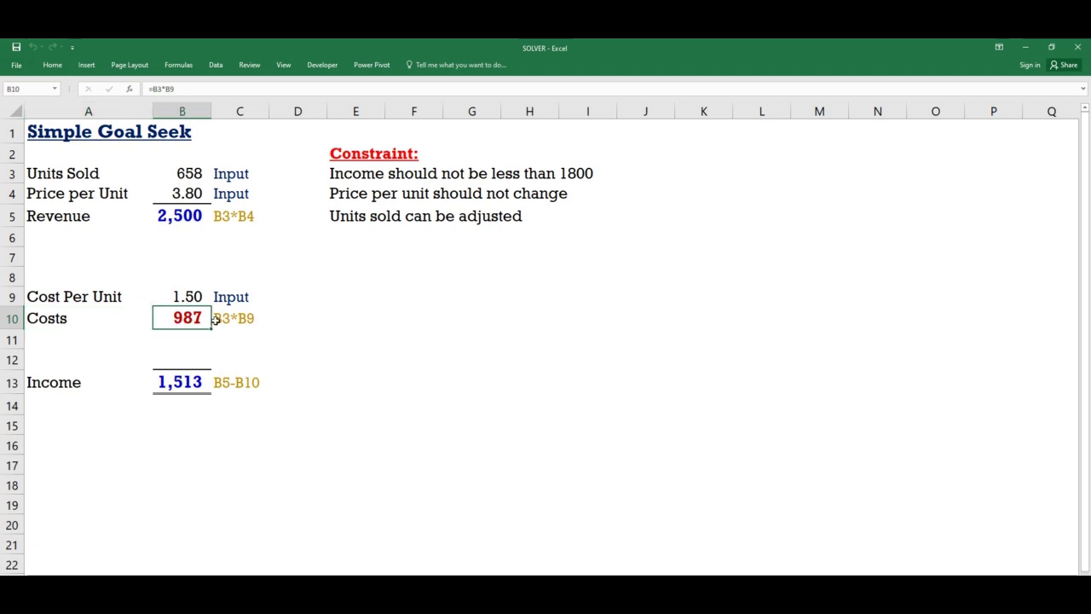
left_click(190, 173)
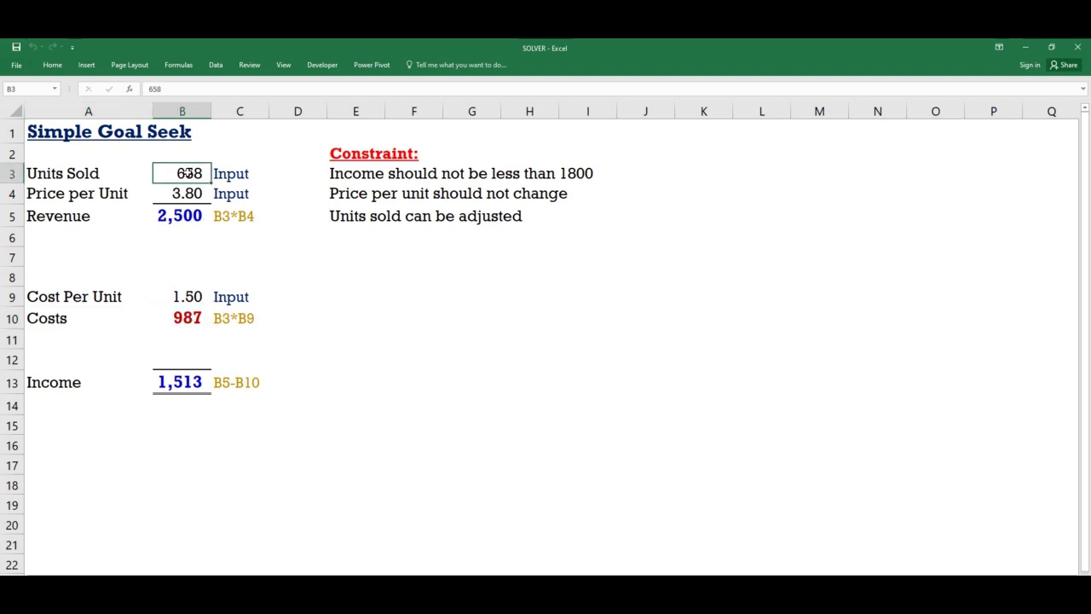
left_click(183, 297)
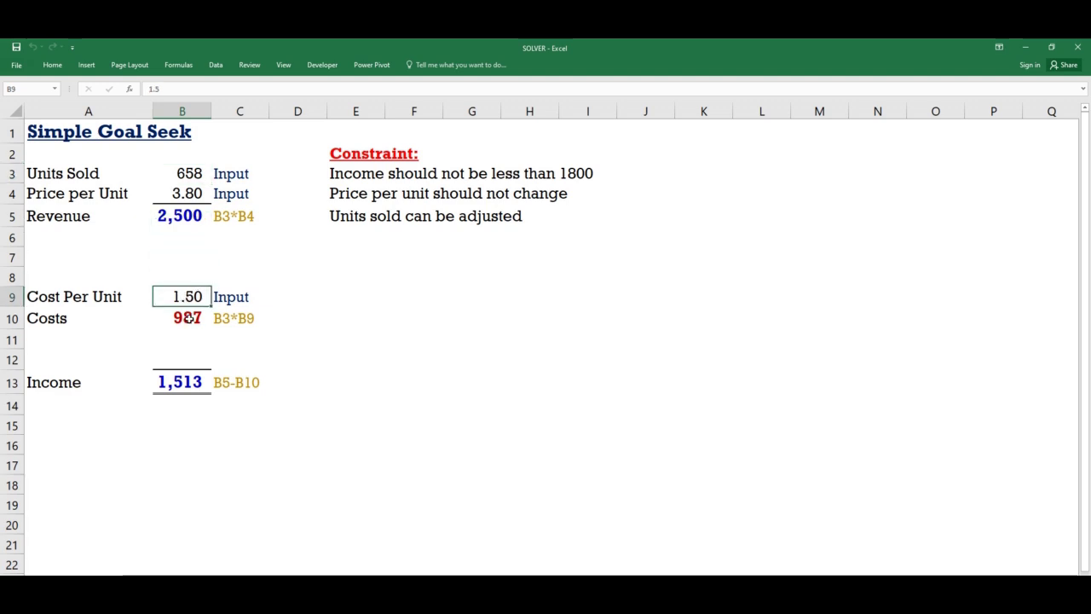
double_click(188, 317)
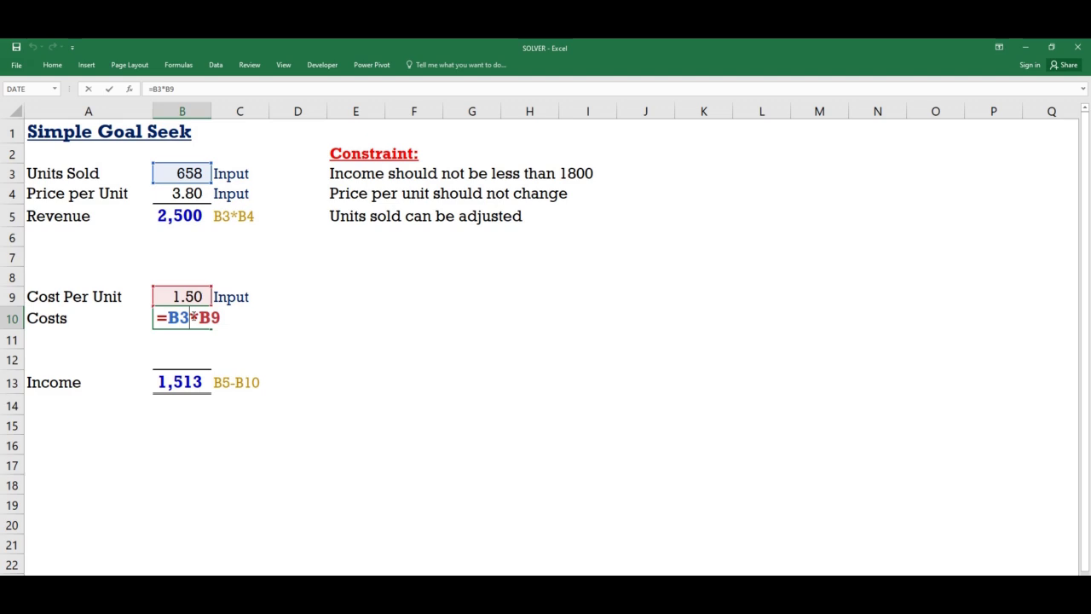
key("Return")
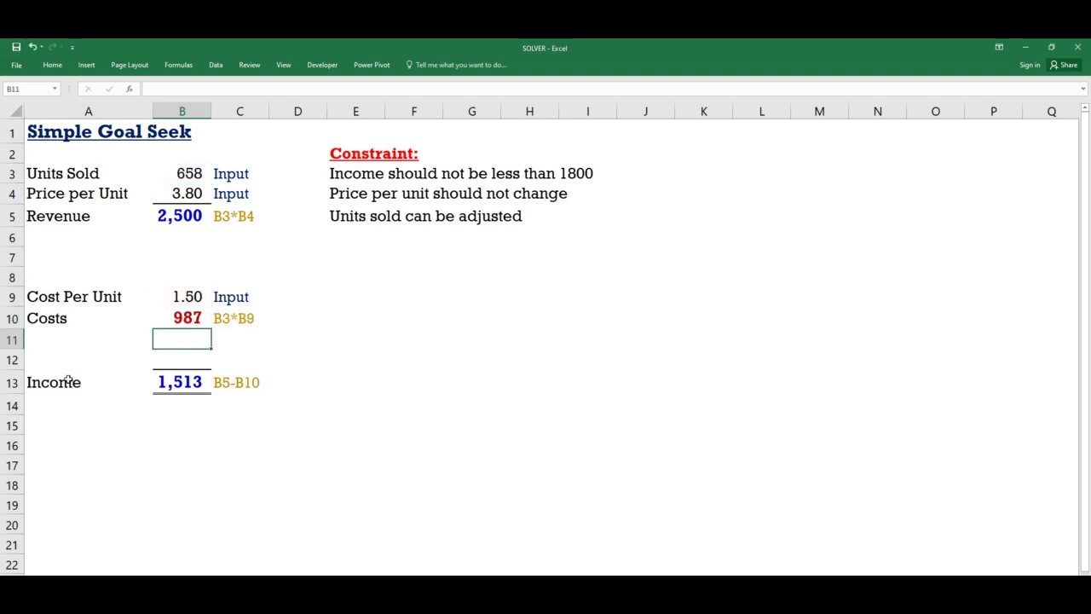
Inspect the Income formula in B13 along with the revenue and costs cells it uses.
left_click(68, 384)
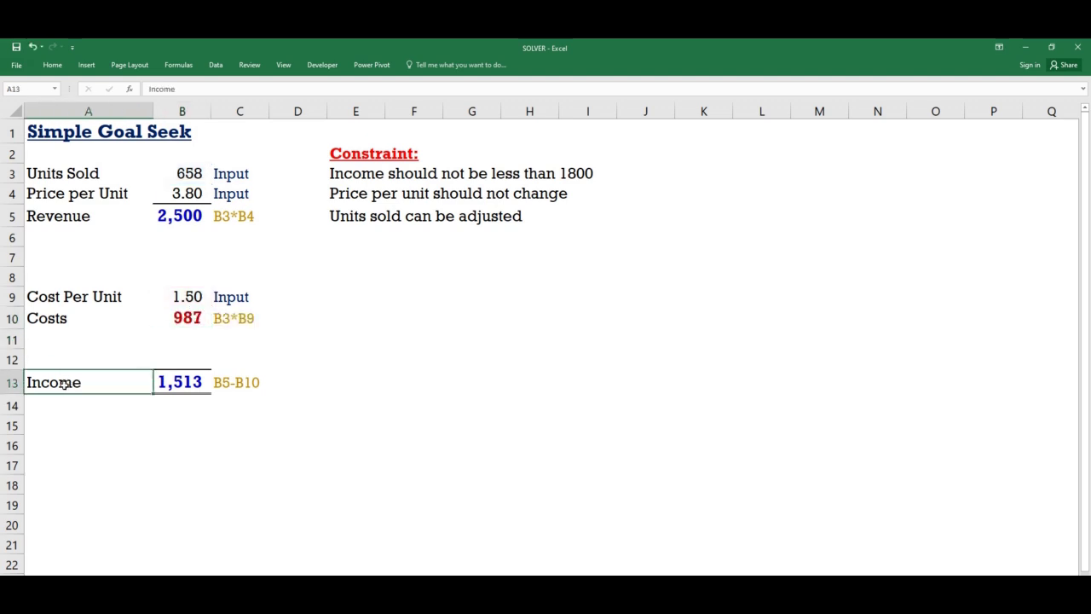
left_click(180, 218)
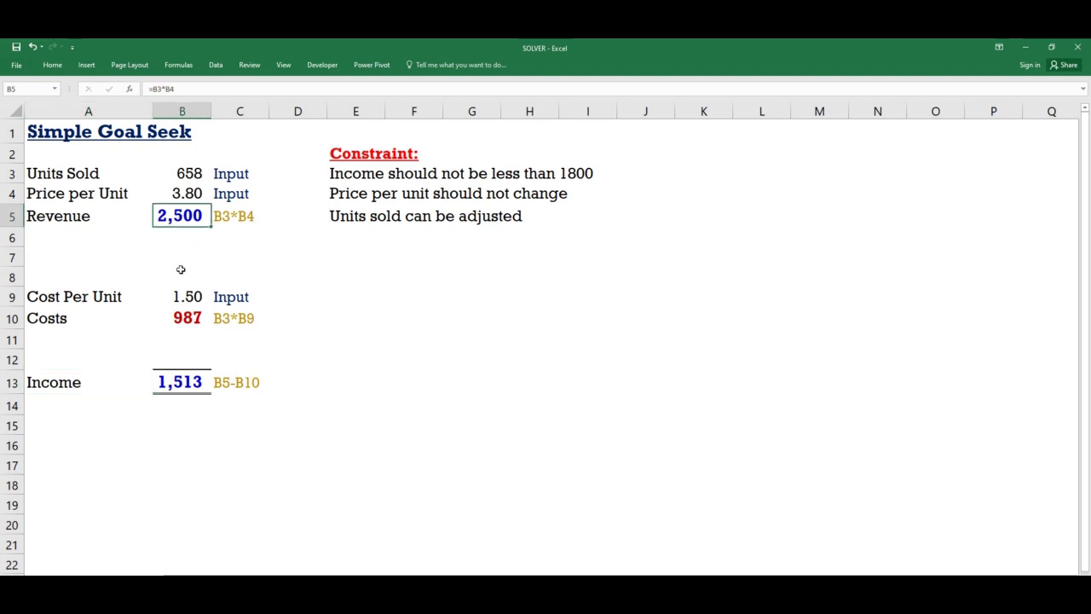
left_click(186, 317)
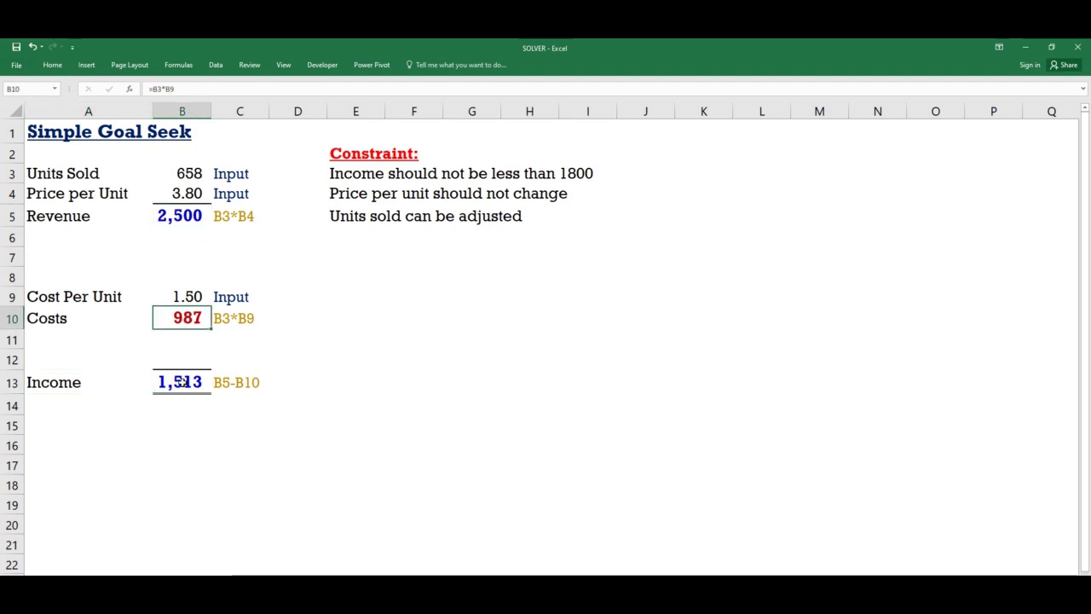
double_click(181, 383)
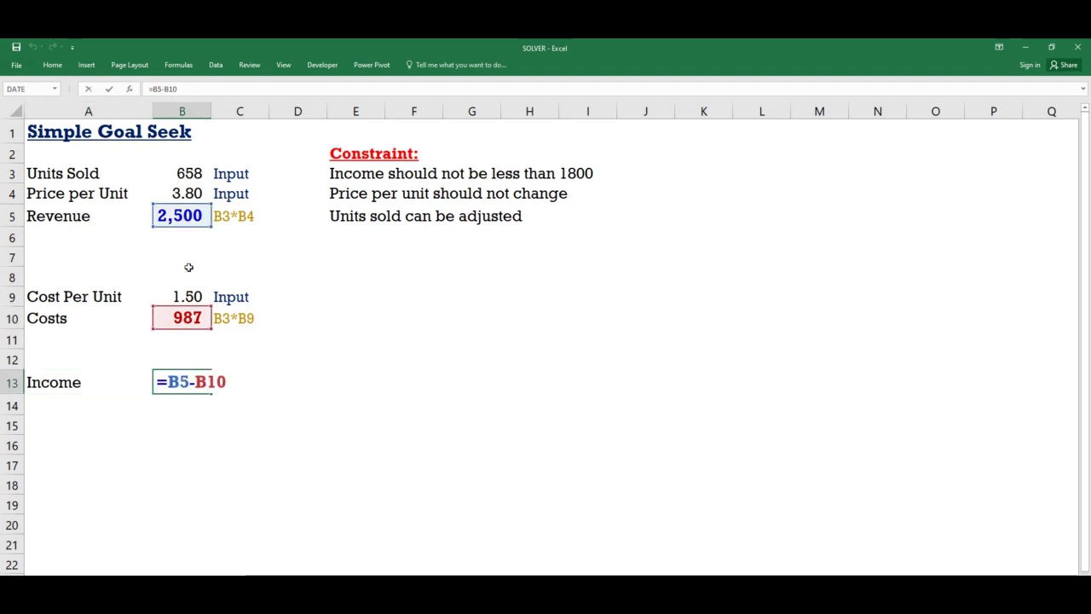
key("Return")
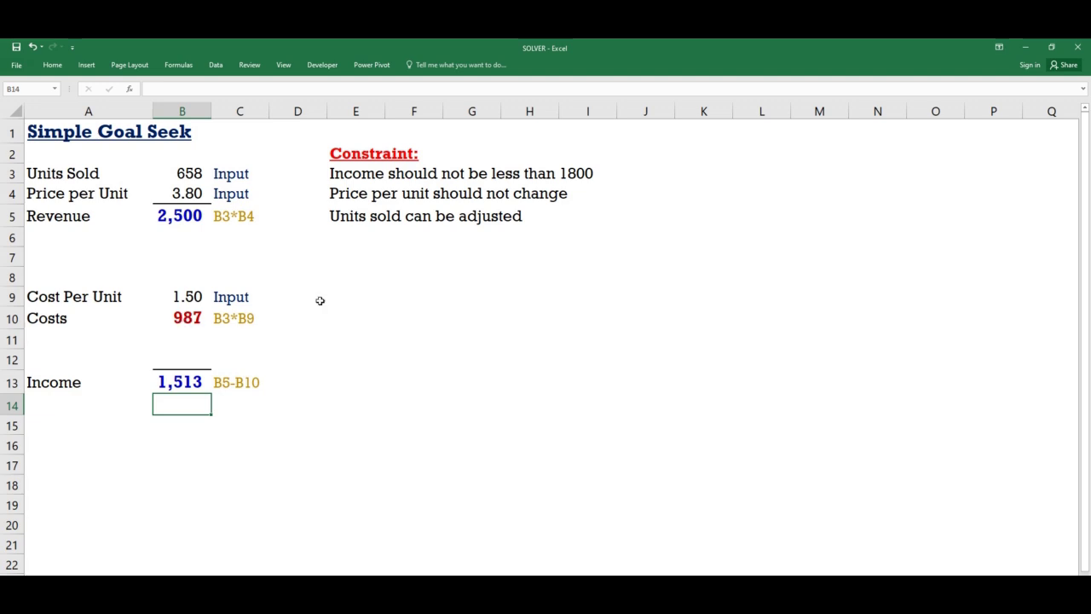
Review the listed constraints on income, price per unit and units sold against the corresponding cells in the model.
left_click(366, 170)
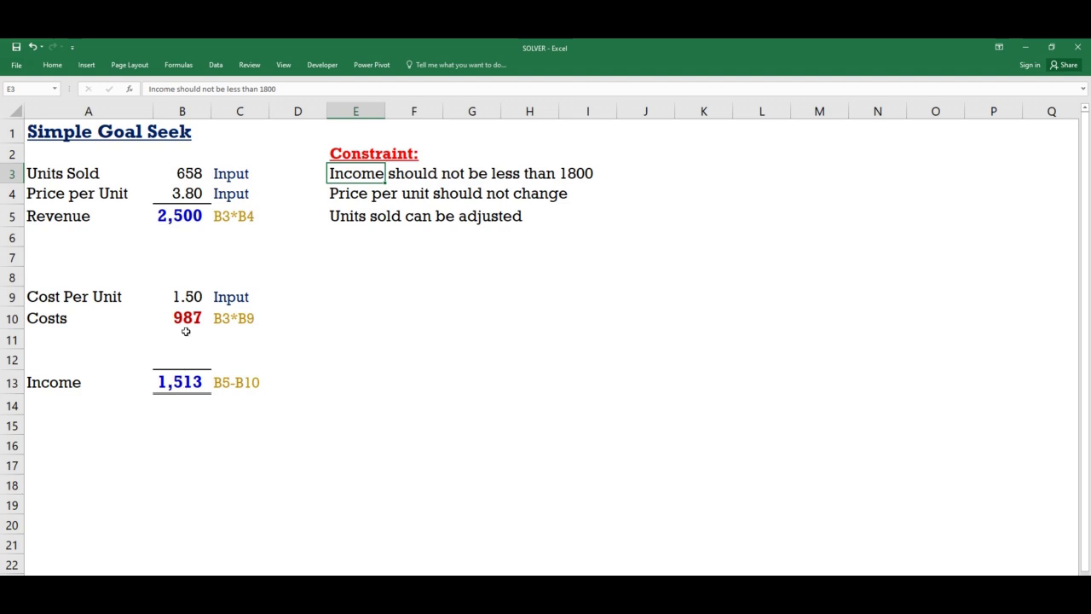
left_click(174, 219)
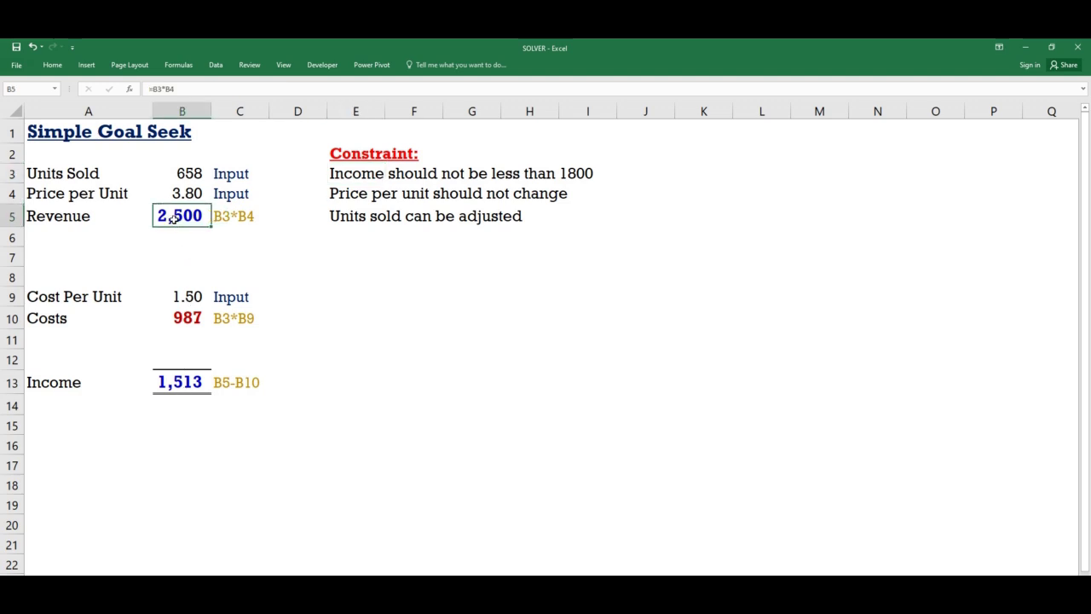
left_click(182, 322)
left_click(185, 384)
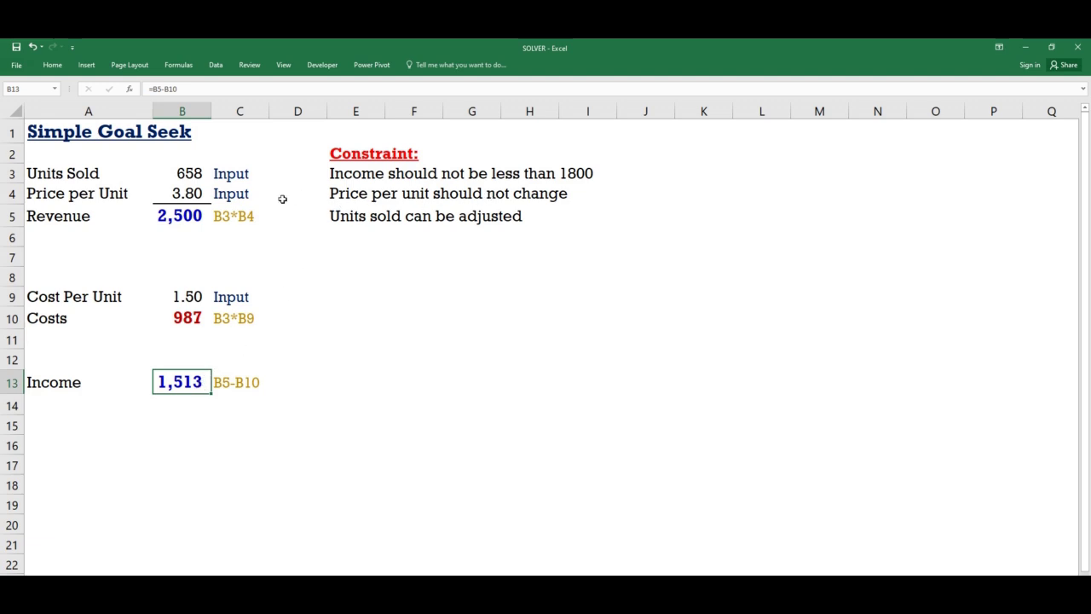
left_click(175, 193)
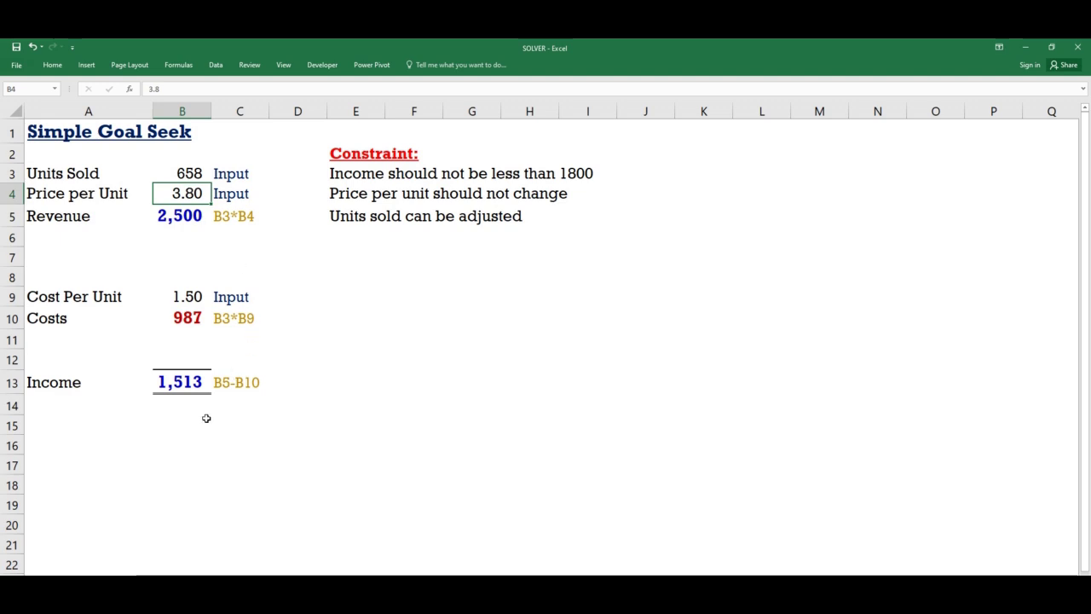
left_click(183, 387)
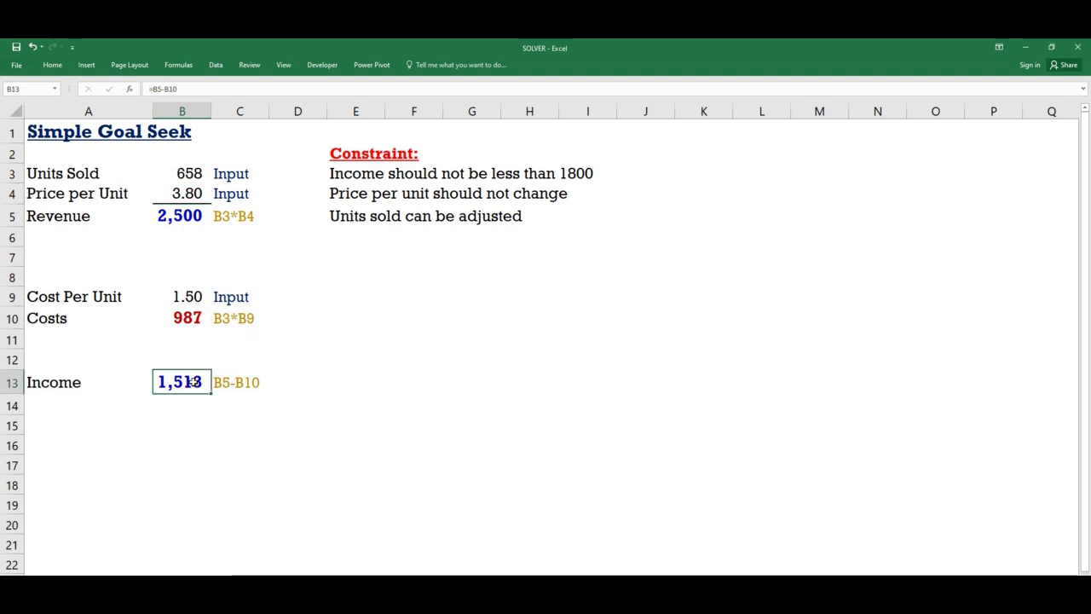
left_click(352, 217)
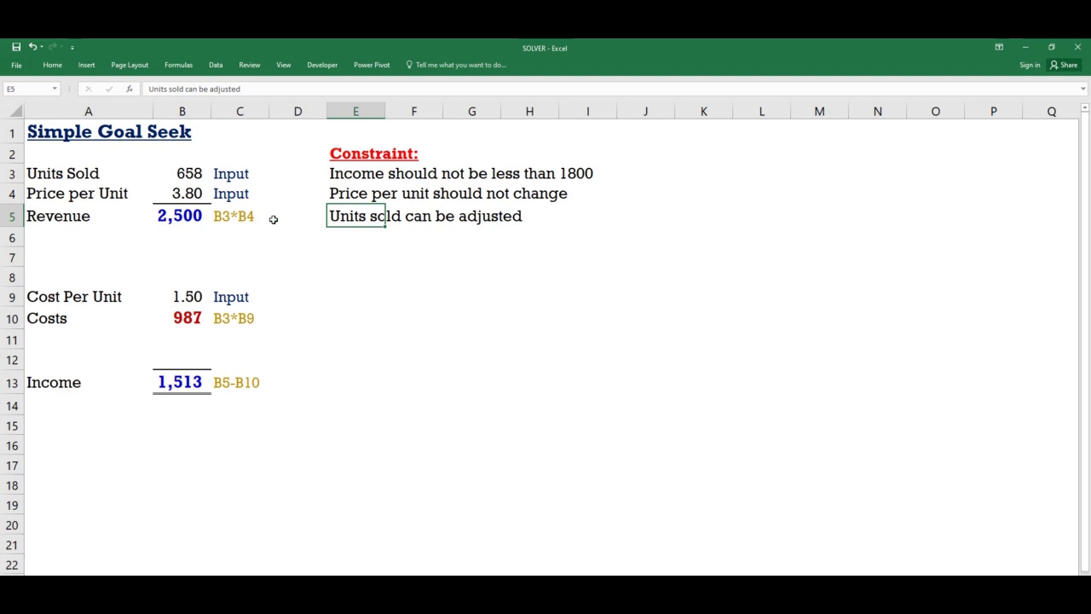
left_click(189, 196)
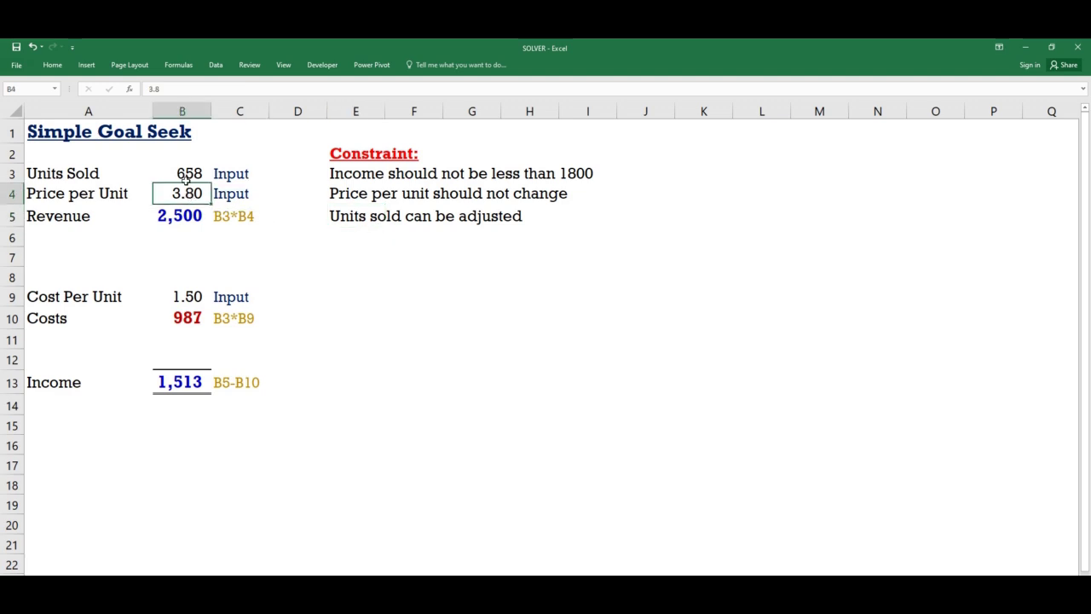
left_click(178, 386)
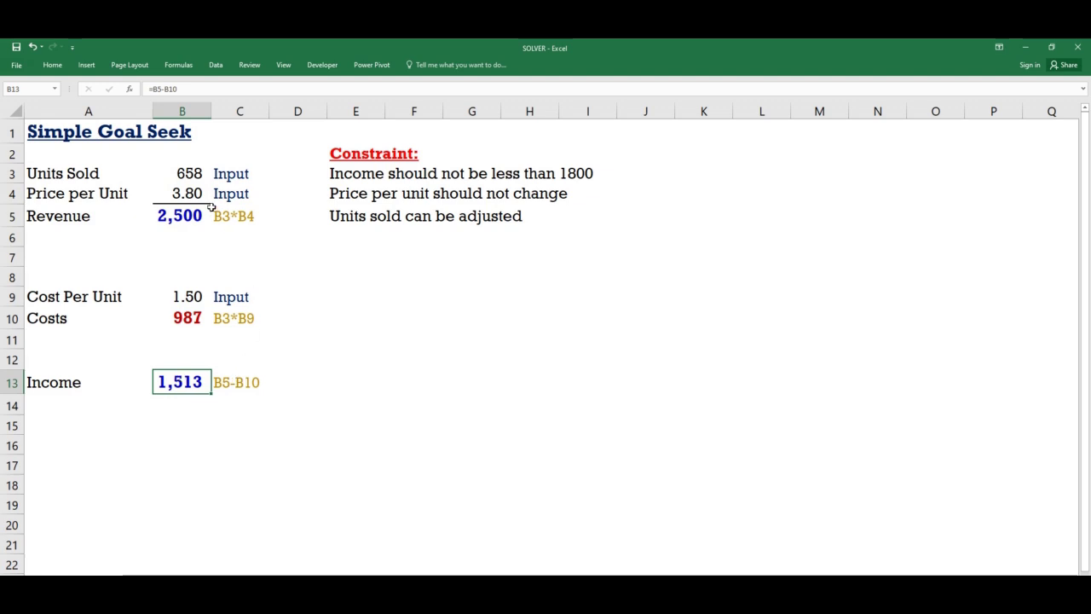
Review the units sold and price per unit inputs against the Income cell B13 and the listed constraints.
left_click(185, 174)
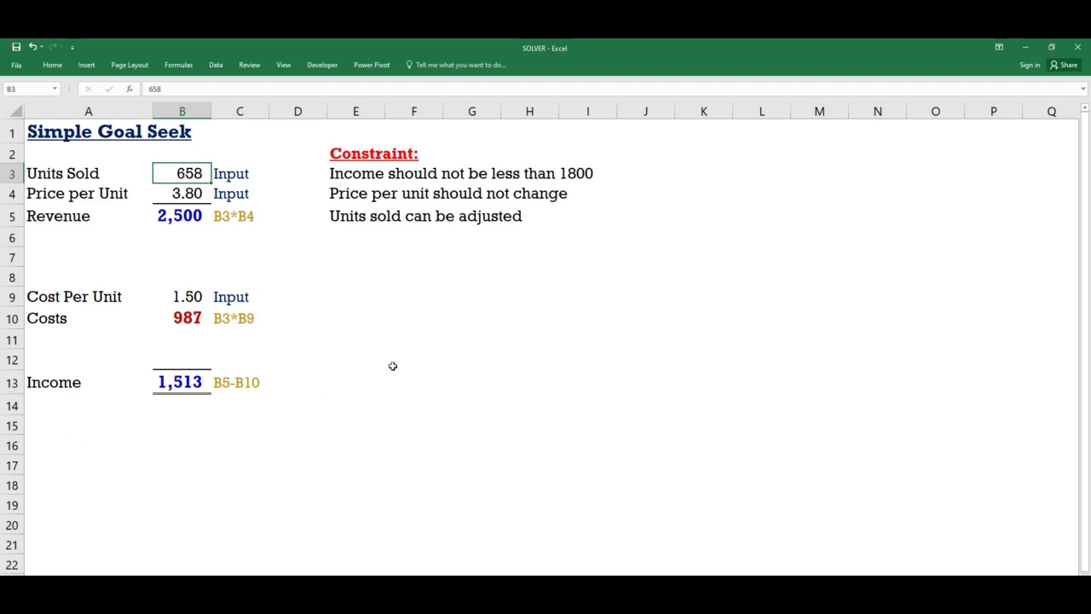
left_click(173, 197)
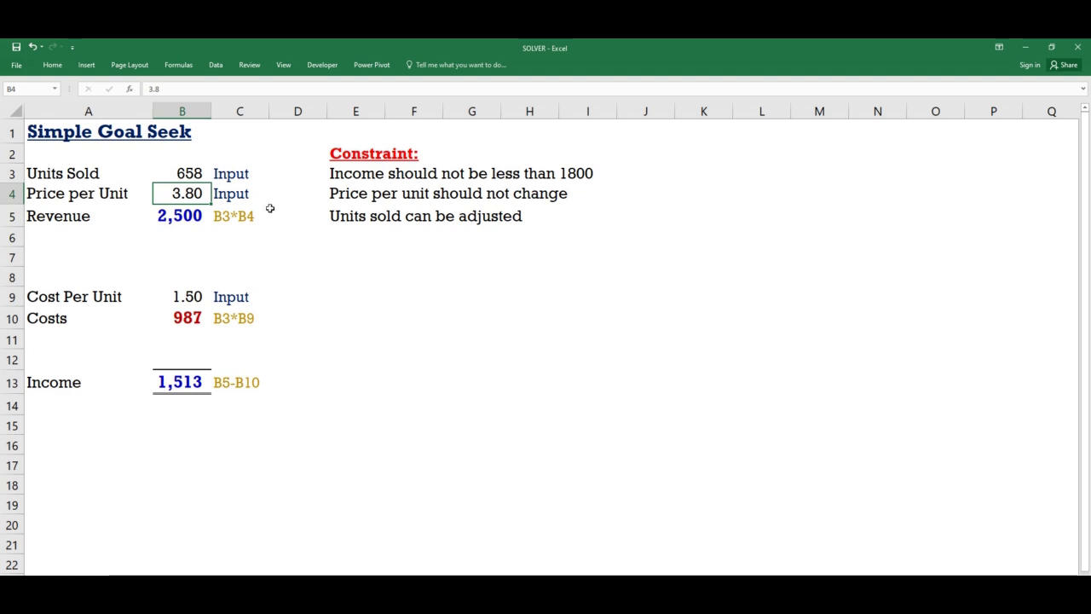
left_click(188, 170)
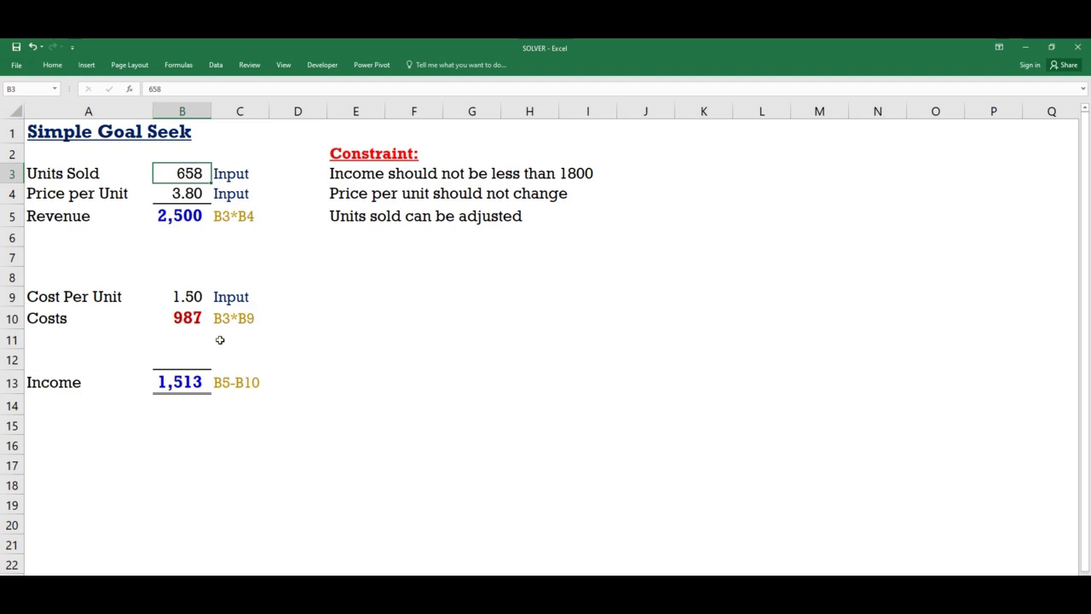
left_click(181, 383)
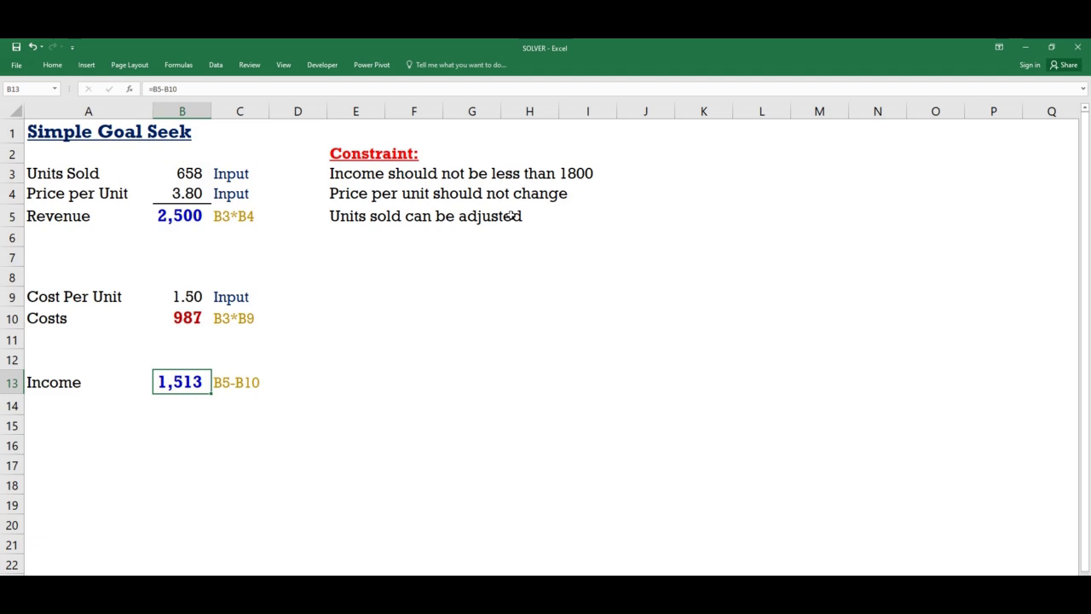
Calculate the gap to the 1800 income target in B15 with =1800-B13 and clear that cell again.
left_click(179, 429)
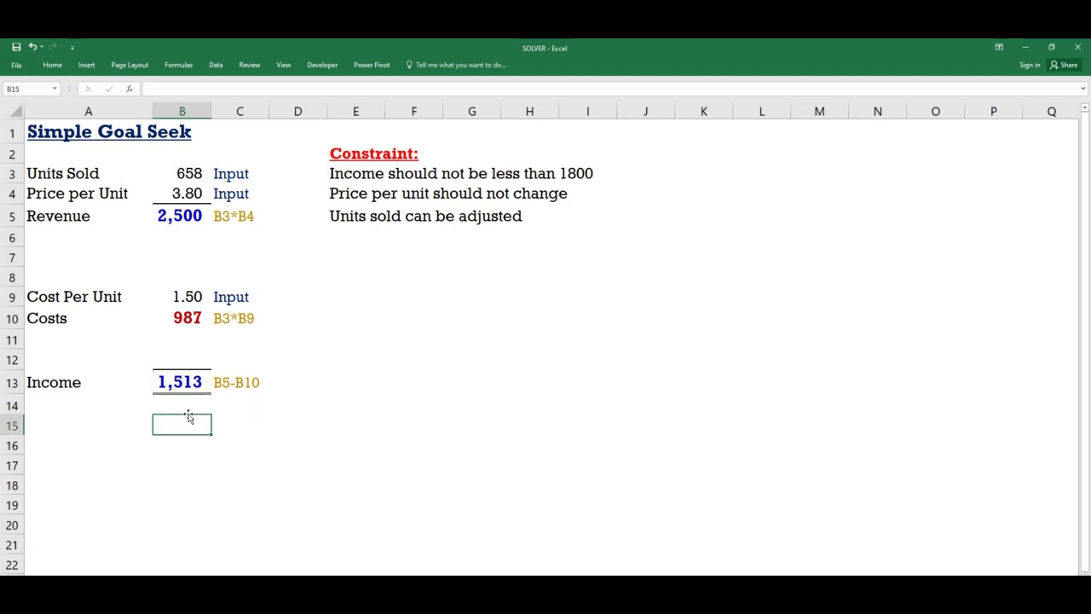
type("+1800")
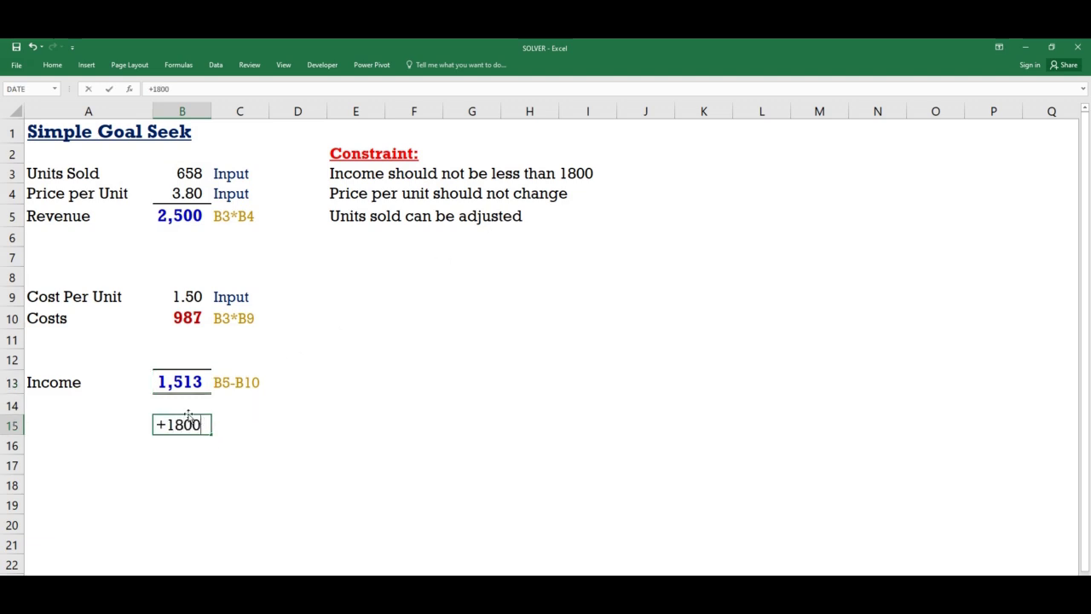
type("-")
key("Up")
key("Up")
key("Return")
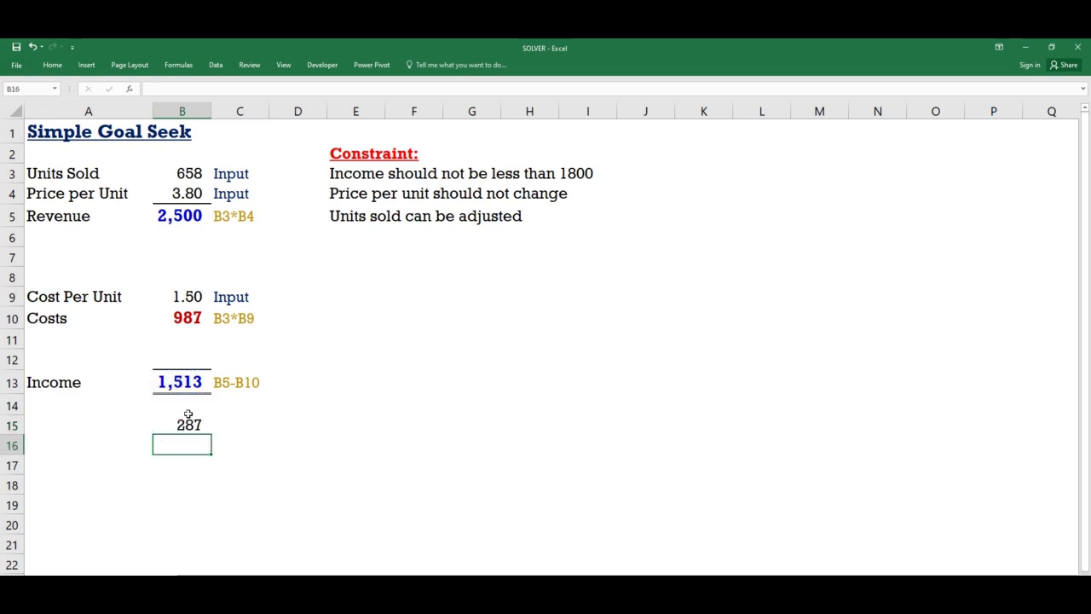
left_click(194, 426)
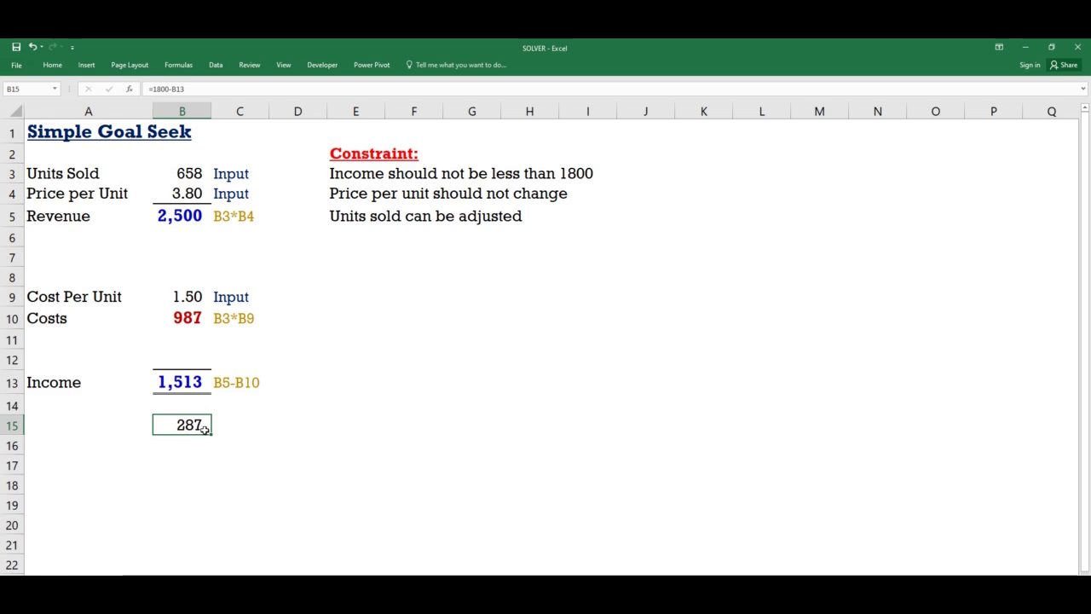
key("Delete")
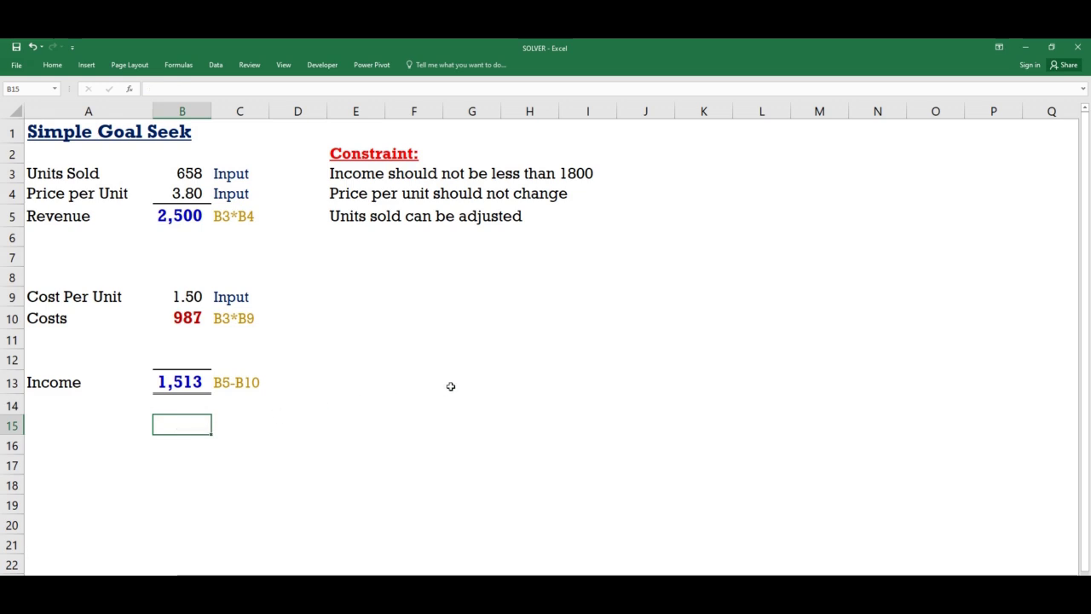
Run Goal Seek to bring Income in B13 to 1800 by changing units sold in B3, and accept the solution.
left_click(198, 381)
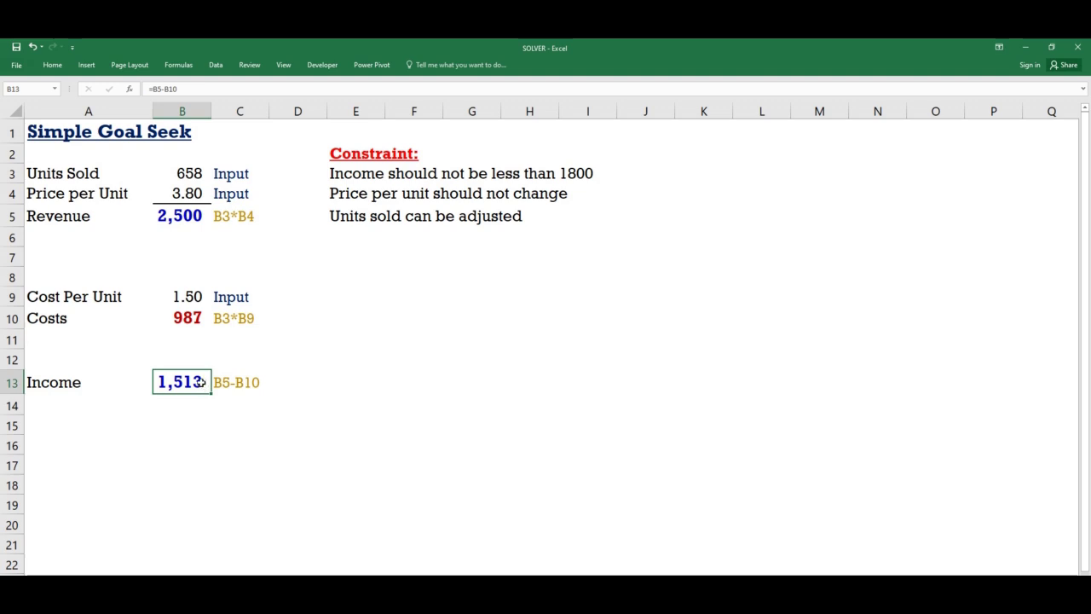
left_click(217, 66)
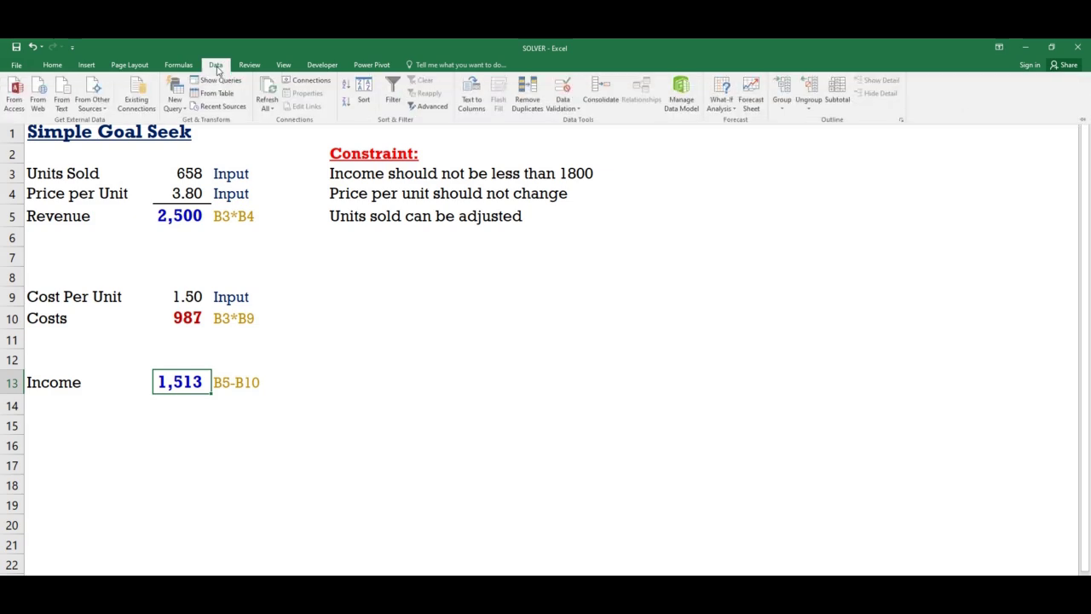
left_click(730, 110)
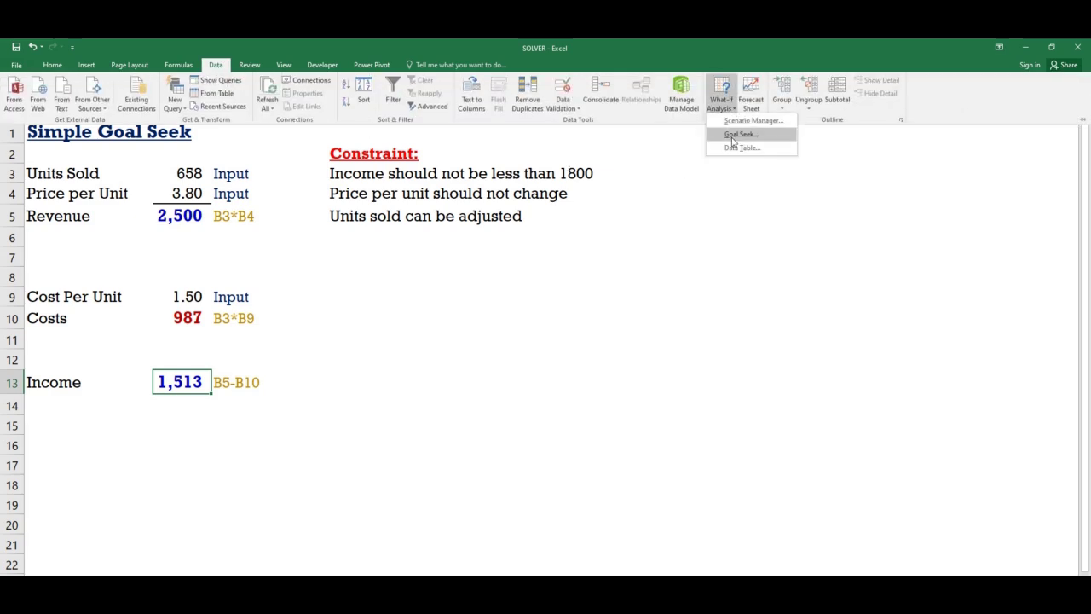
left_click(741, 134)
left_click_drag(667, 287, 468, 276)
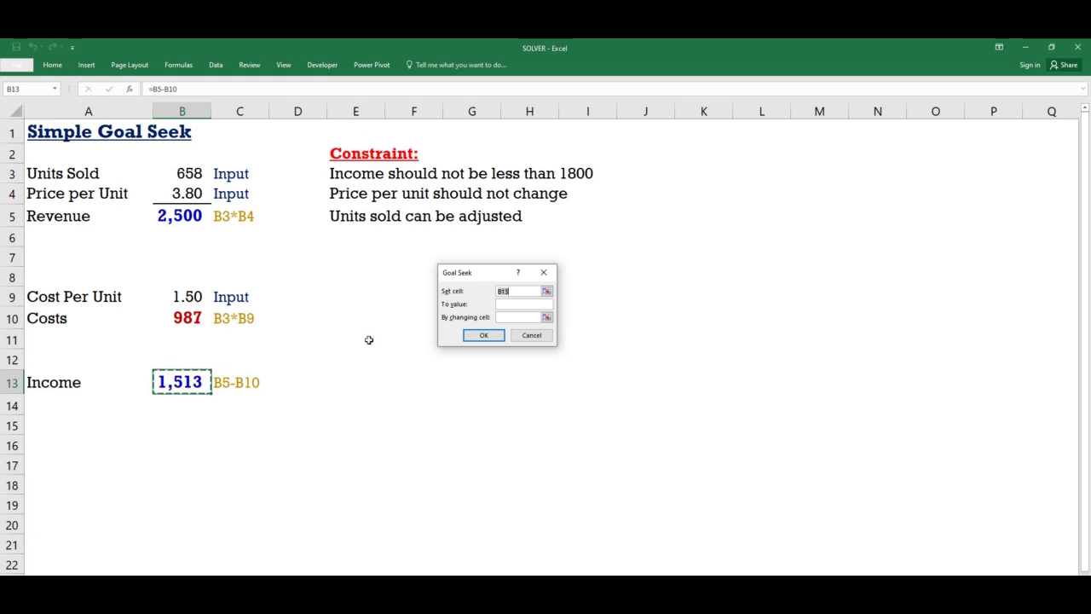
left_click(515, 305)
type("1800")
left_click(523, 320)
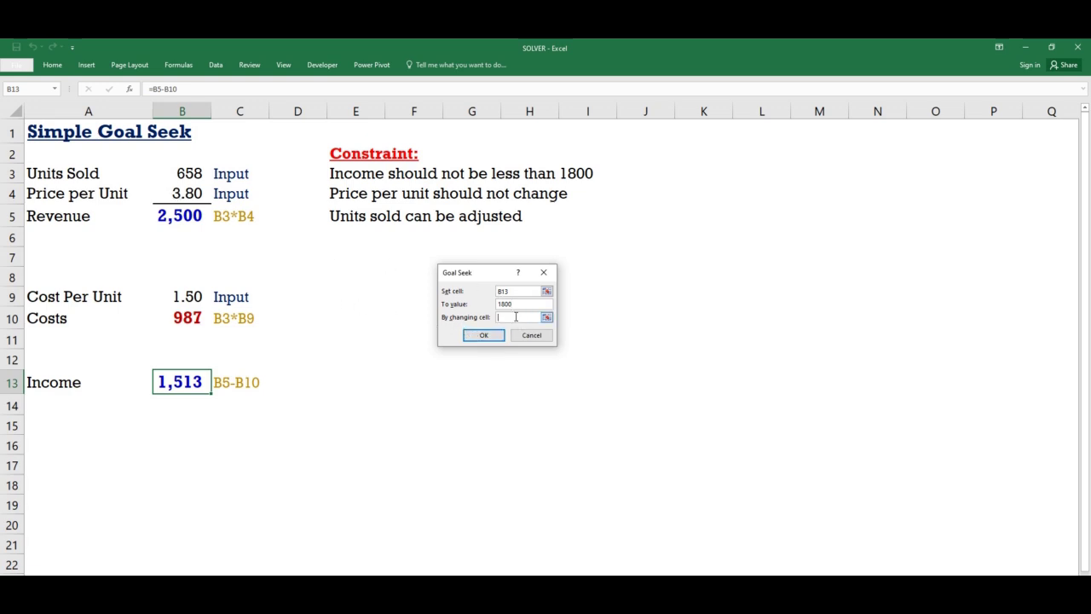
left_click(185, 173)
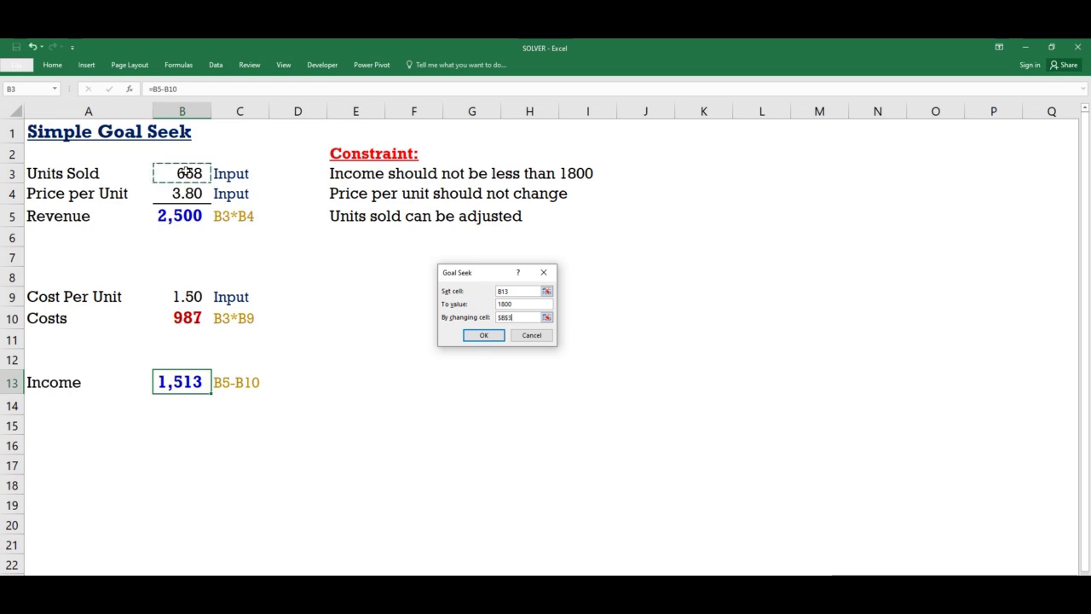
left_click(482, 337)
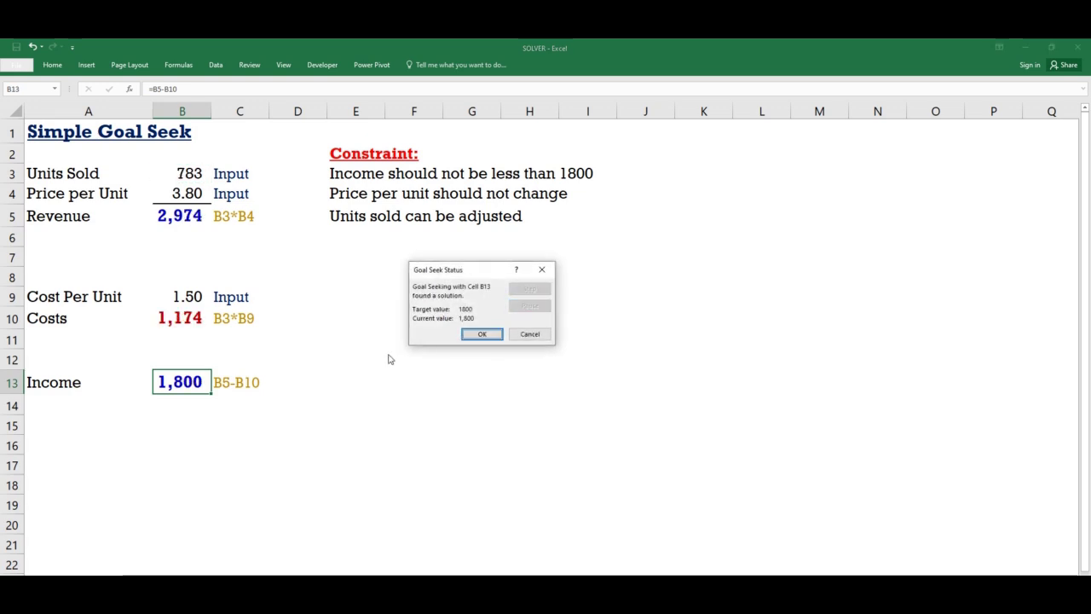
left_click(481, 334)
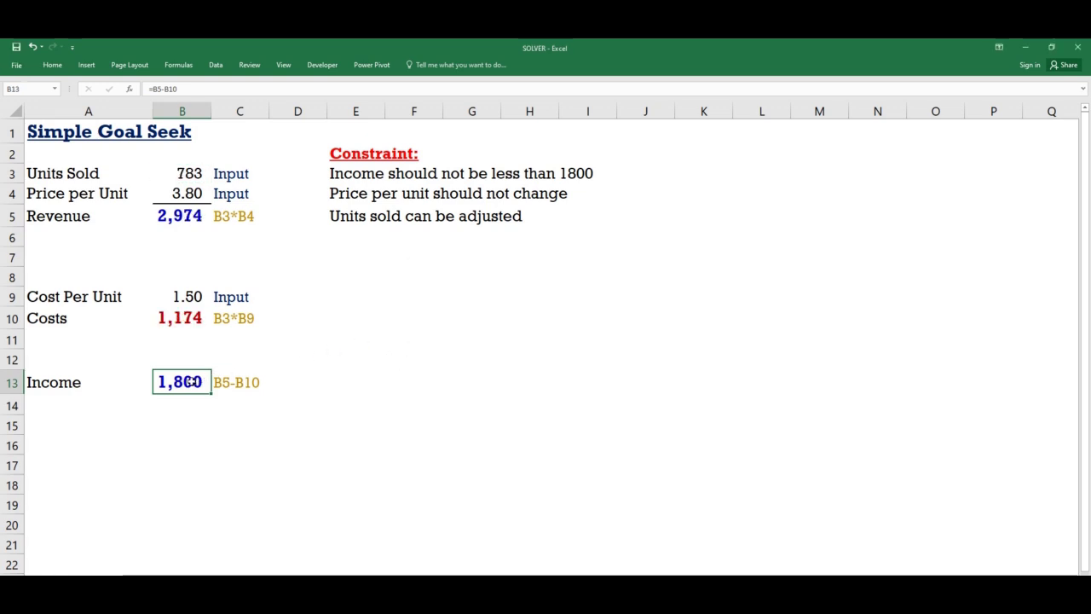
Check the solved units sold in B3 and the resulting income in B13.
left_click(181, 173)
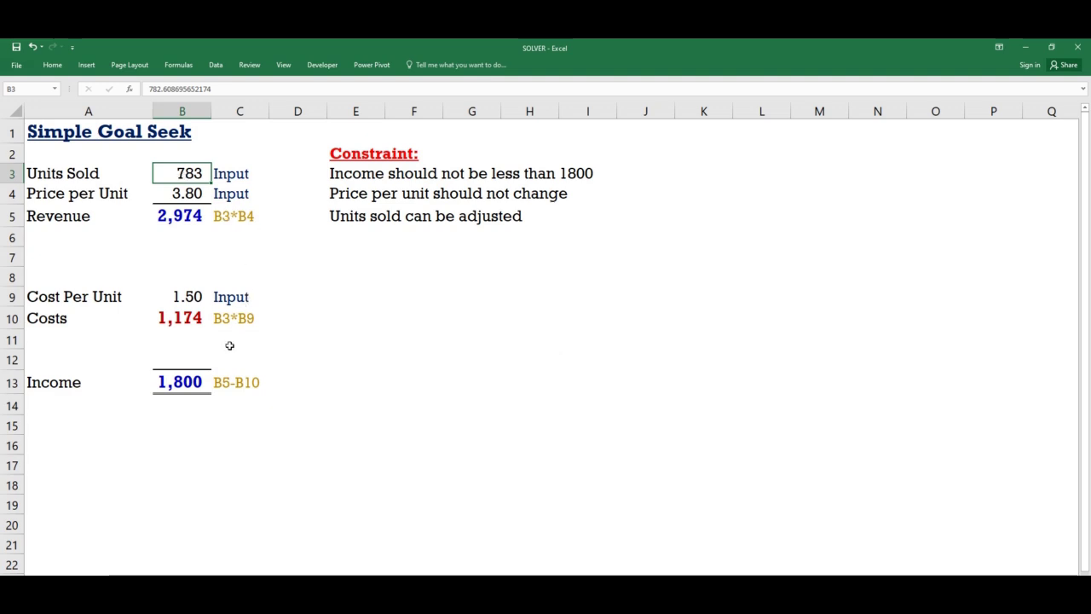
left_click(193, 385)
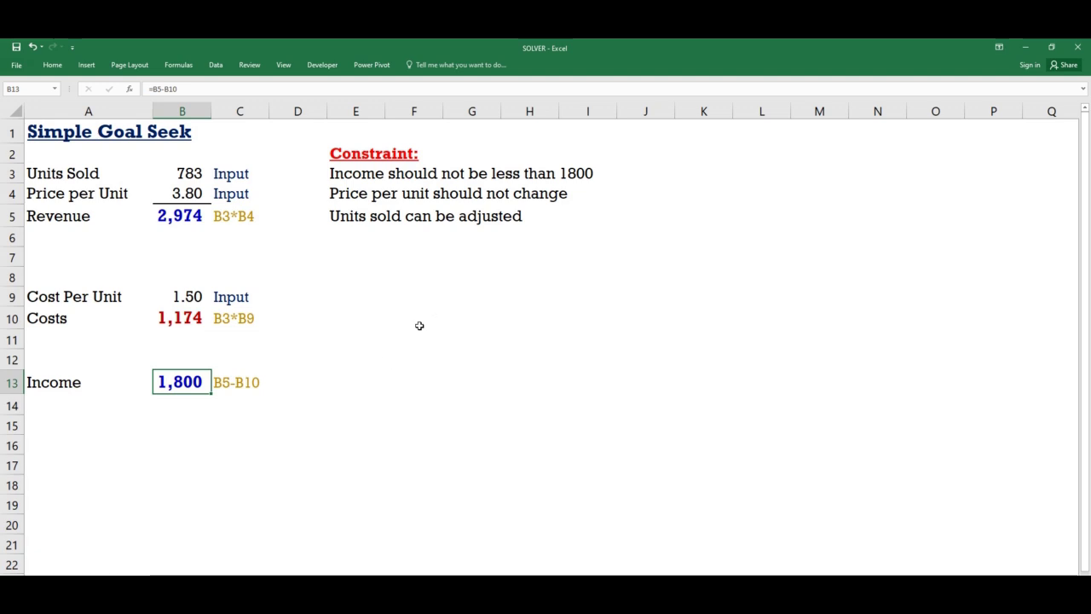
left_click(418, 326)
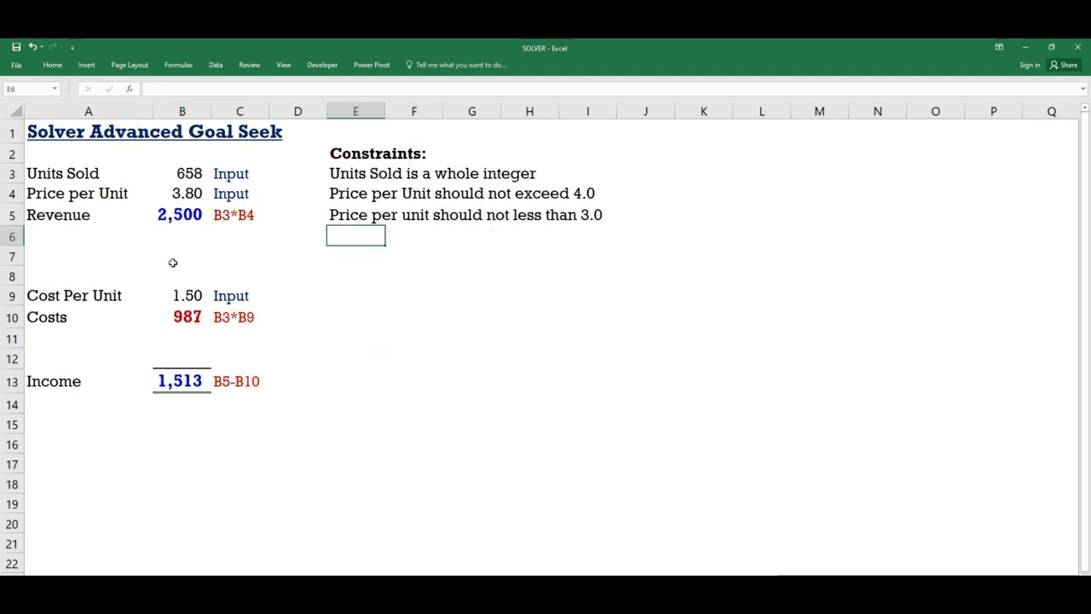
Compare the whole-integer constraint on the Solver Advanced Goal Seek sheet with the unrounded units sold value in B3 of the Simple Goal Seek sheet.
left_click(341, 171)
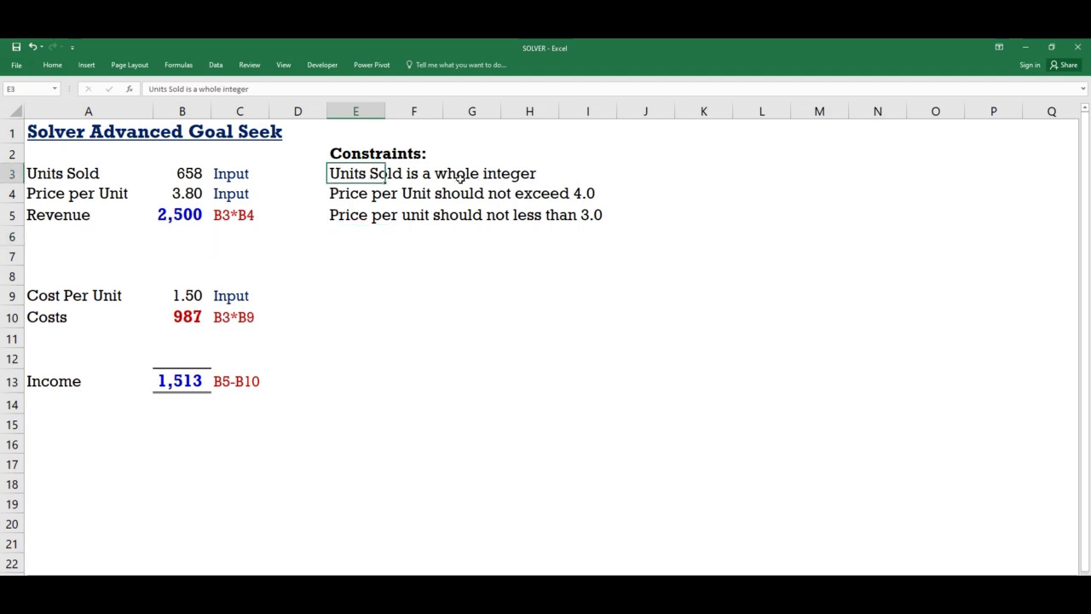
key("ctrl+Page_Up")
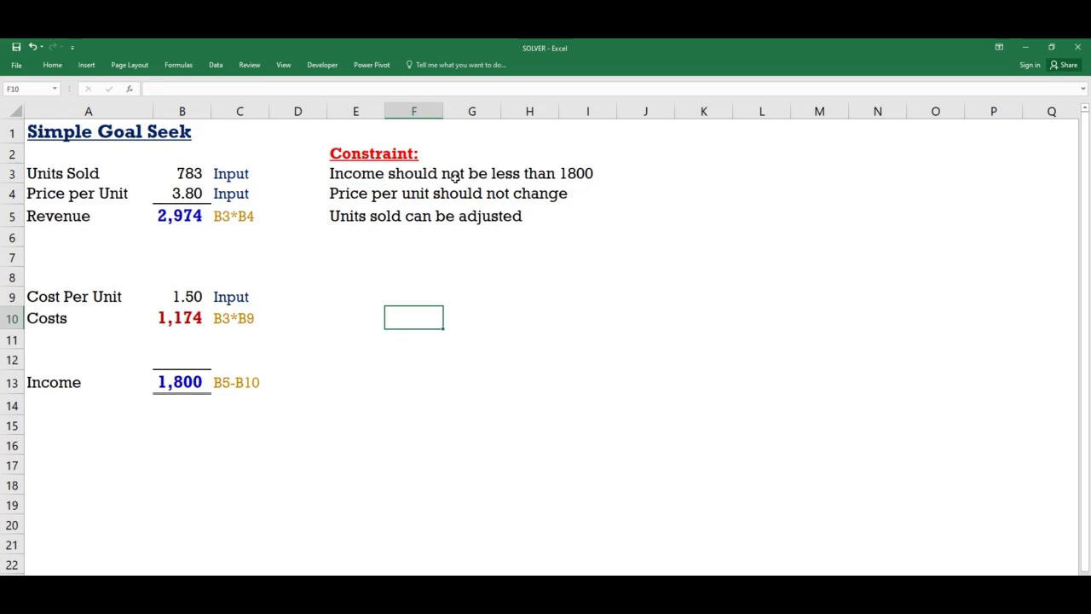
left_click(177, 172)
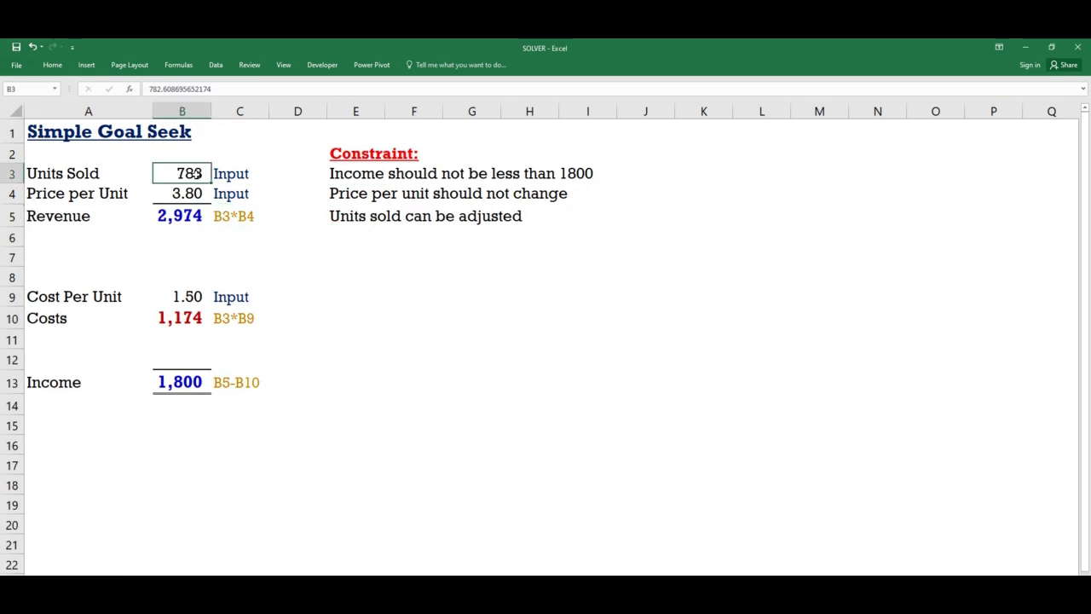
left_click_drag(219, 92, 150, 90)
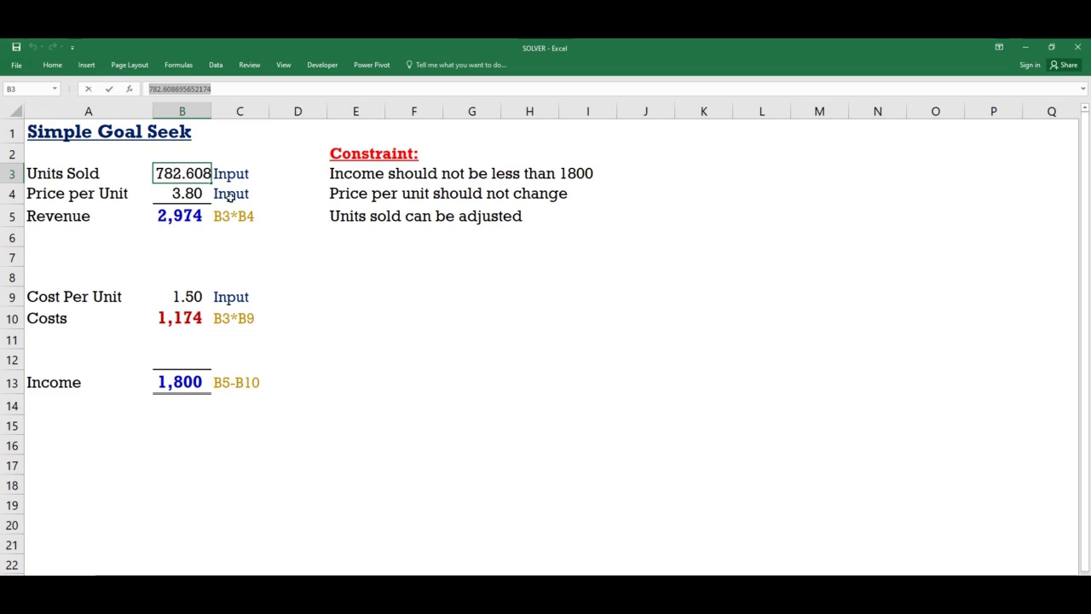
left_click(304, 261)
Return to the Solver Advanced Goal Seek sheet and review the price per unit in B4 against its maximum and minimum constraints.
key("ctrl+Page_Down")
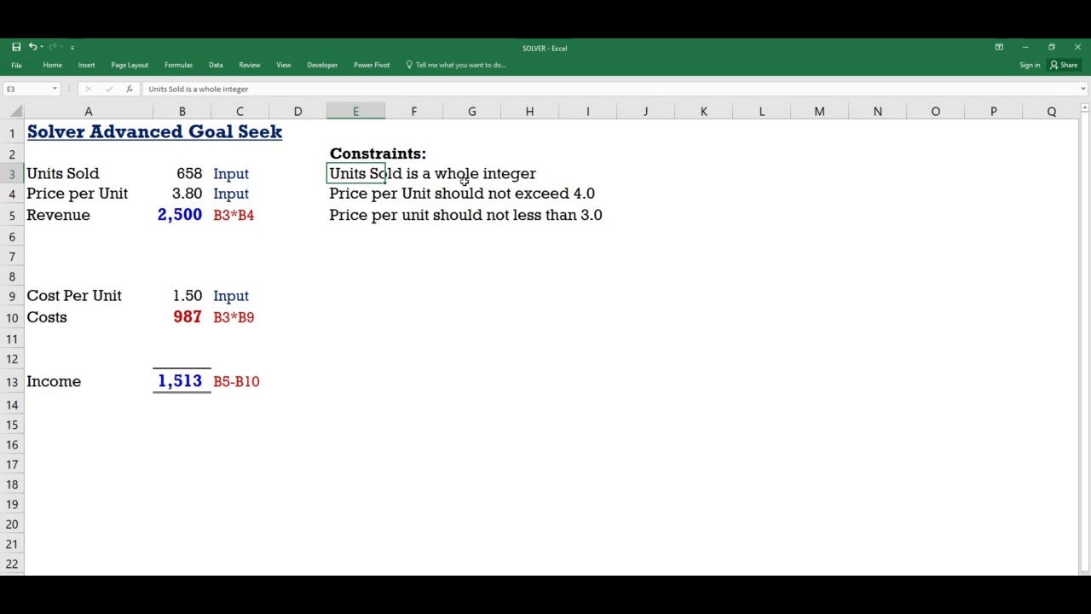
left_click(96, 191)
left_click(181, 198)
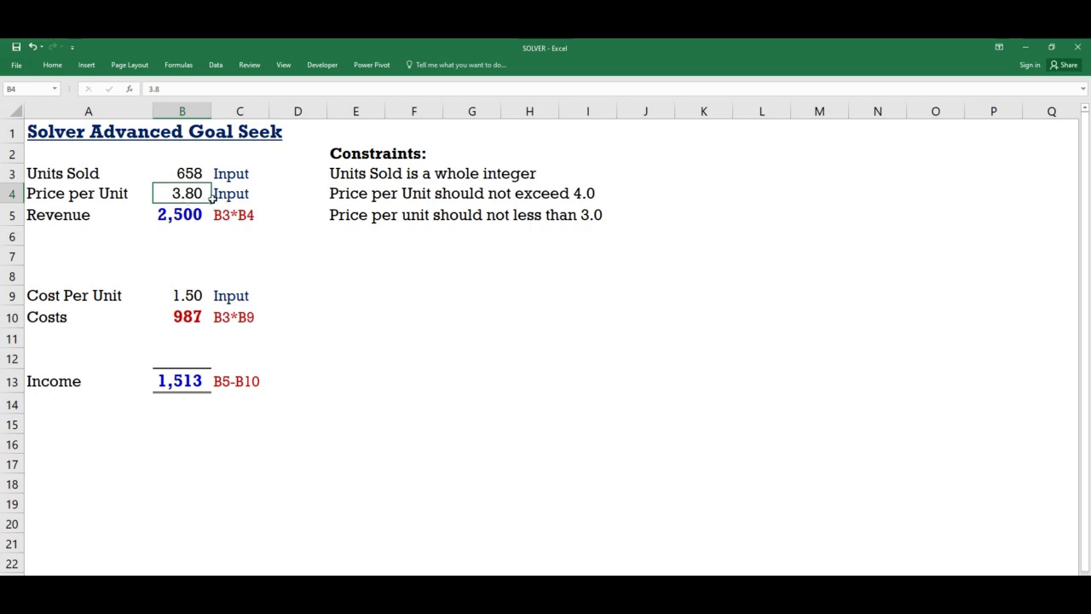
left_click(340, 219)
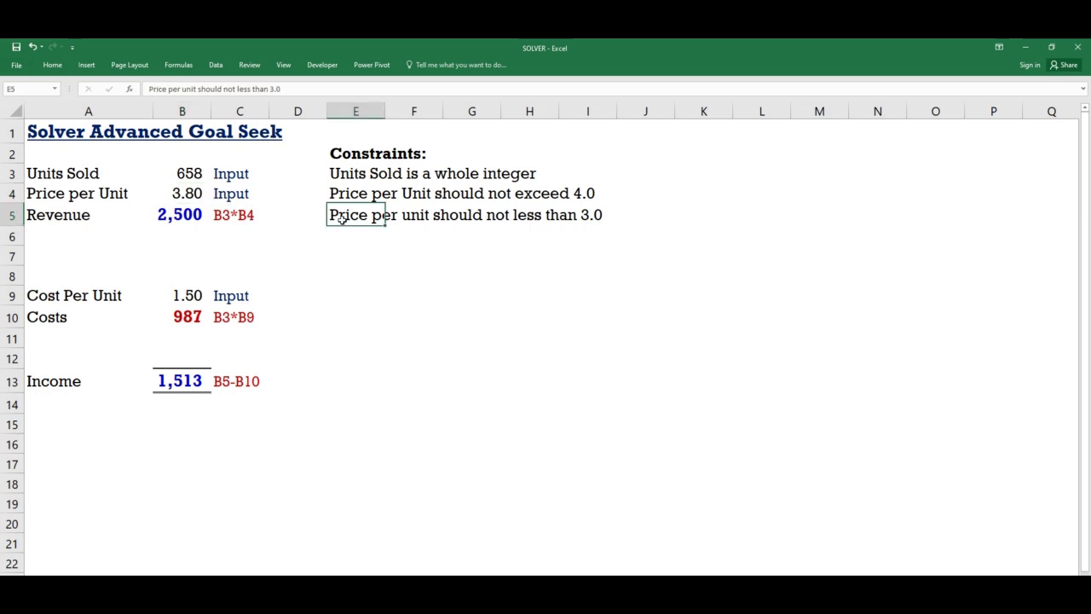
left_click(196, 193)
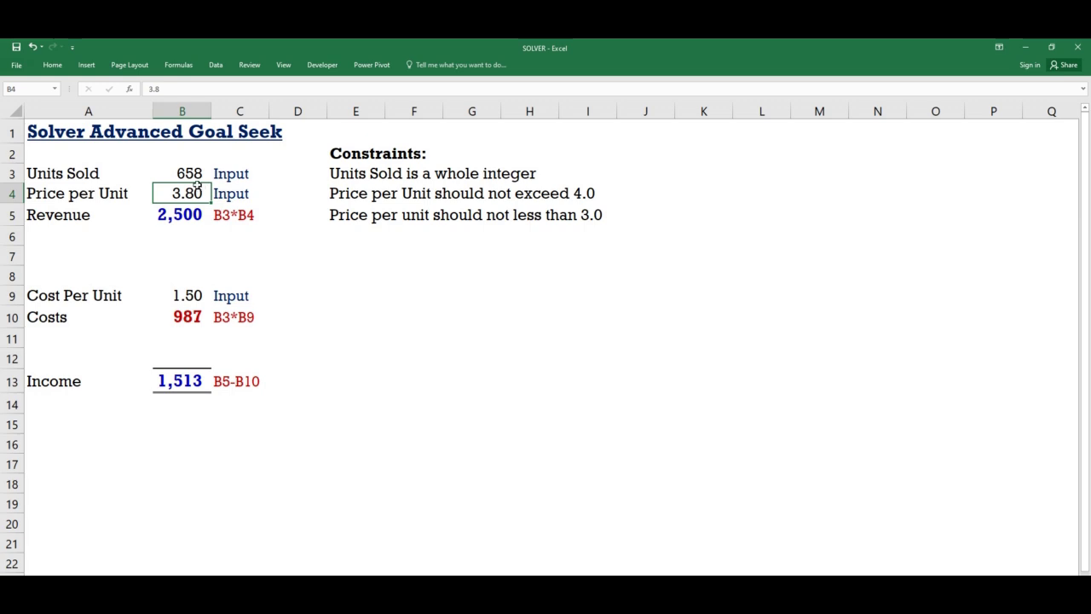
left_click(353, 217)
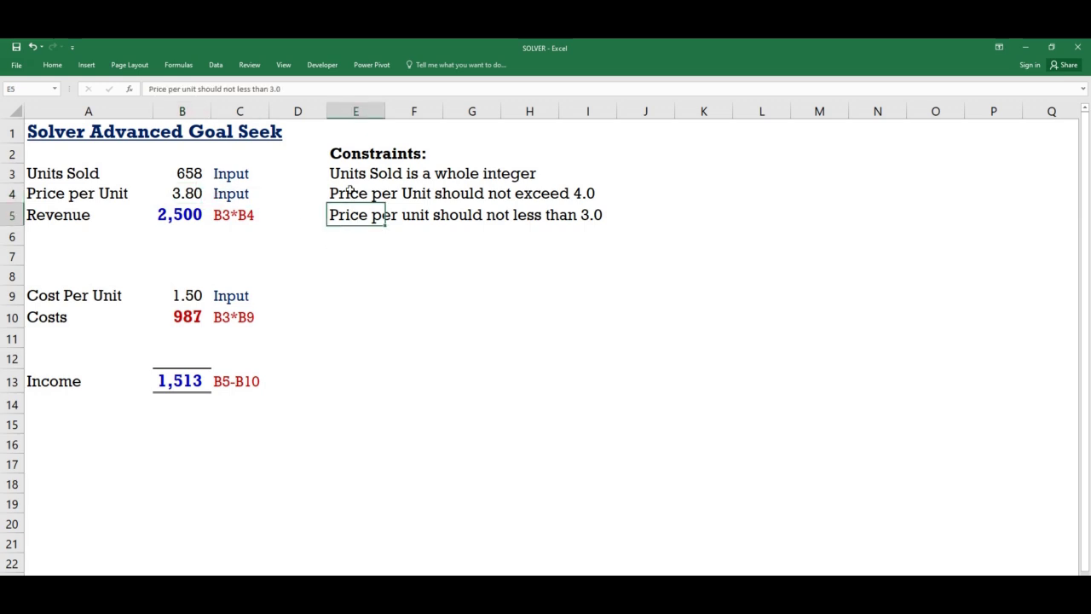
left_click(196, 382)
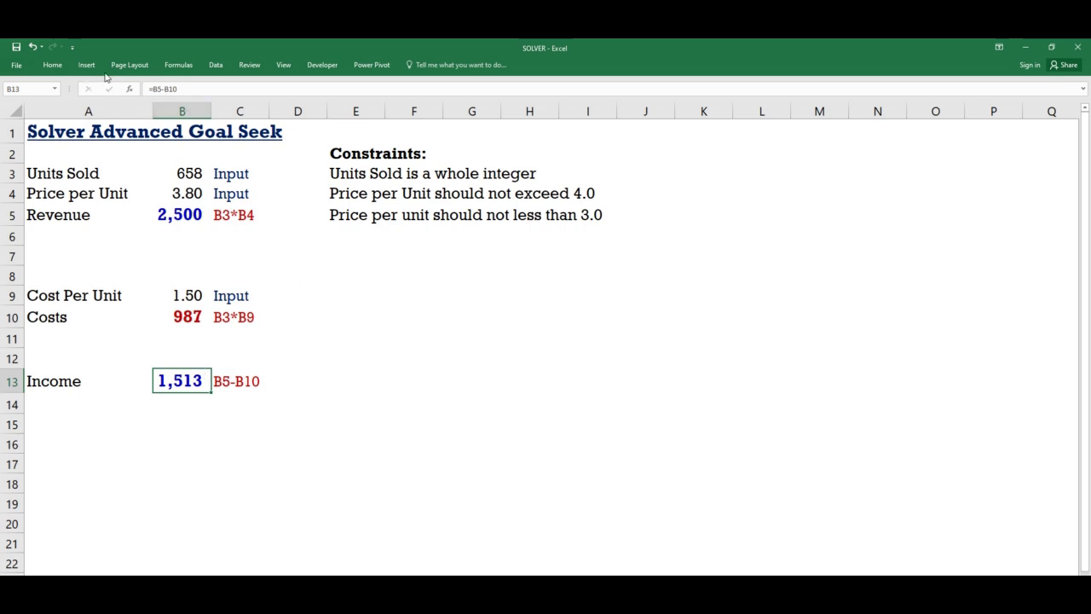
left_click(216, 66)
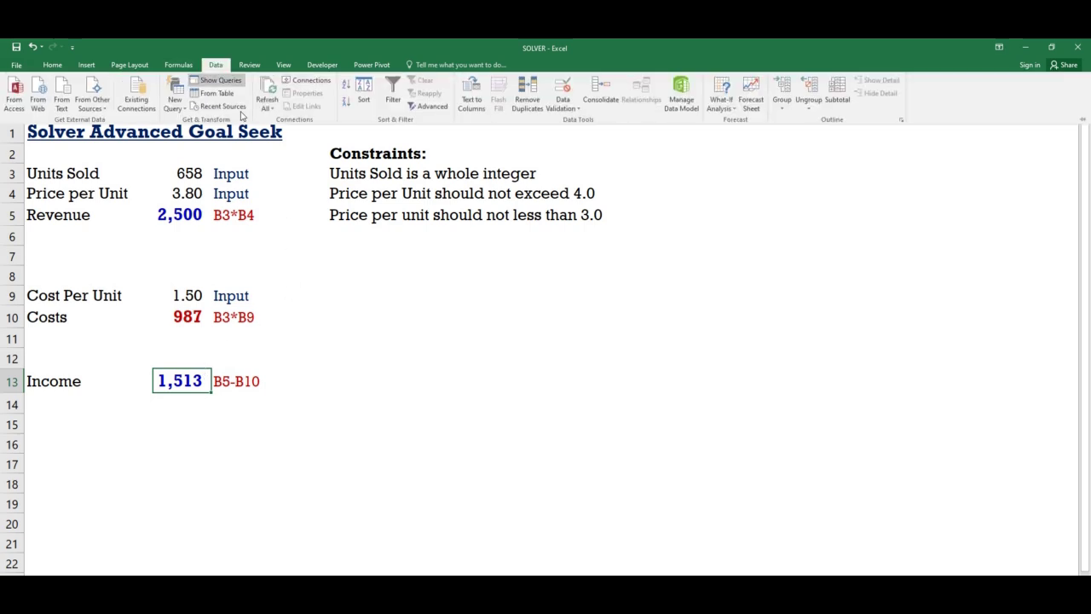
left_click(718, 106)
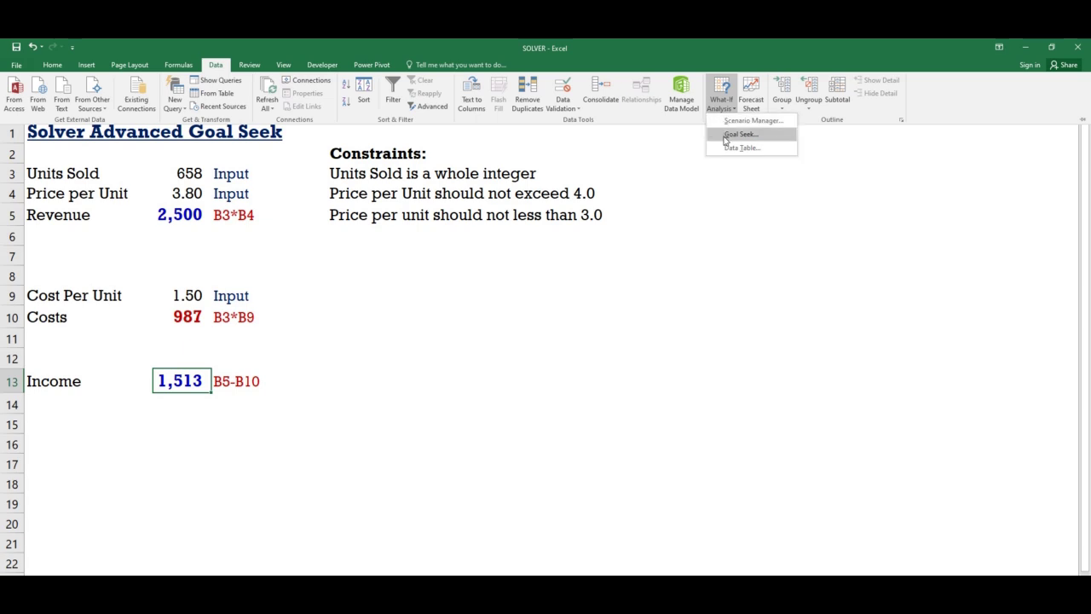
left_click(726, 139)
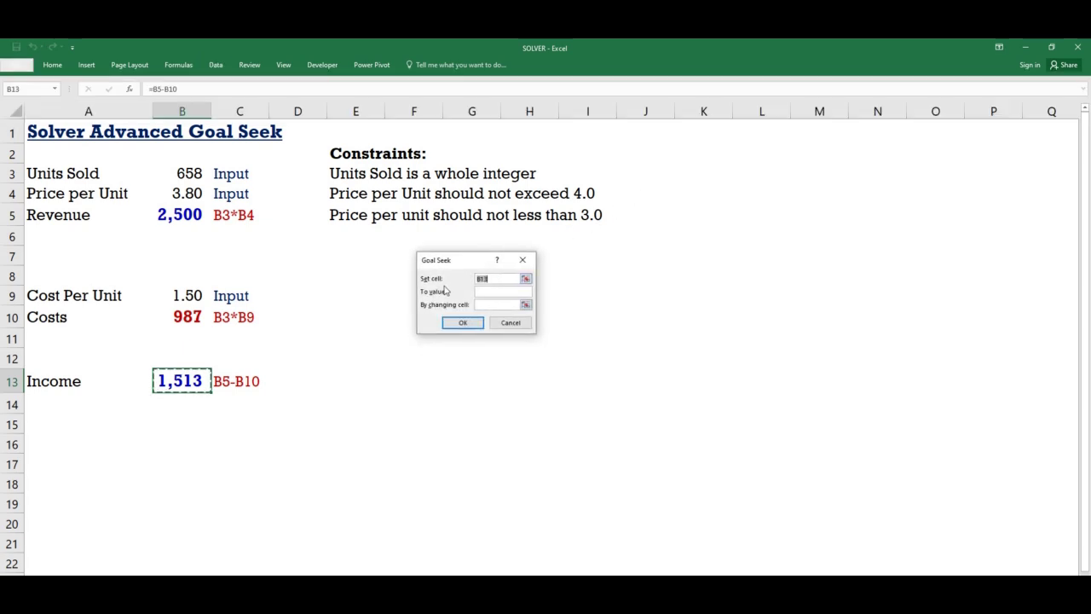
left_click(486, 293)
left_click(188, 194)
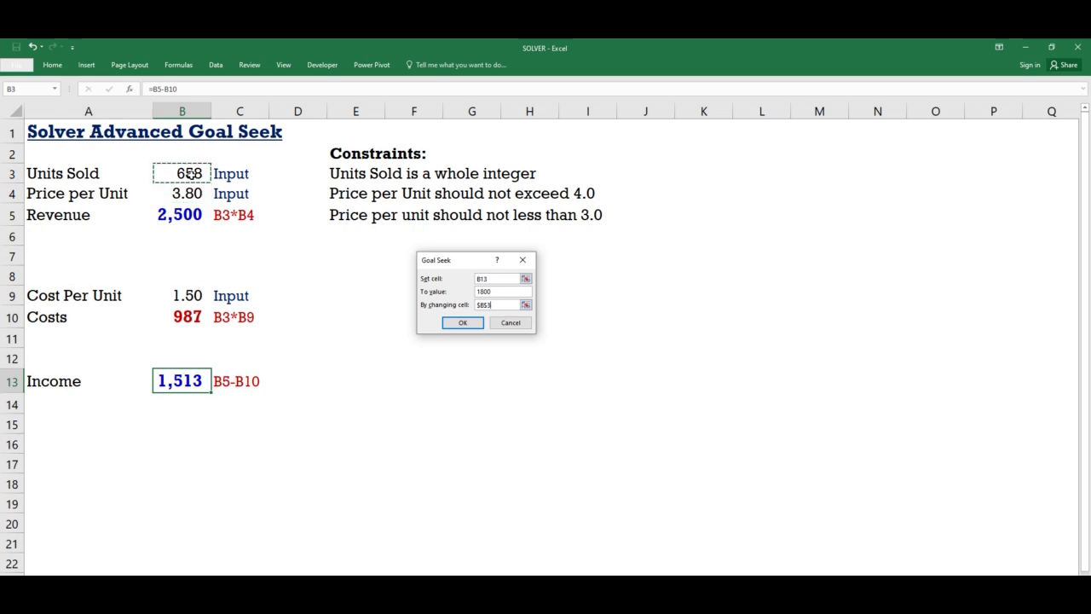
left_click_drag(439, 264, 419, 265)
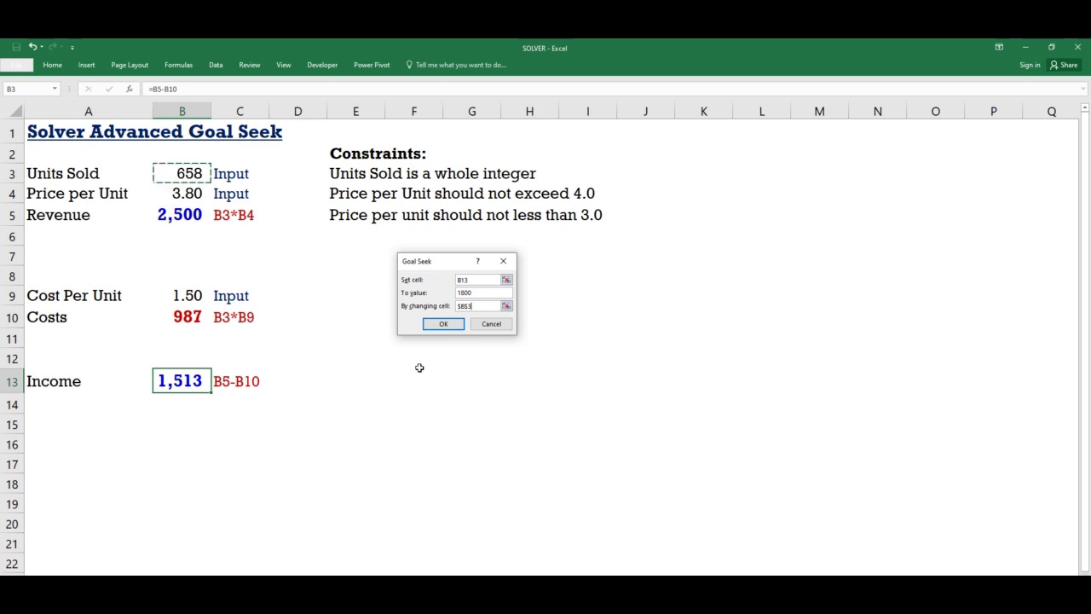
left_click(495, 324)
Enter the label SOLVER in cell E8, below the list of constraints.
left_click(370, 275)
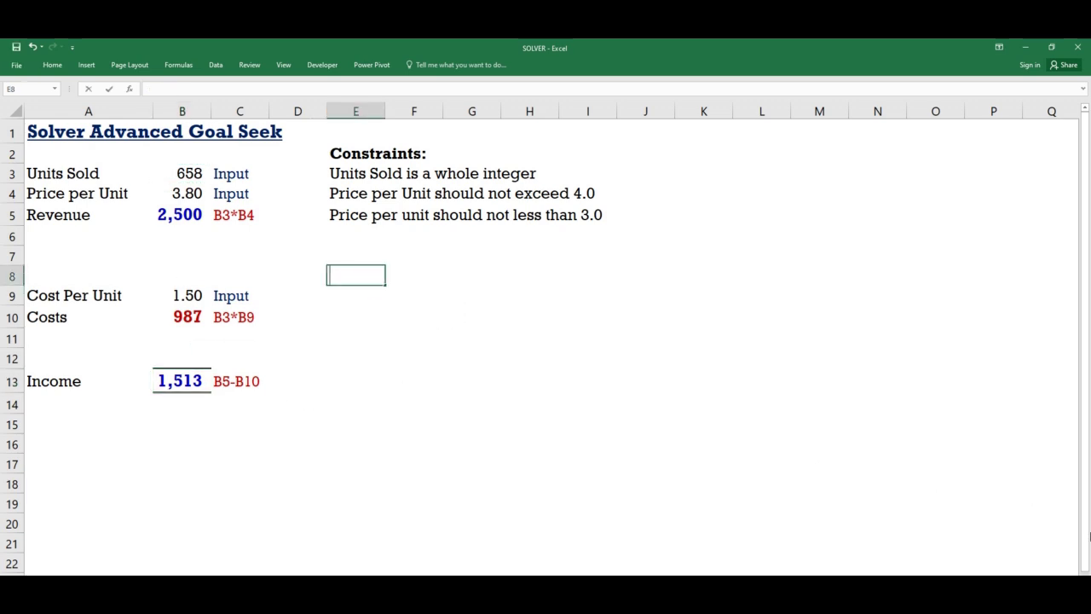
type("SOLVER")
key("Return")
key("Up")
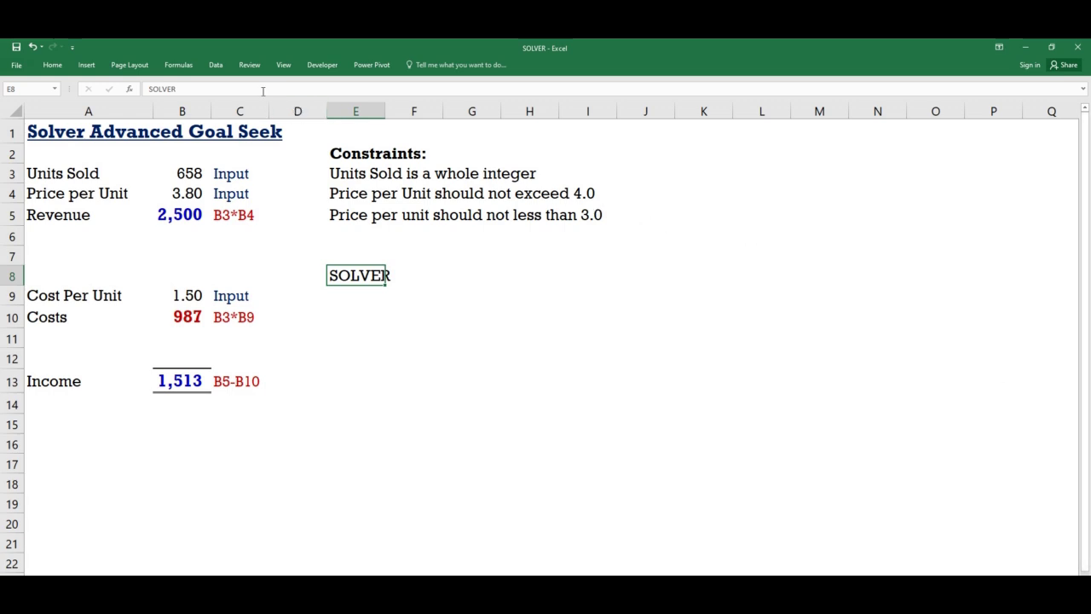
Check whether the Solver command is available among the data analysis tools.
left_click(215, 65)
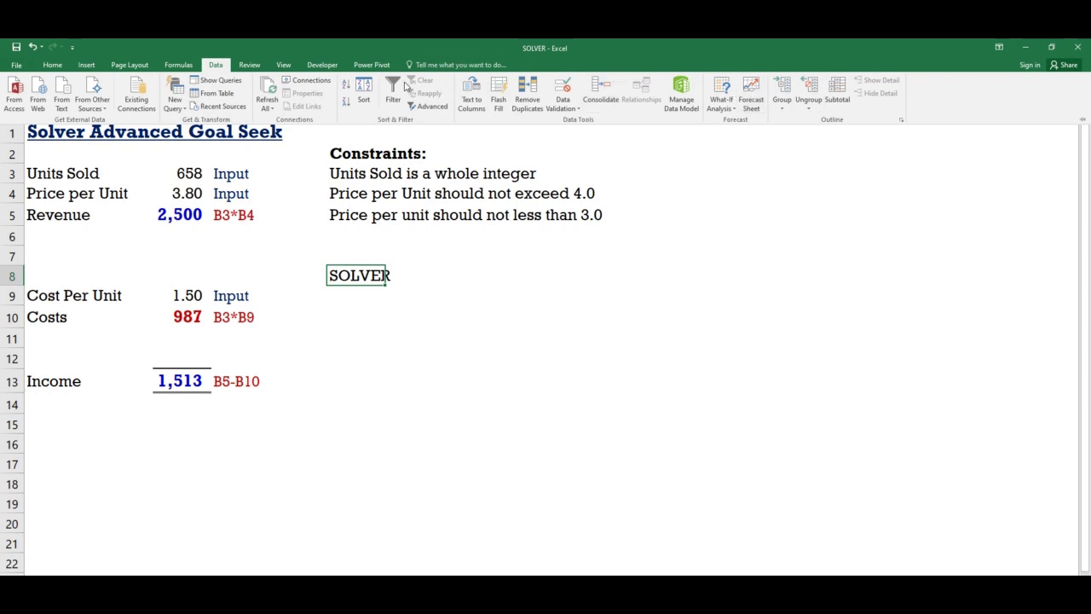
left_click(352, 295)
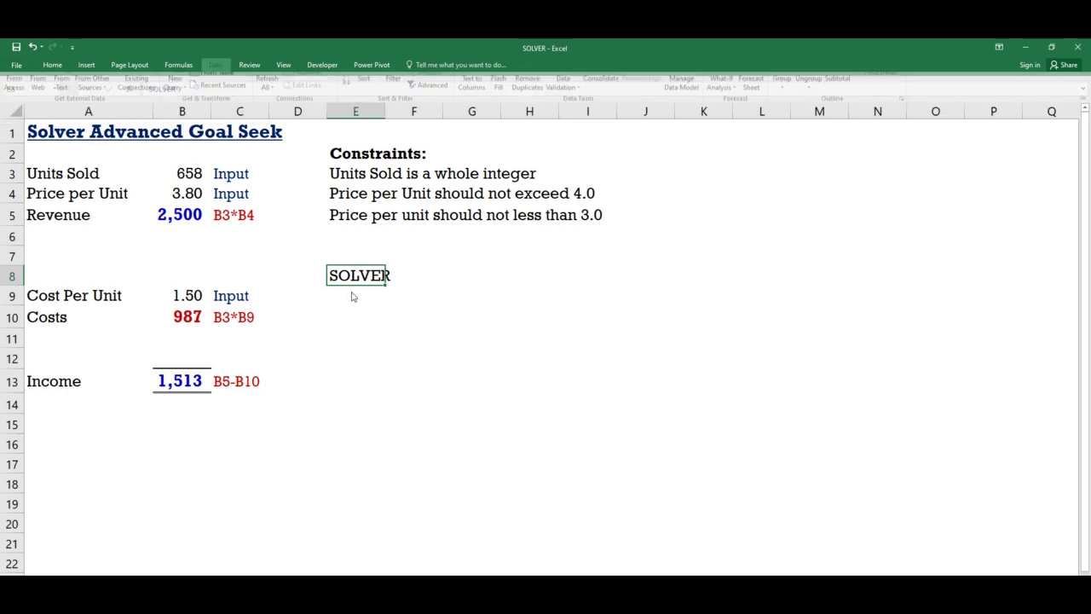
left_click(346, 290)
left_click(343, 278)
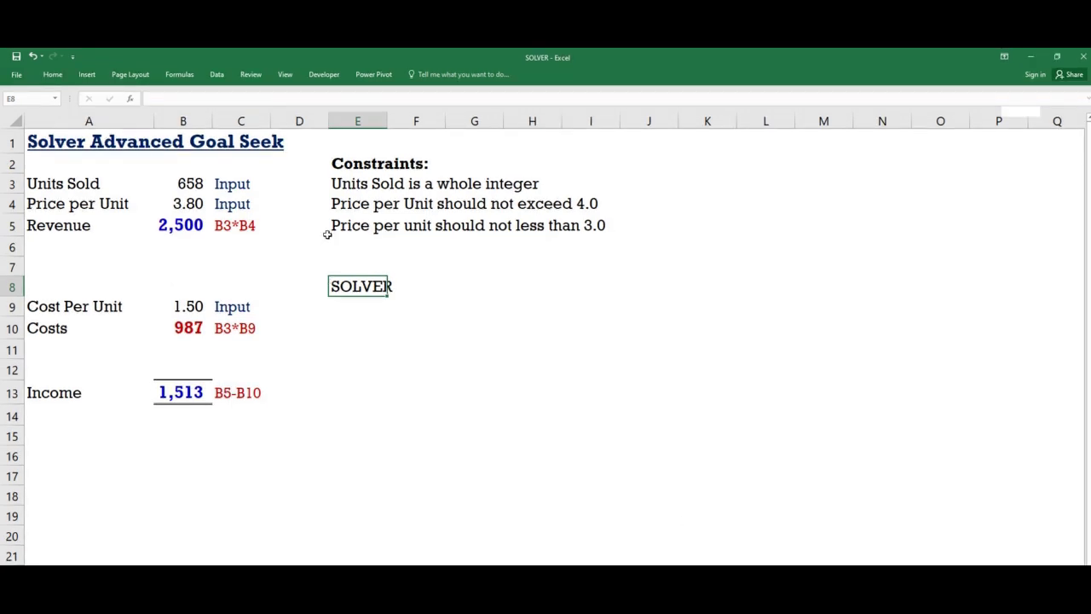
left_click(216, 75)
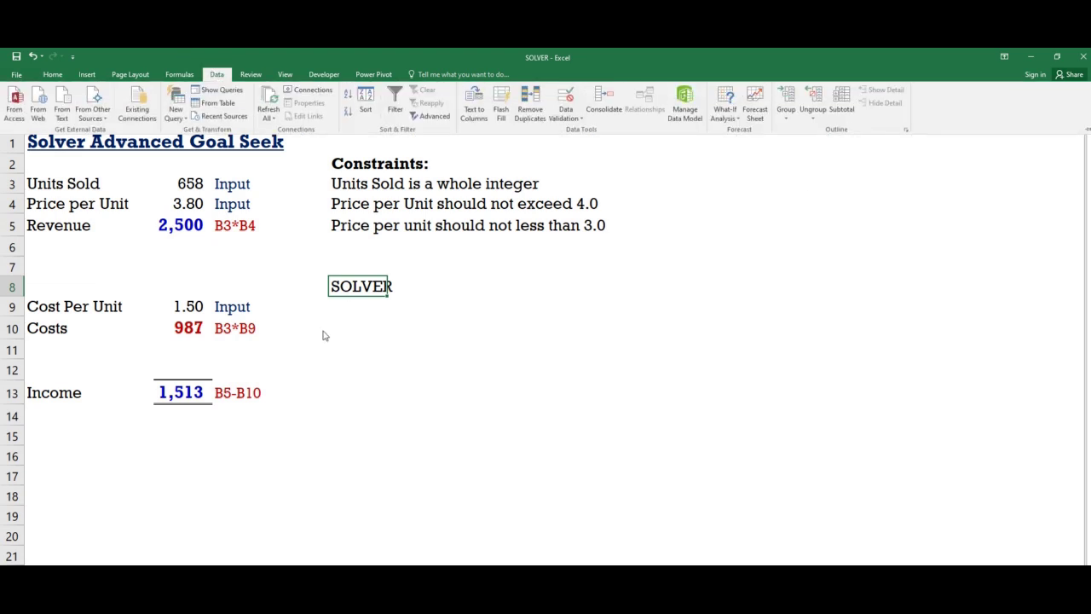
left_click(352, 317)
left_click(353, 317)
left_click(346, 287)
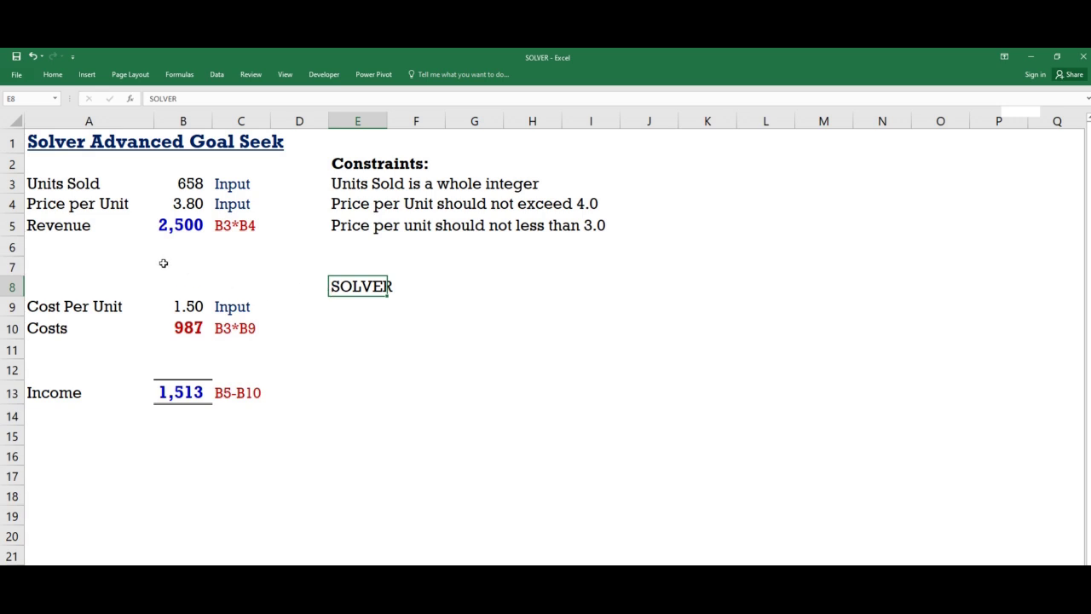
Enable the Solver Add-in through the program options by managing the Excel Add-ins.
left_click(17, 76)
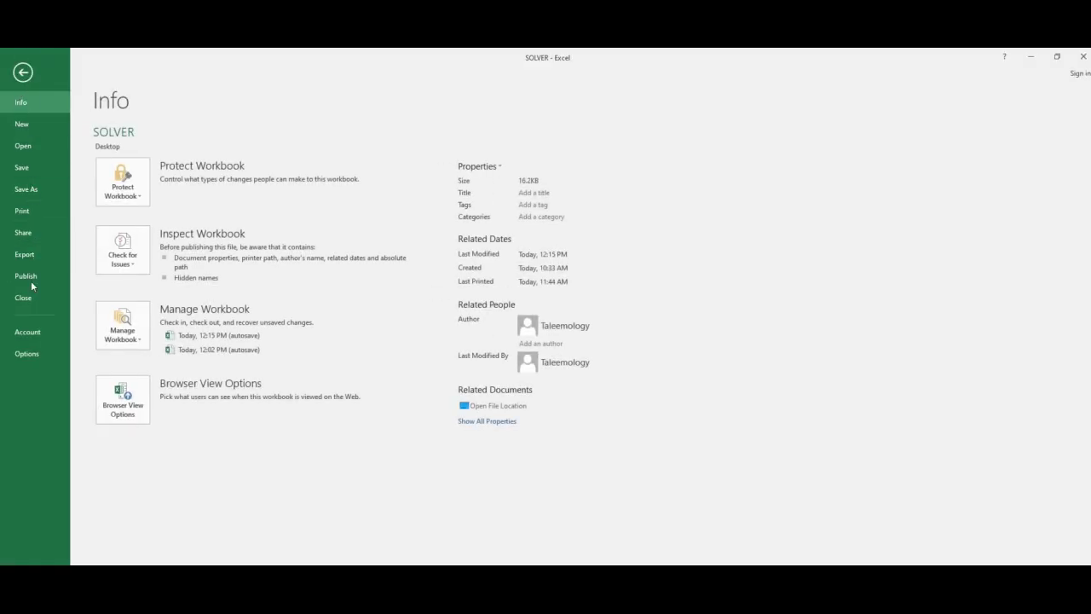
left_click(26, 355)
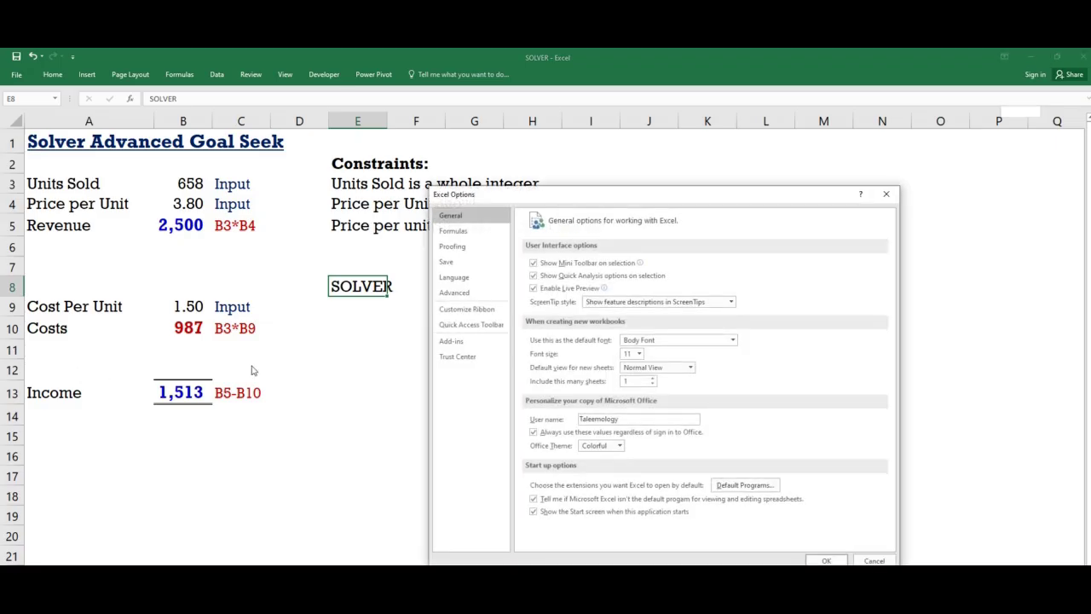
left_click_drag(588, 197, 651, 146)
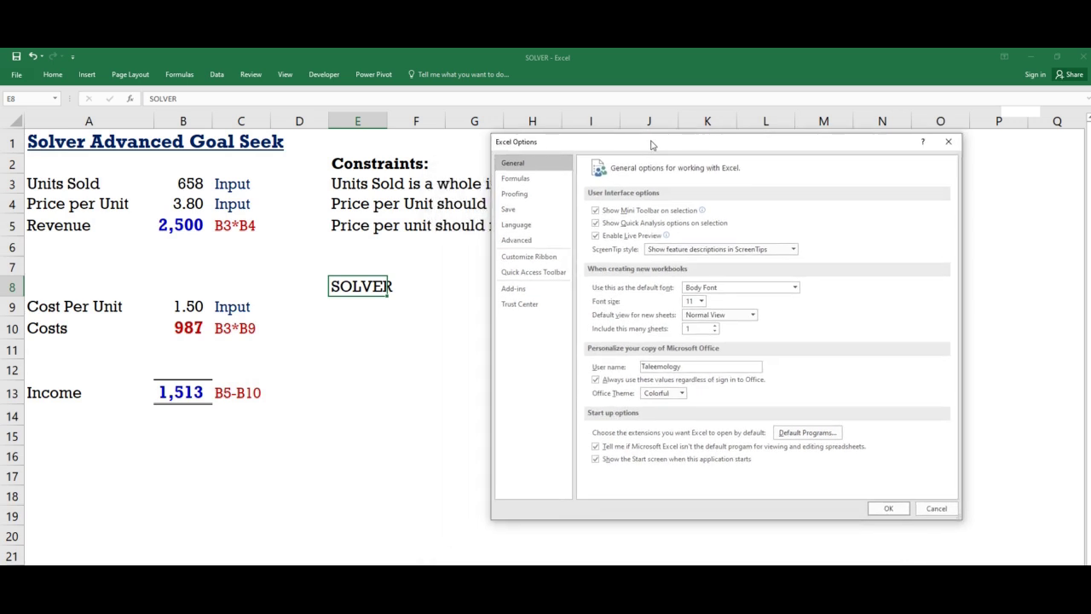
left_click(522, 293)
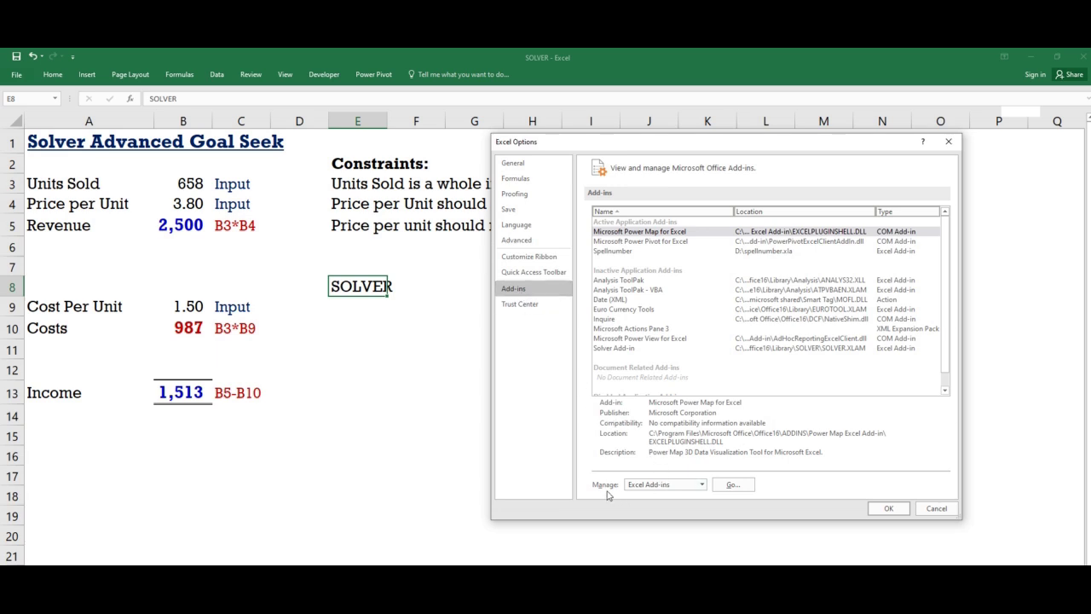
left_click(702, 485)
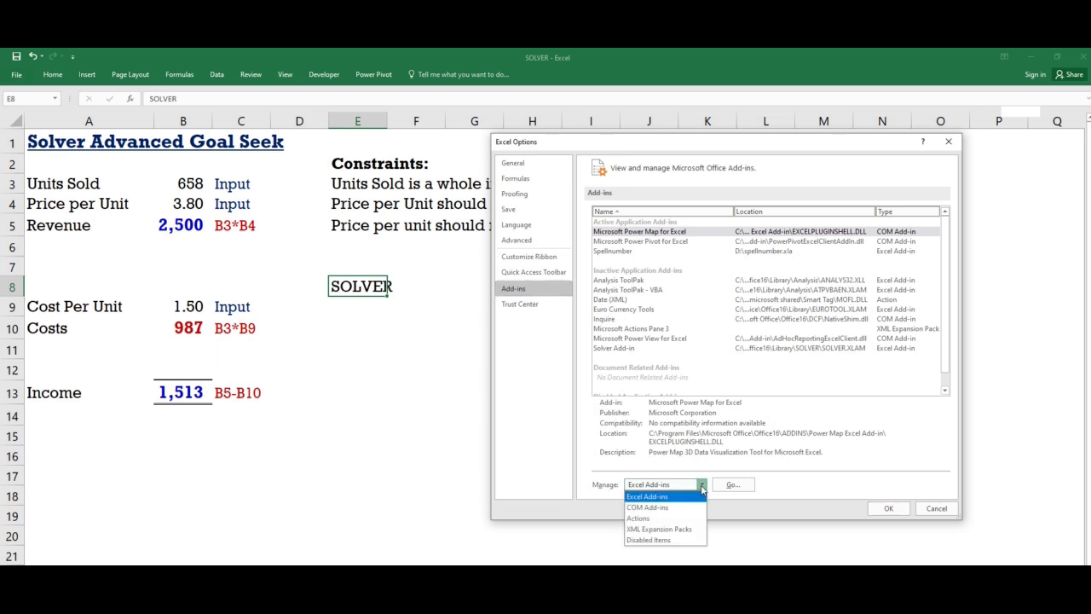
left_click(665, 500)
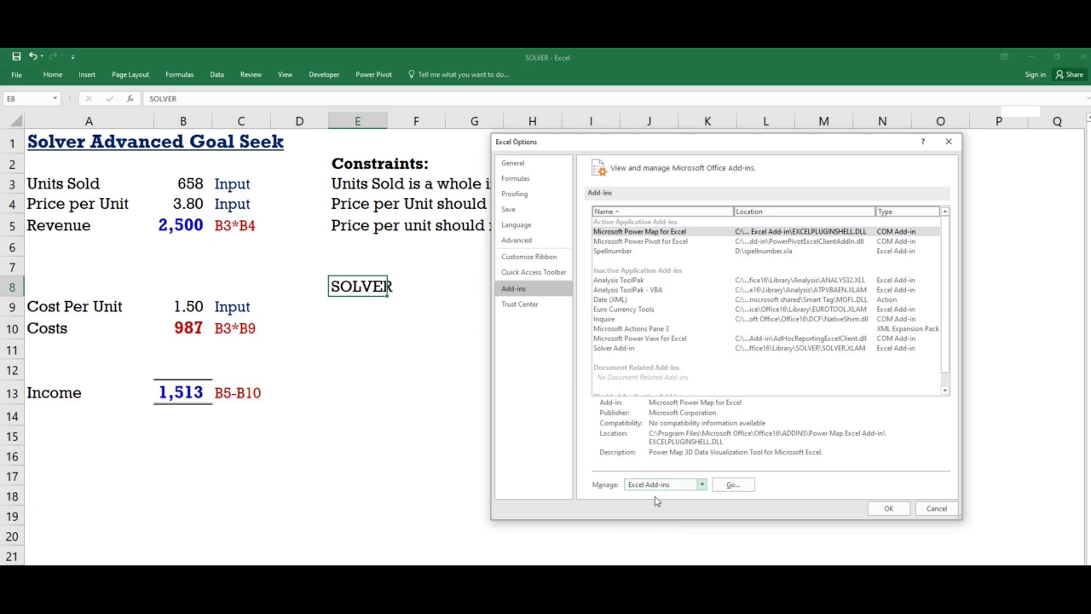
left_click(732, 485)
left_click_drag(492, 208, 622, 224)
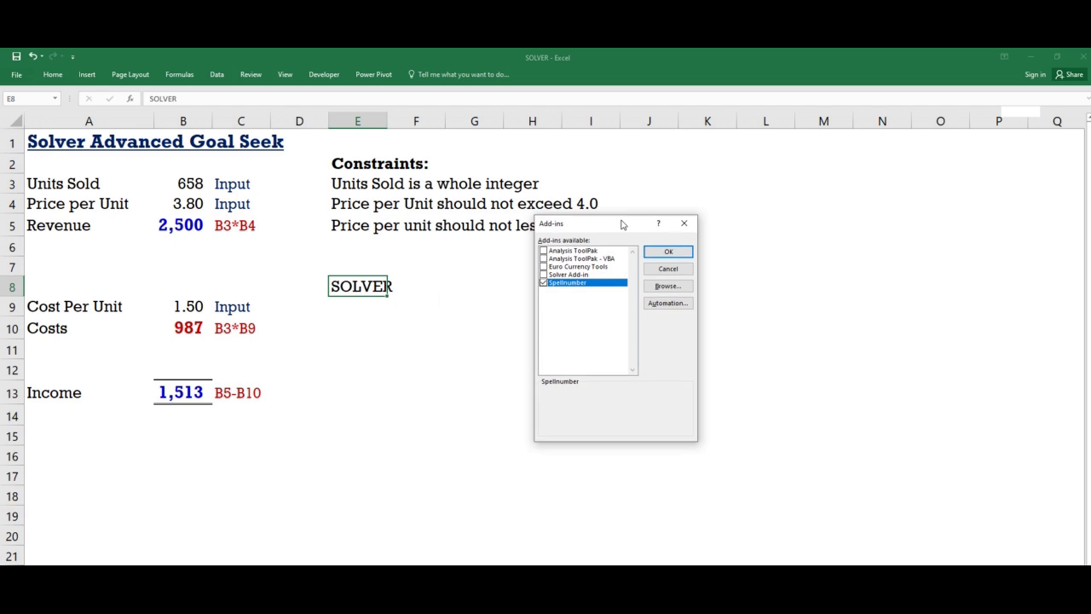
left_click(543, 275)
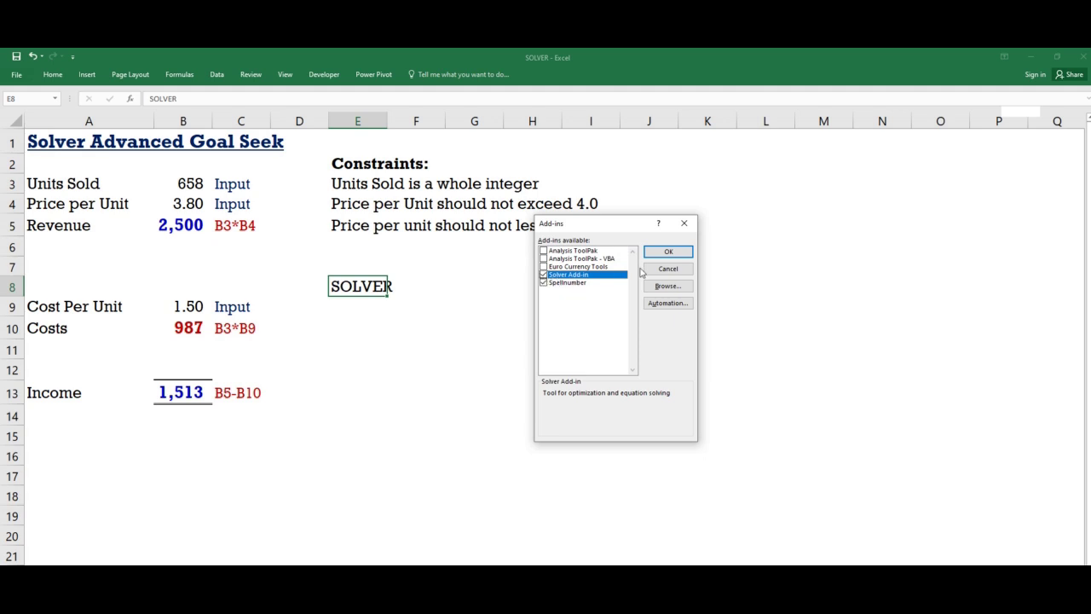
left_click(668, 252)
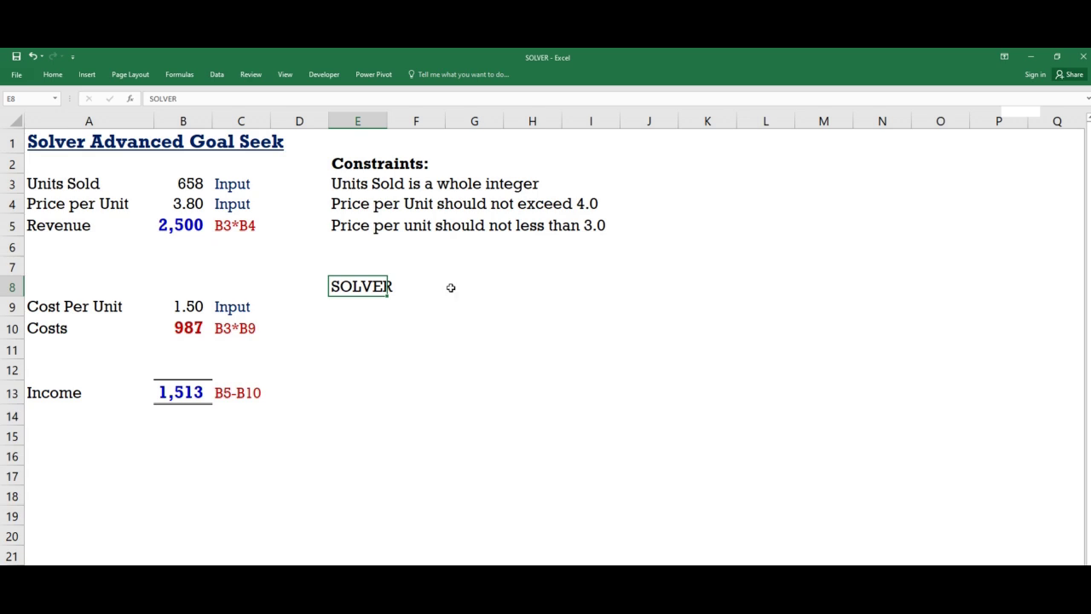
Check in the Excel Add-ins list that the Solver Add-in is enabled.
left_click(217, 76)
left_click(16, 74)
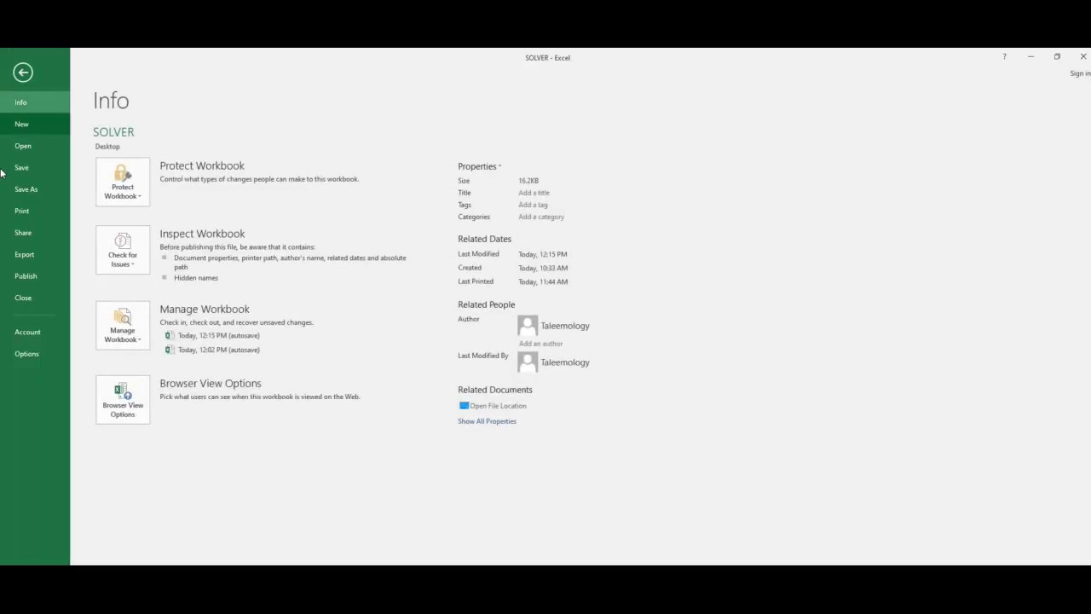
left_click(19, 353)
left_click(532, 290)
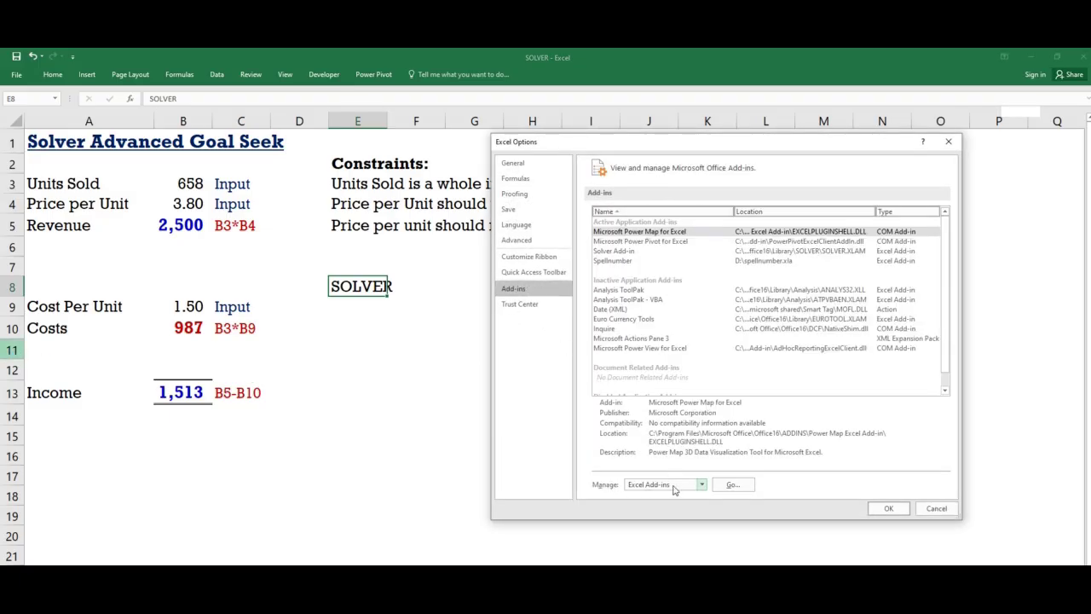
left_click(730, 485)
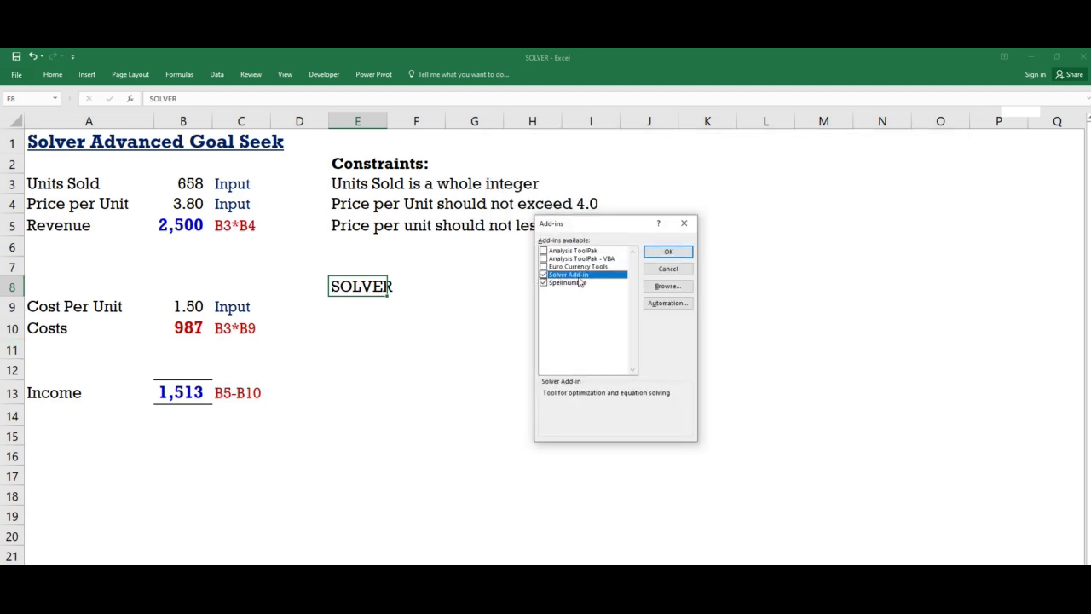
left_click(668, 253)
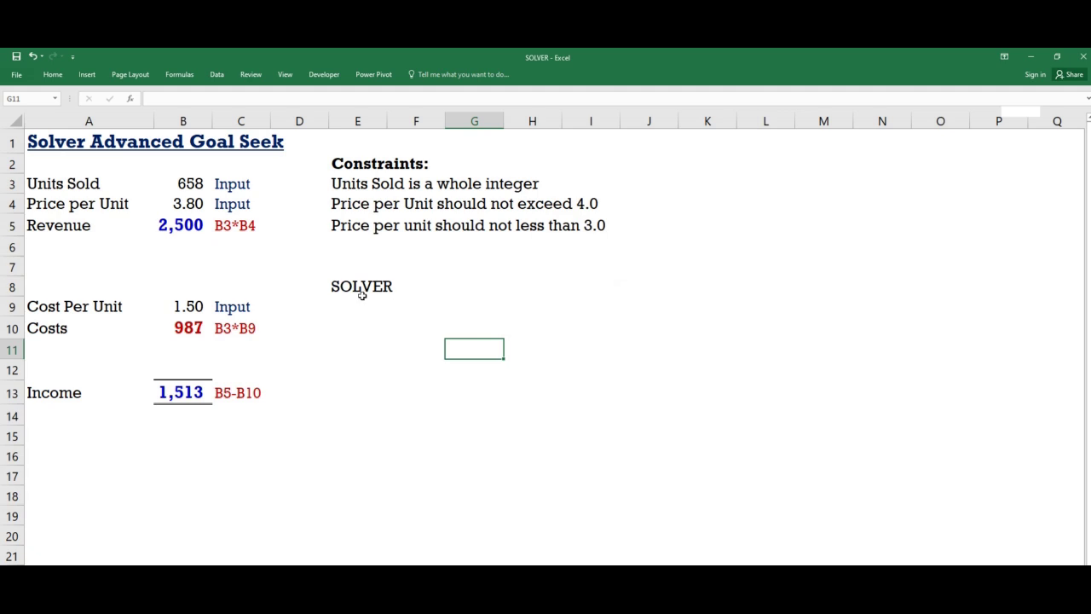
Clear the SOLVER label from cell E8.
key("Delete")
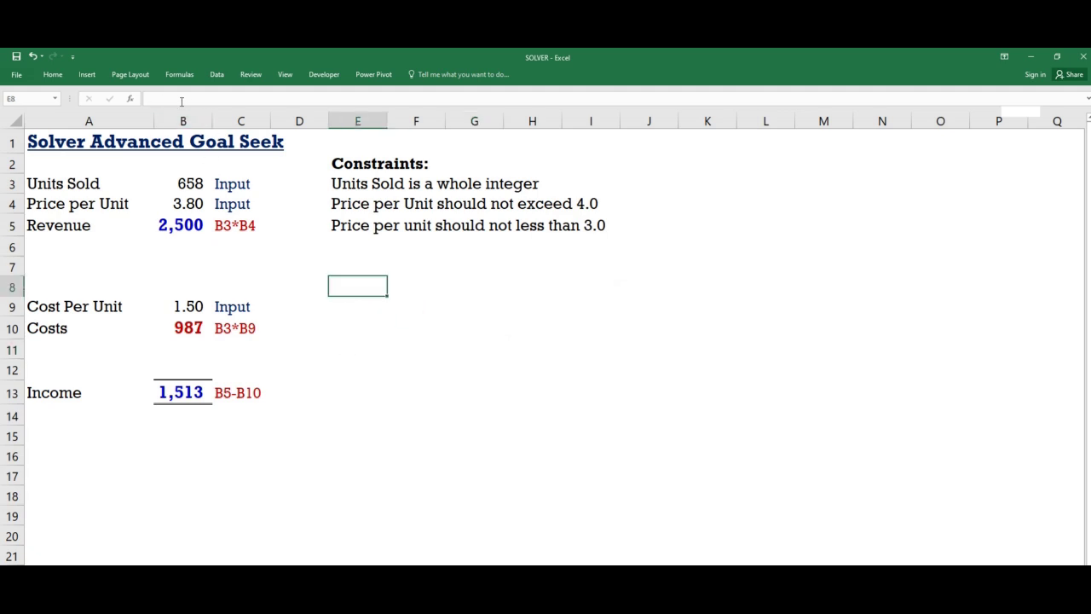
left_click(216, 75)
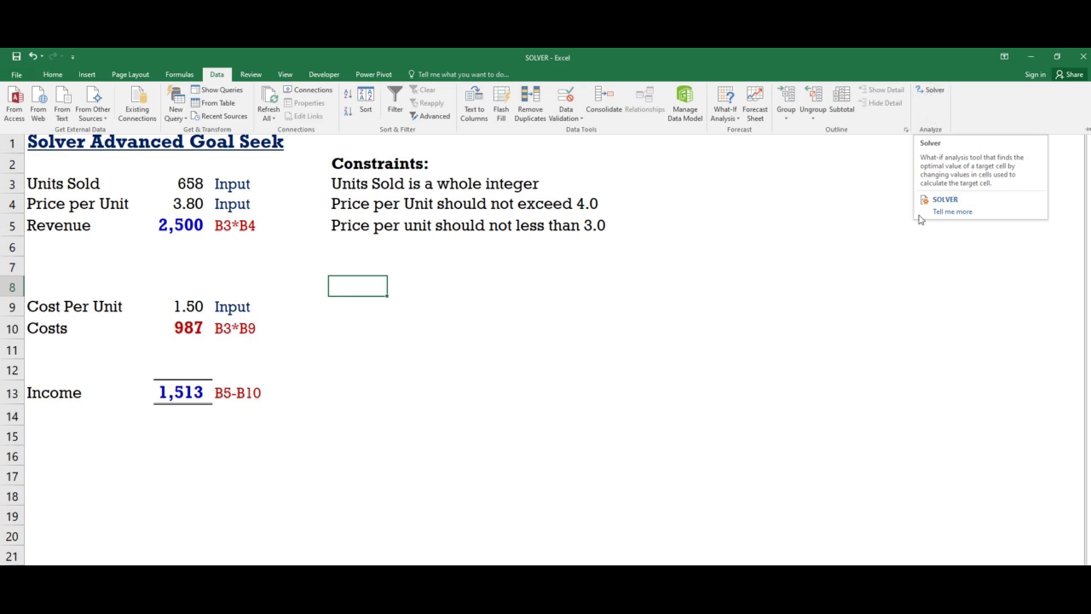
left_click(924, 92)
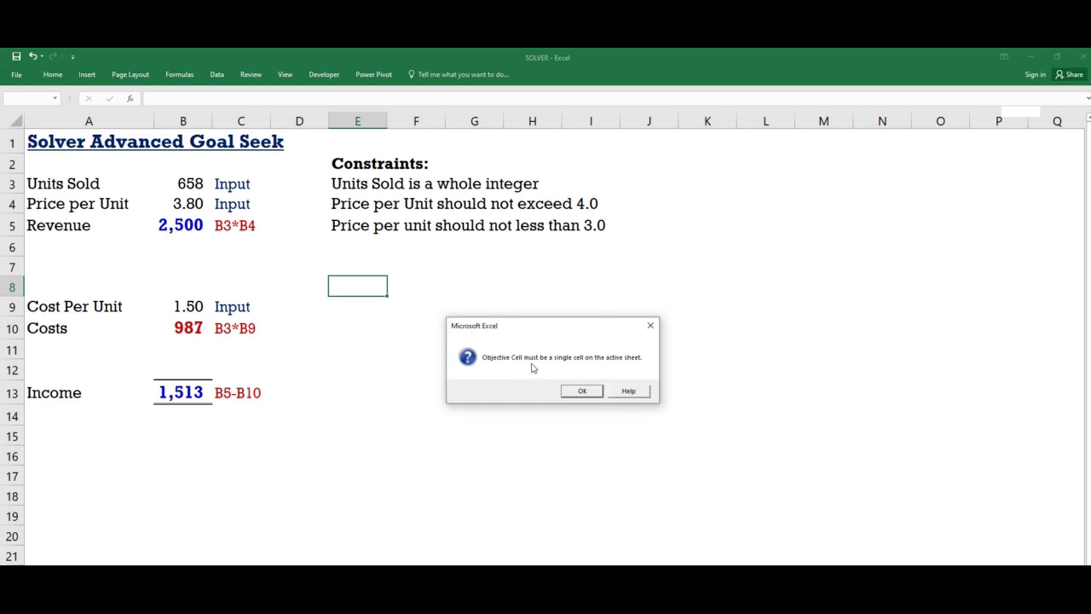
left_click(588, 391)
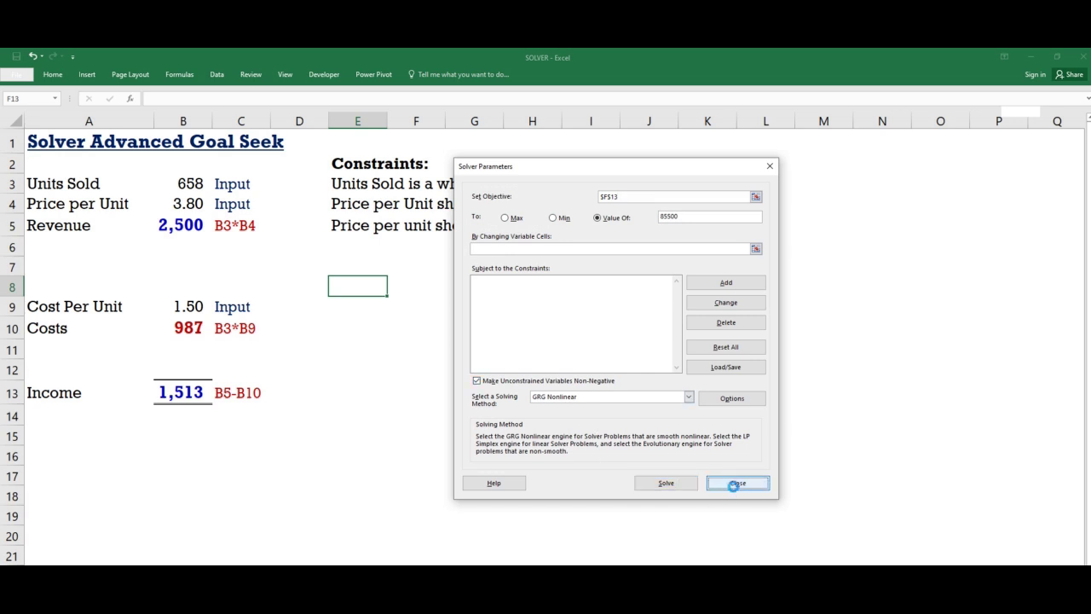
left_click(734, 483)
left_click(452, 434)
left_click(258, 442)
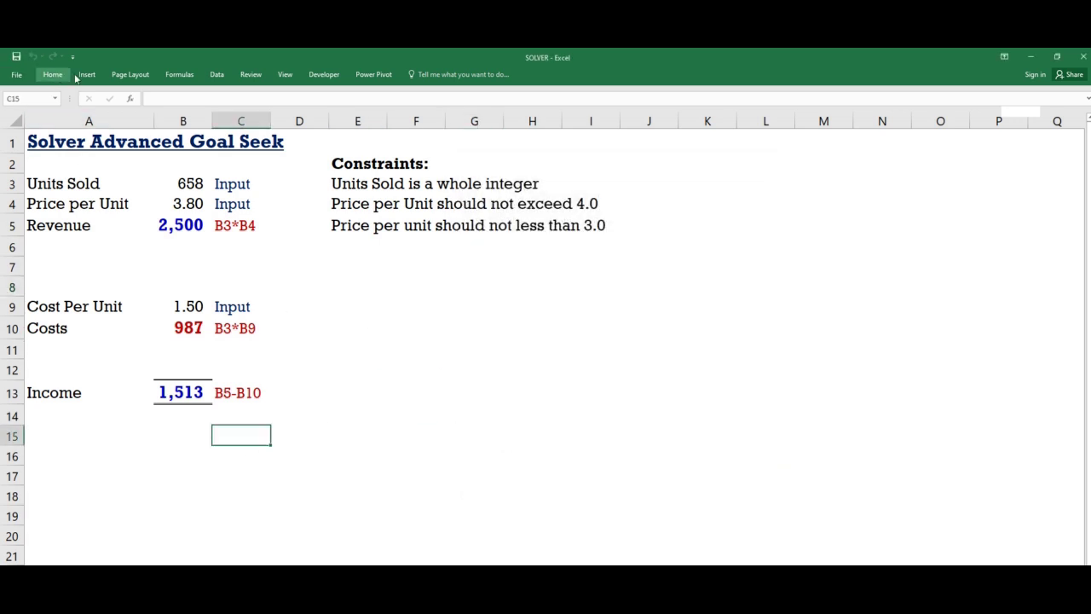
Open the Solver parameters and choose GRG Nonlinear as the solving method.
left_click(216, 74)
left_click(928, 94)
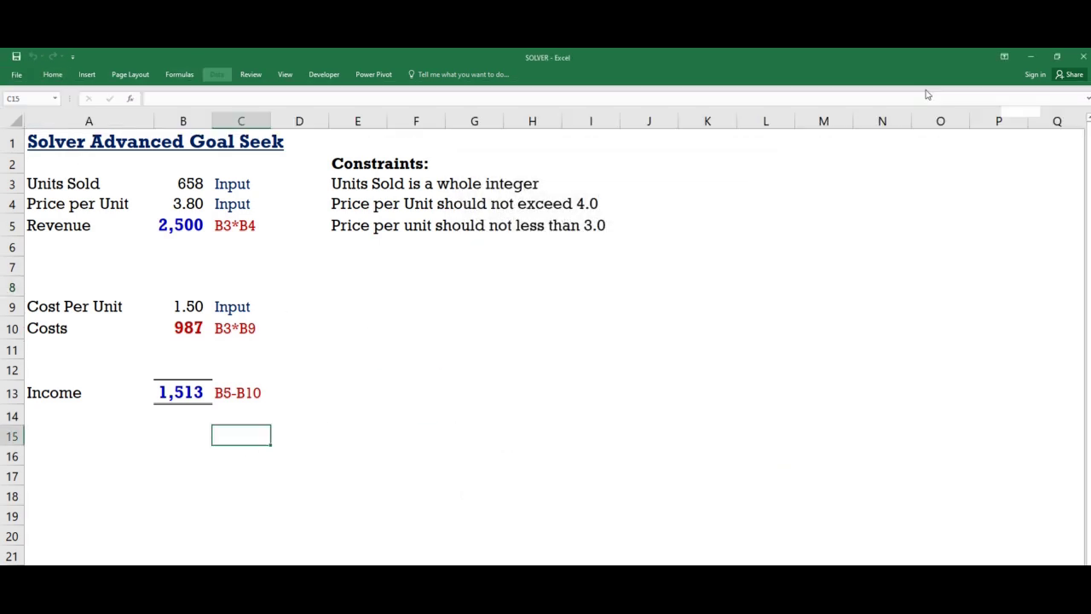
left_click_drag(558, 164, 599, 157)
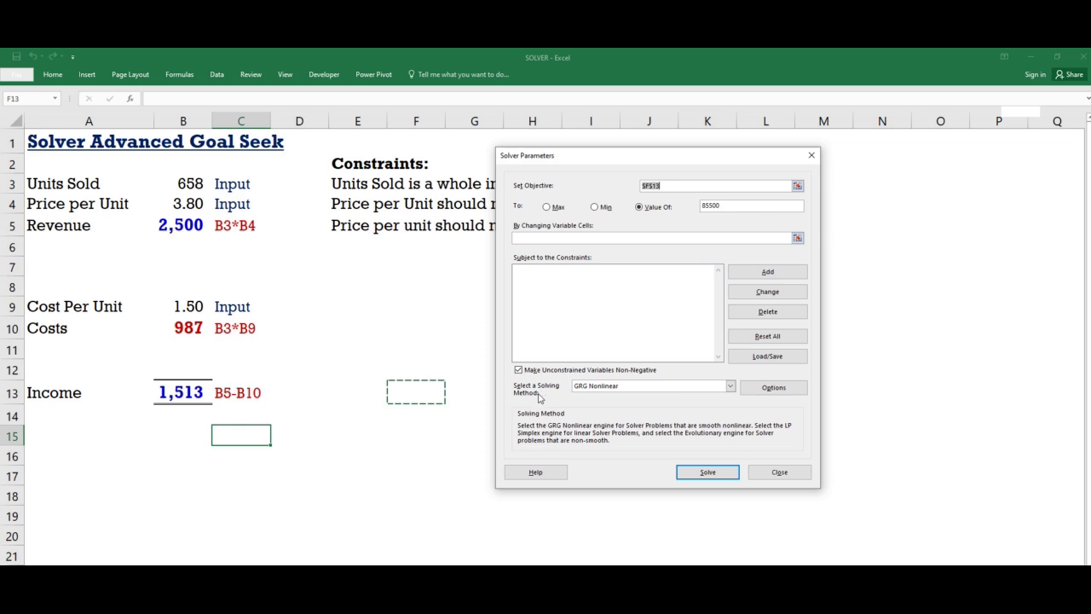
left_click(730, 386)
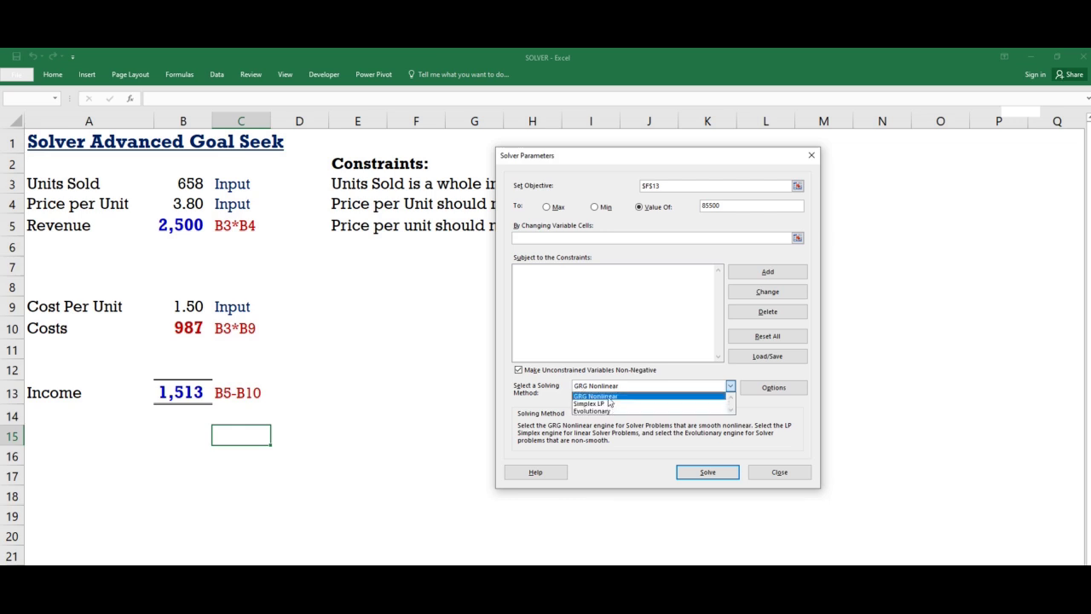
left_click(609, 396)
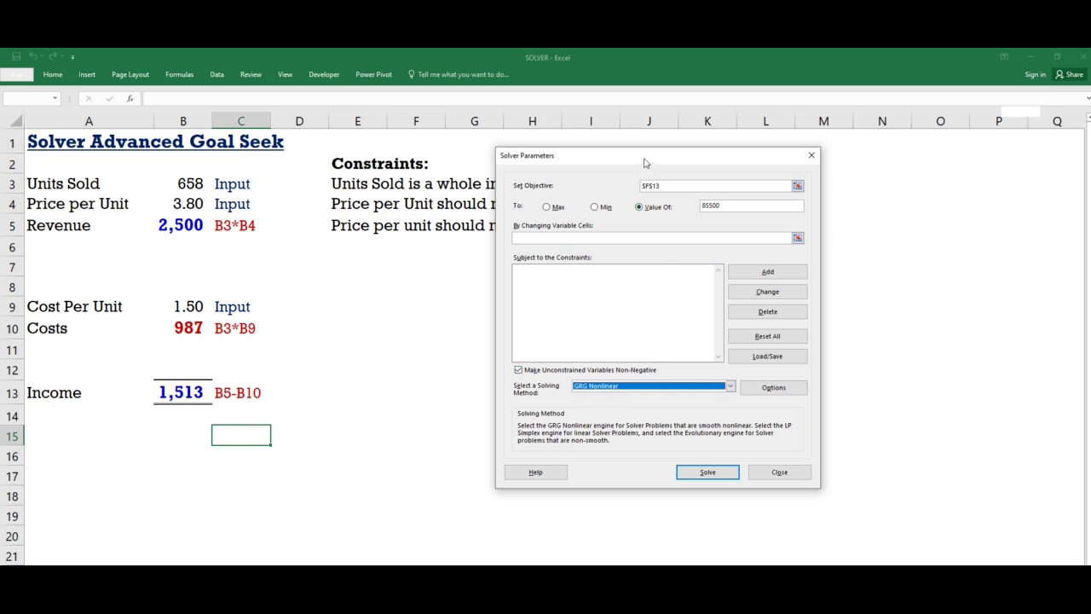
Set the Solver objective to the income cell B13 with a target value of 1800, changing variable cells B3:B4.
left_click_drag(646, 163, 787, 165)
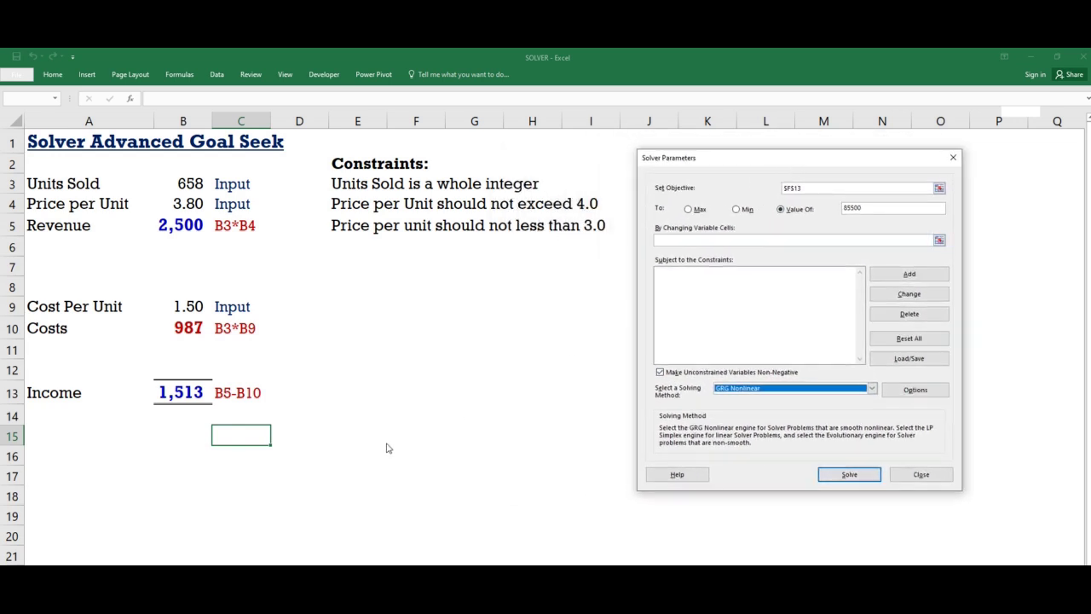
left_click(807, 188)
double_click(811, 189)
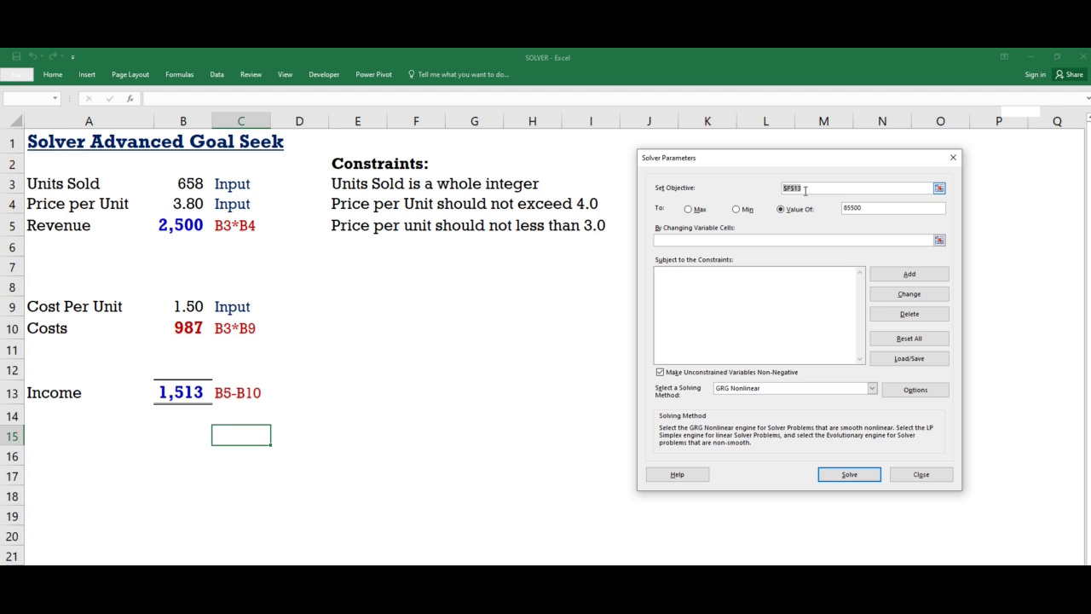
left_click(186, 394)
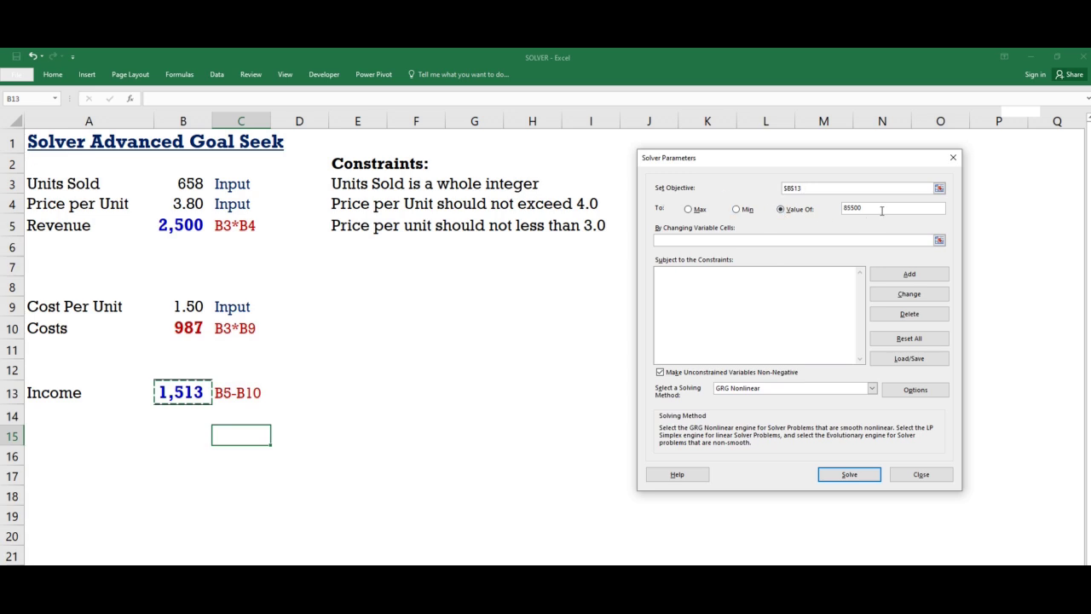
left_click(861, 211)
left_click_drag(861, 211, 829, 210)
type("1800")
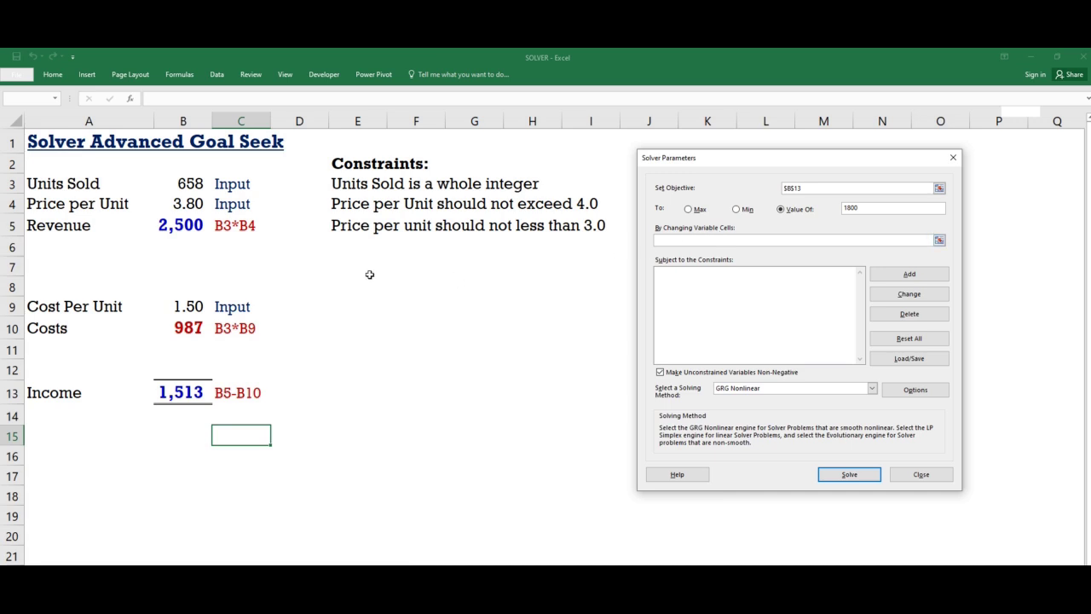
left_click(187, 184)
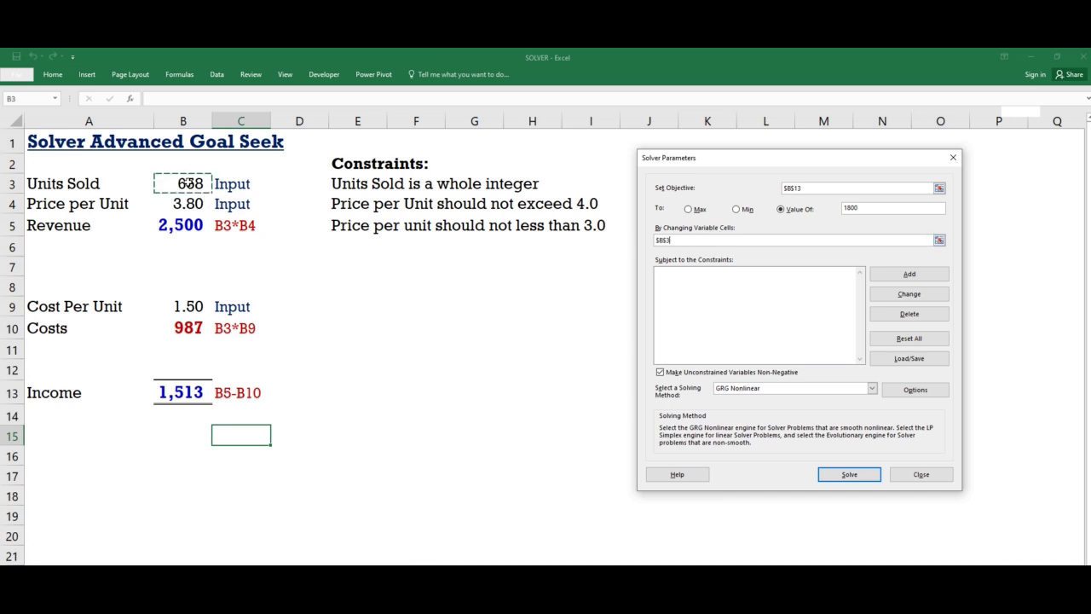
left_click_drag(190, 190, 189, 203)
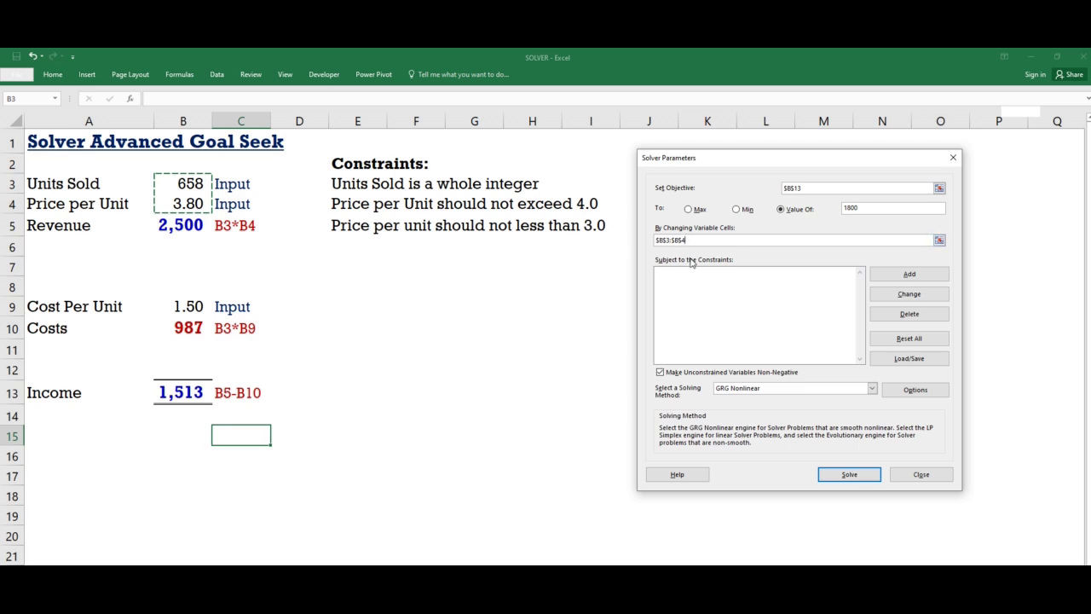
Add a Solver constraint that requires the units sold in cell B3 to be an integer.
left_click(898, 281)
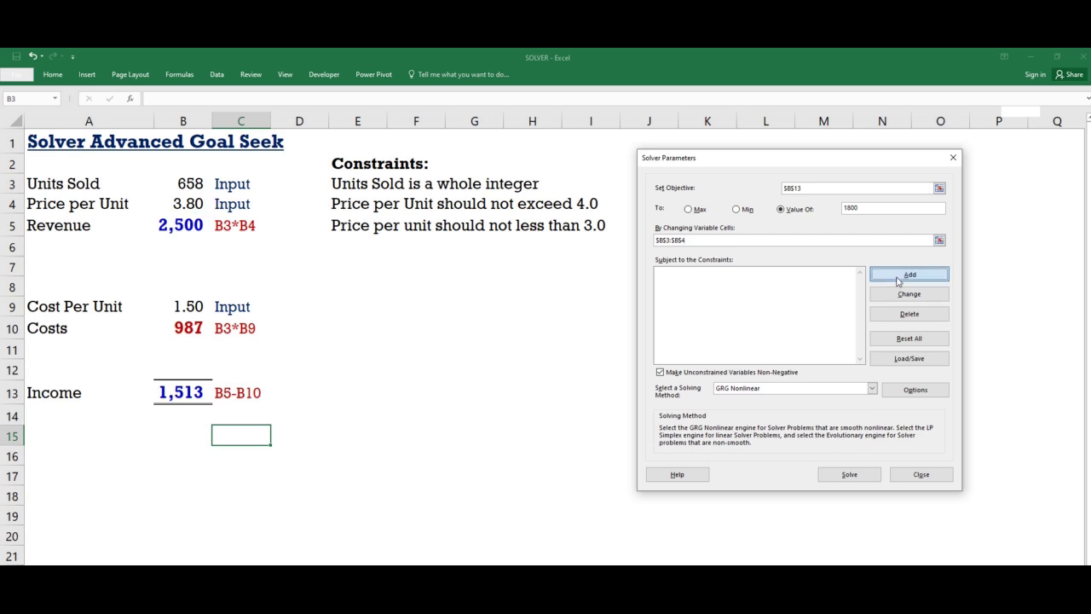
left_click_drag(762, 288, 659, 280)
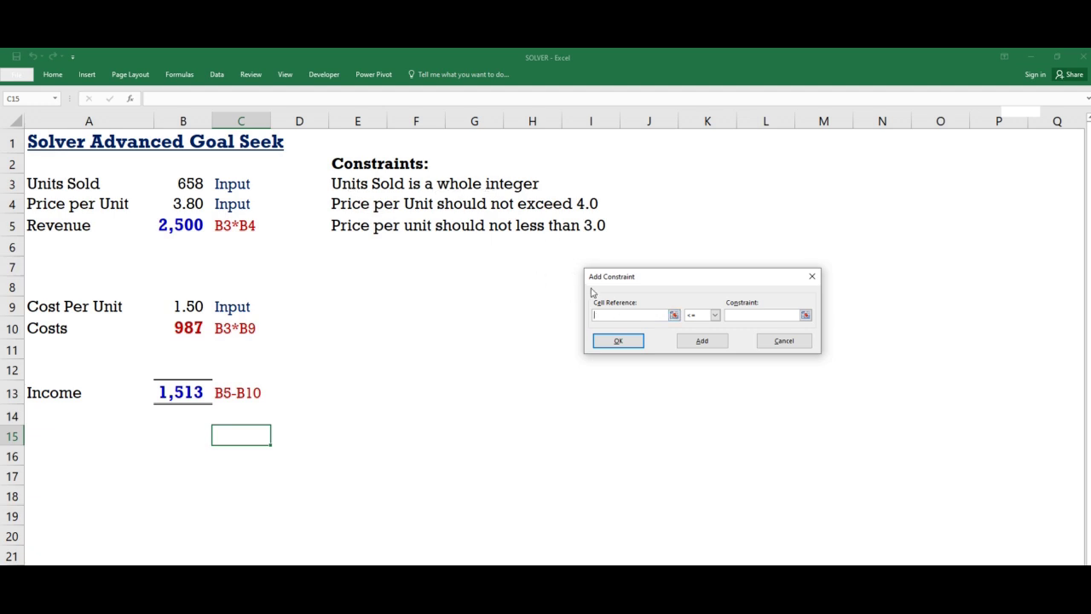
left_click(188, 185)
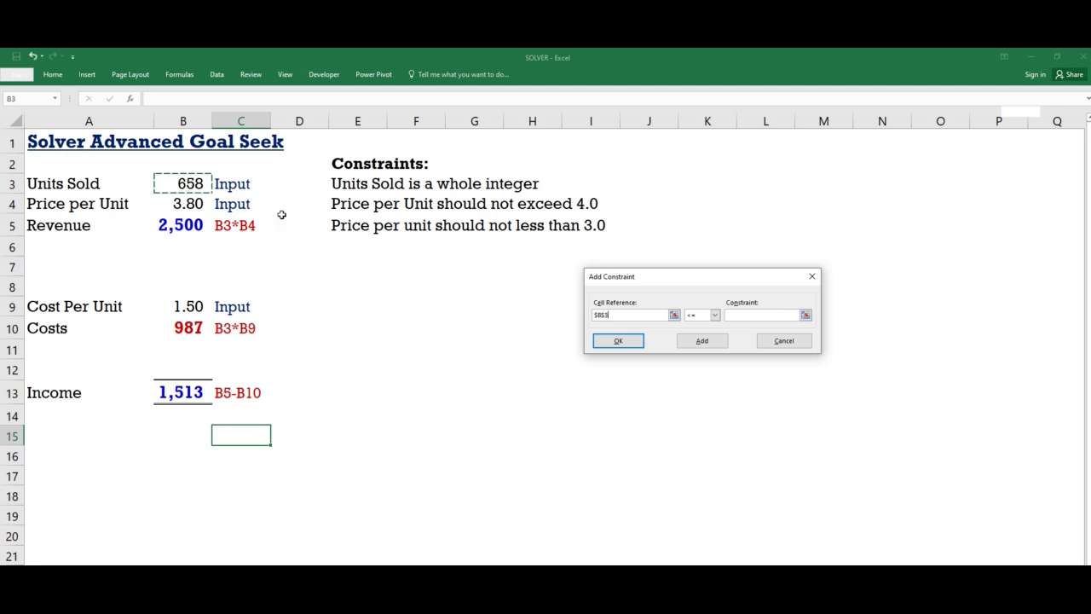
left_click(715, 316)
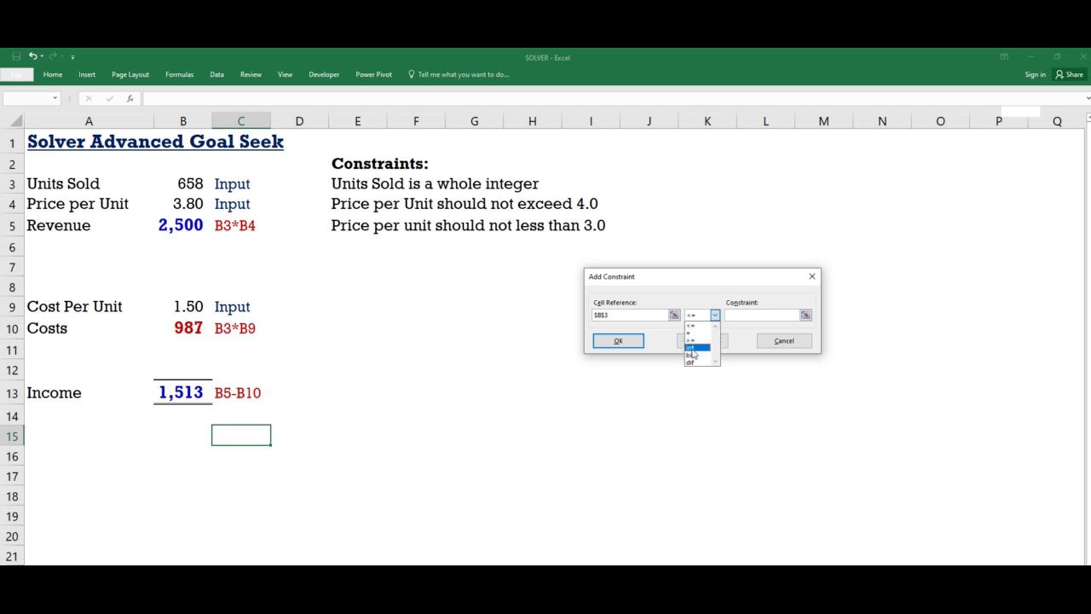
left_click(696, 350)
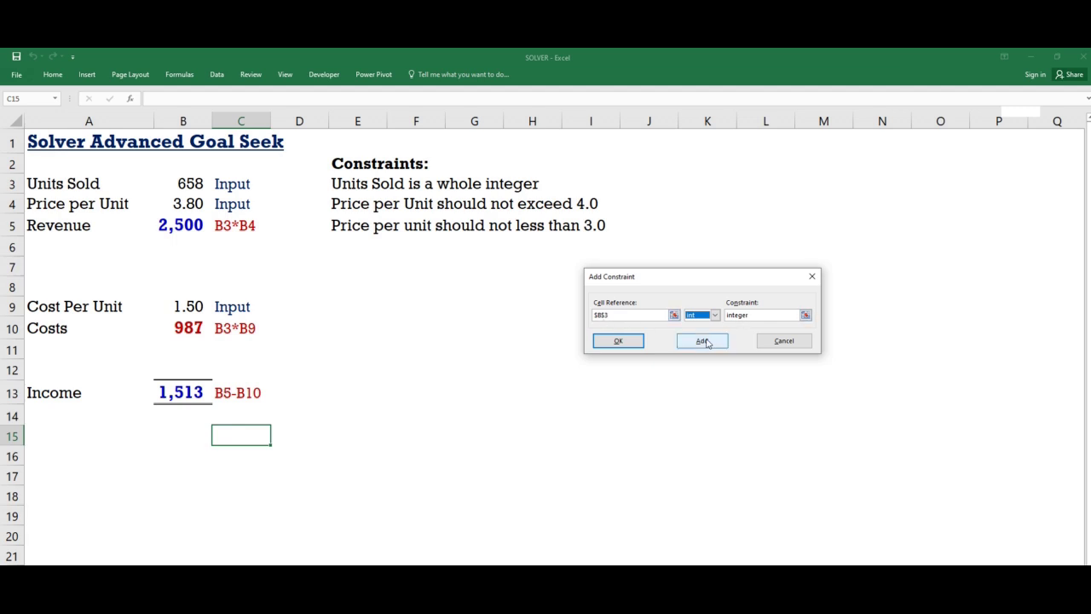
left_click(704, 342)
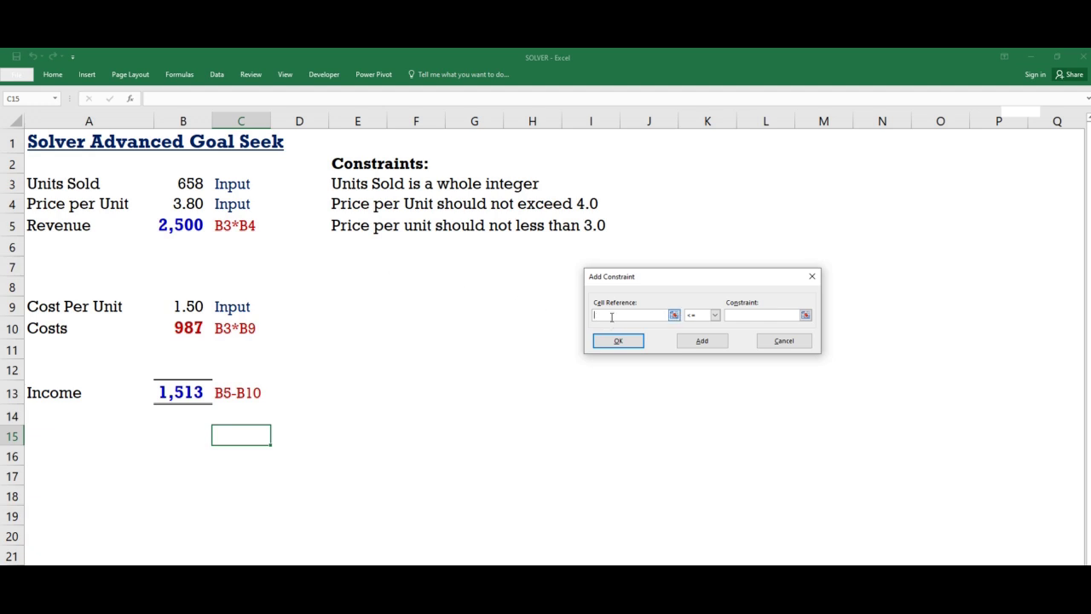
Add a constraint that keeps the price per unit in cell B4 less than or equal to 4.
left_click(177, 204)
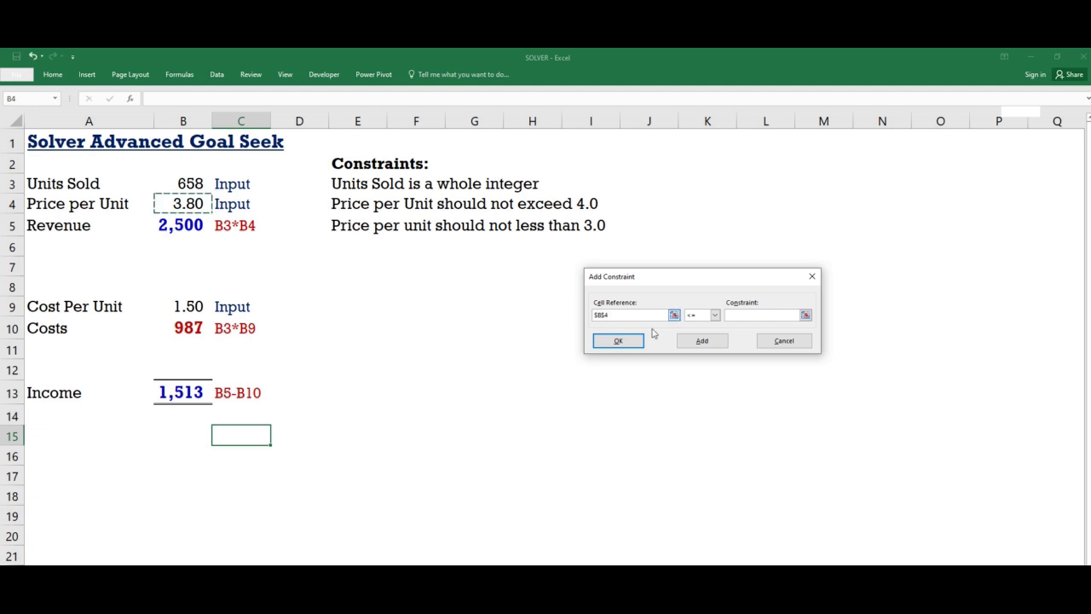
left_click(715, 315)
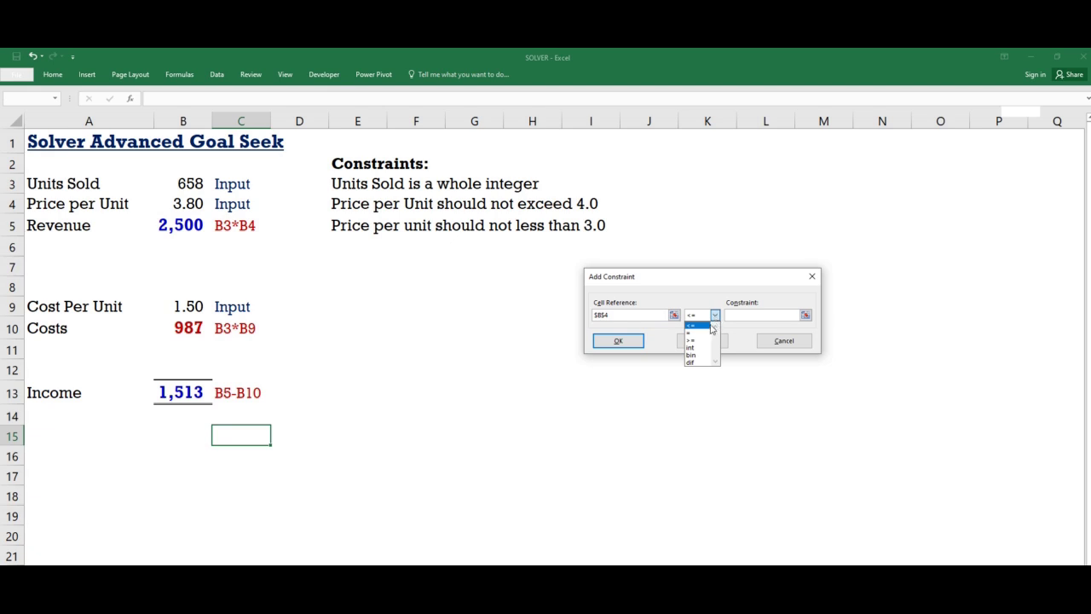
left_click(701, 326)
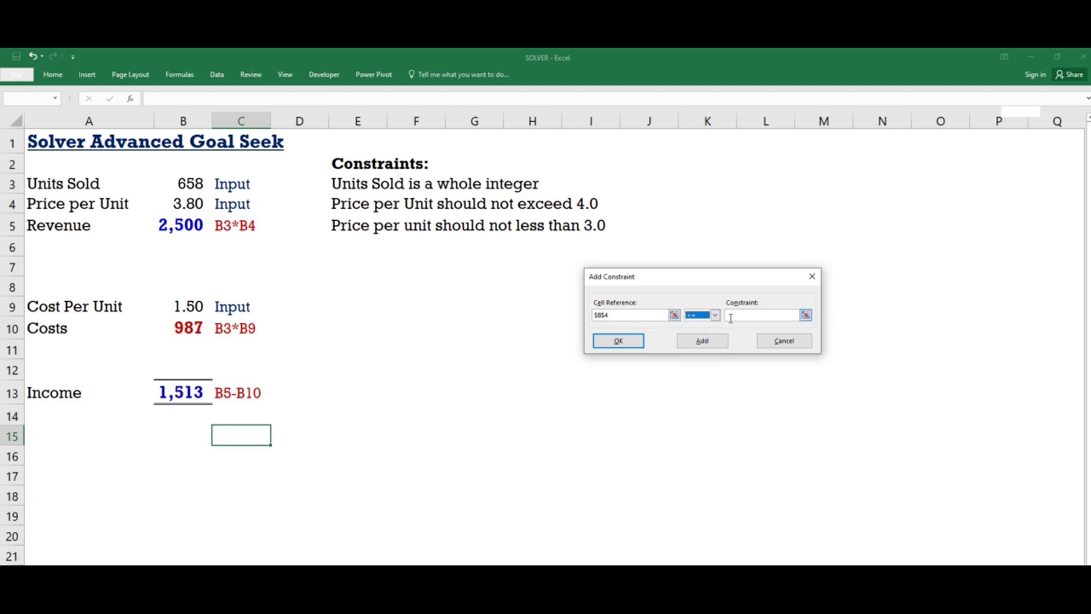
left_click(732, 317)
type("4")
left_click(700, 341)
Add a final constraint that keeps the price per unit in cell B4 greater than or equal to 3.
left_click(185, 204)
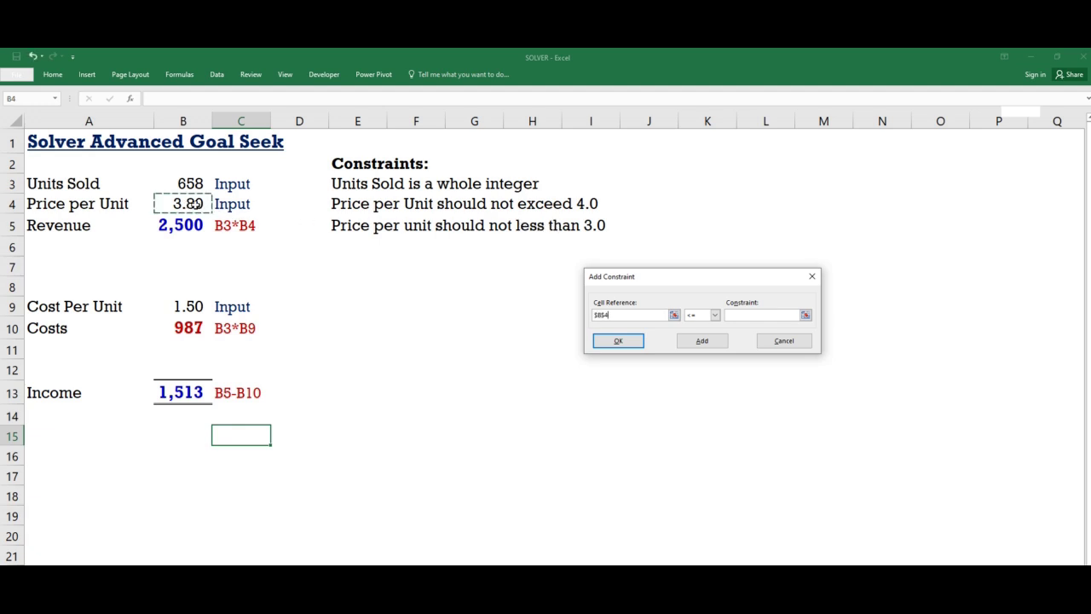
left_click(719, 316)
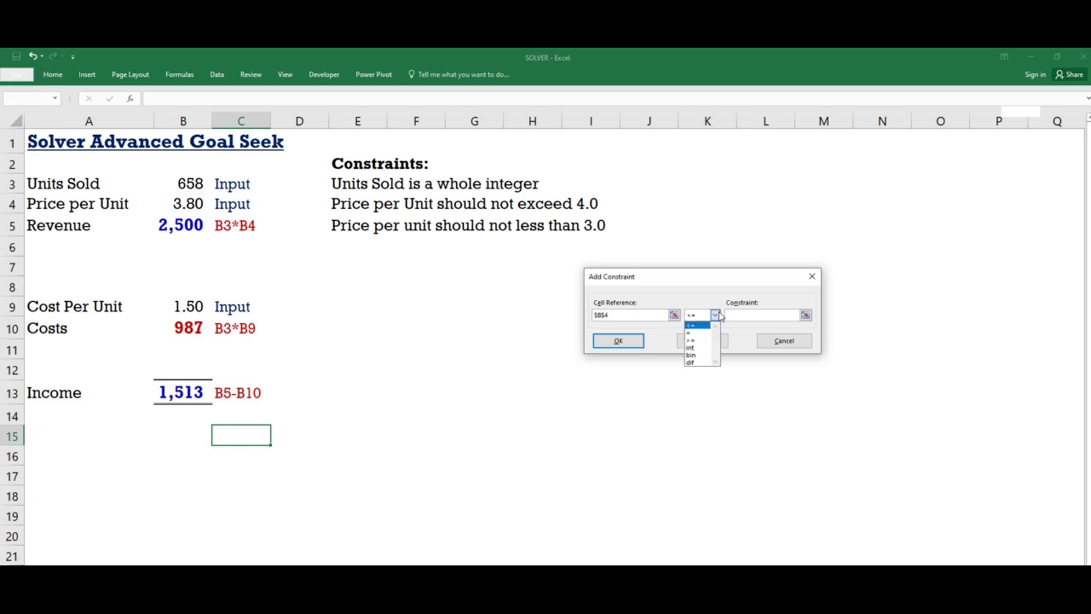
left_click(703, 342)
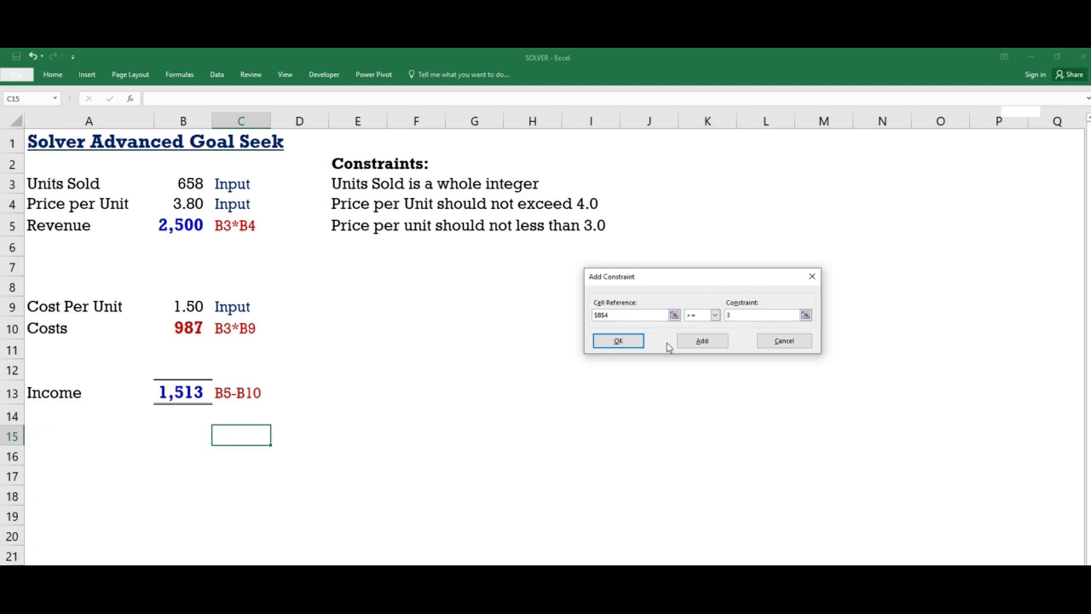
left_click(636, 345)
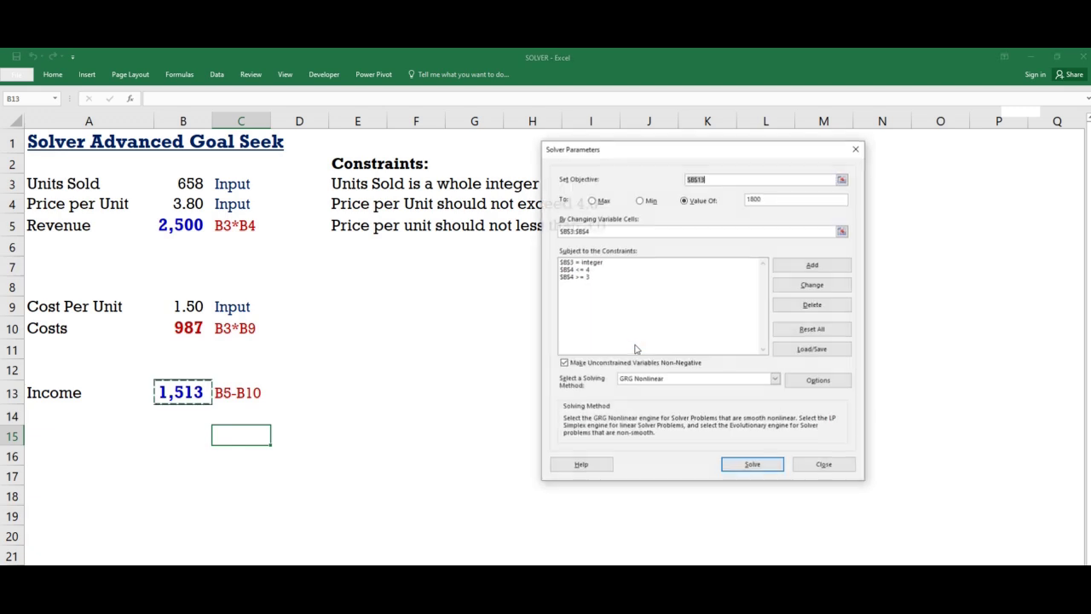
Solve the model with the defined parameters and keep the Solver solution.
left_click_drag(654, 149, 734, 171)
left_click(659, 286)
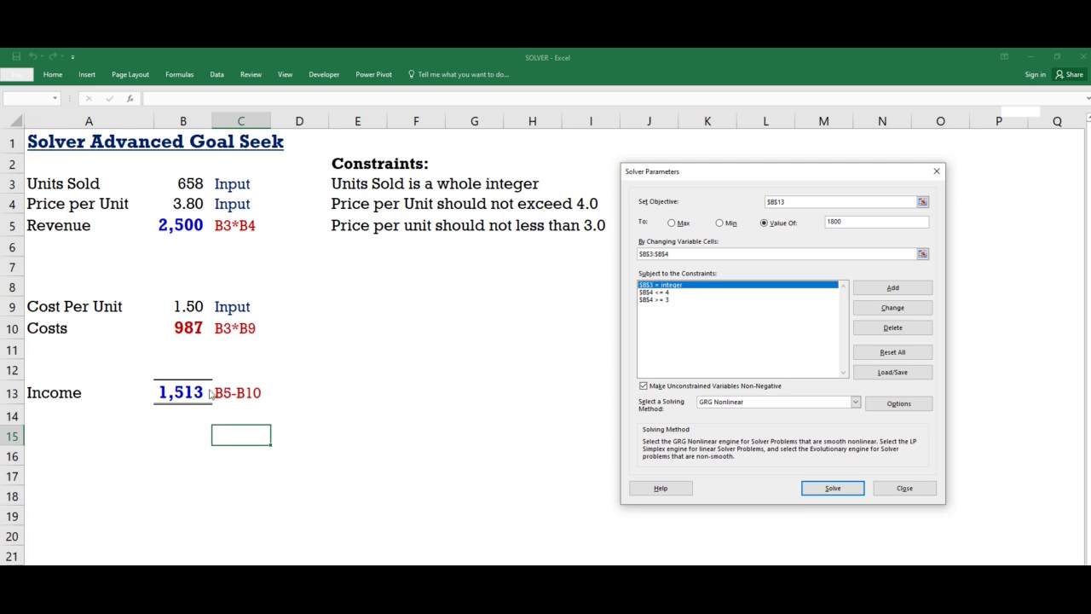
left_click(845, 223)
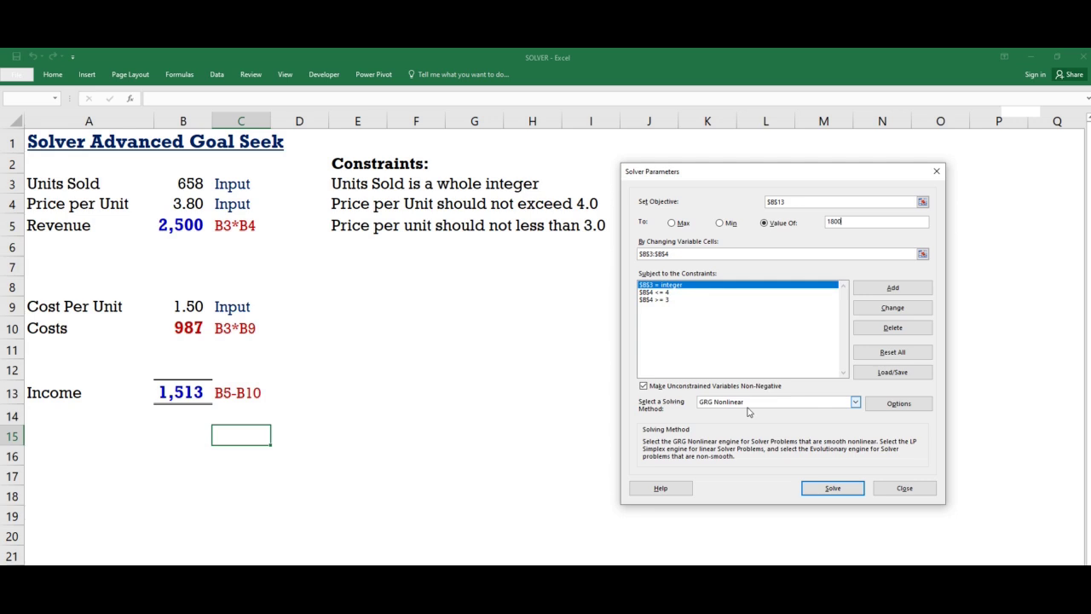
left_click(833, 488)
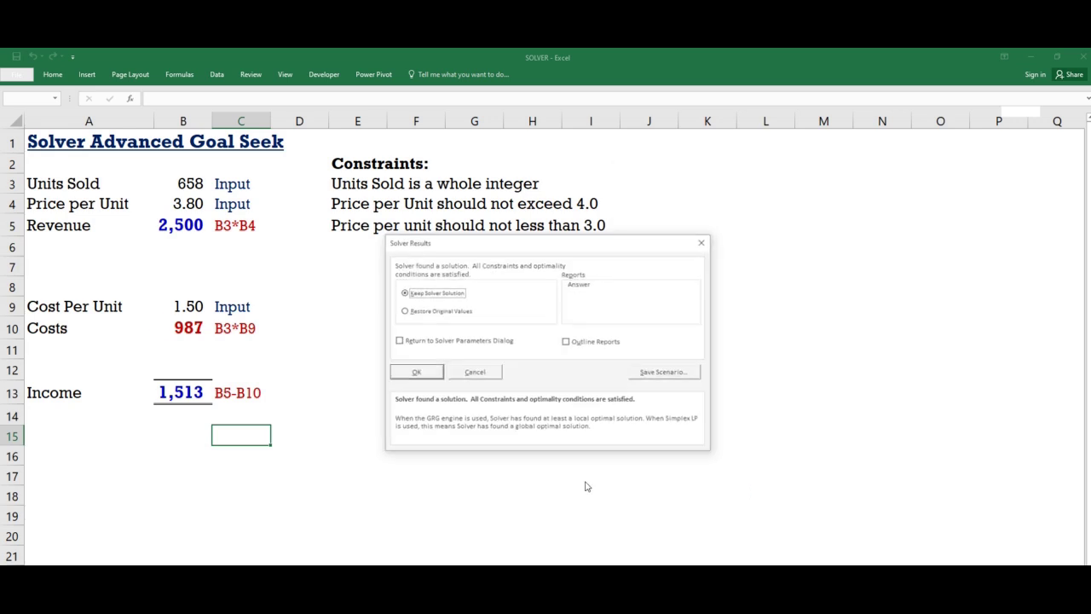
left_click_drag(437, 246, 578, 292)
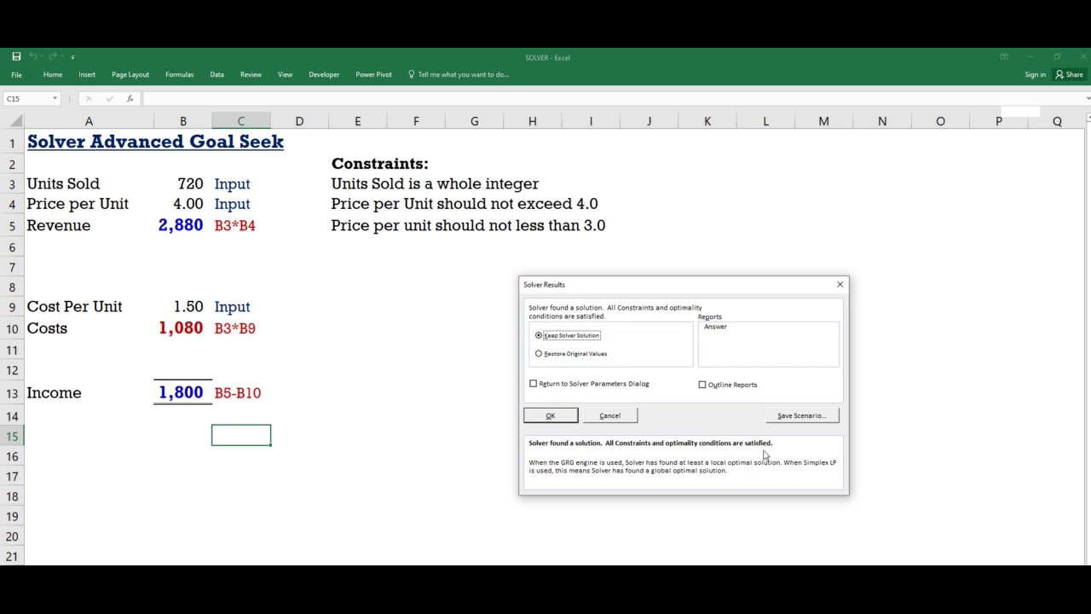
left_click(550, 416)
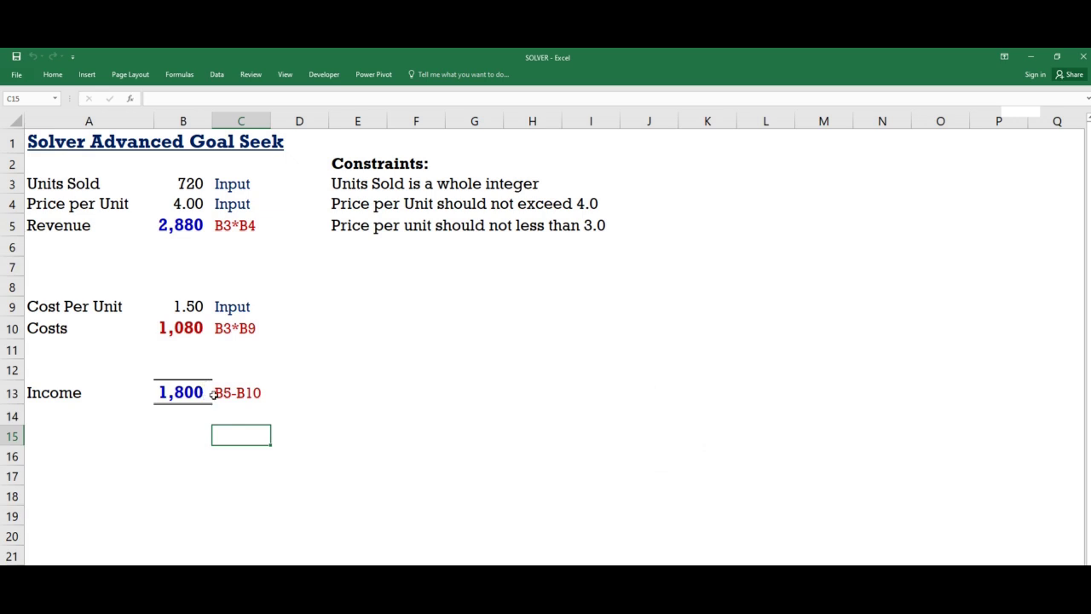
Compare the full units sold value in cell B3 with the one on the Simple Goal Seek sheet.
left_click(187, 190)
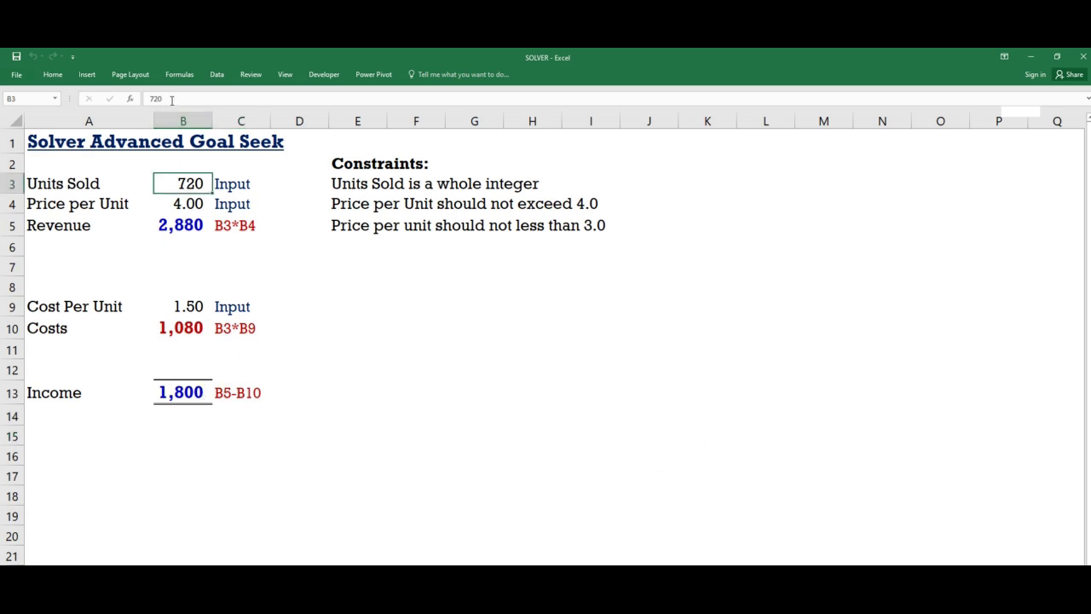
left_click_drag(171, 100, 143, 102)
left_click(201, 248)
left_click(176, 182)
key("ctrl+Page_Up")
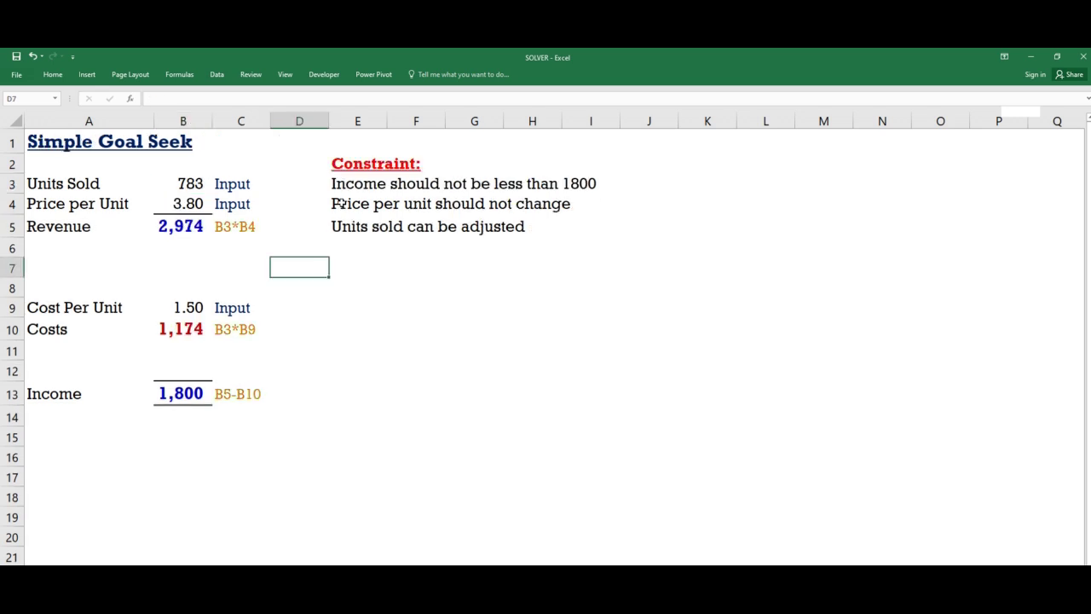
left_click(193, 182)
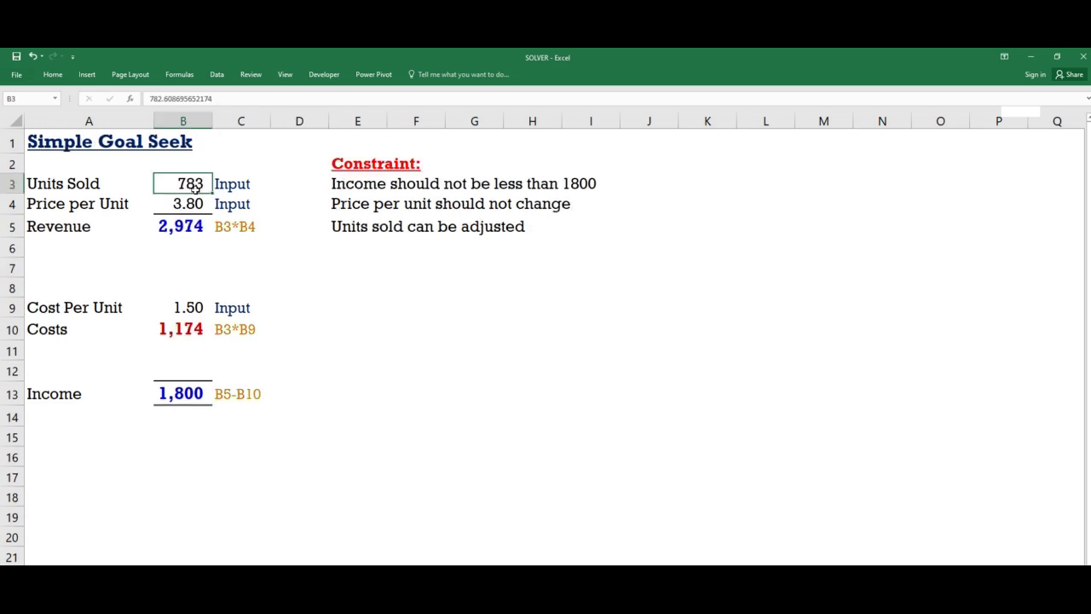
left_click(165, 99)
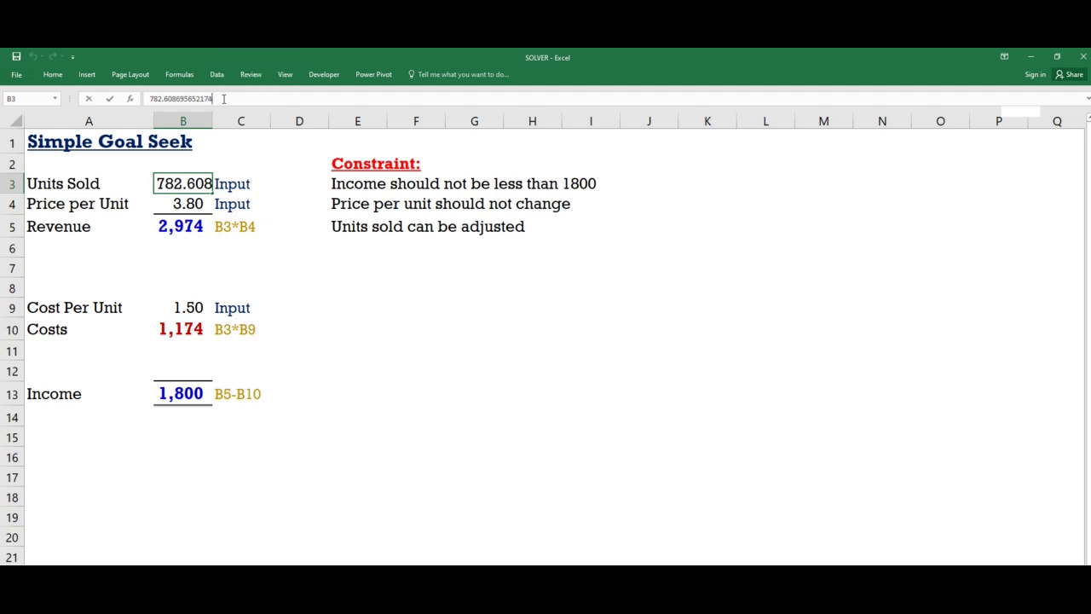
key("Escape")
key("ctrl+Page_Down")
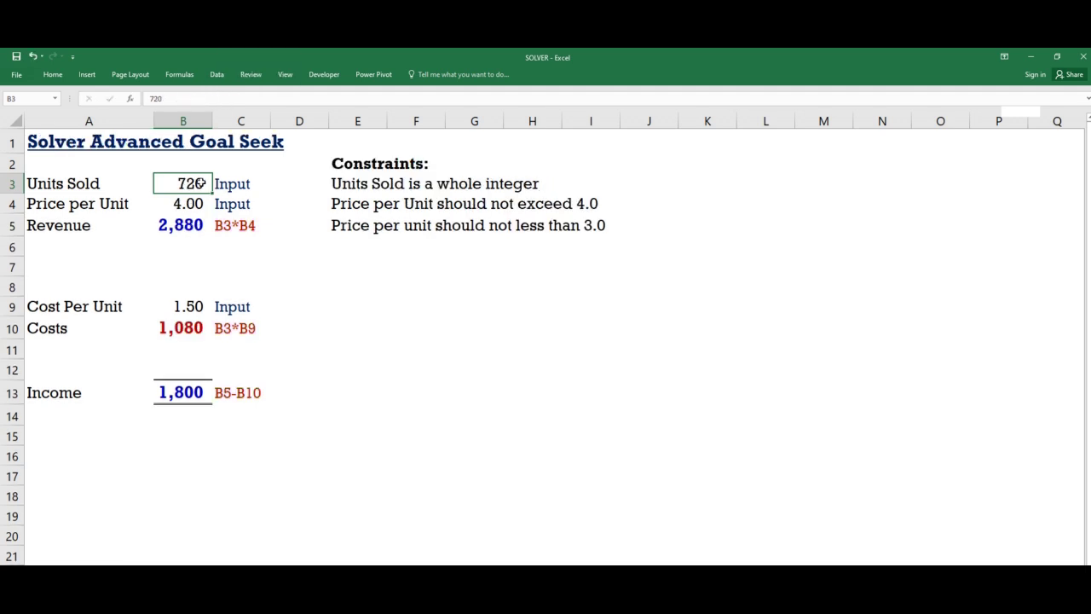
left_click_drag(173, 99, 141, 97)
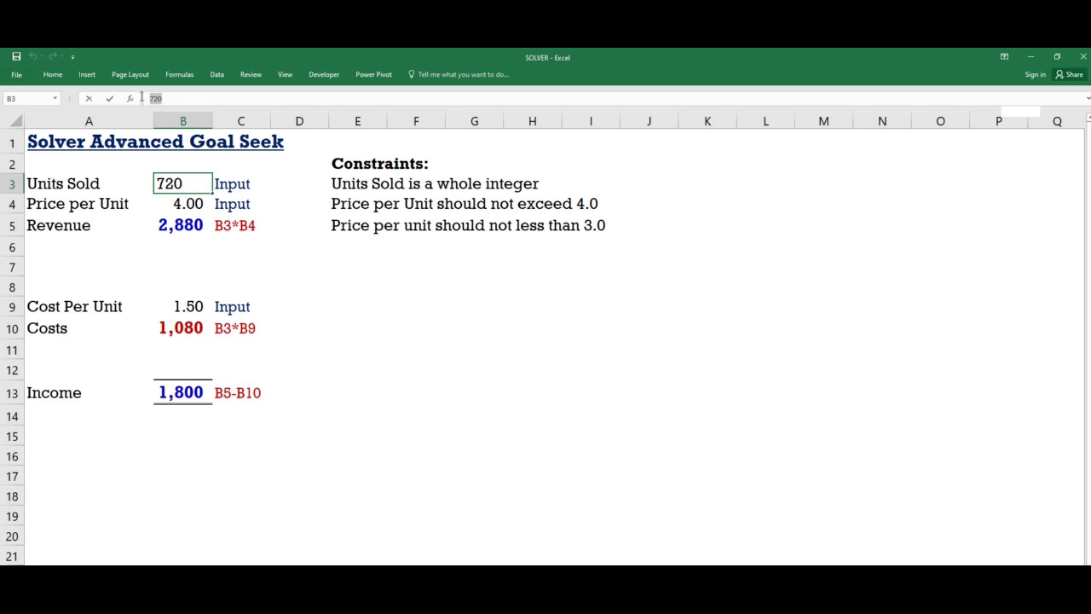
left_click(270, 226)
Review the solved price per unit, units sold and income against the listed constraints in E3:E5.
left_click(183, 206)
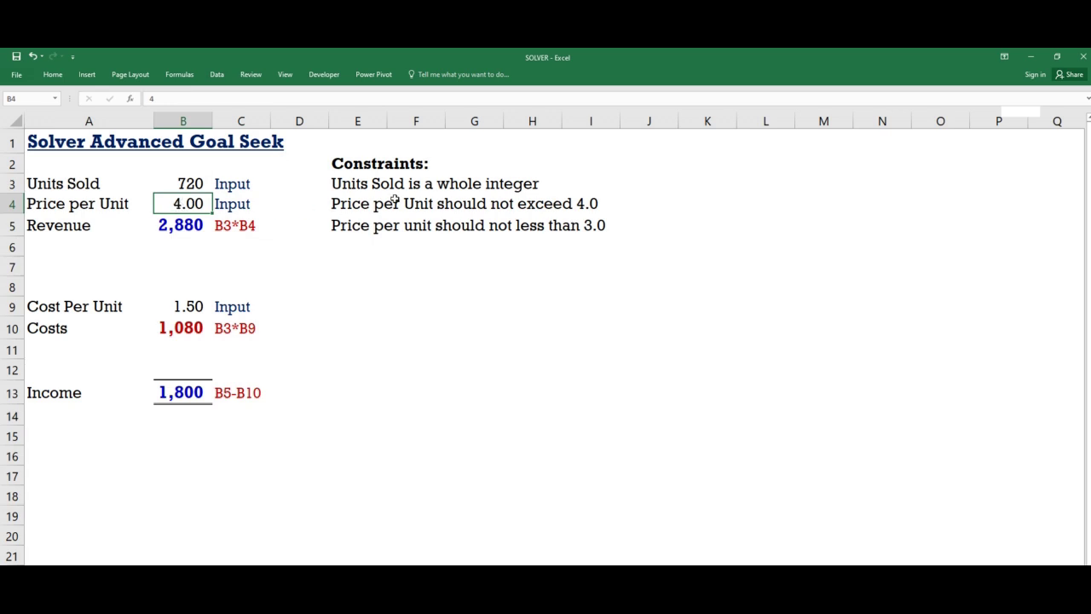
left_click_drag(360, 183, 362, 220)
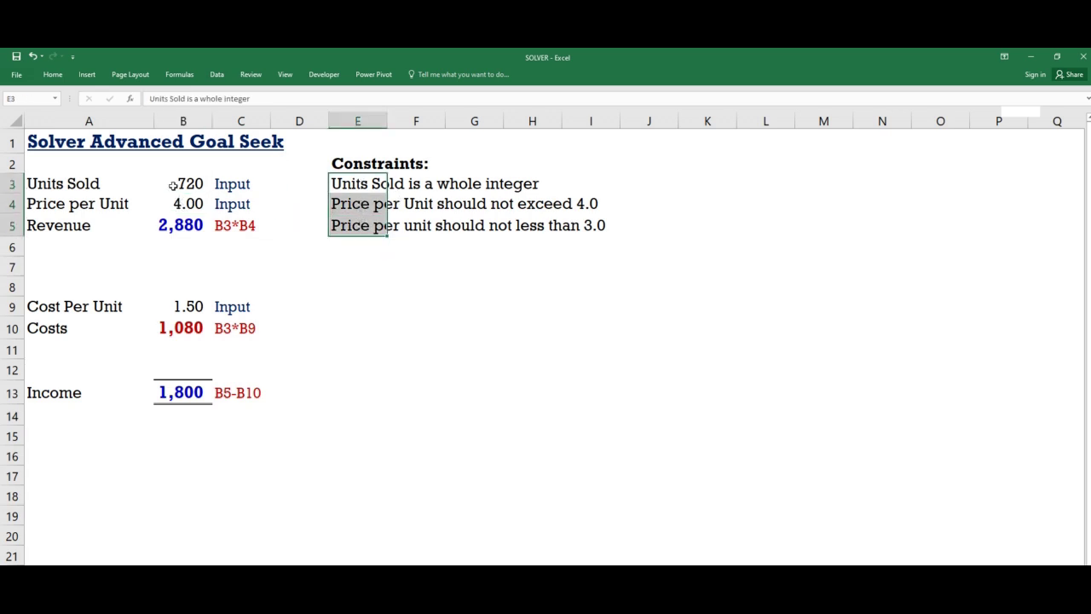
left_click_drag(174, 185, 179, 201)
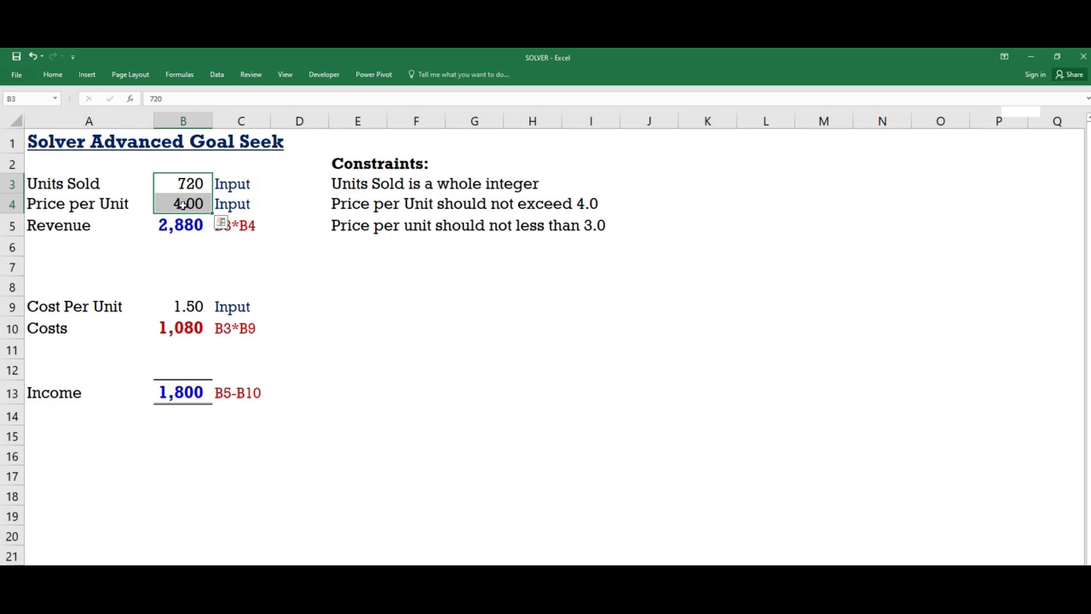
left_click(184, 388)
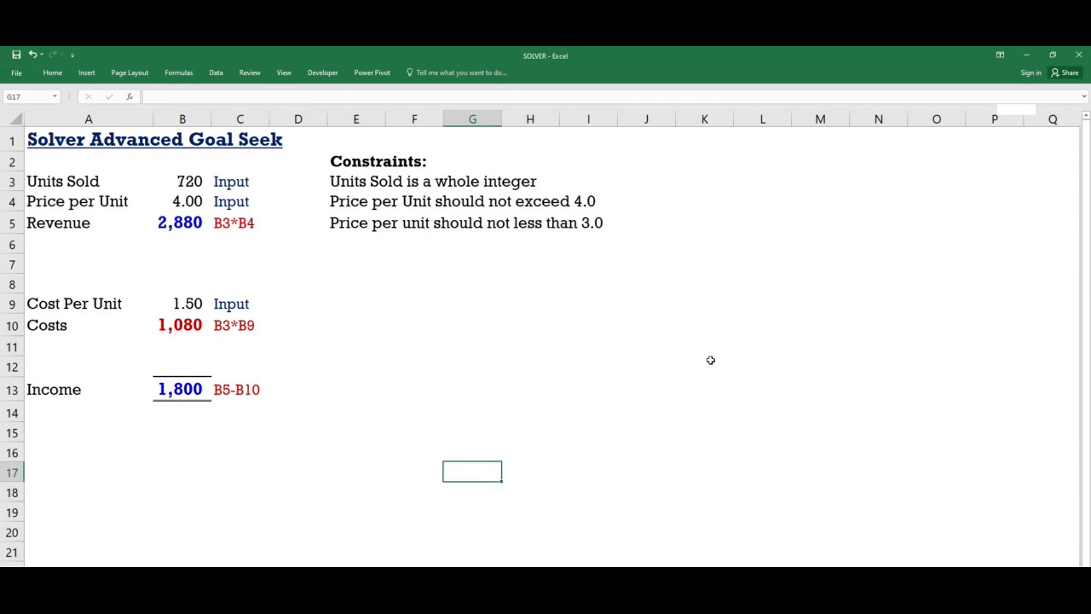
Go to the worksheet titled Solver for Complex What-if Problems with Constraints.
key("ctrl+Page_Down")
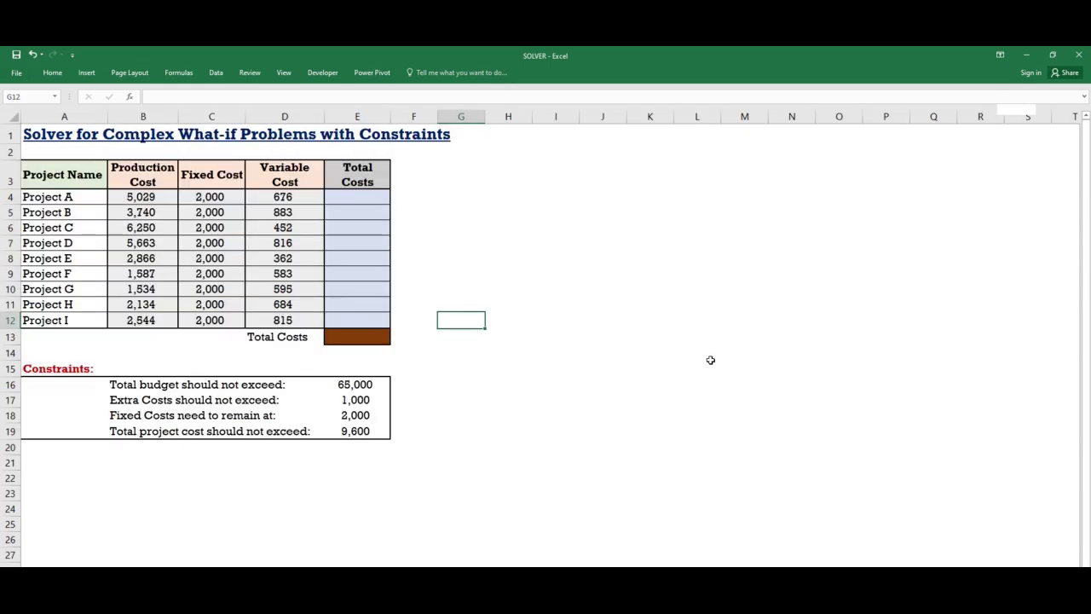
Review the project names in A4:A12 and the production, fixed and variable cost columns of the table.
left_click(601, 332)
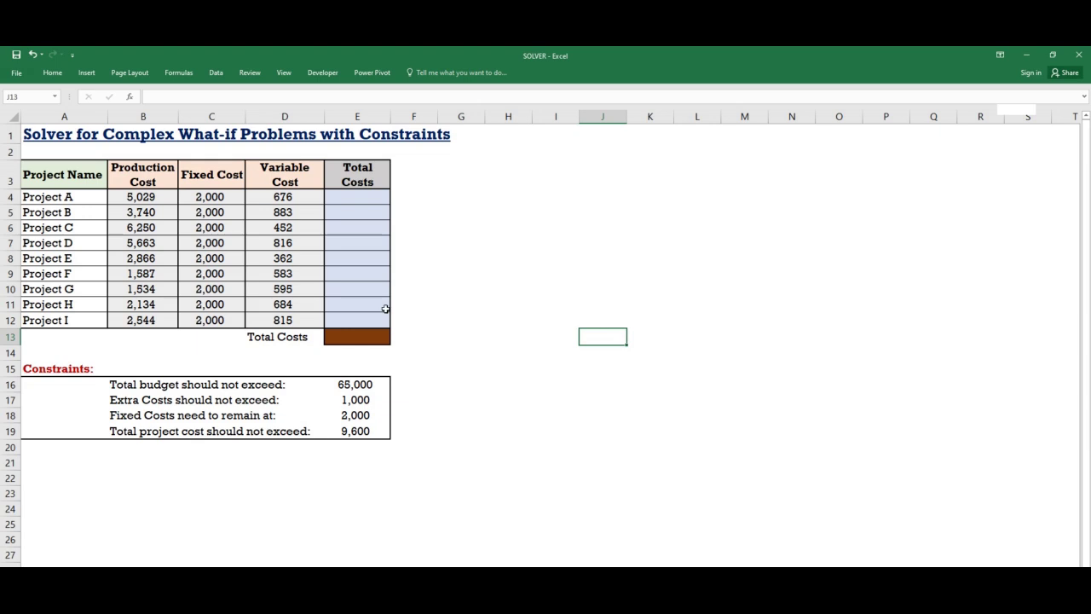
left_click(67, 212)
left_click(70, 228)
left_click(72, 243)
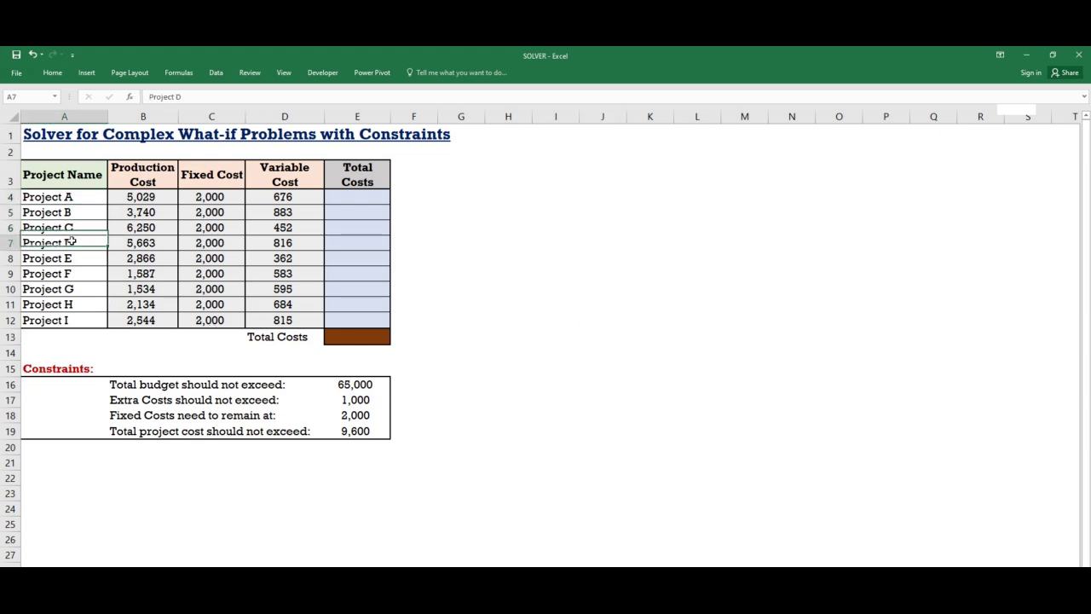
left_click(77, 323)
left_click_drag(53, 198, 60, 320)
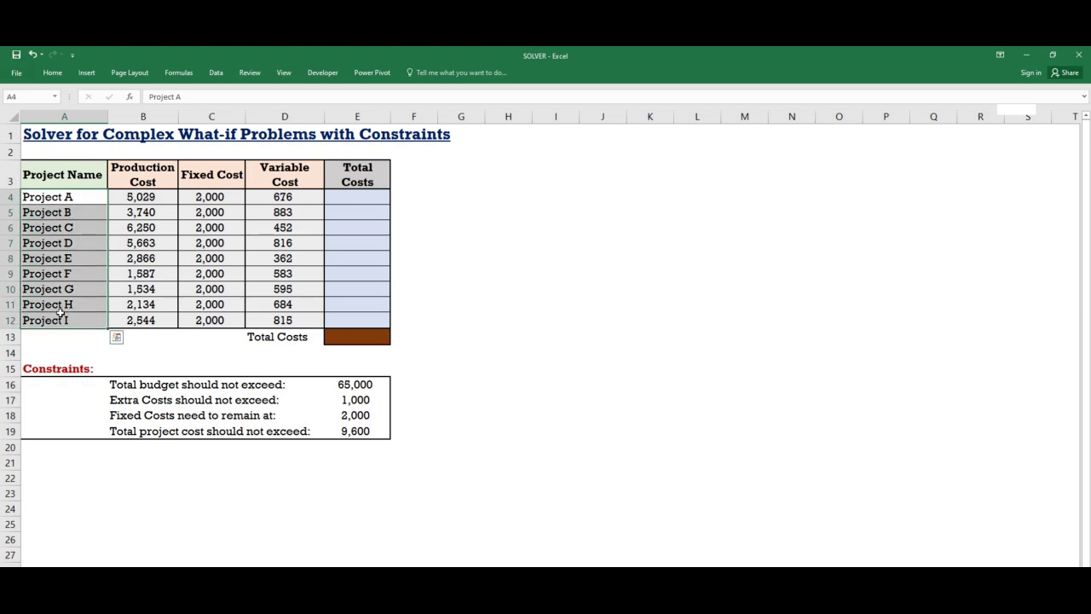
left_click(133, 182)
left_click(139, 197)
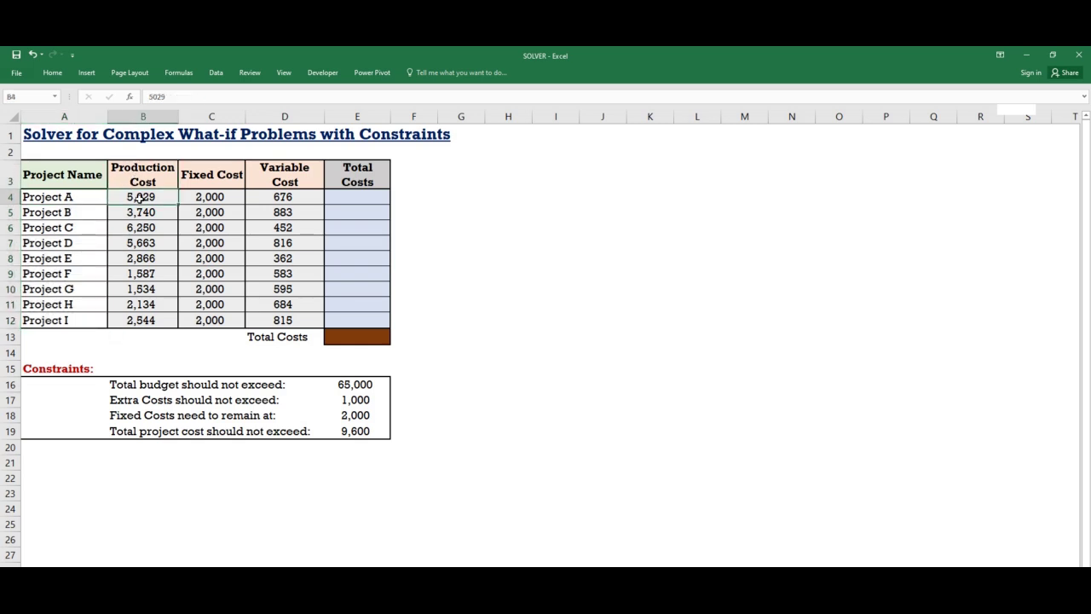
left_click(194, 177)
left_click(205, 196)
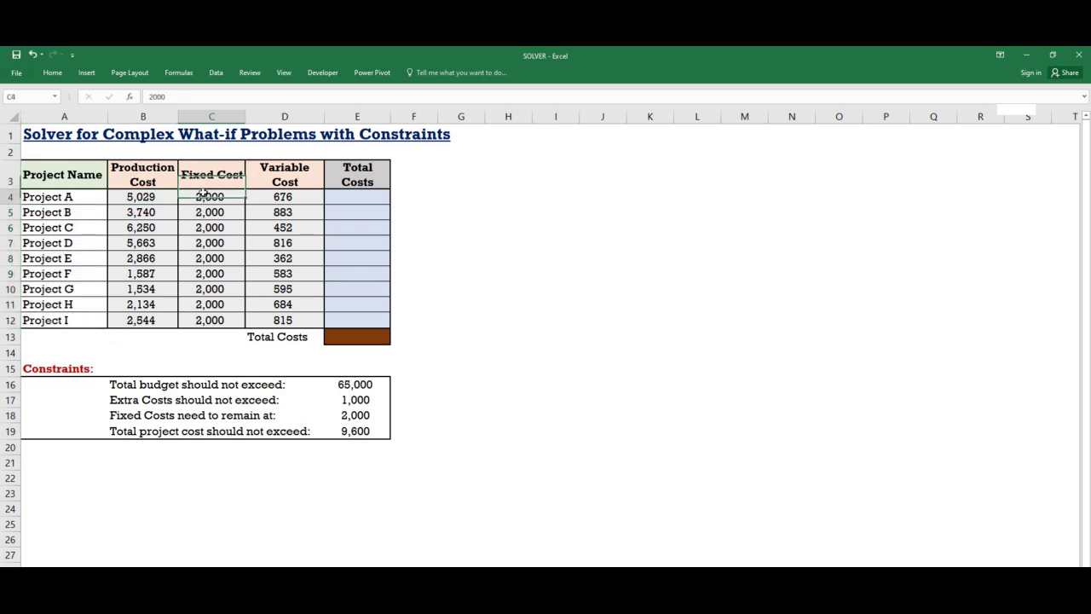
left_click(288, 178)
left_click(288, 194)
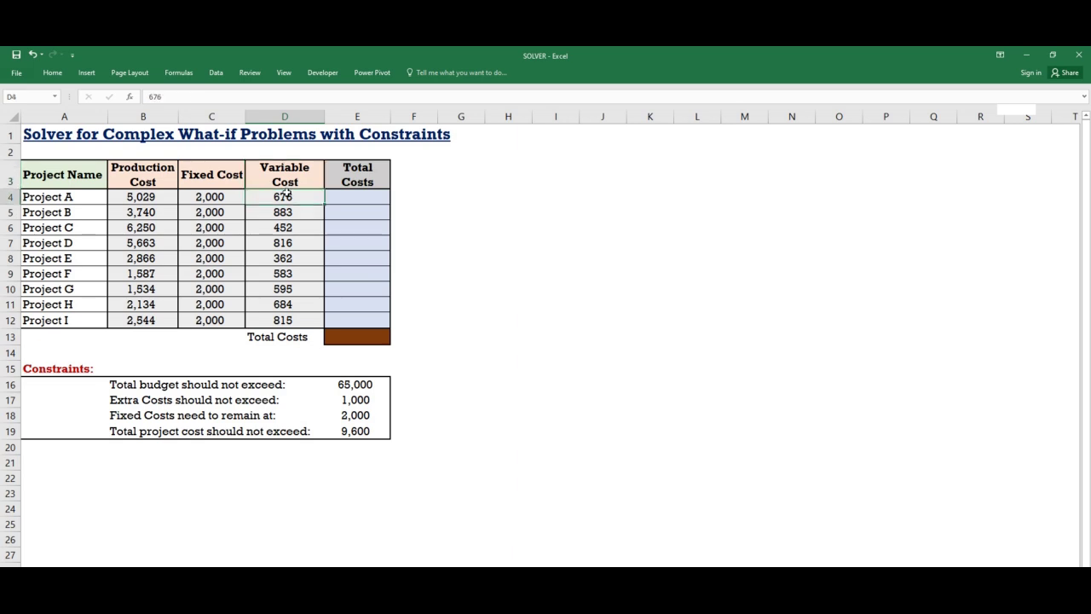
Examine which cost cells feed each project's total in column E and the overall total in E13.
left_click(361, 196)
left_click_drag(147, 196, 290, 196)
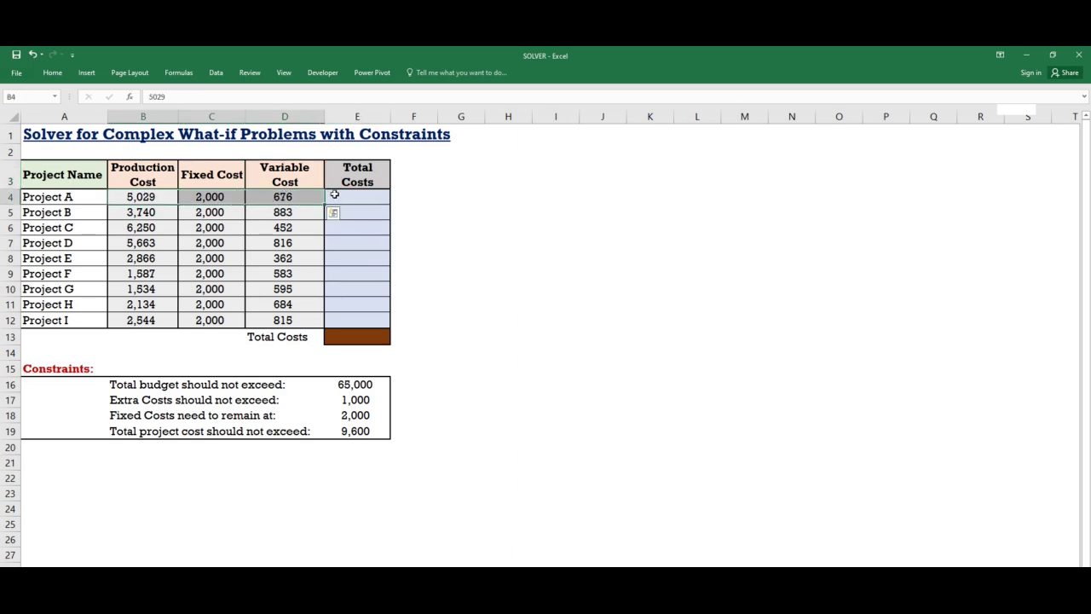
left_click(334, 196)
left_click_drag(145, 210, 281, 212)
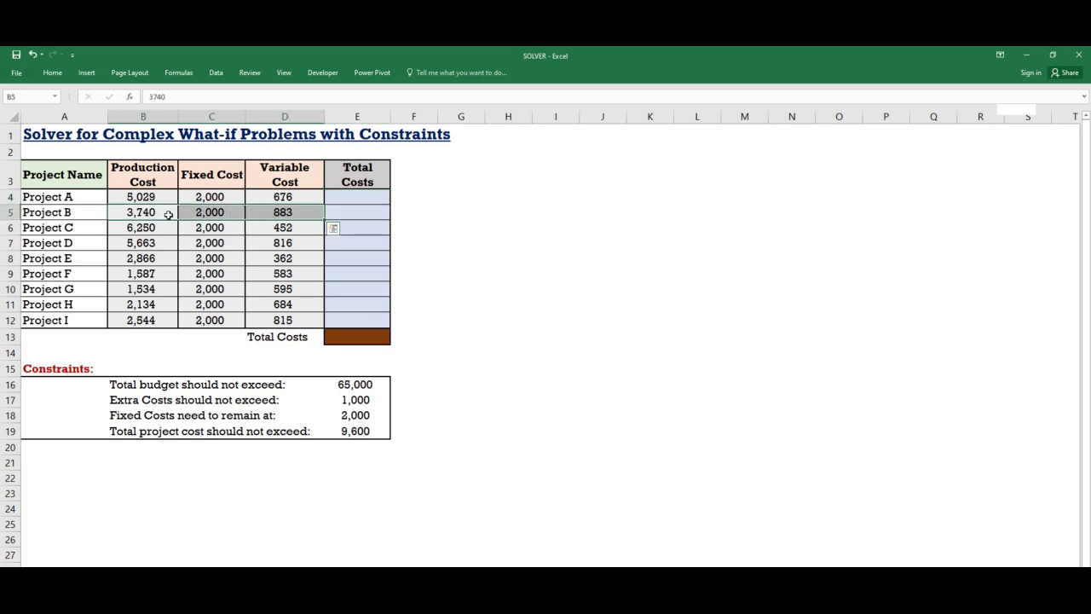
left_click(356, 217)
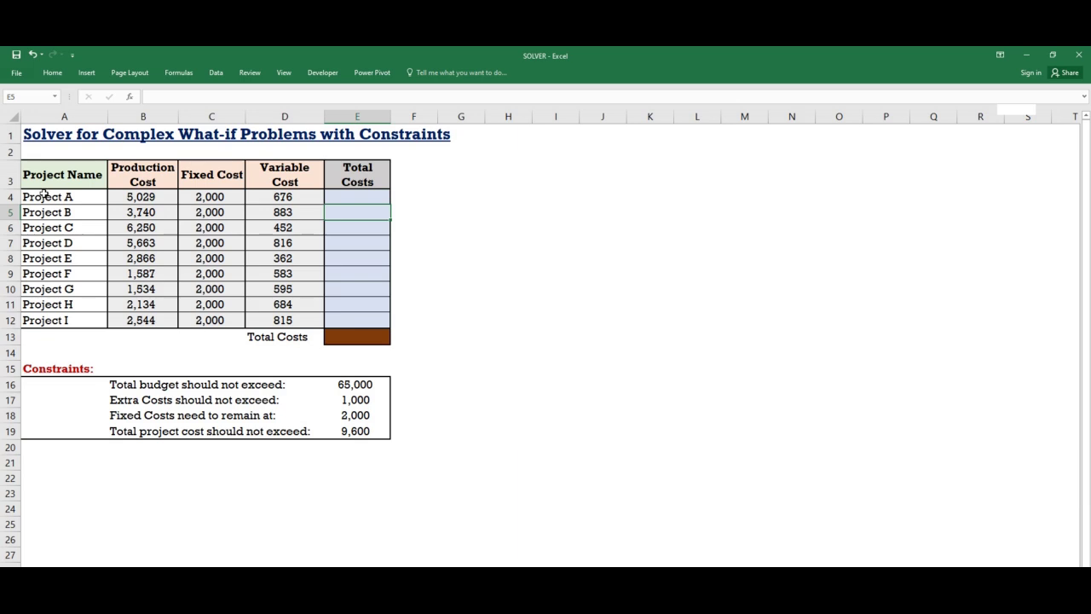
left_click_drag(43, 195, 74, 321)
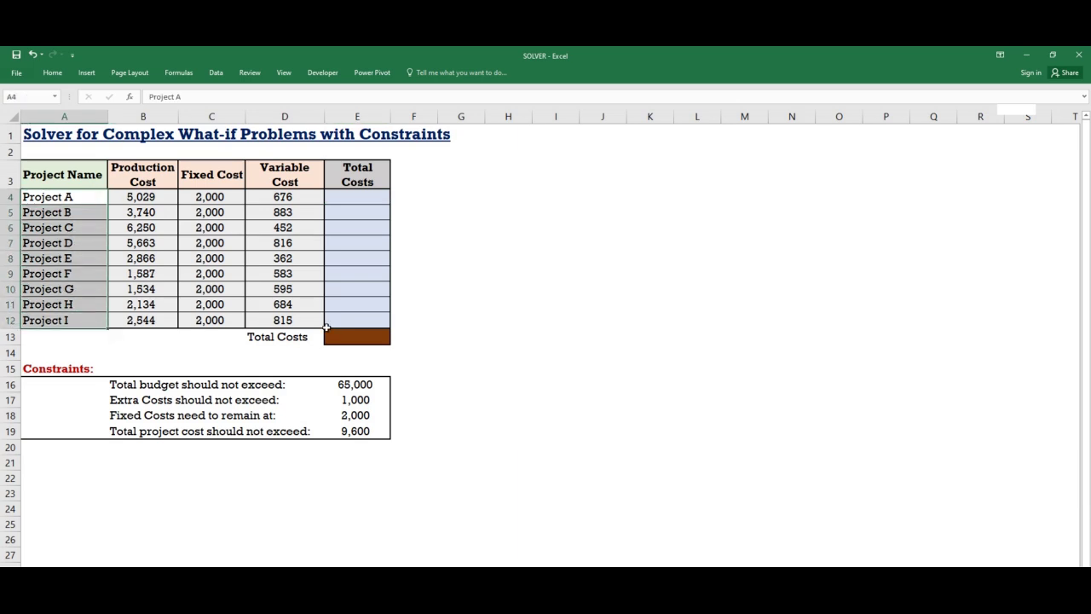
left_click(338, 336)
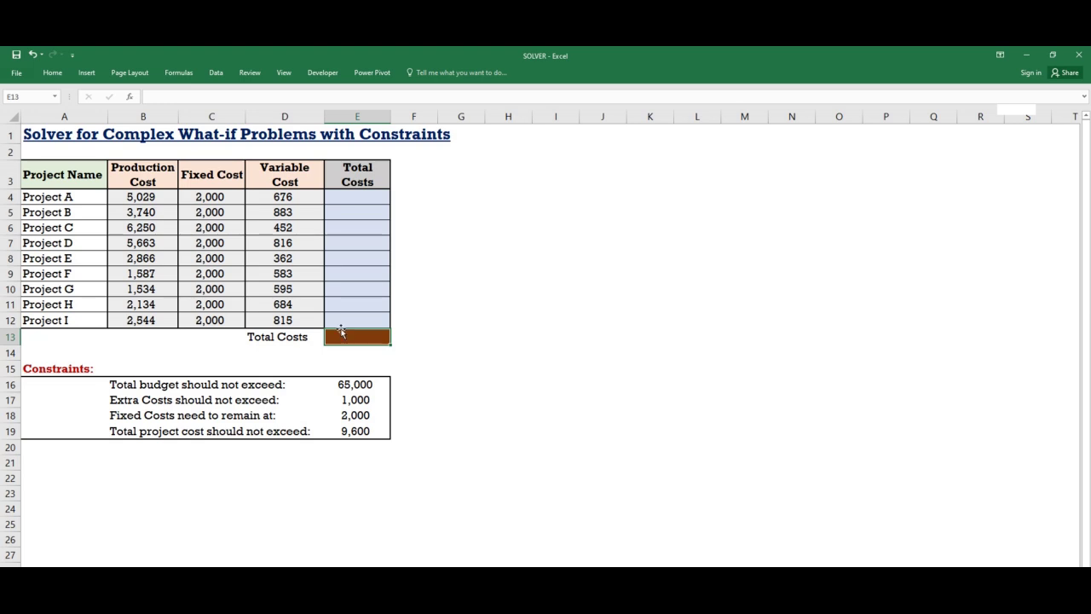
left_click(130, 396)
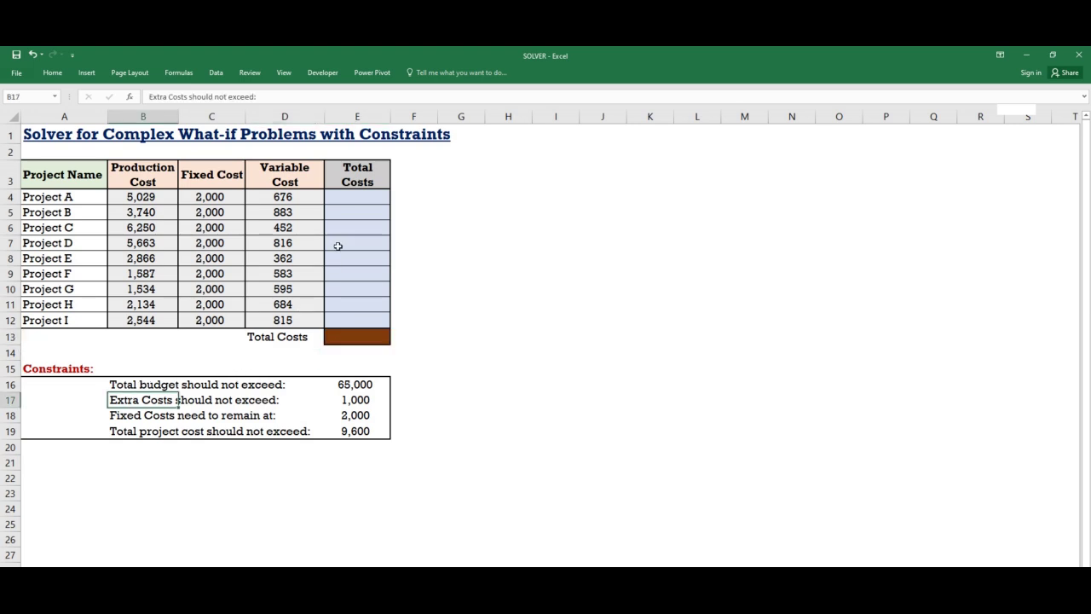
Enter =SUM(B4:D4) in E4 to total the costs of Project A.
left_click(351, 199)
type("=SUM(")
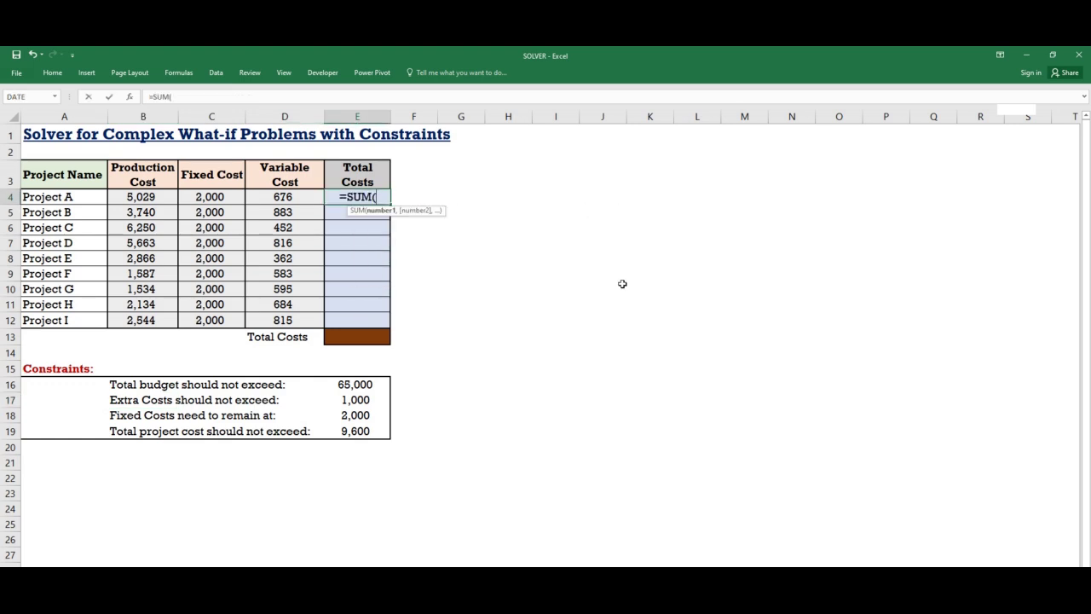
key("Left")
key("shift+Left")
key("shift+Left")
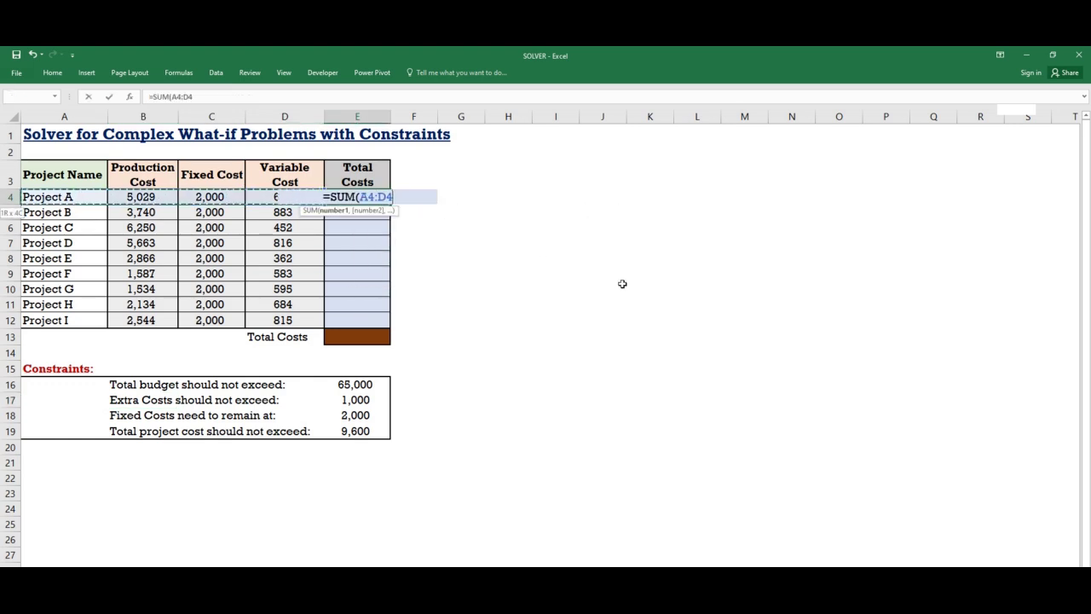
key("ctrl+Return")
Copy the total cost formula from E4 down to E12, pasting formulas only.
key("ctrl+c")
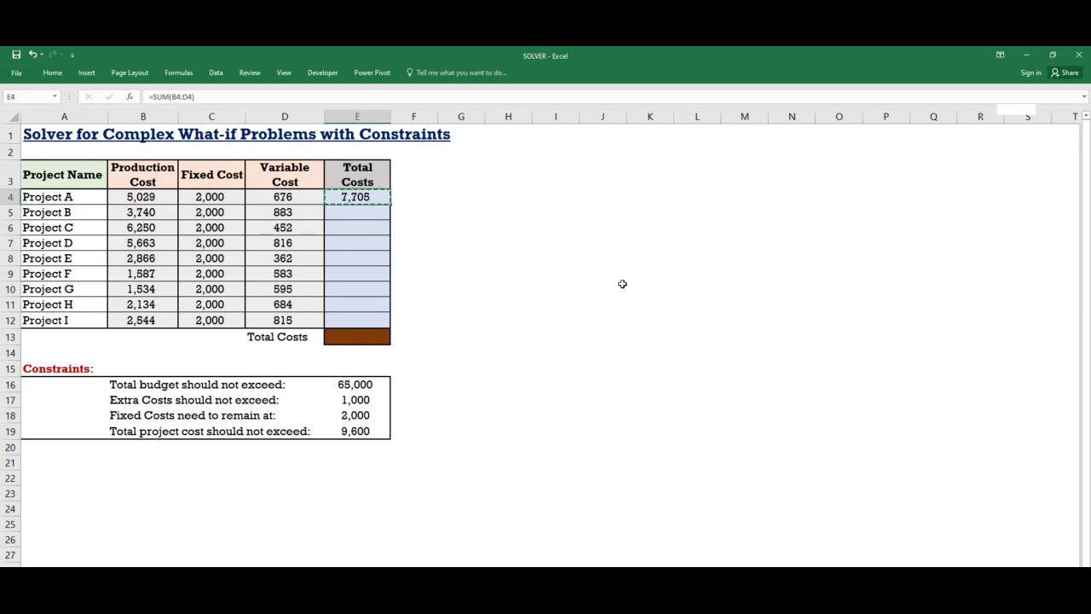
key("shift+Down")
key("shift+Down")
key("shift+Down")
key("shift+Down")
key("shift+Down")
key("shift+Down")
key("shift+Down")
key("shift+Down")
key("Menu")
key("f")
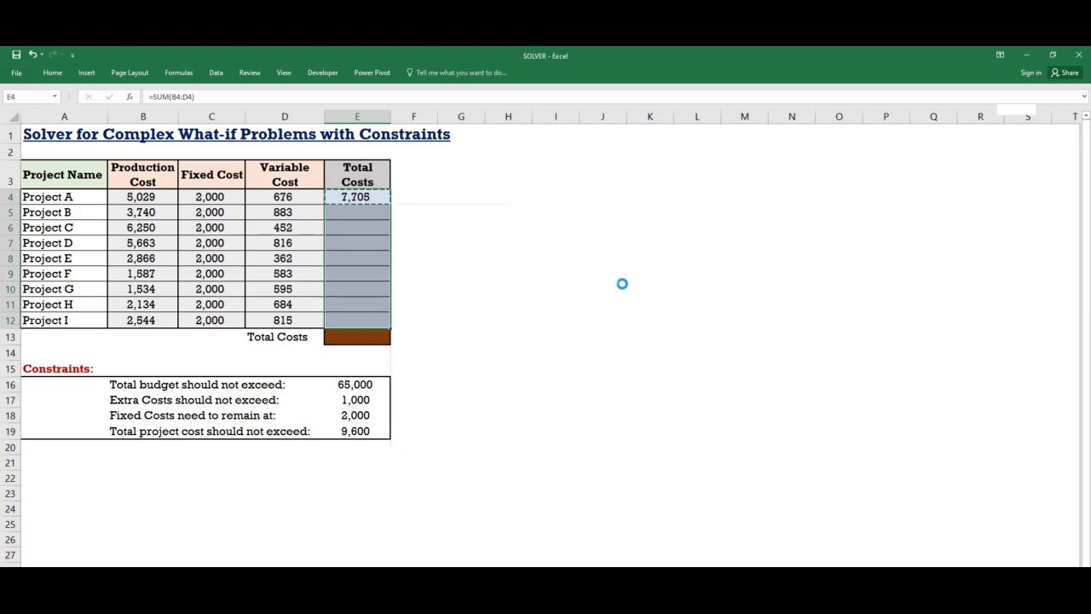
key("Escape")
Sum all the project totals in E13 with =SUM(E4:E12).
key("ctrl+Down")
key("Down")
key("Down")
key("Up")
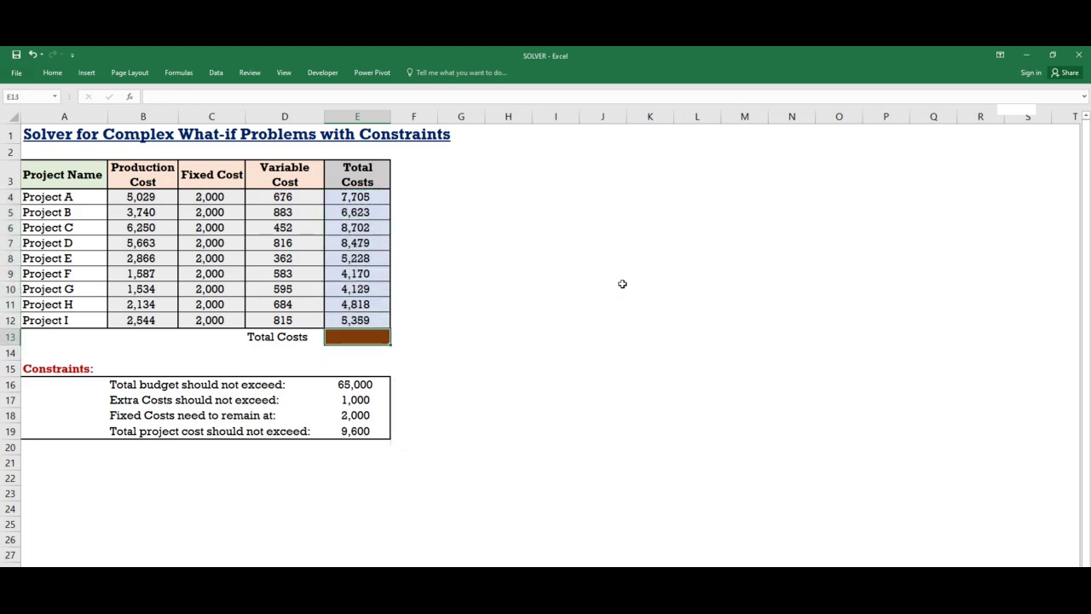
key("alt+equal")
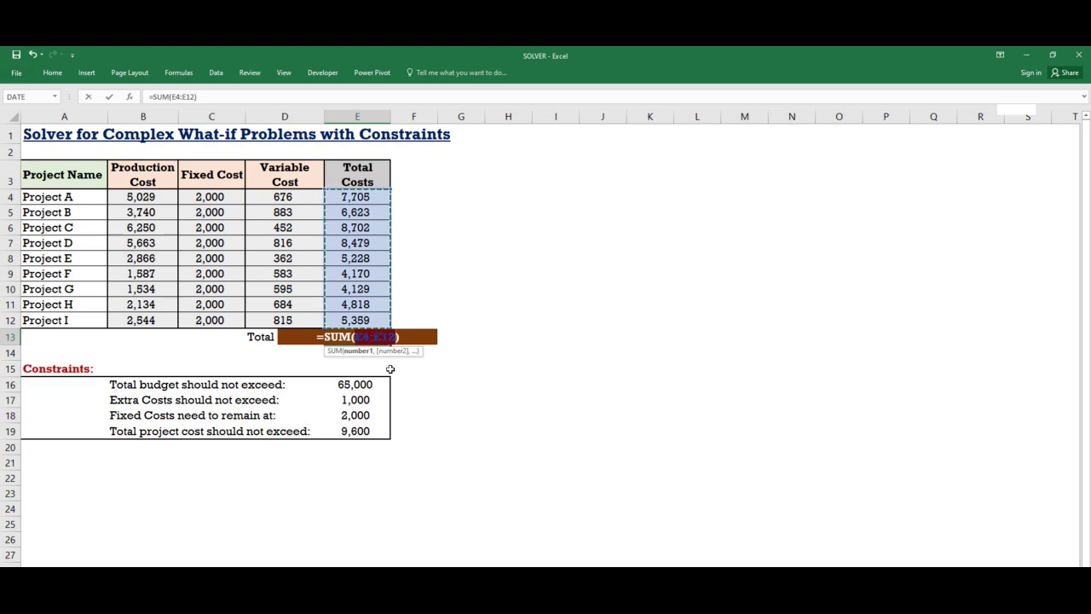
key("Return")
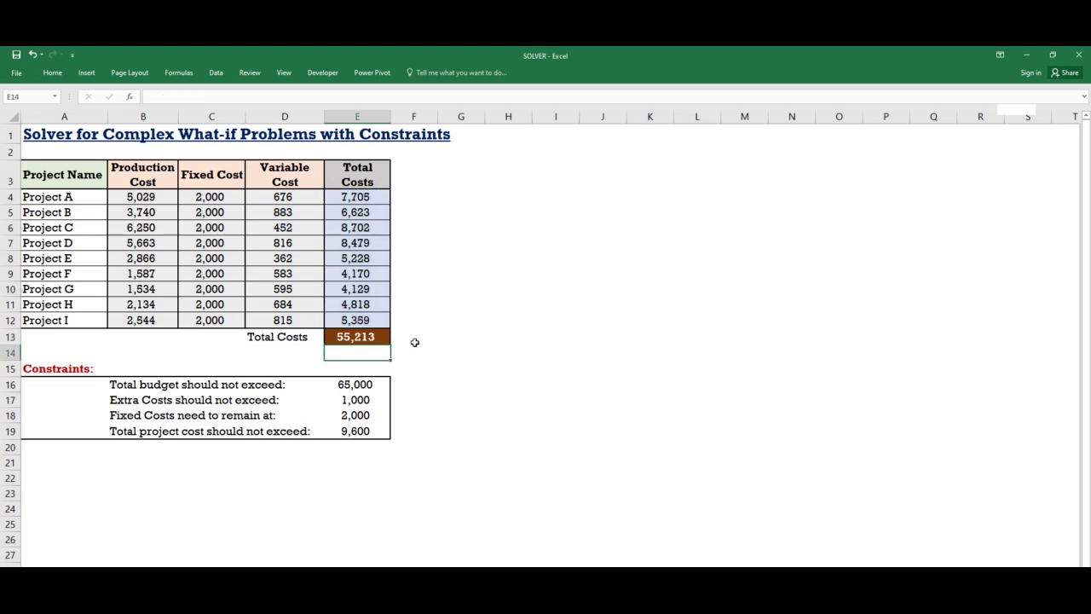
Review the overall total, the totals of Projects A to D, and the fixed and variable cost headings.
left_click(376, 337)
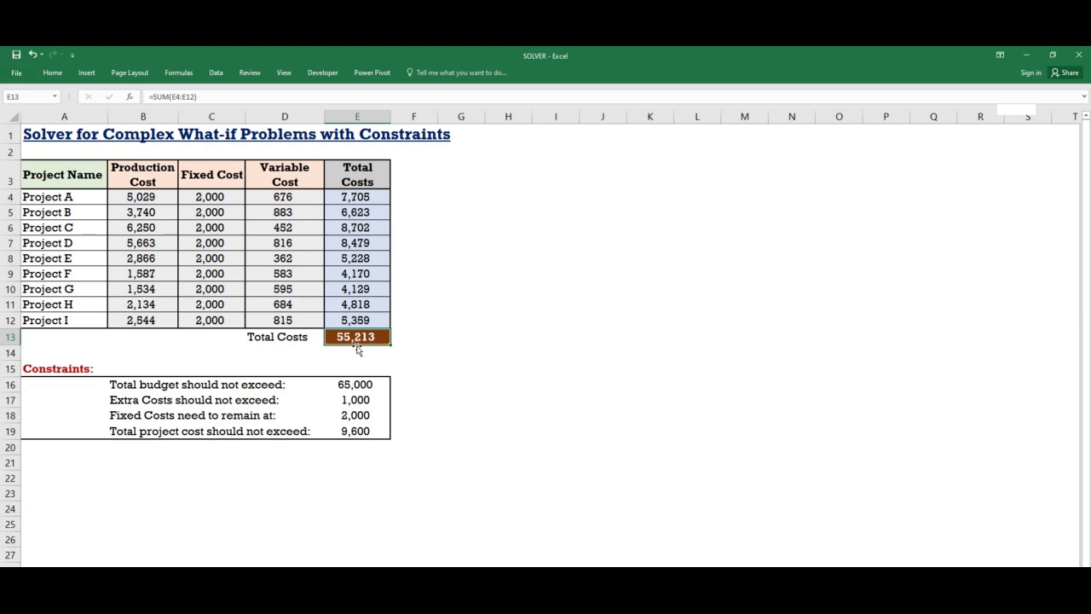
left_click(360, 199)
left_click(360, 213)
left_click(358, 227)
left_click(358, 243)
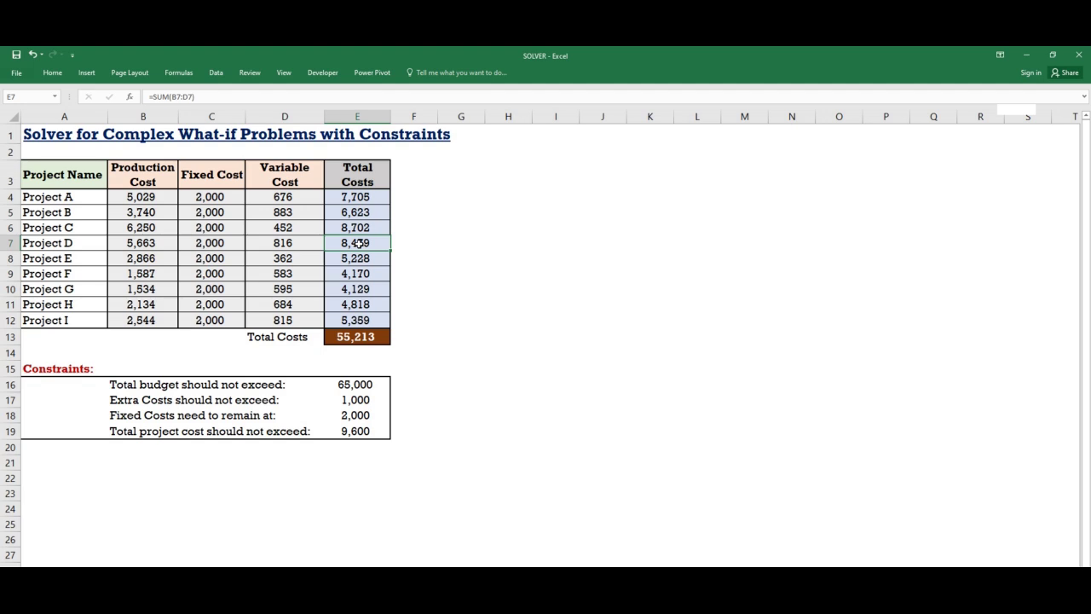
left_click(196, 175)
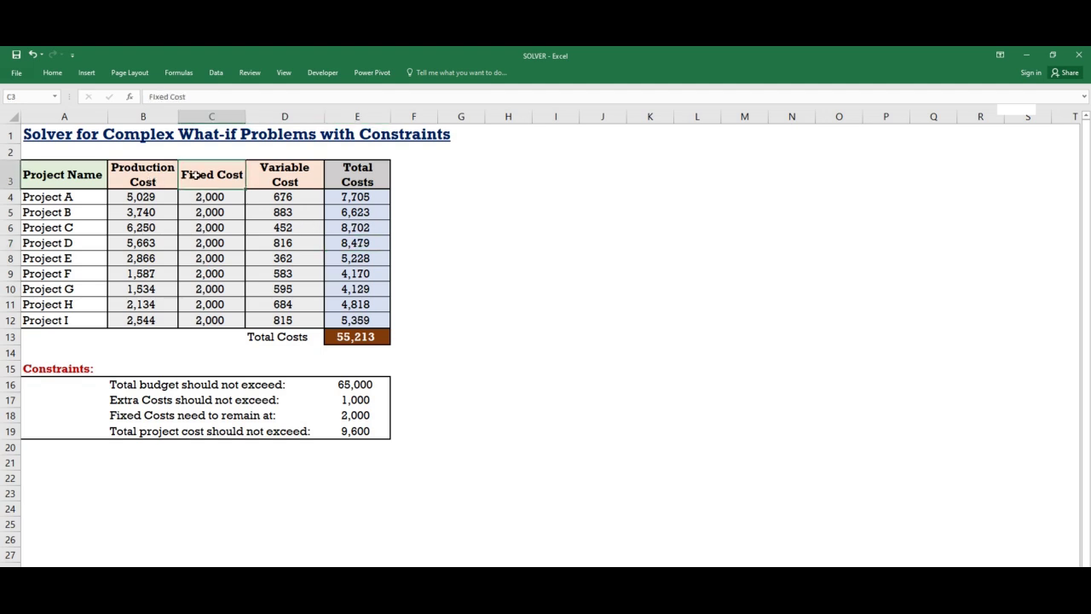
left_click(258, 175)
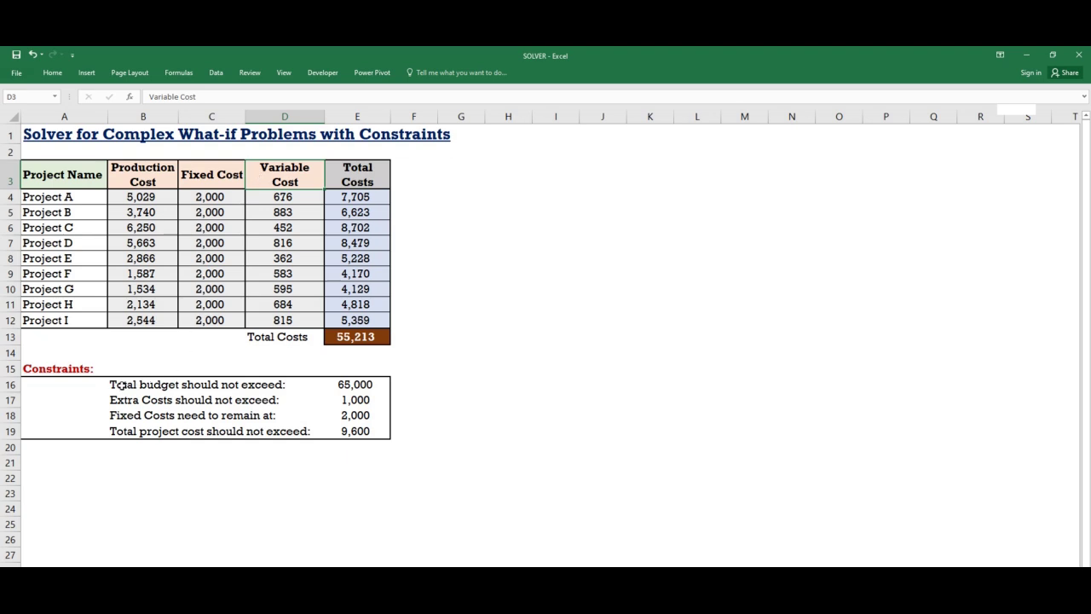
Read through the listed constraints and compare the total budget limit in E16 with the overall total in E13.
left_click_drag(121, 384, 123, 434)
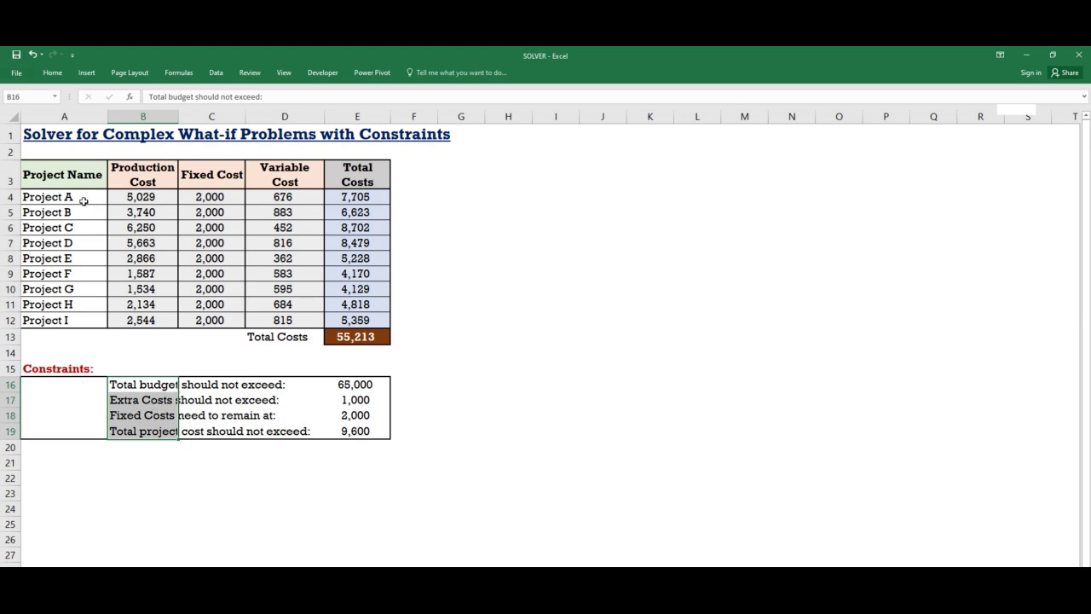
left_click(350, 386)
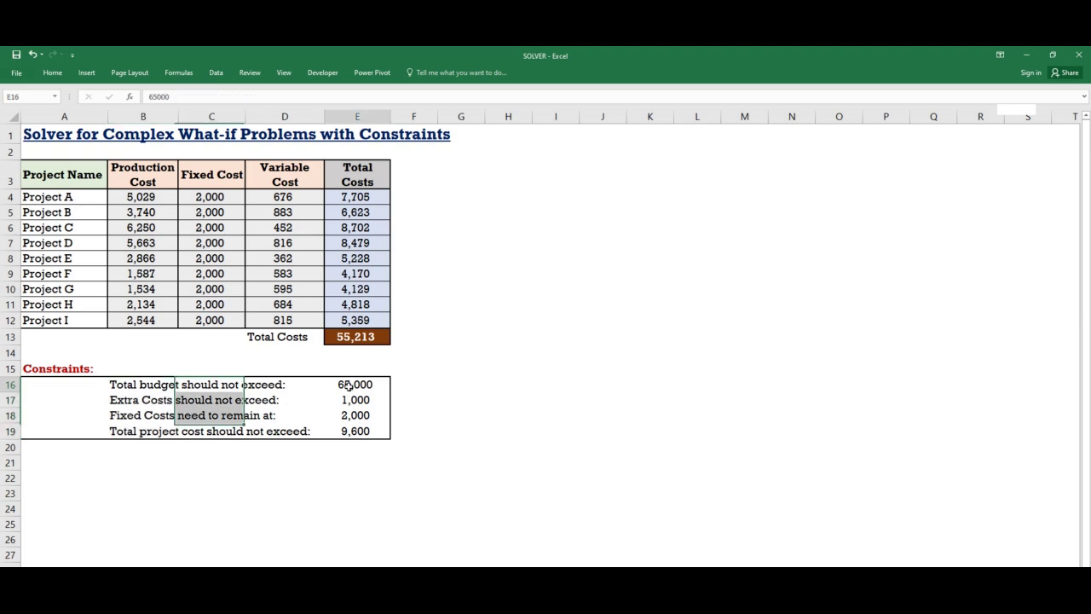
left_click(356, 338)
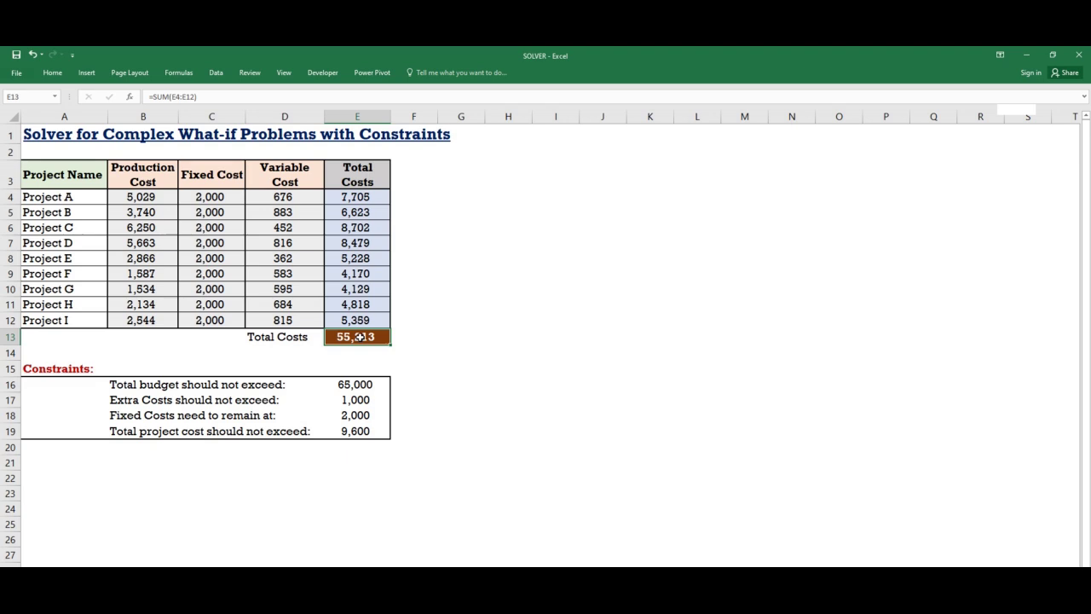
Label the total budget constraint as Objective in cell F16.
left_click(407, 380)
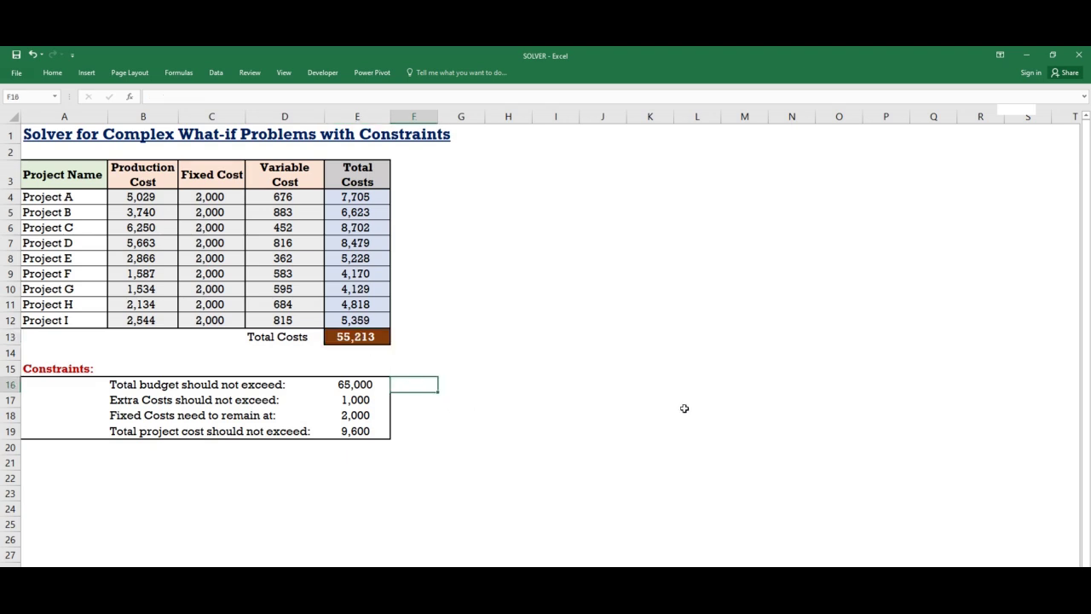
type("oBJE")
key("BackSpace")
key("BackSpace")
key("BackSpace")
type("Objective")
key("Return")
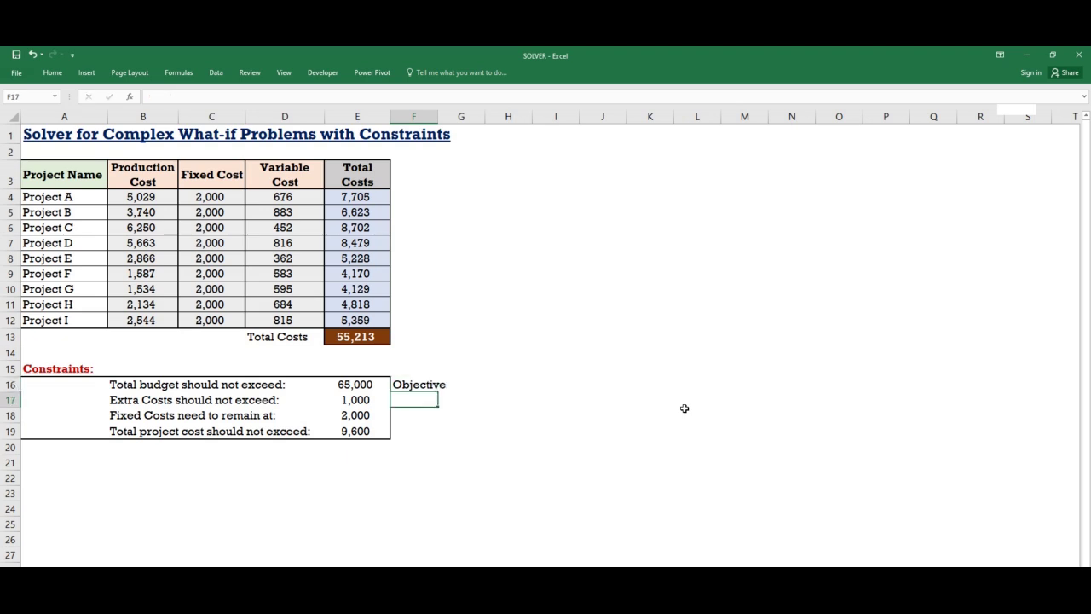
key("Up")
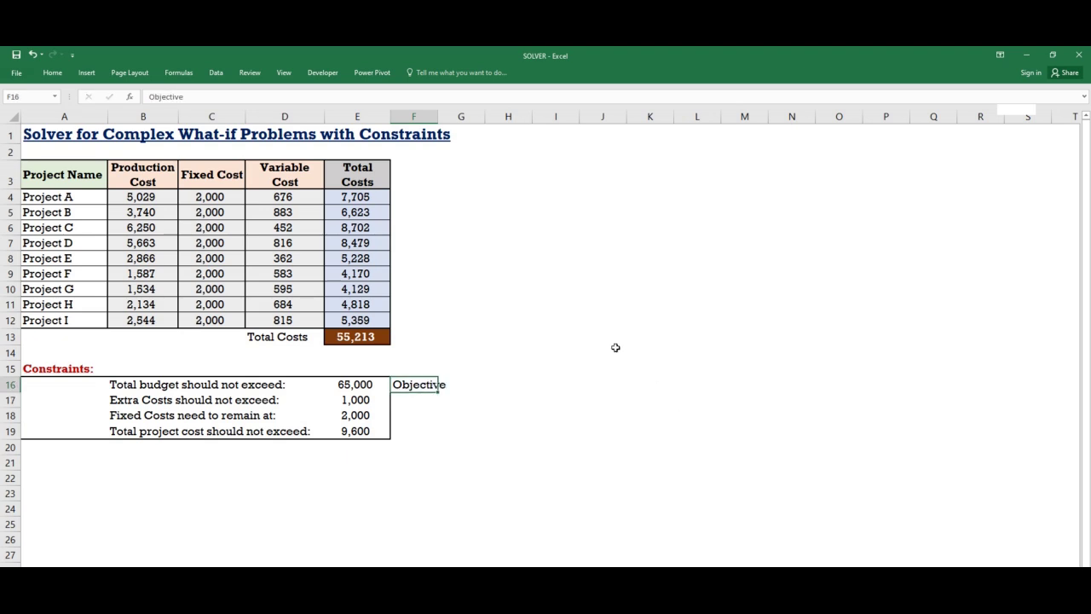
Review the total budget limit, then compare the extra costs and fixed costs constraints with the variable and fixed cost columns.
left_click(354, 383)
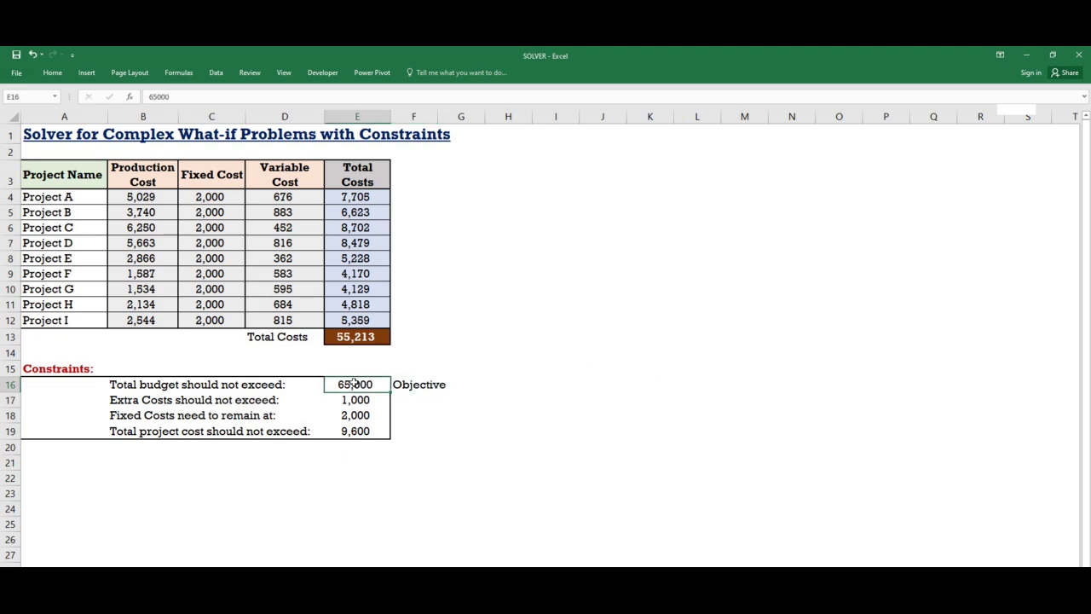
left_click(128, 401)
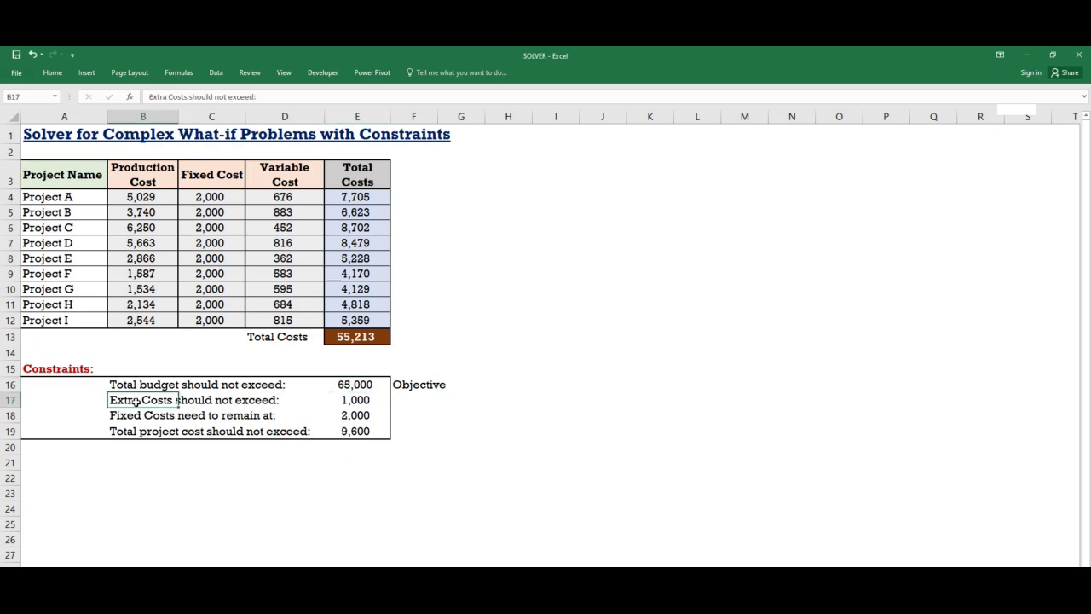
left_click(335, 396)
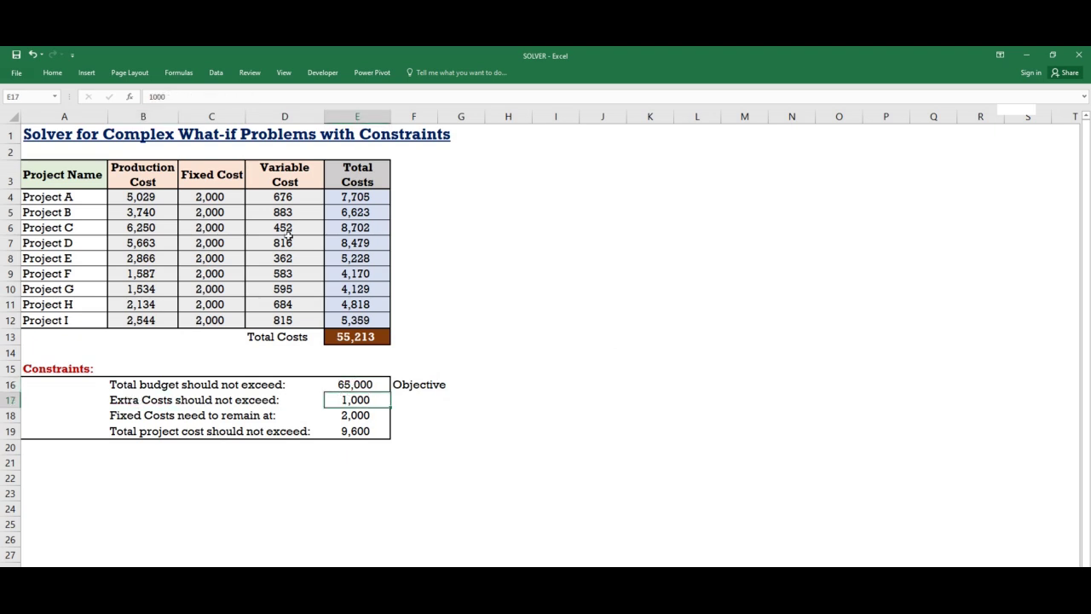
left_click(278, 197)
left_click_drag(278, 197, 282, 320)
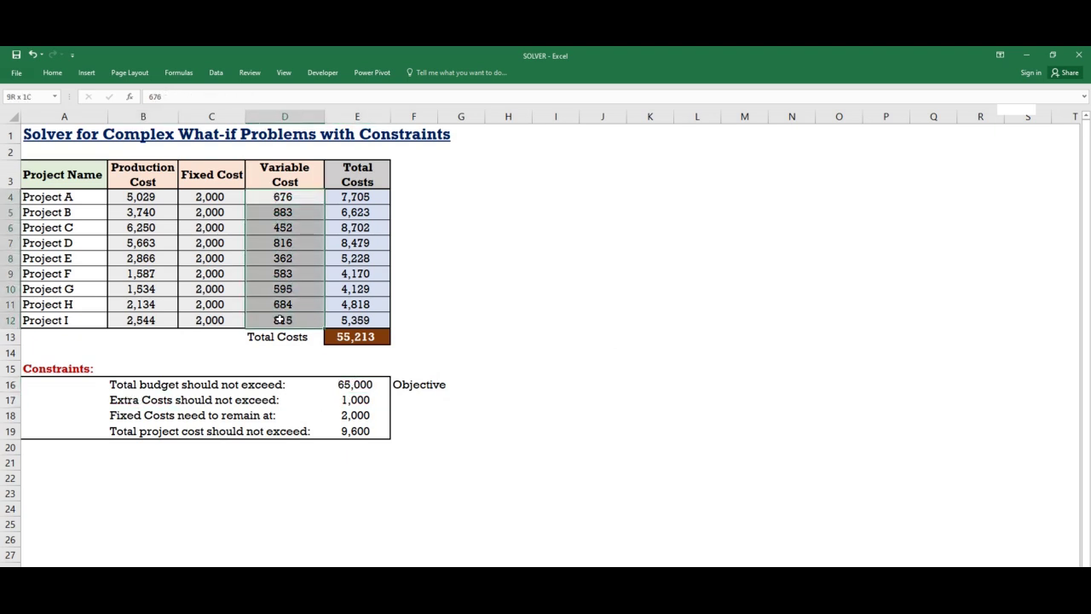
left_click(352, 398)
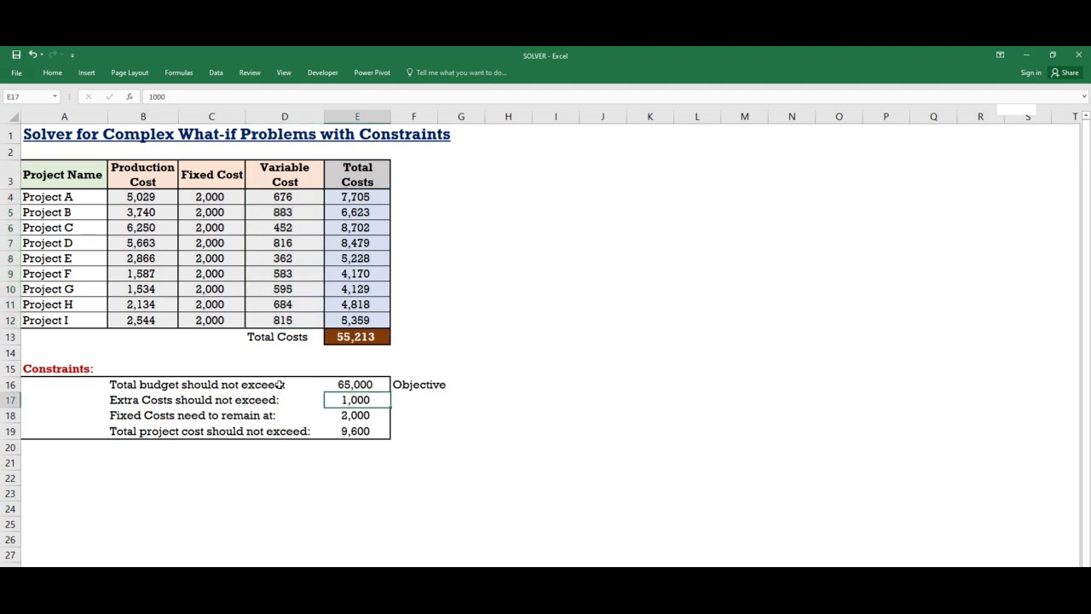
left_click(124, 416)
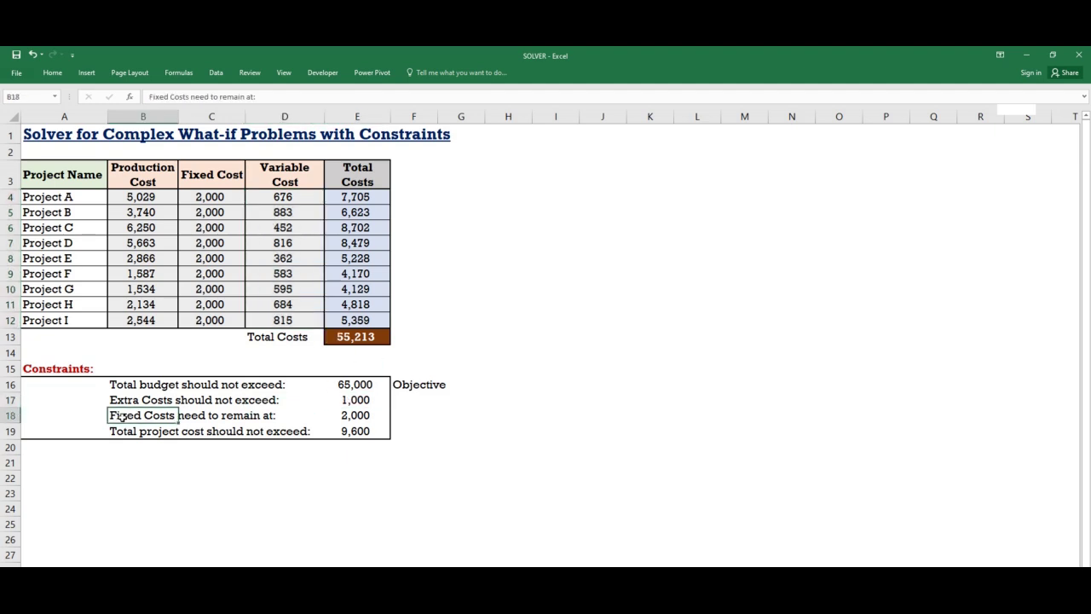
left_click_drag(206, 198, 205, 318)
left_click(357, 416)
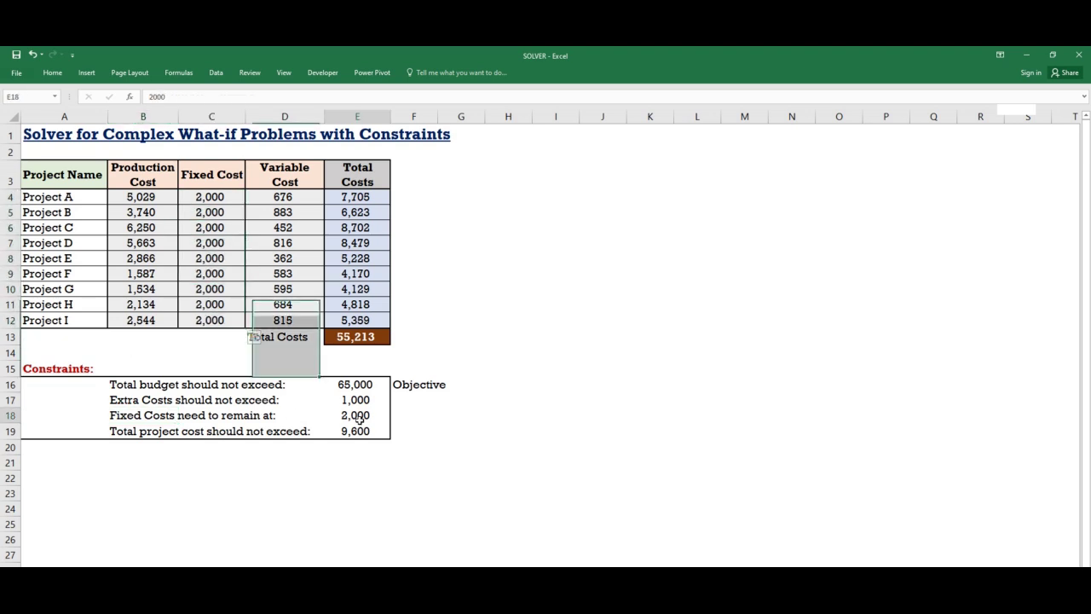
Compare the project totals and Project A's cost components with the limit in E19, and the overall total with the budget limit.
left_click(123, 433)
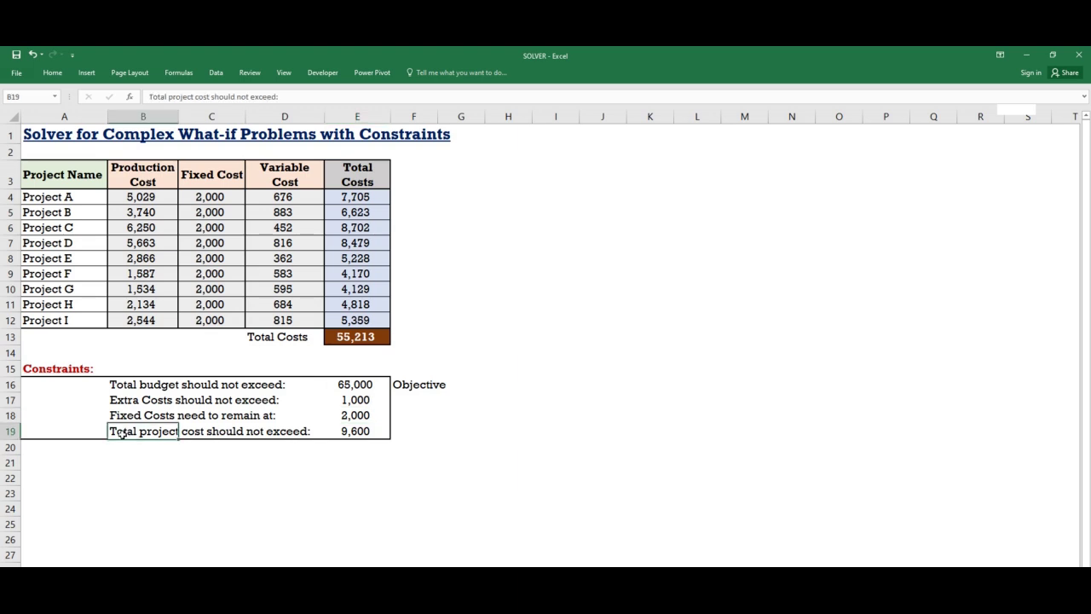
left_click(353, 197)
left_click(356, 431)
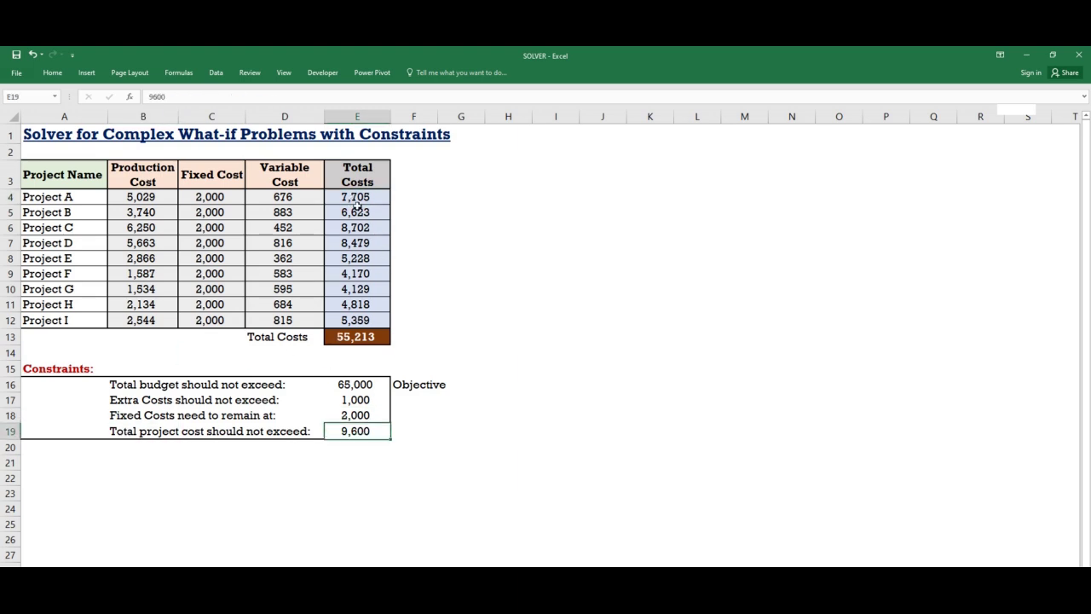
left_click_drag(352, 197, 363, 317)
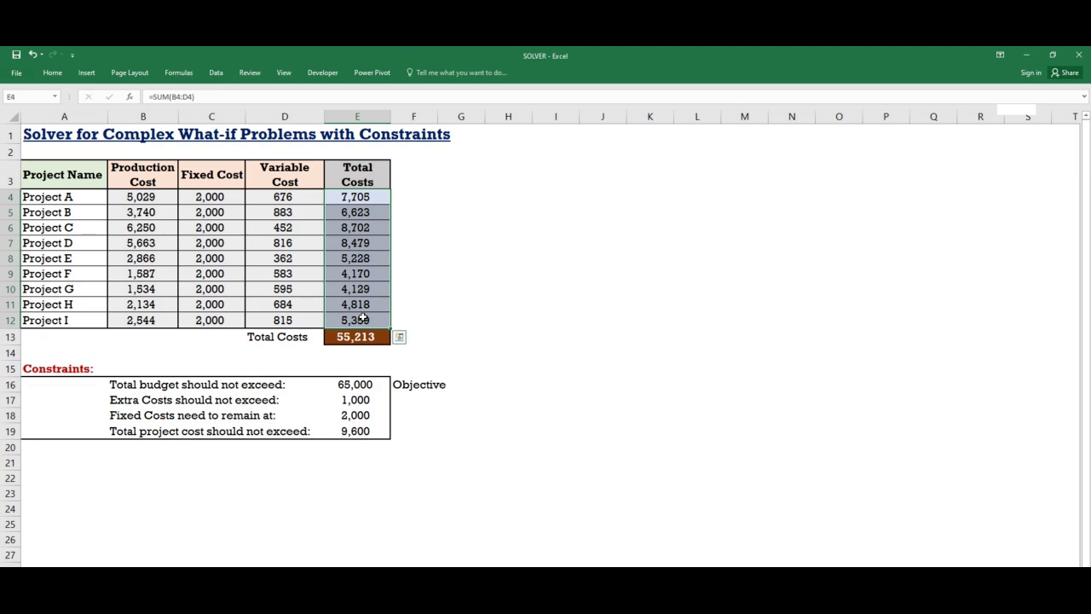
left_click_drag(348, 399, 352, 432)
left_click(354, 385)
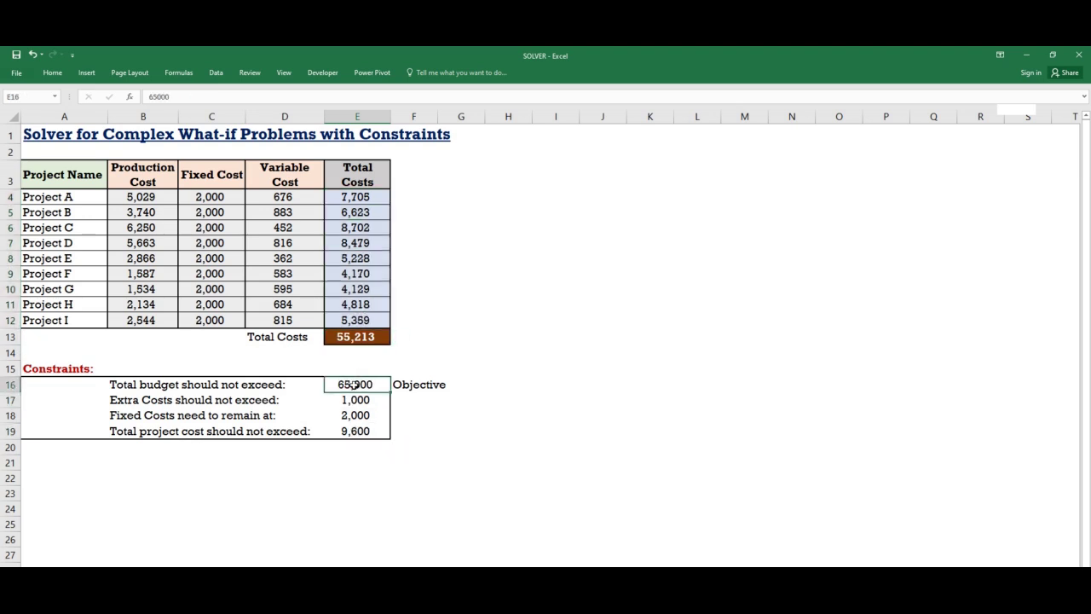
left_click(349, 339)
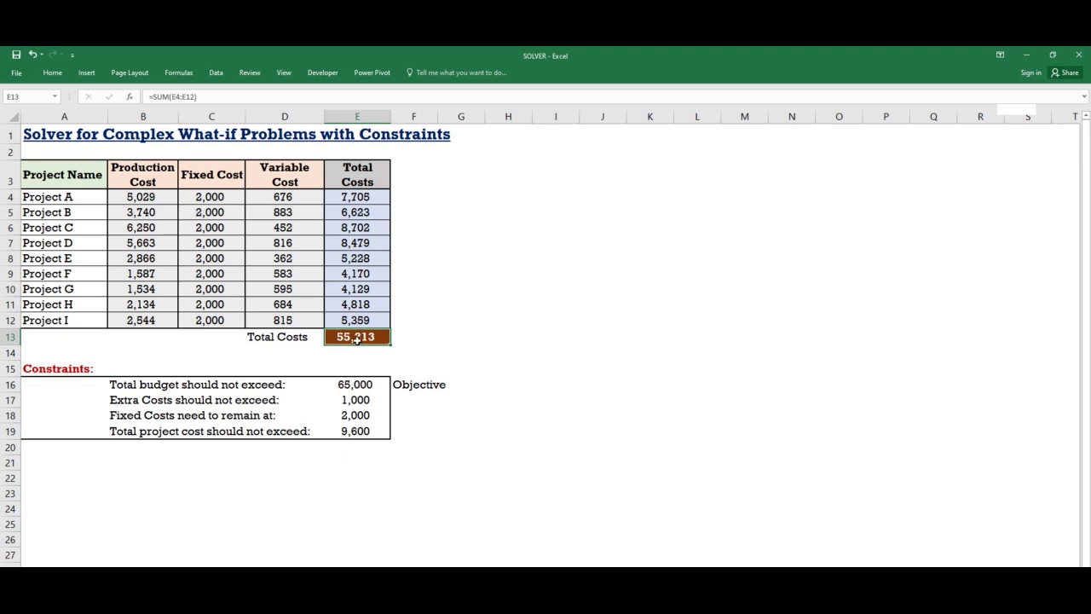
left_click(274, 197)
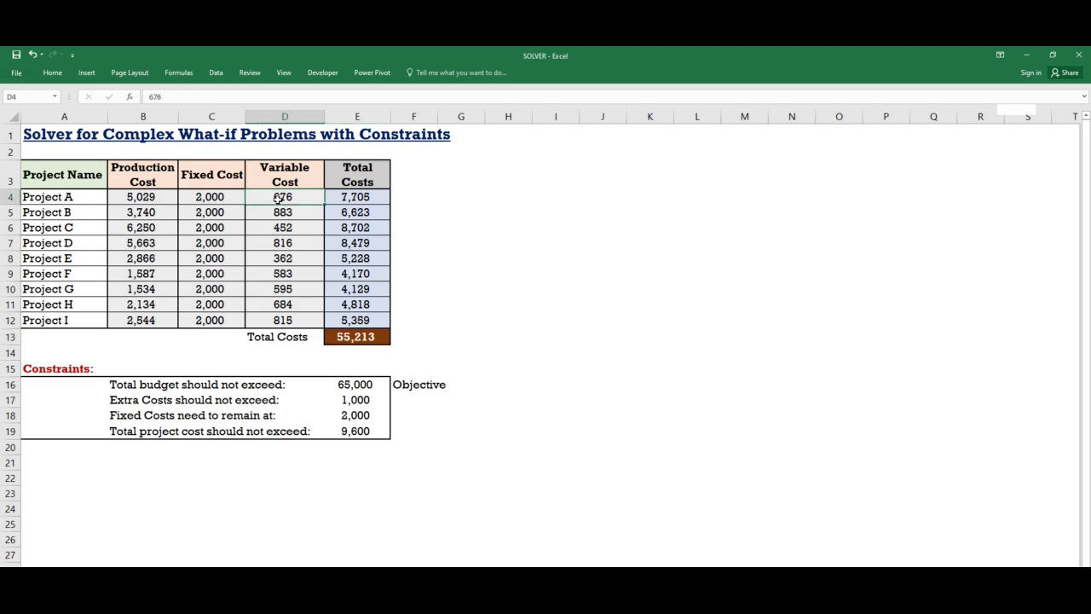
left_click(213, 196)
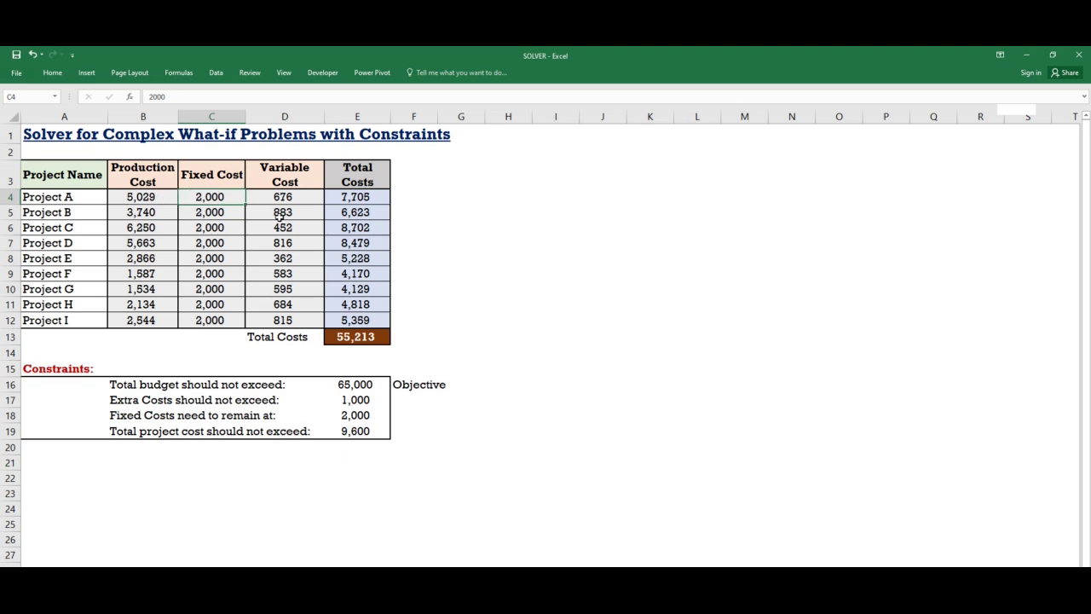
left_click(338, 203)
left_click_drag(284, 195, 146, 196)
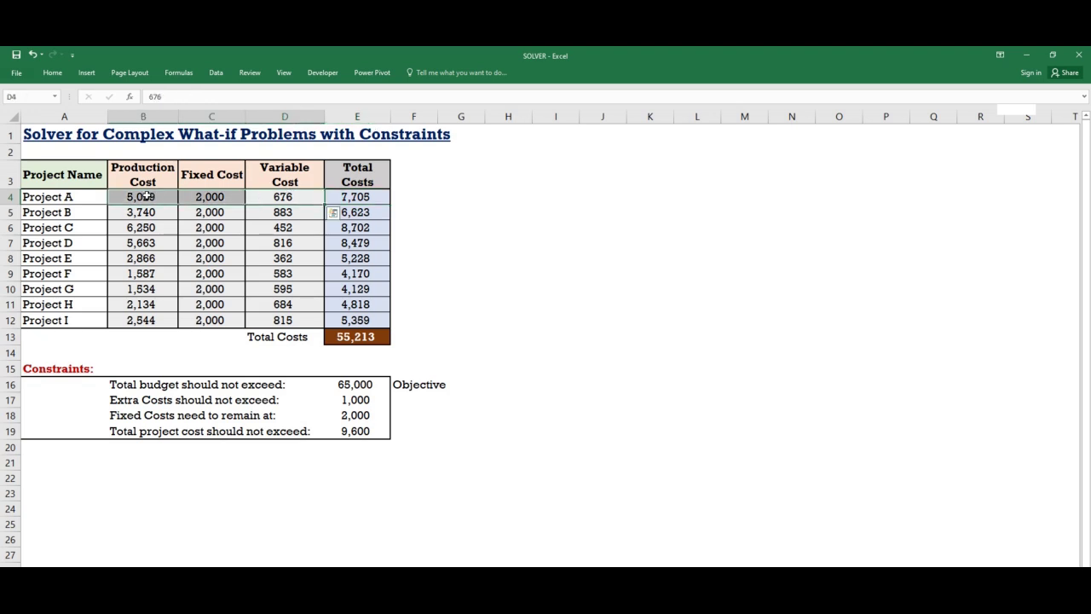
left_click(360, 429)
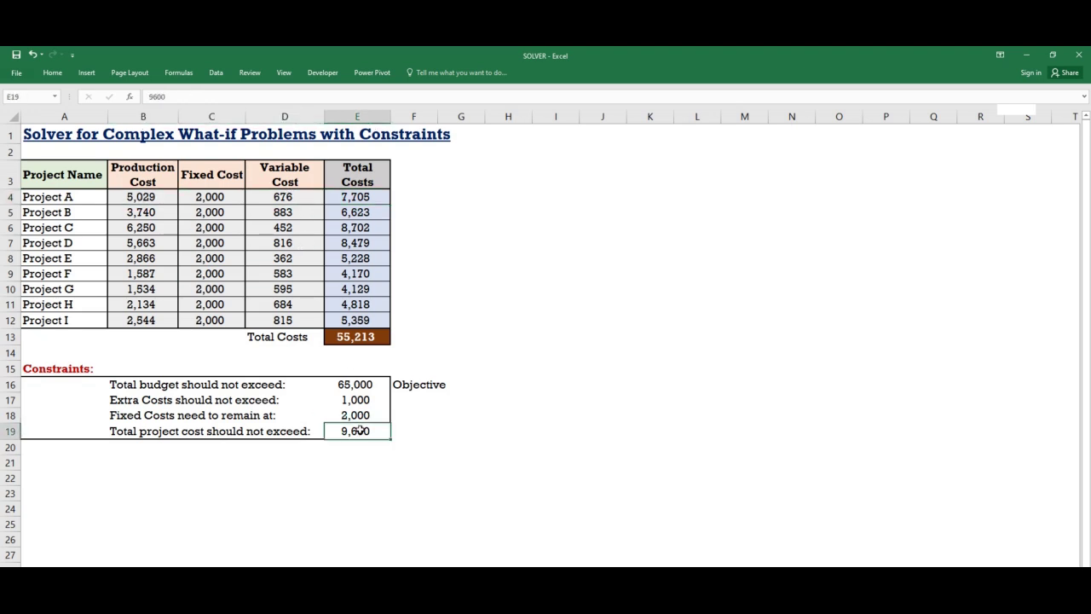
Try 9600 as every project's total in E4:E12, compare the overall total with the budget limit, and undo the entry.
left_click(340, 199)
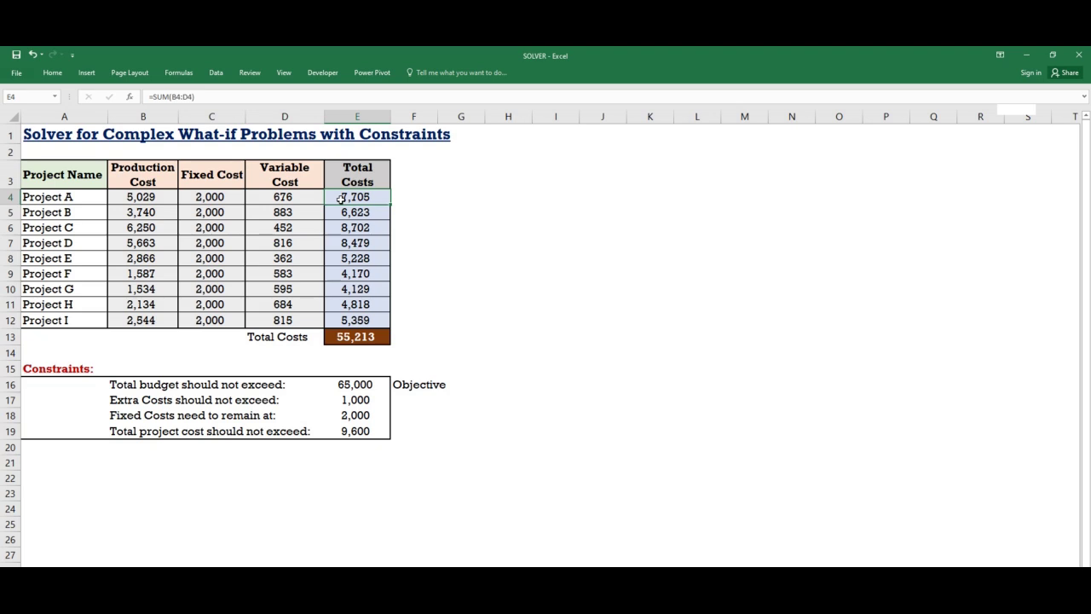
left_click_drag(340, 197, 358, 324)
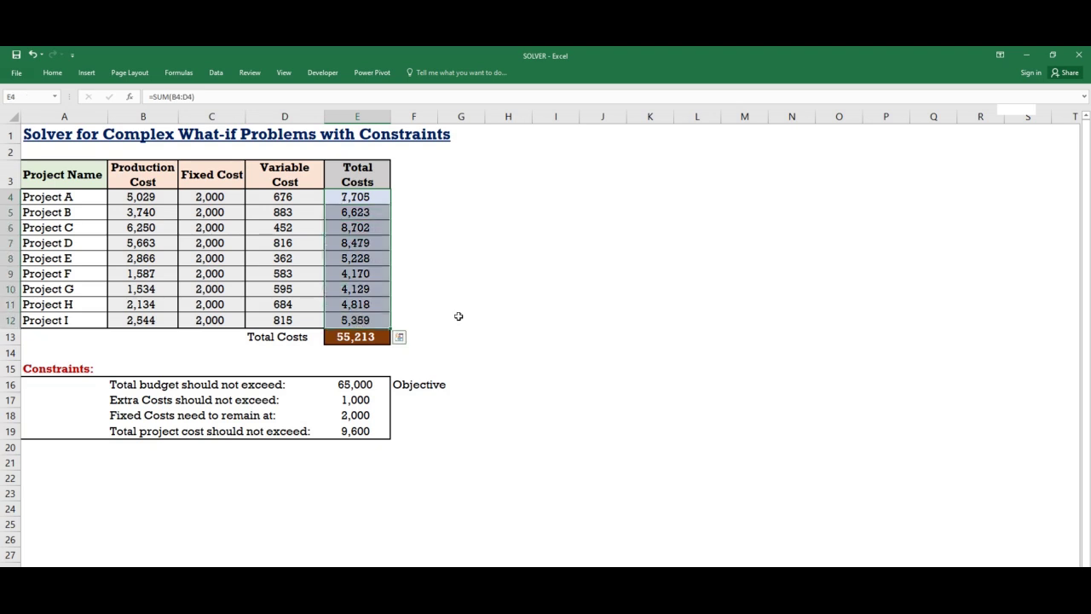
type("9600")
key("ctrl+Return")
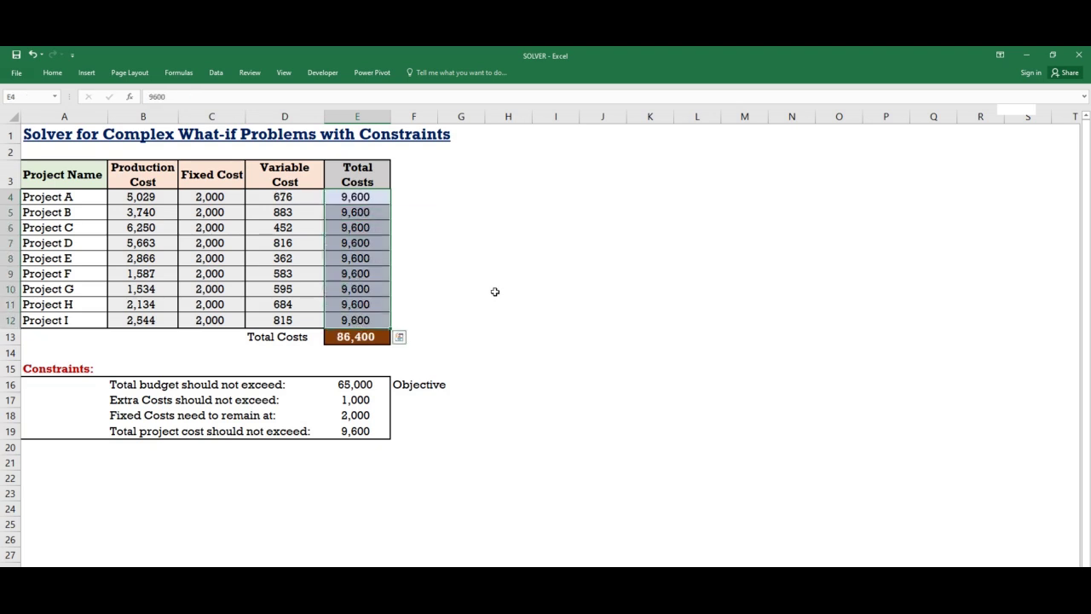
left_click(439, 345)
left_click(358, 338)
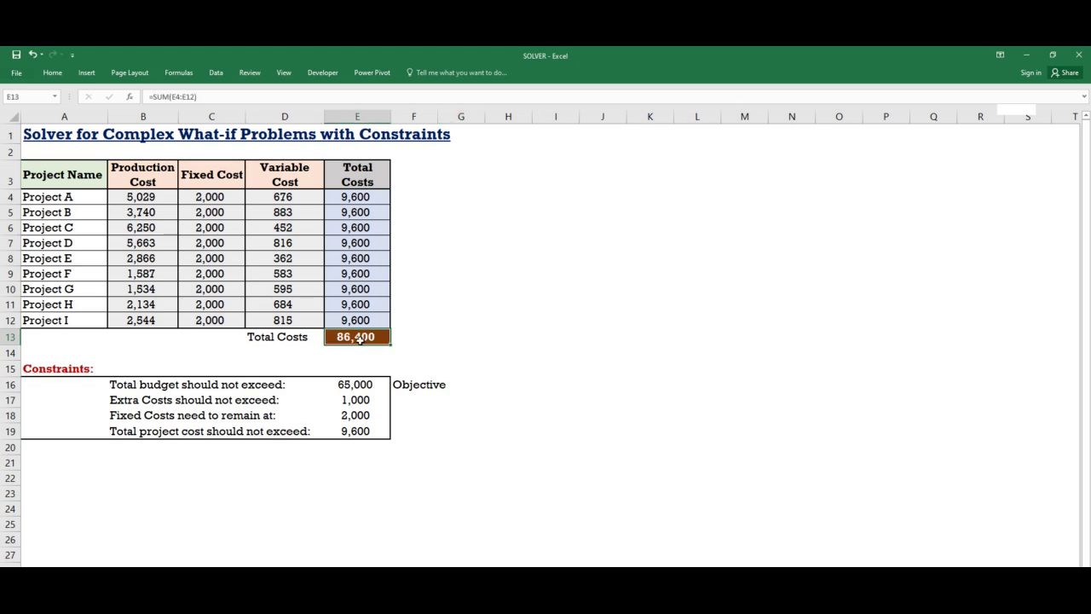
left_click(360, 383)
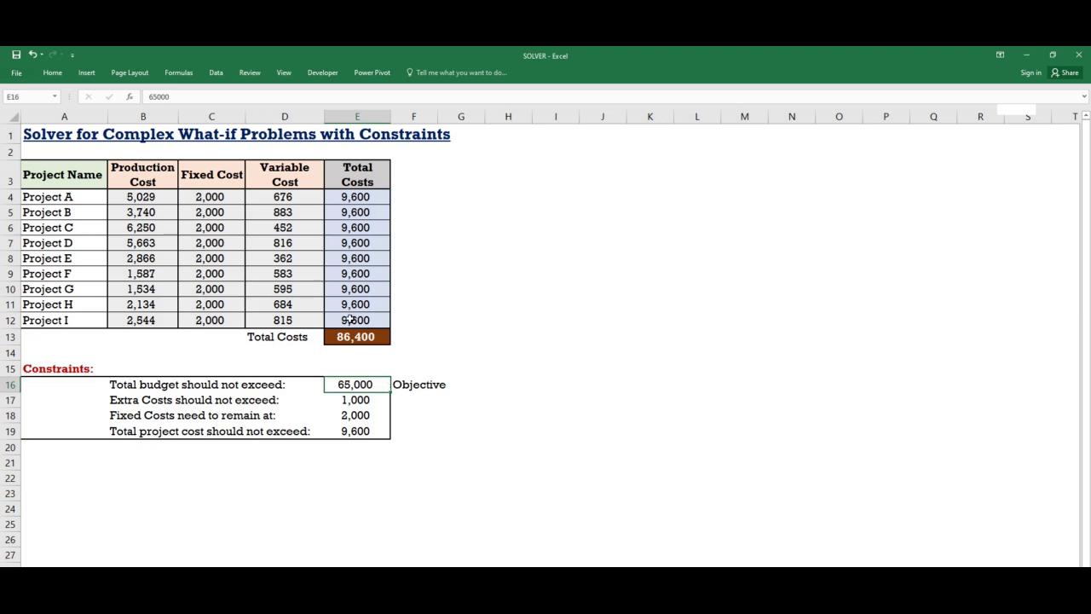
key("ctrl+z")
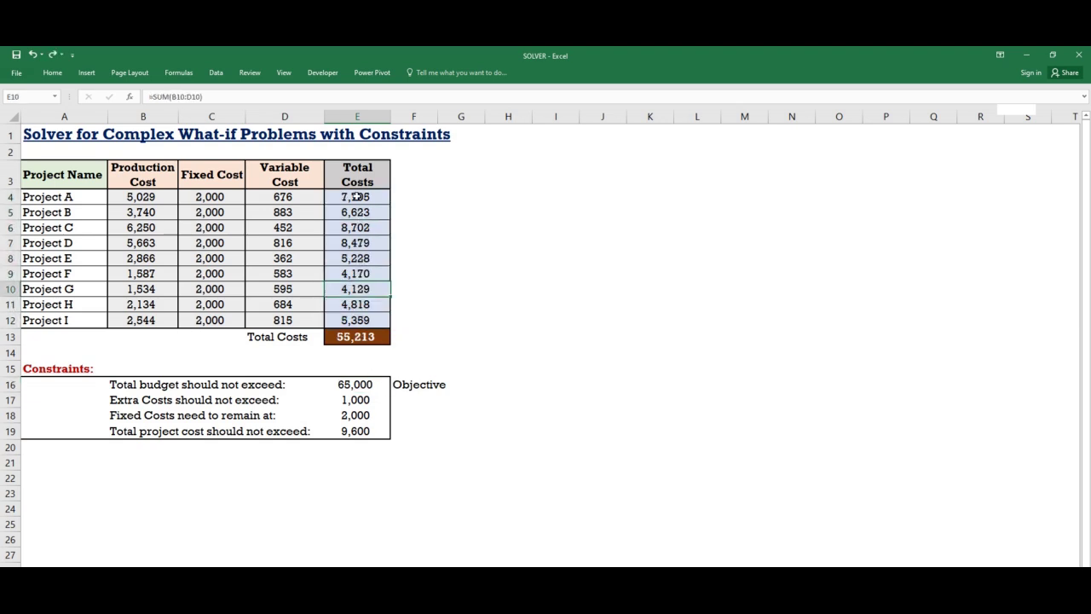
Examine the formulas behind Project A's total in E4 and the overall total in E13 without changing them.
key("F2")
key("Escape")
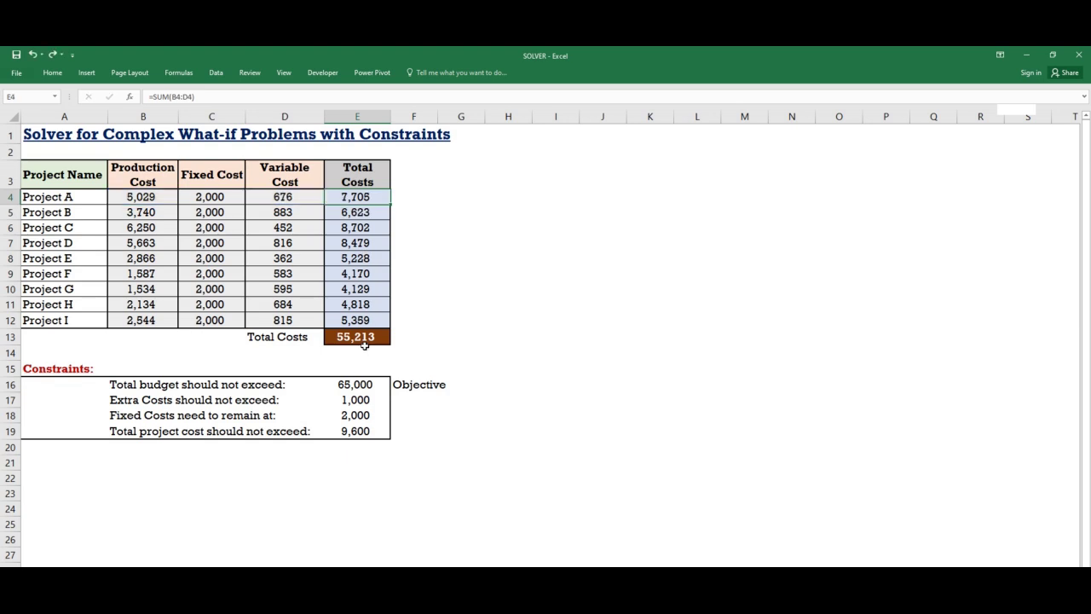
left_click(362, 336)
key("F2")
key("Escape")
left_click(449, 370)
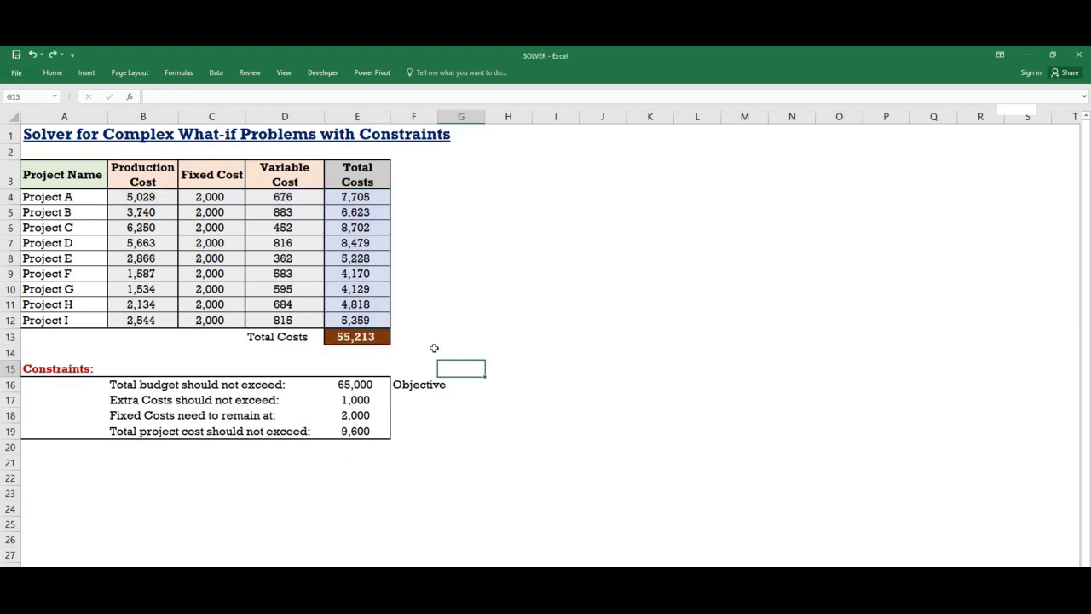
left_click(408, 370)
left_click(413, 242)
left_click(411, 243)
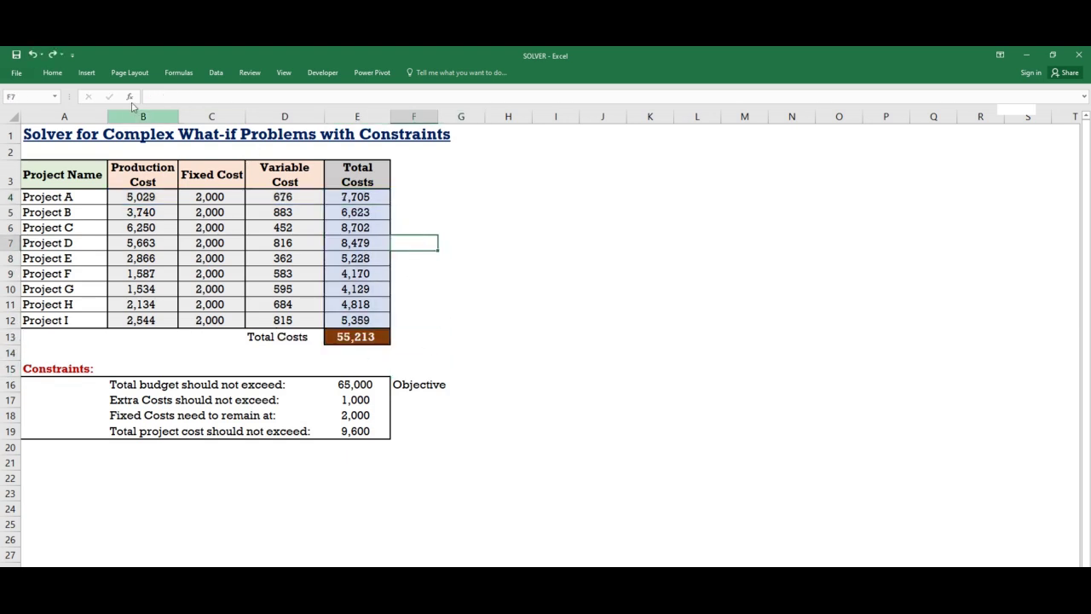
Open Solver and reset all its existing options and cell selections.
left_click(216, 73)
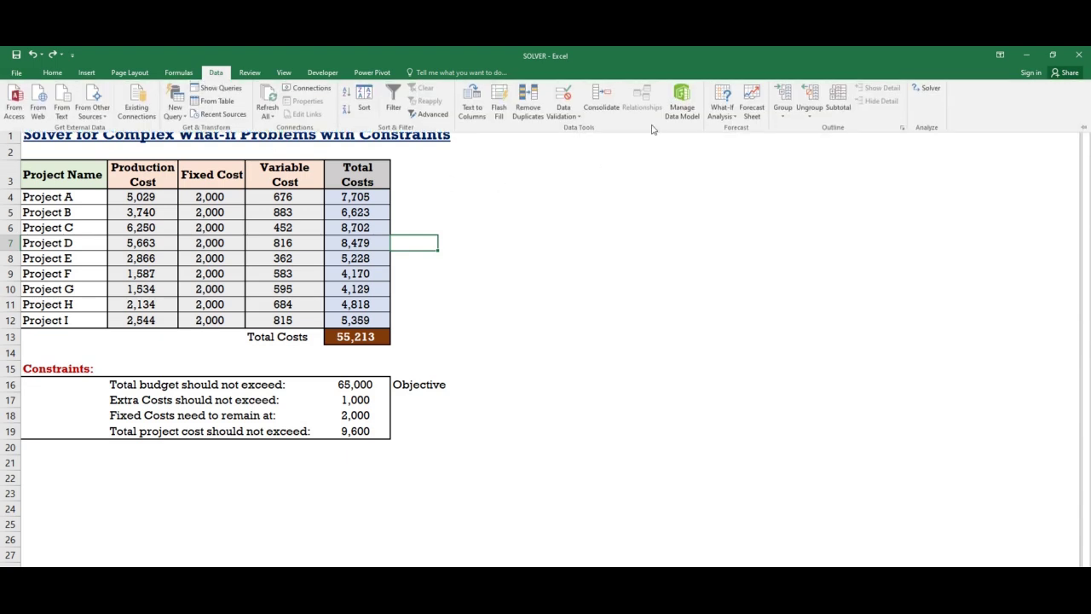
left_click(930, 89)
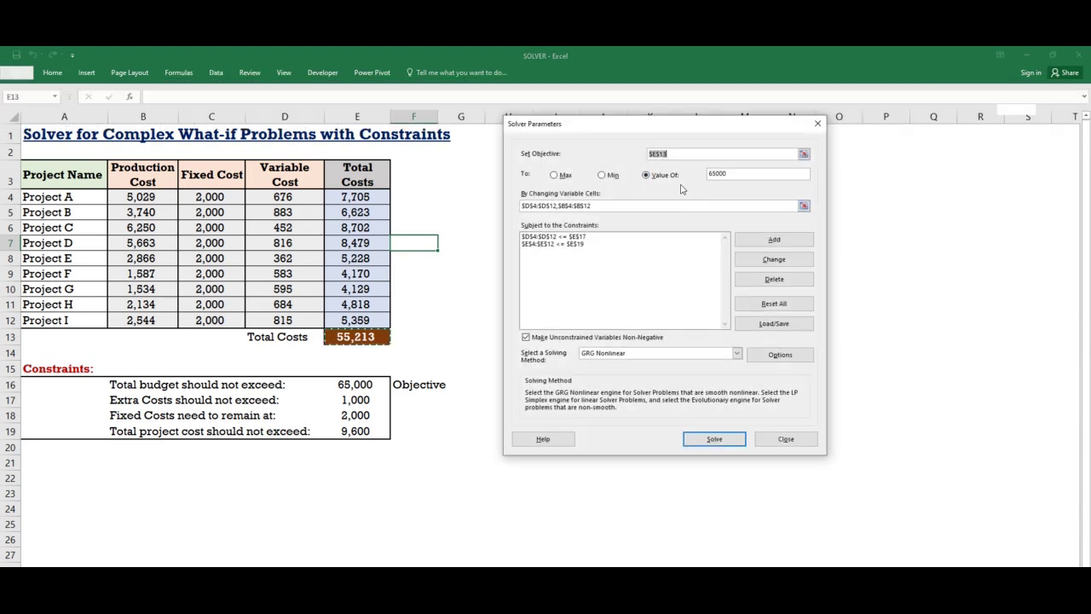
left_click_drag(659, 128, 620, 152)
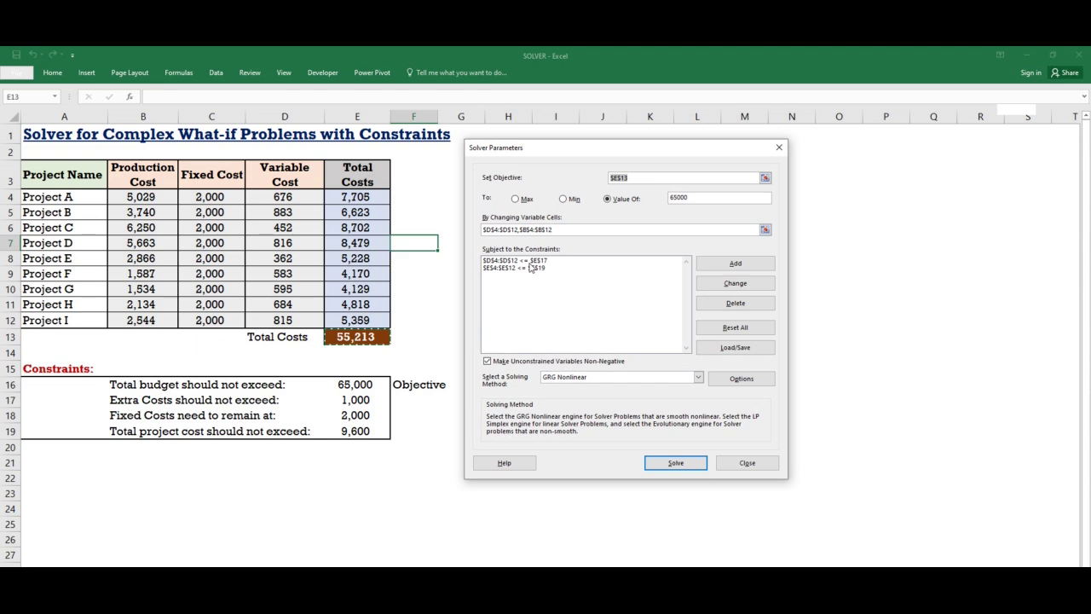
left_click(727, 332)
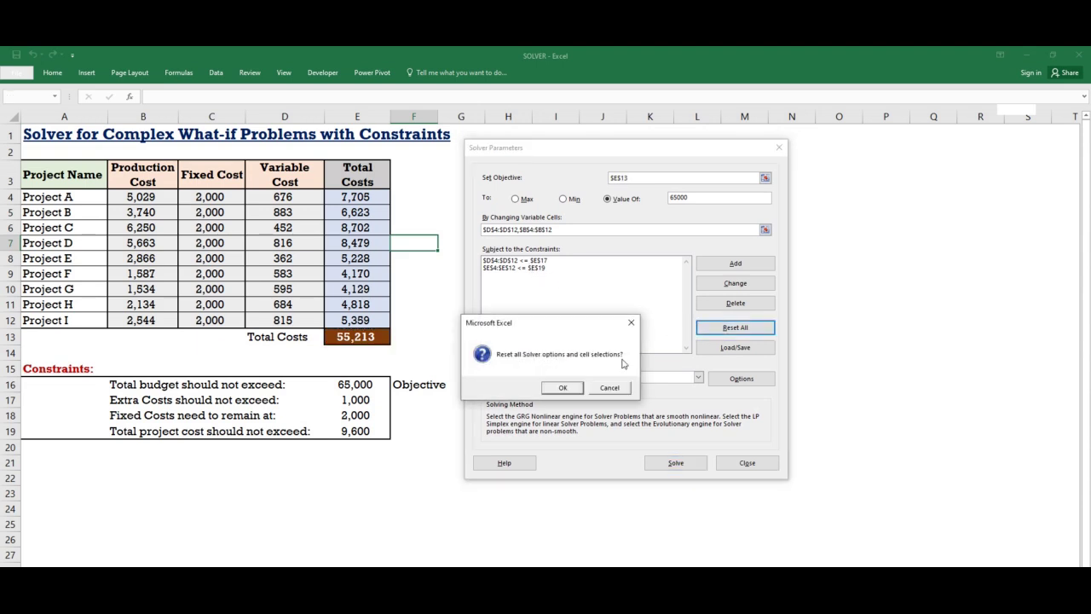
left_click(568, 388)
left_click_drag(613, 158, 624, 165)
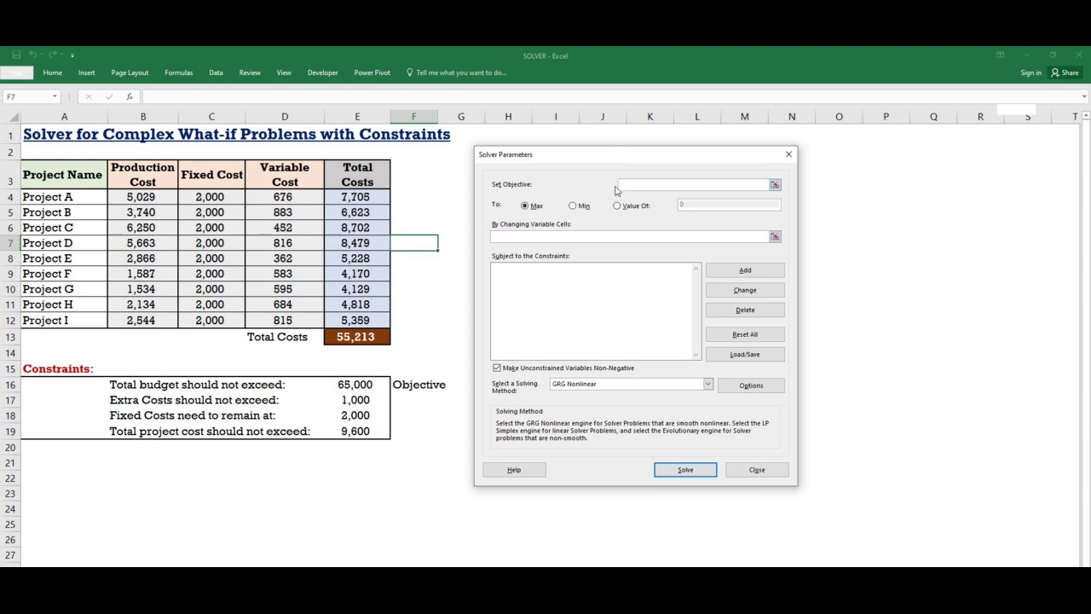
Set the Solver objective to cell E13 with a target Value Of 65000.
left_click(339, 336)
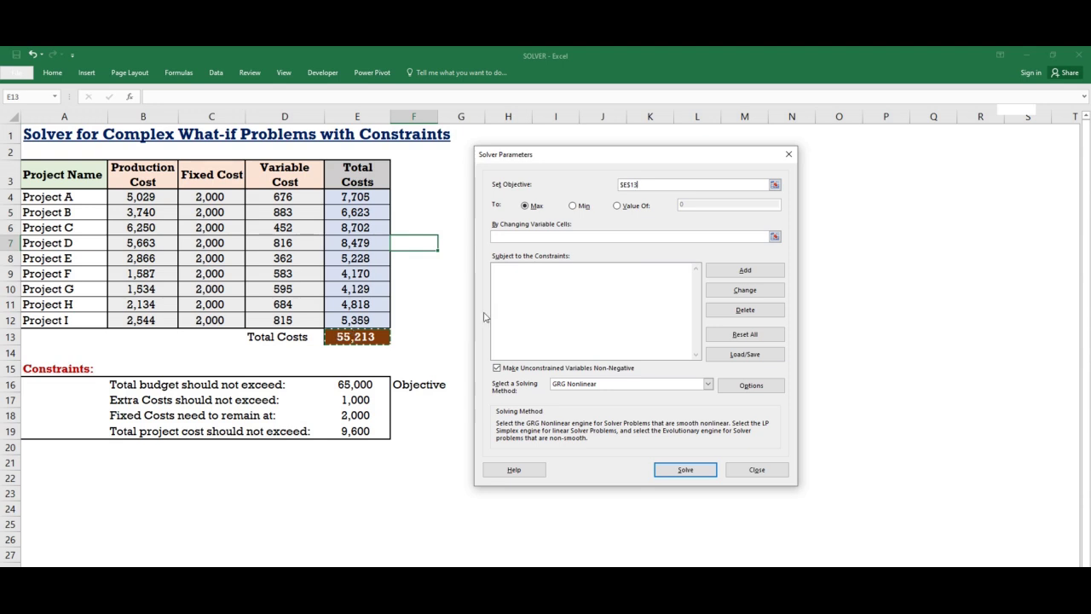
left_click(616, 207)
left_click_drag(698, 207, 670, 212)
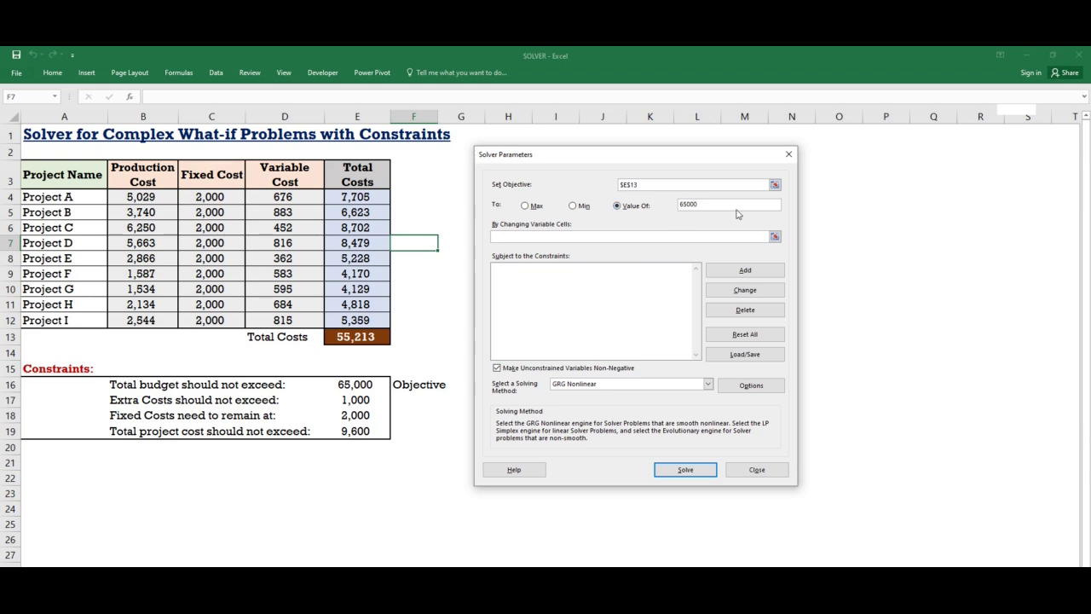
Set the changing variable cells to the variable costs D4:D12 and the production costs B4:B12.
left_click(520, 238)
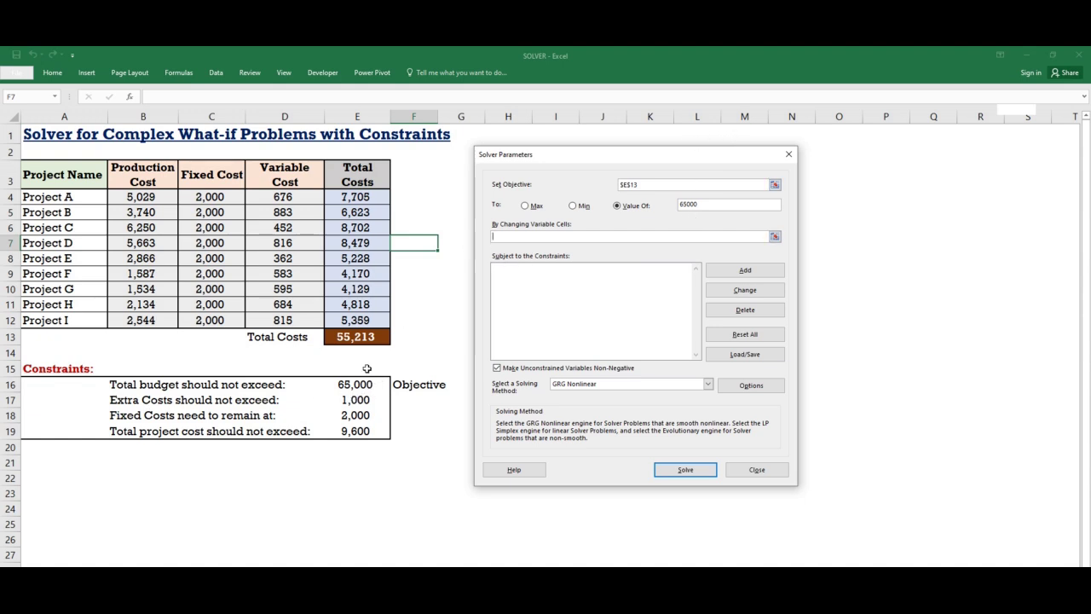
left_click_drag(288, 196, 301, 320)
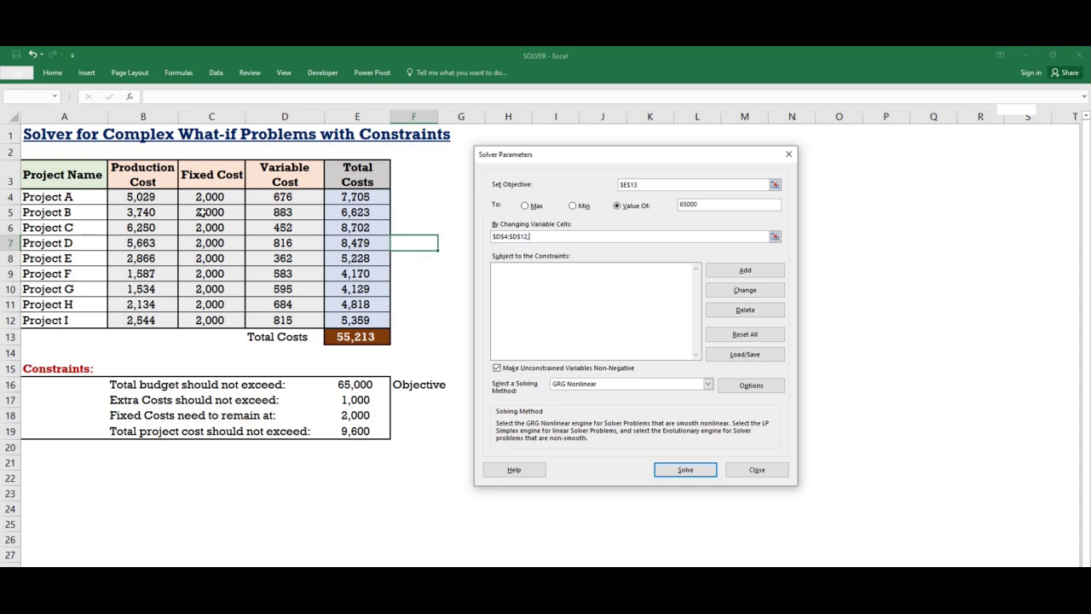
type(",")
left_click_drag(147, 197, 153, 316)
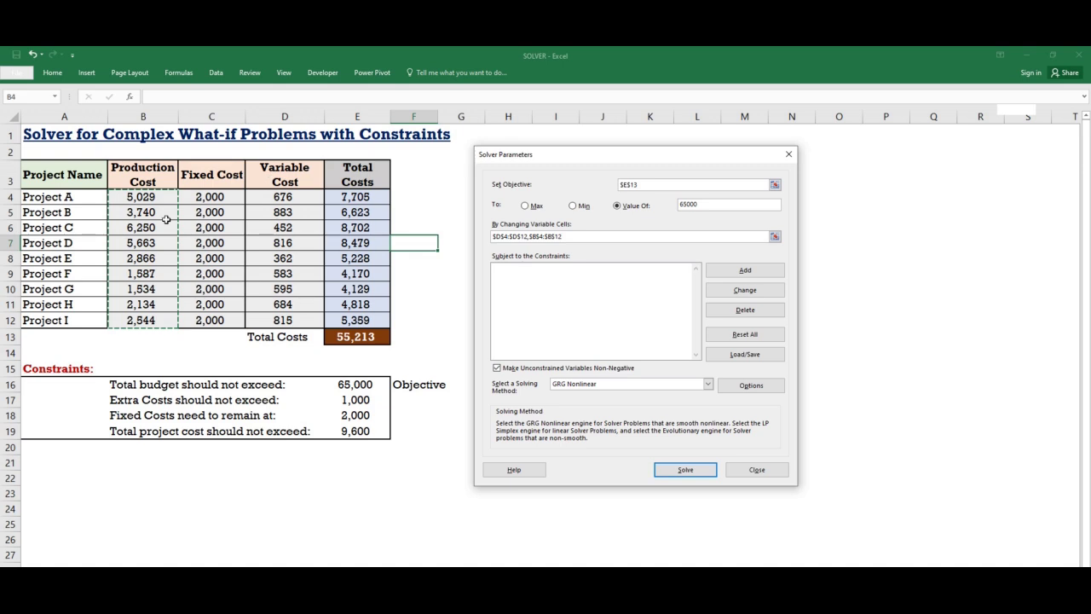
Start a new Solver constraint with the variable costs D4:D12 as its cell reference.
left_click(731, 275)
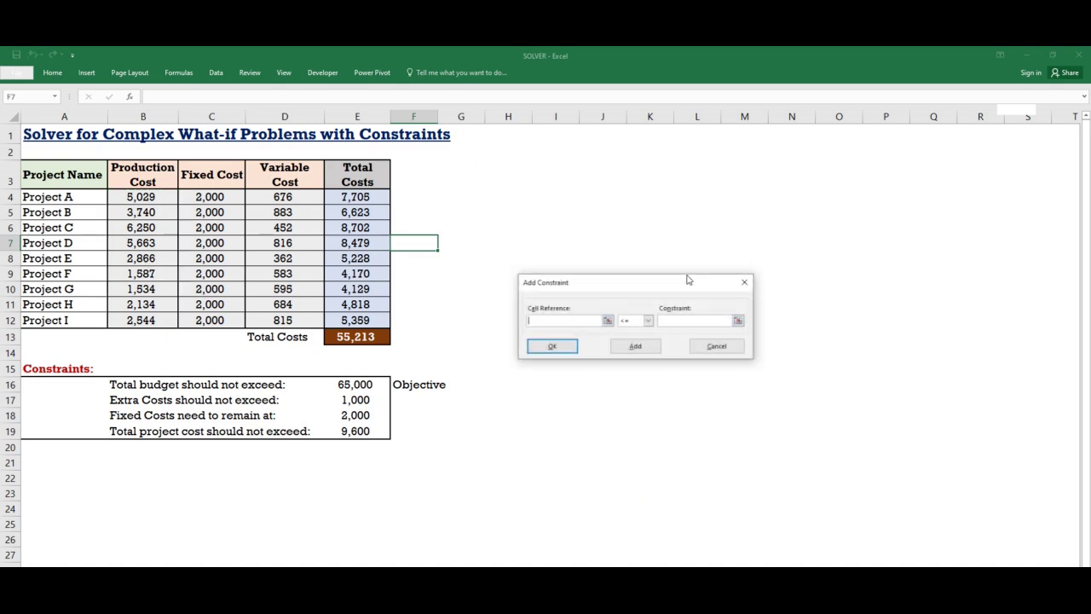
left_click_drag(583, 284, 579, 230)
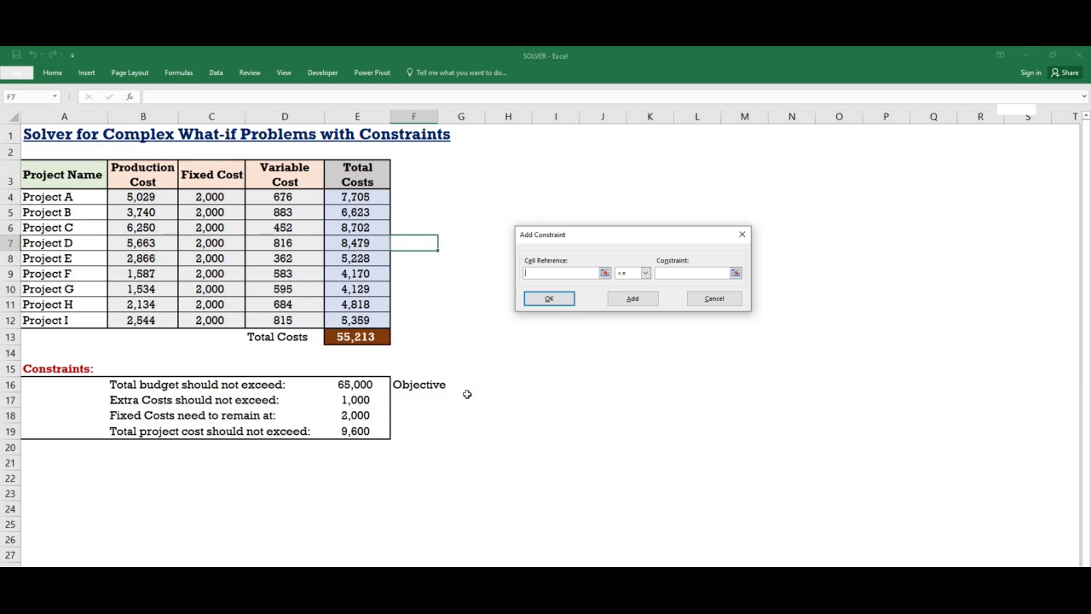
left_click_drag(280, 195, 290, 317)
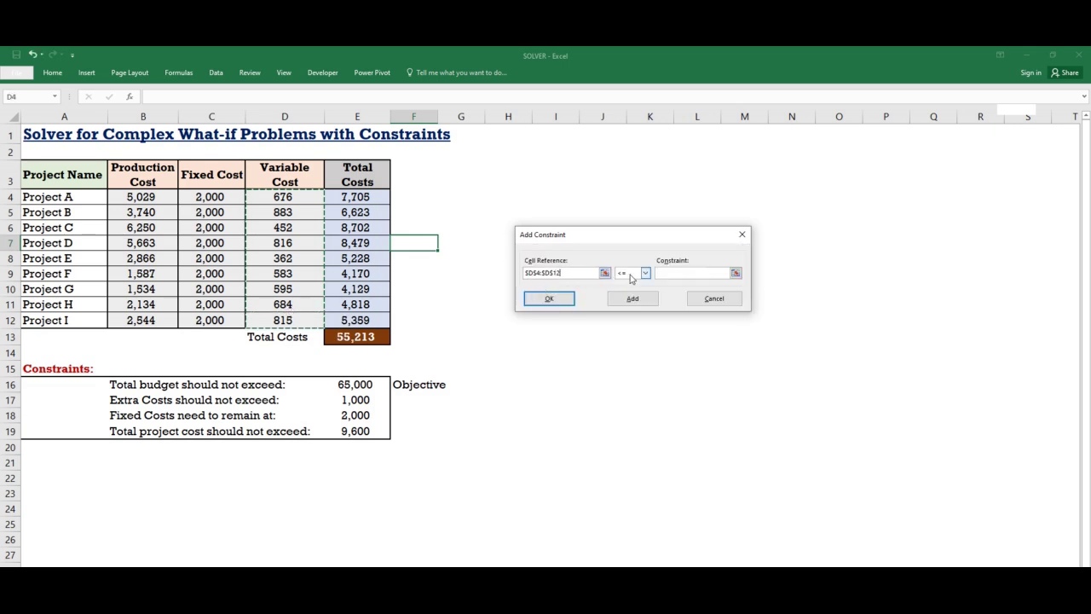
Complete the Solver constraint so the variable costs in D4:D12 are at most the extra costs limit in E17.
left_click(708, 273)
left_click(369, 399)
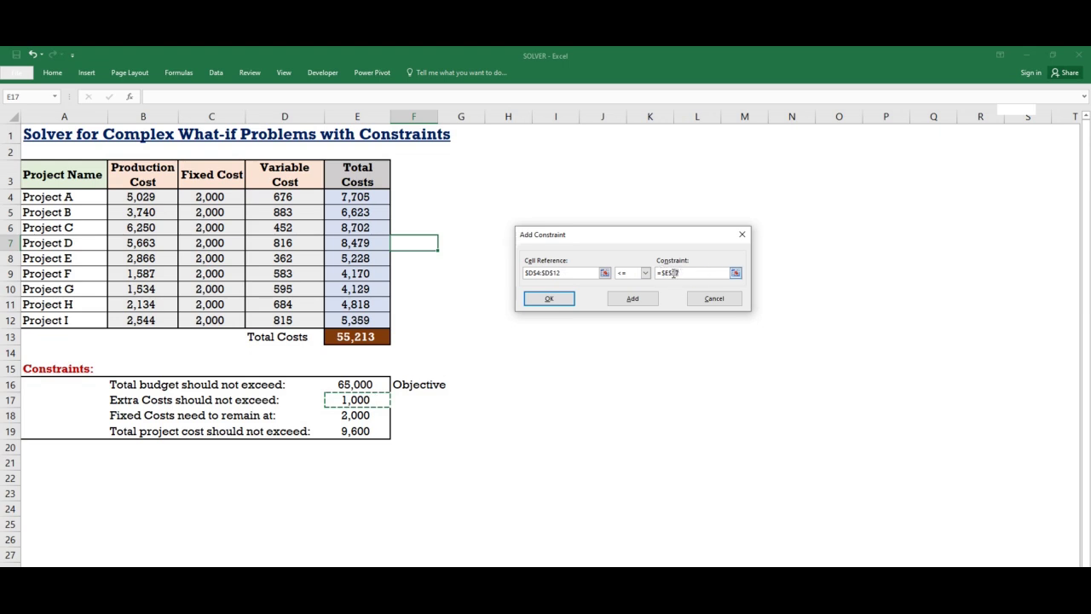
left_click(631, 301)
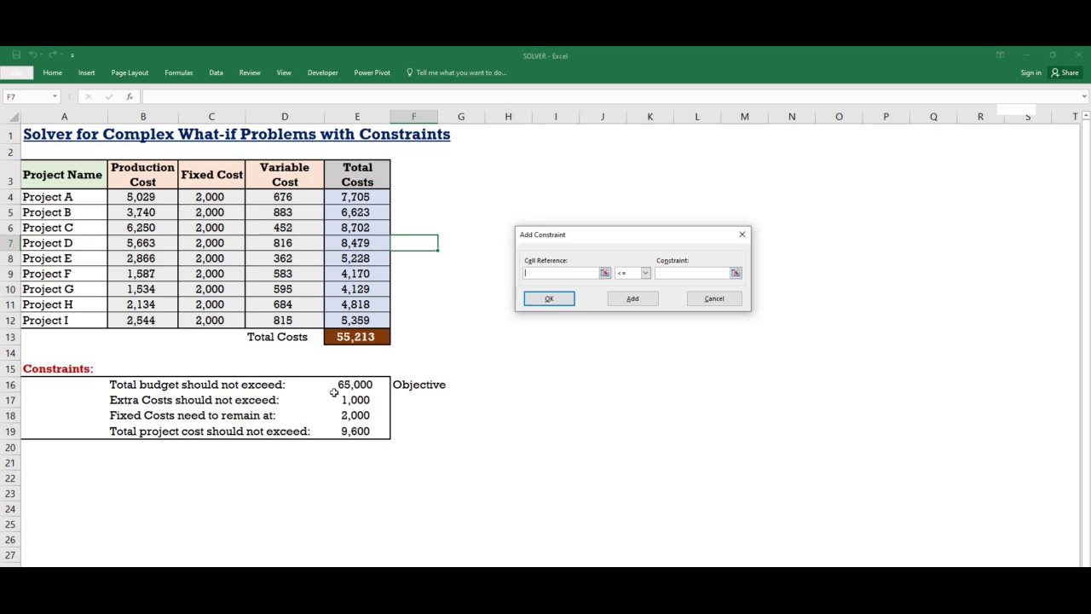
Add a Solver constraint keeping each project's total cost in E4:E12 at or below the limit in E19.
left_click_drag(346, 195, 347, 319)
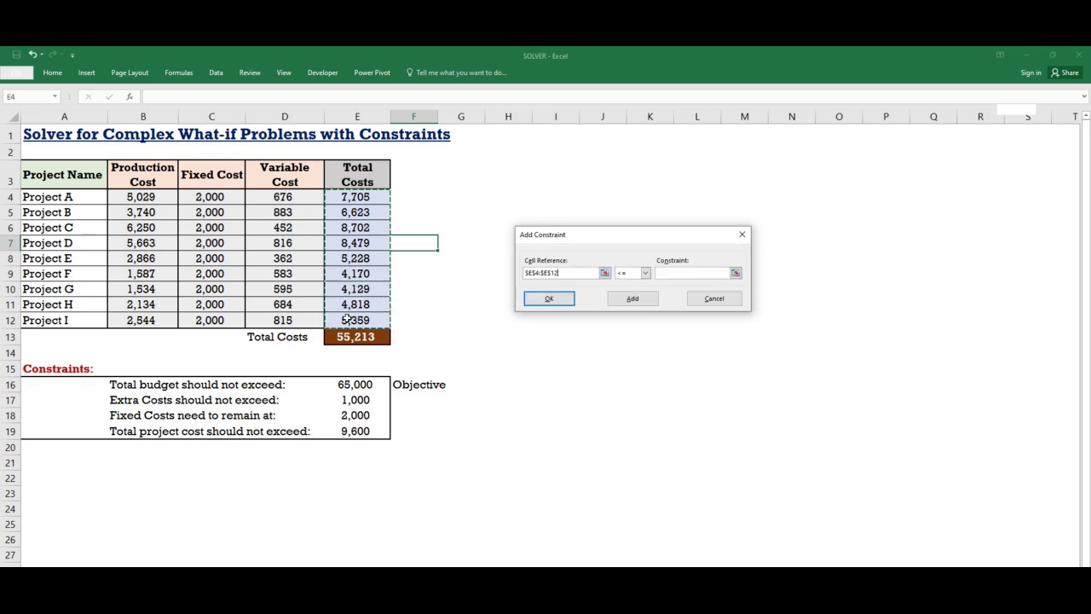
left_click(659, 274)
left_click(364, 432)
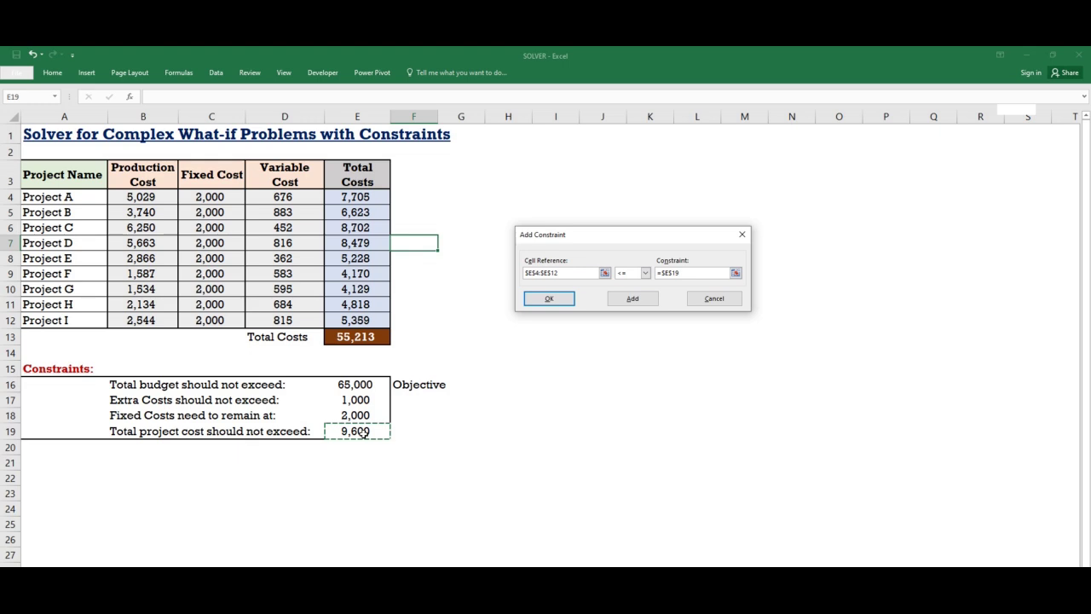
left_click(559, 303)
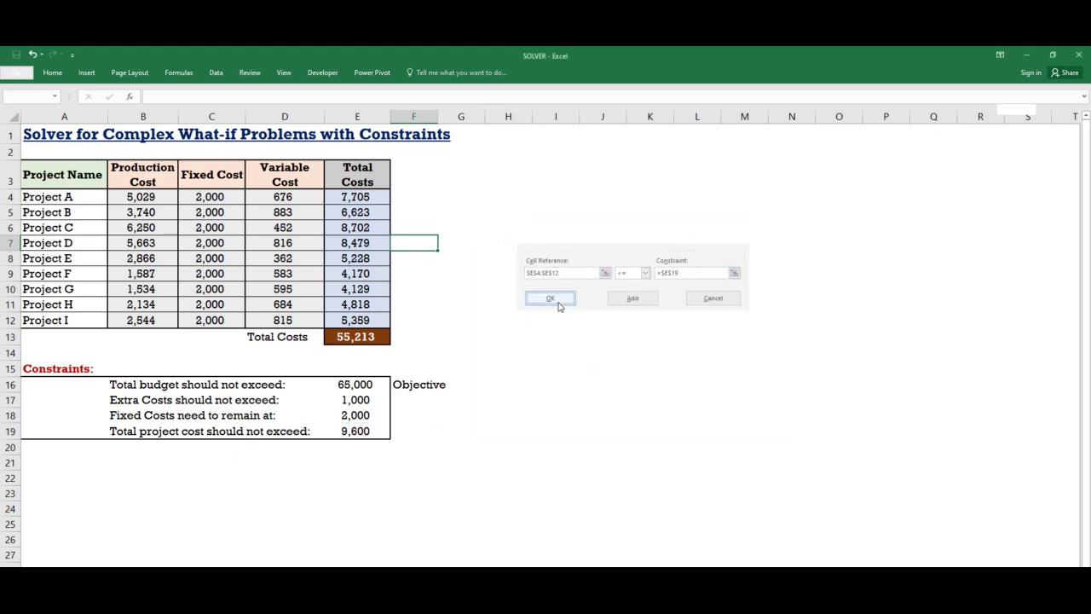
Check both constraints, solve the model with GRG Nonlinear and keep the Solver solution.
left_click(522, 222)
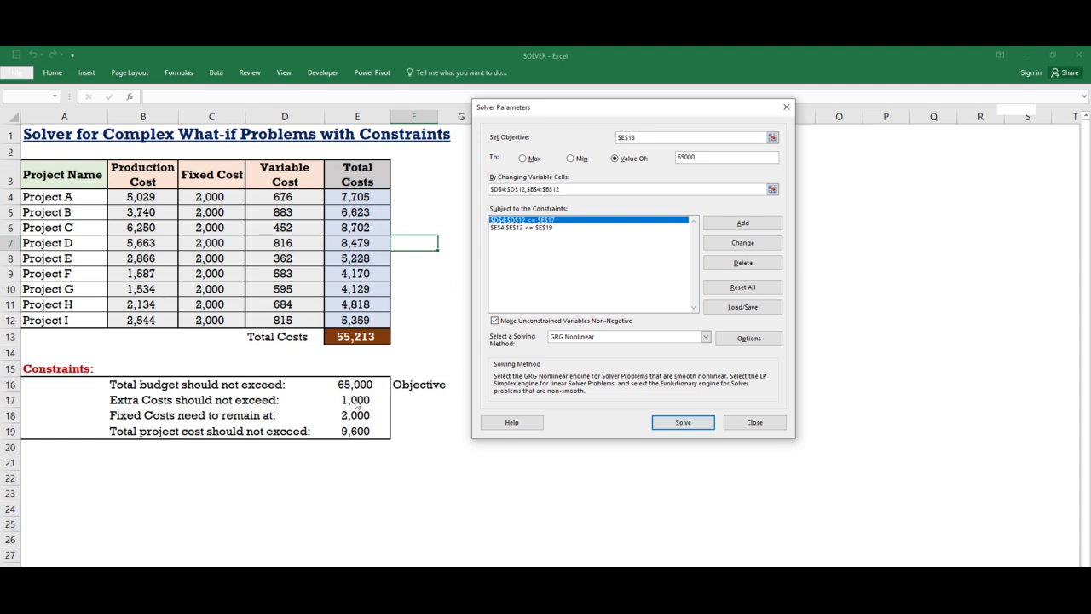
left_click(503, 228)
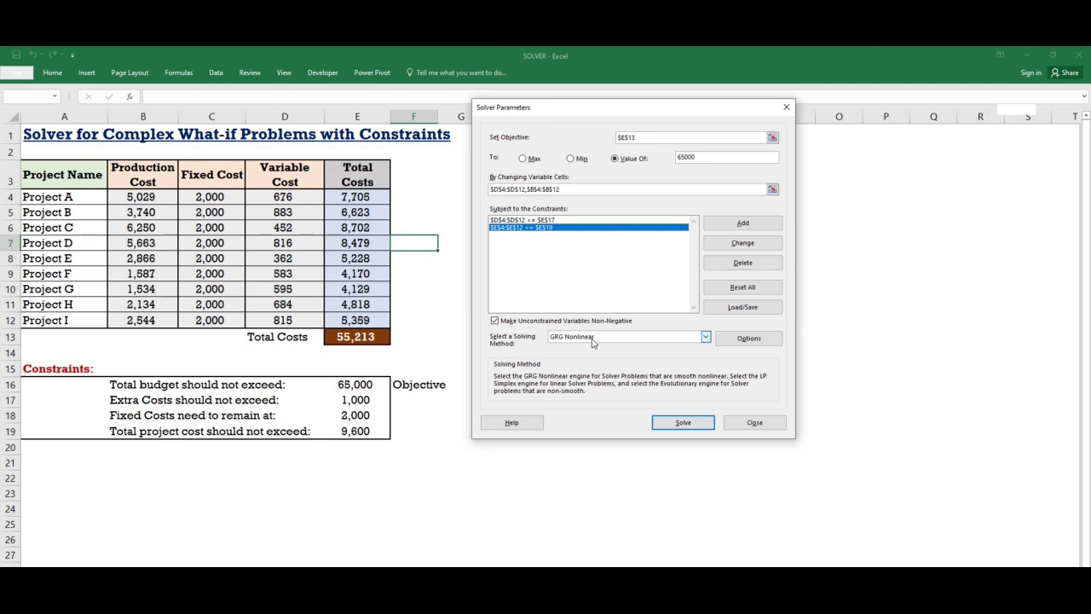
left_click_drag(615, 111, 607, 132)
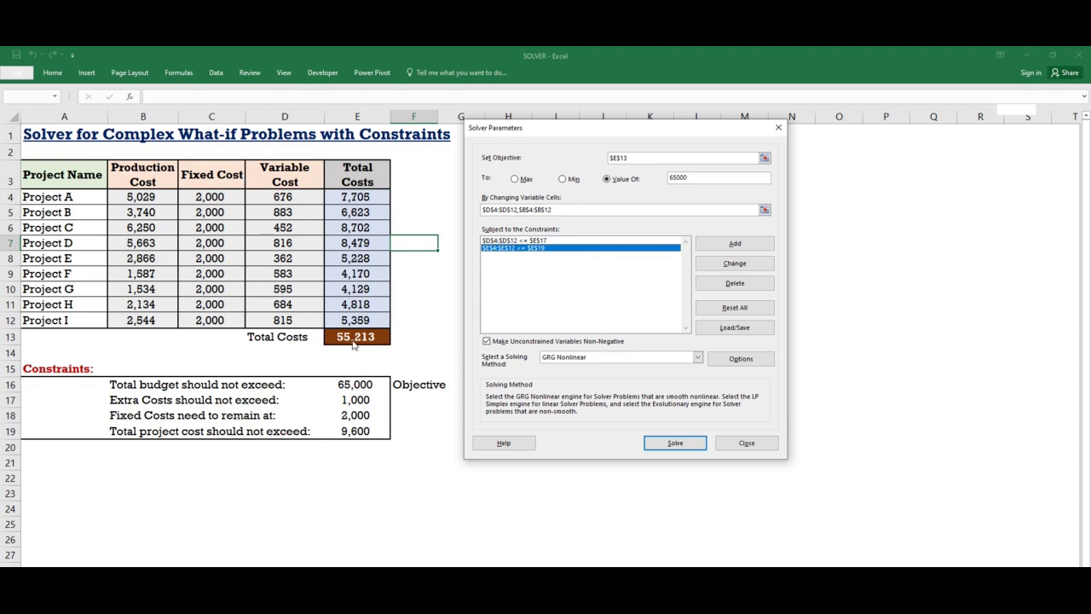
left_click(674, 443)
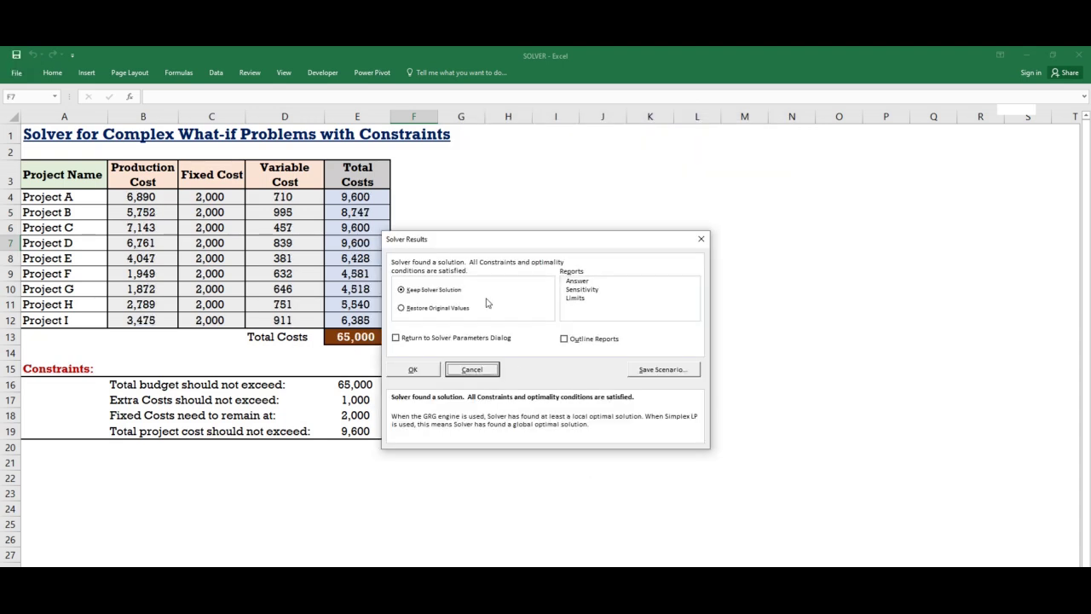
left_click_drag(474, 247, 560, 192)
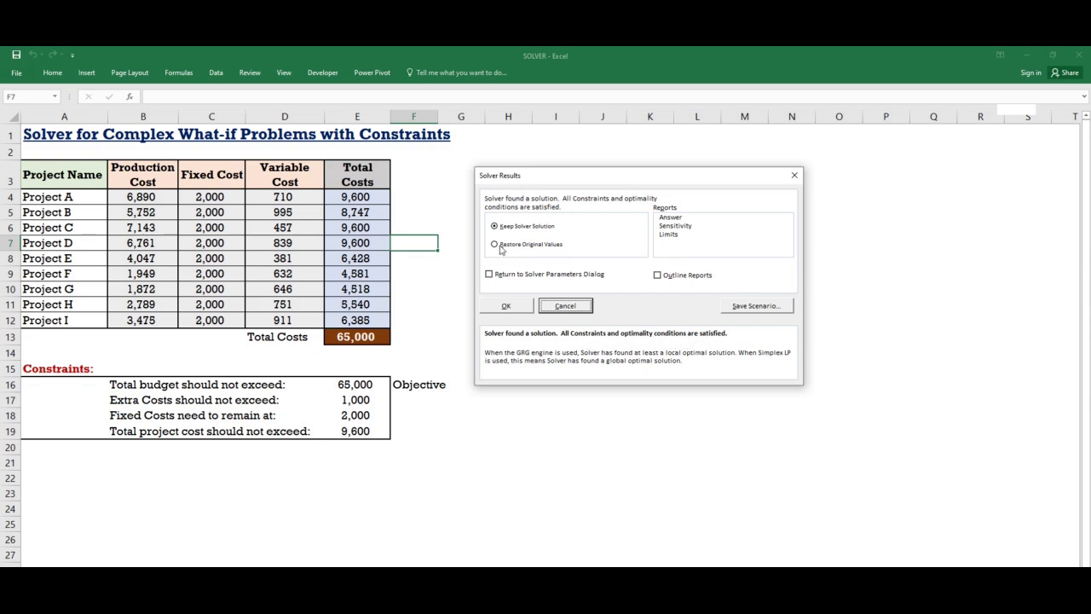
left_click(507, 306)
Compare the total in E13 with the budget limit and fill cell E16 with gold.
left_click(350, 342)
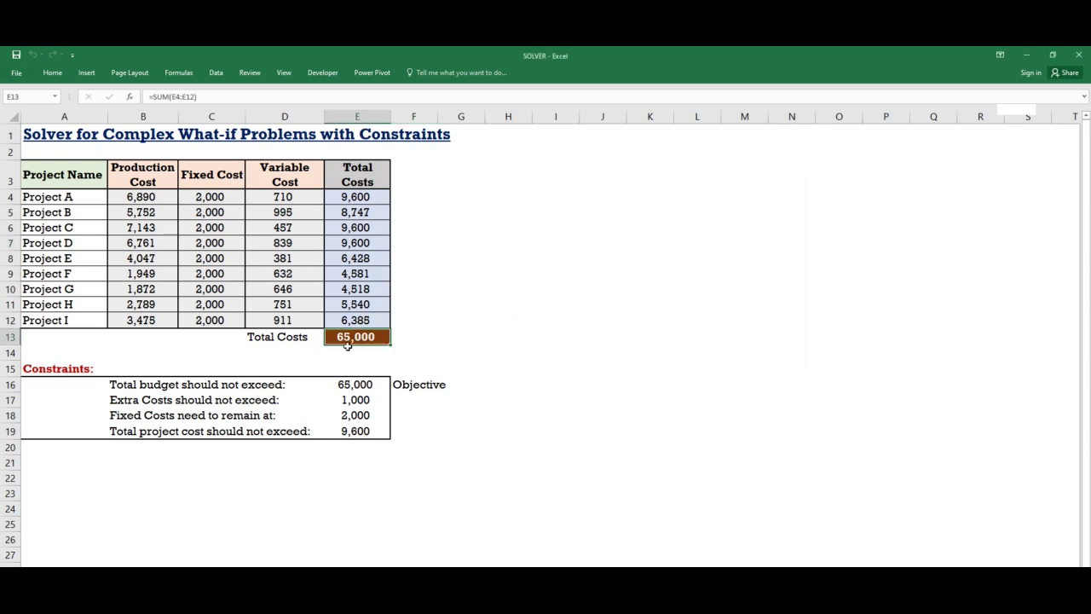
left_click(344, 386)
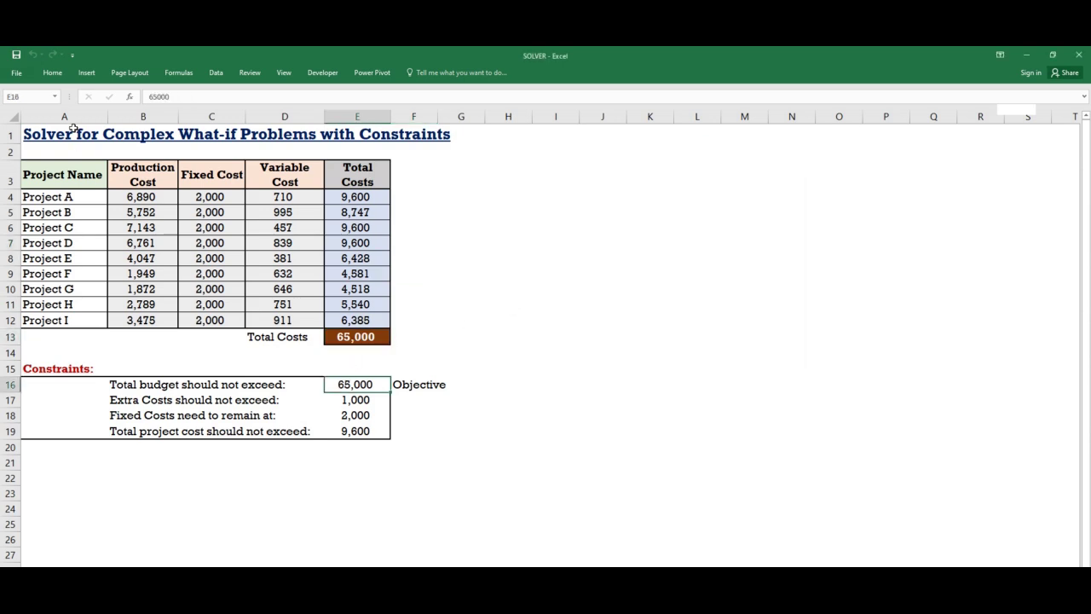
left_click(52, 72)
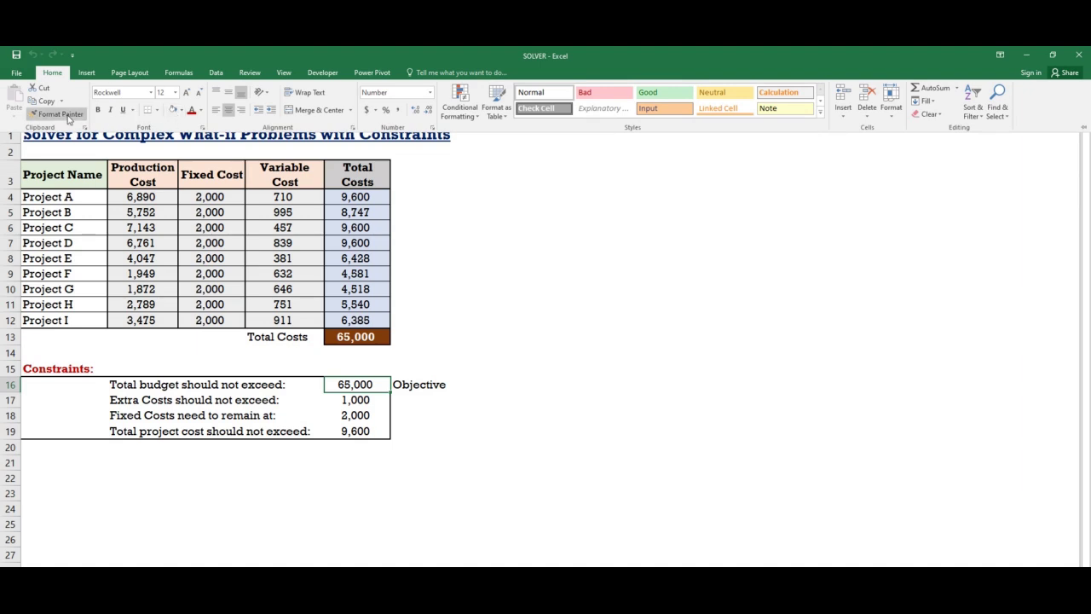
left_click(179, 110)
left_click(195, 209)
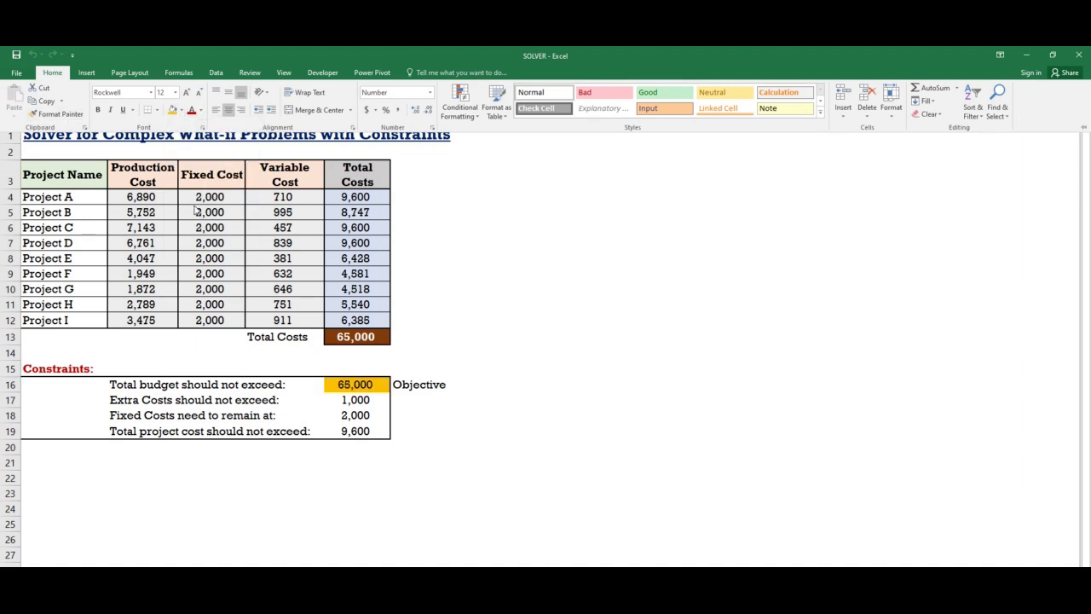
Check the variable costs in D4:D12 against the extra costs limit and fill cell E17 with gold.
left_click(352, 401)
left_click(353, 401)
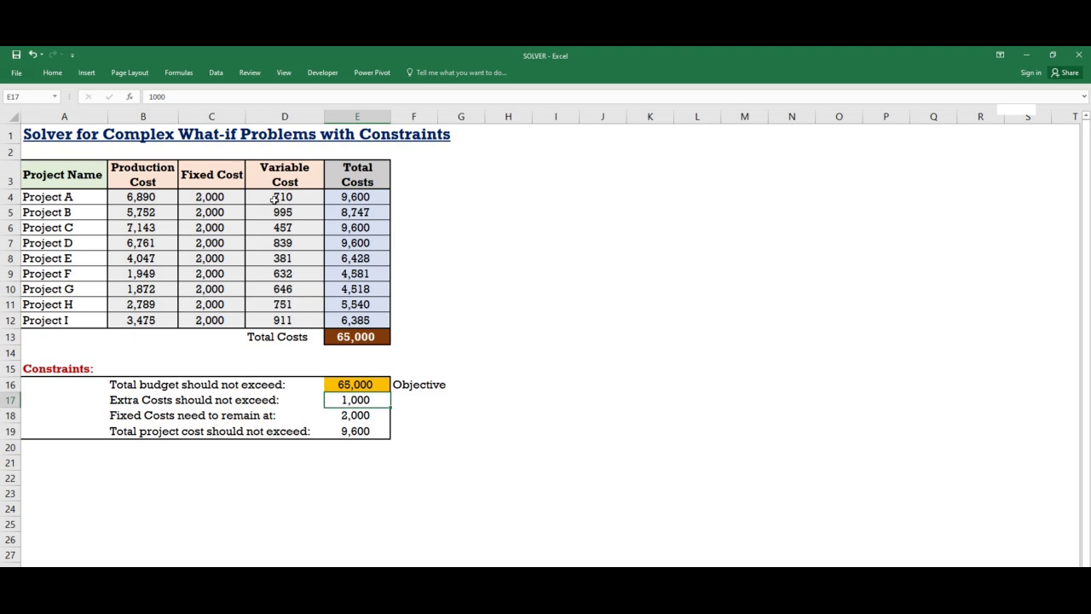
left_click_drag(273, 200, 274, 316)
left_click(344, 397)
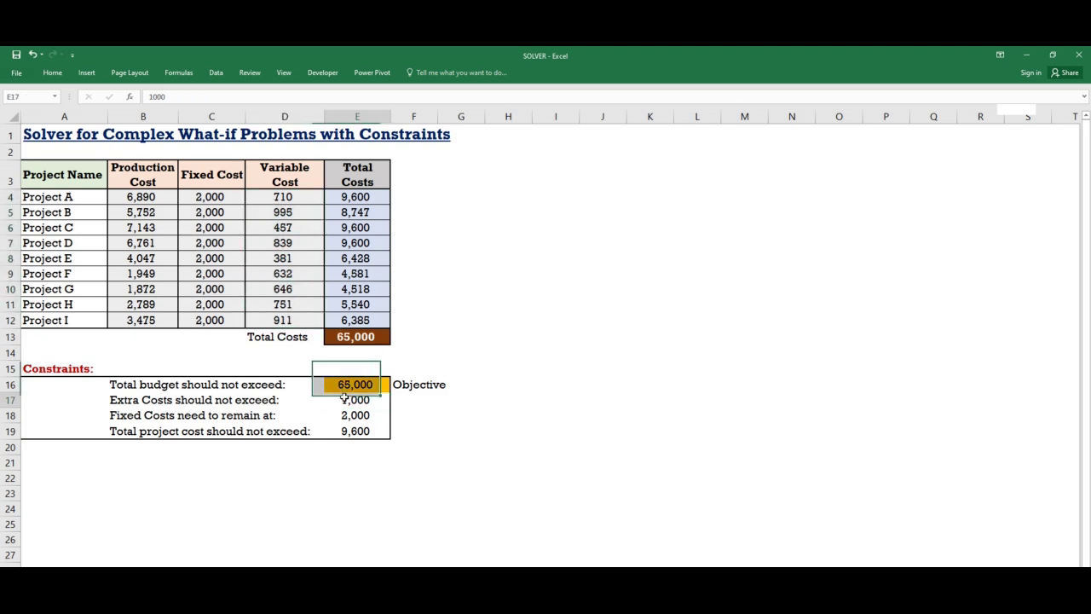
left_click(52, 73)
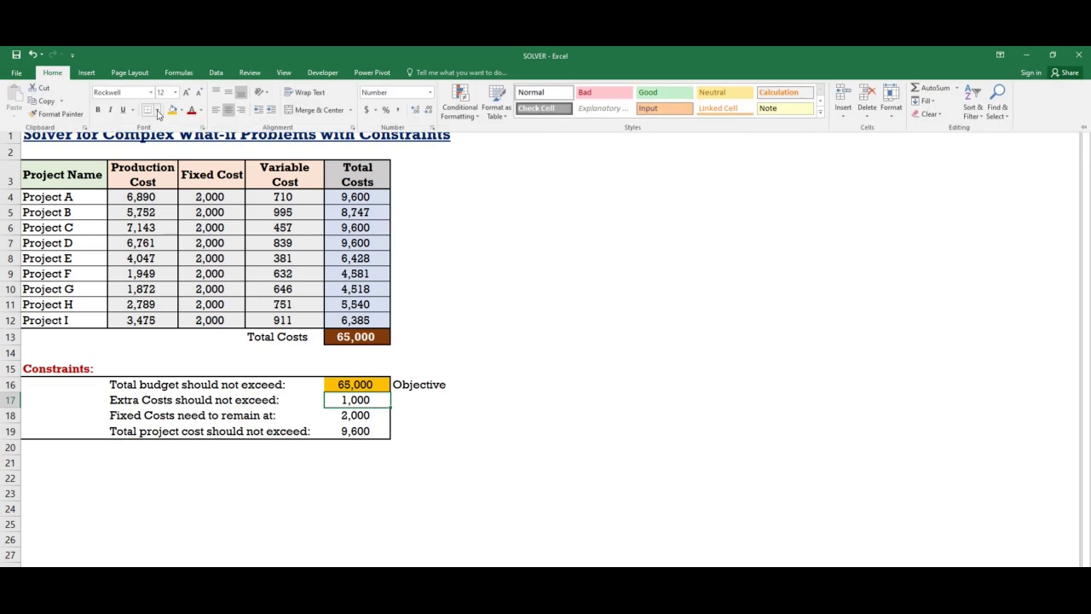
left_click(170, 110)
Fill the fixed costs constraint value in E18 with the same gold colour.
left_click(355, 415)
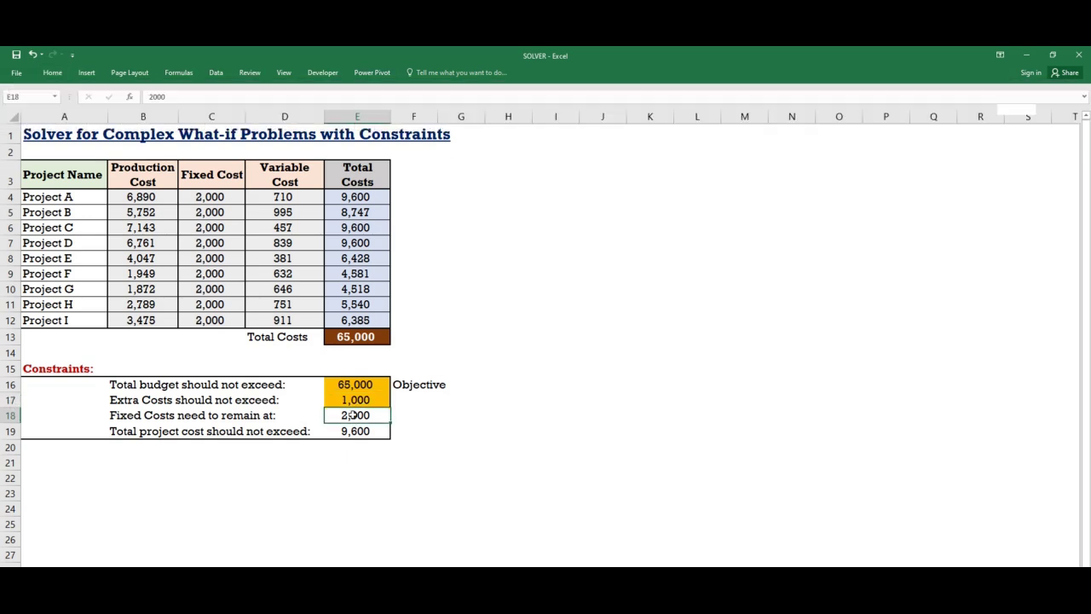
left_click(52, 72)
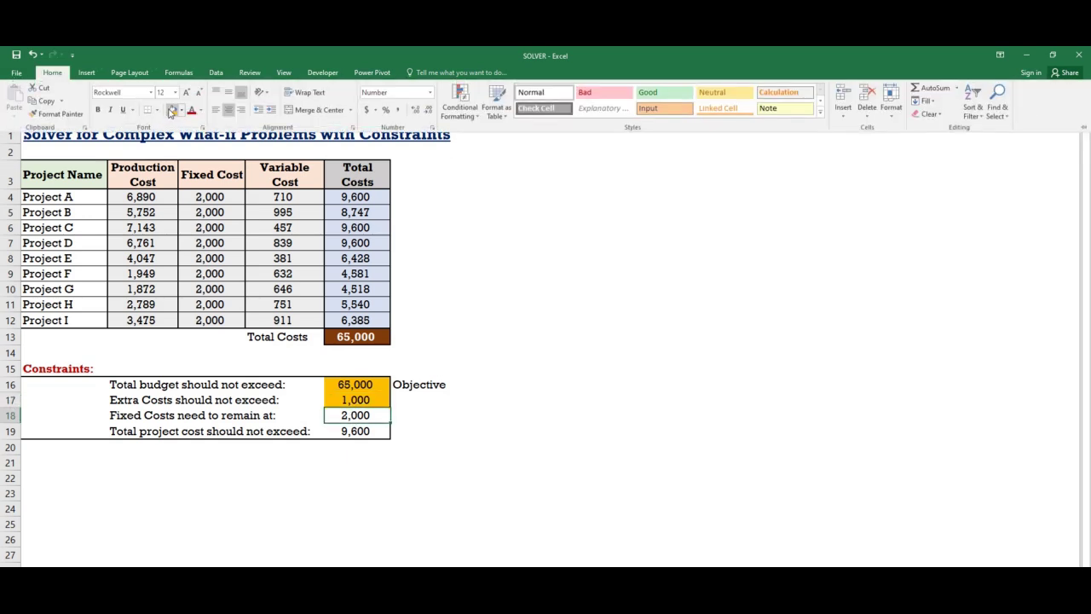
left_click(172, 112)
Check the project totals in E4:E12 against the project cost limit and fill cell E19 with gold.
left_click(350, 431)
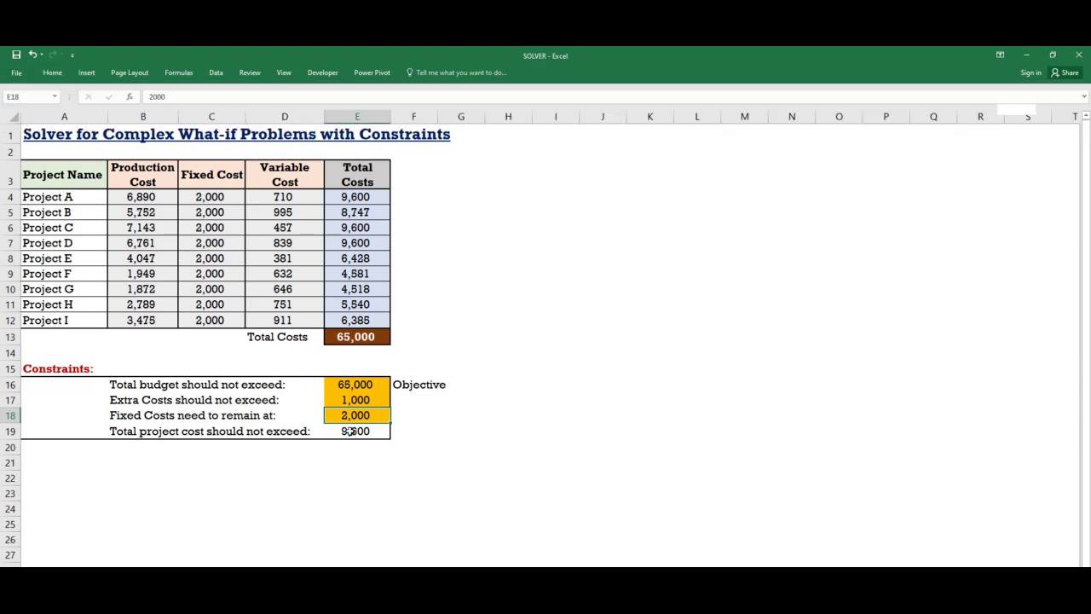
left_click_drag(345, 198, 334, 317)
left_click(343, 431)
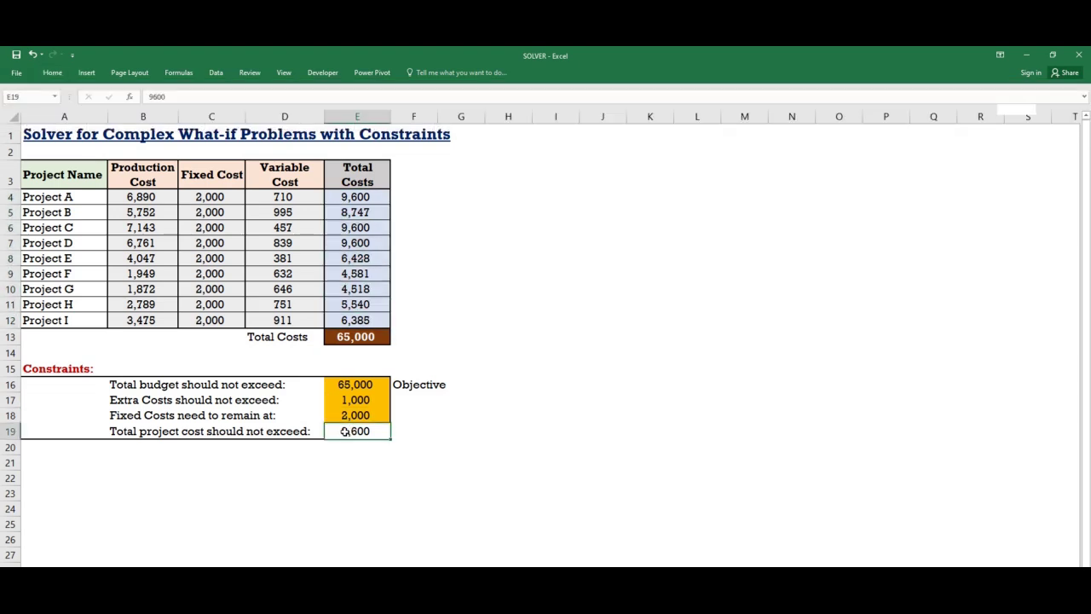
left_click(52, 74)
left_click(171, 111)
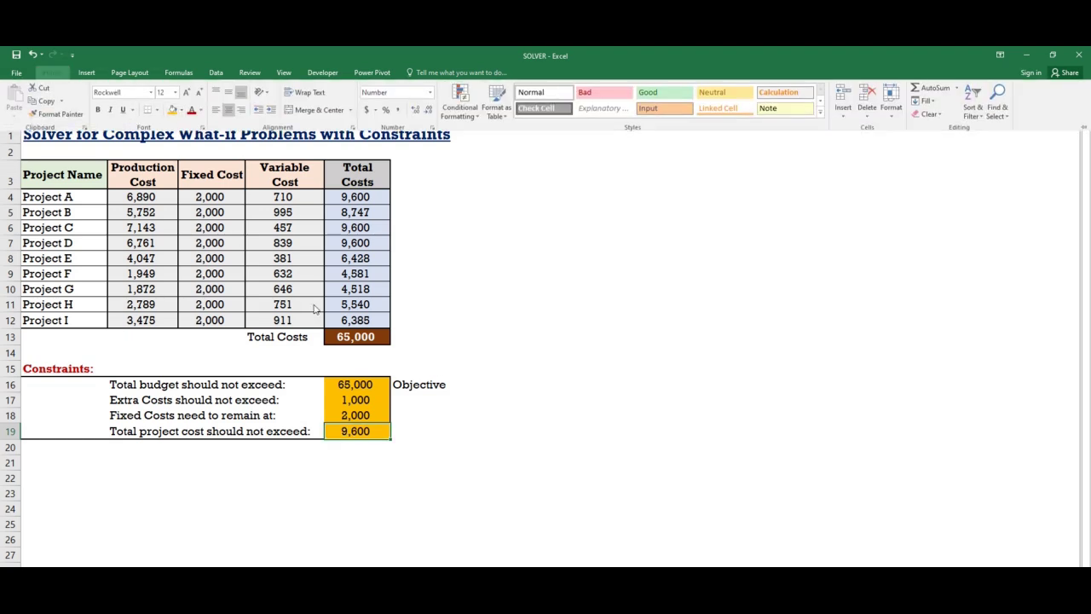
Examine the solved project totals, the overall total costs, the budget objective and the remaining constraints.
left_click(342, 197)
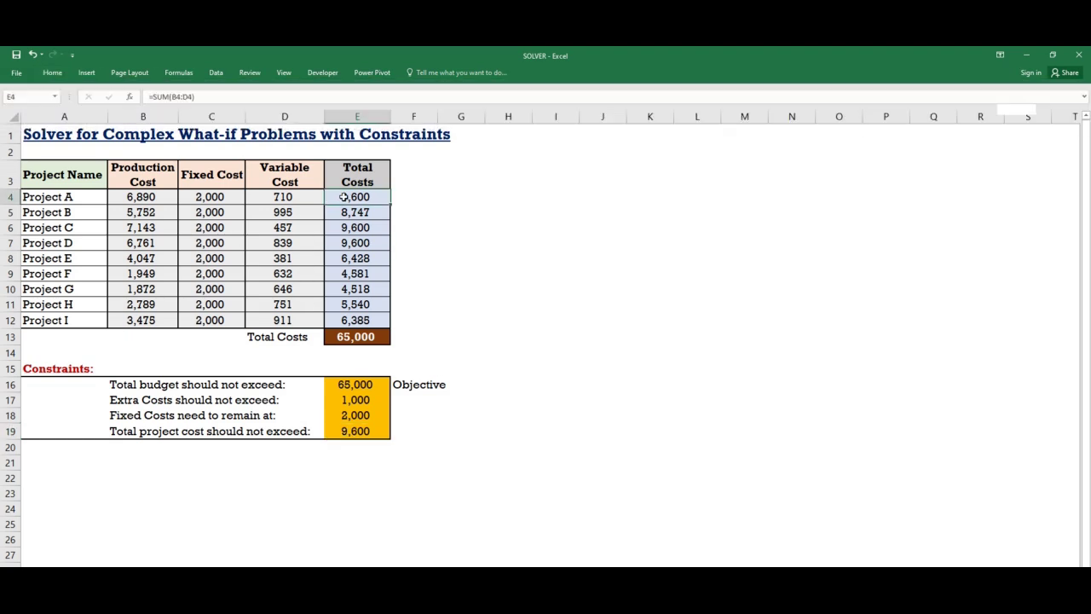
left_click(336, 229)
left_click(336, 241)
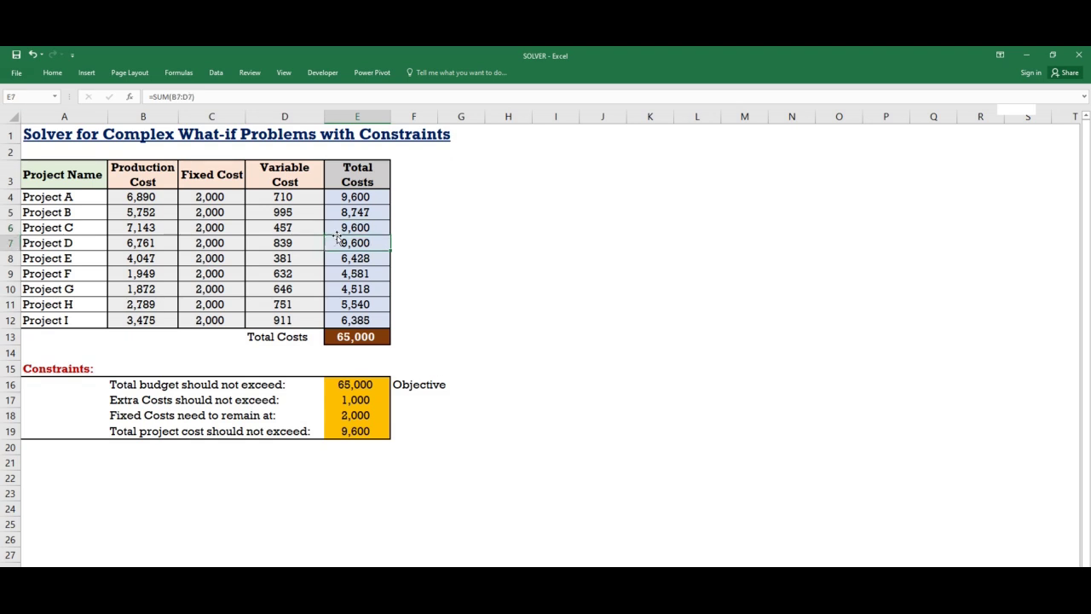
left_click_drag(334, 199, 347, 315)
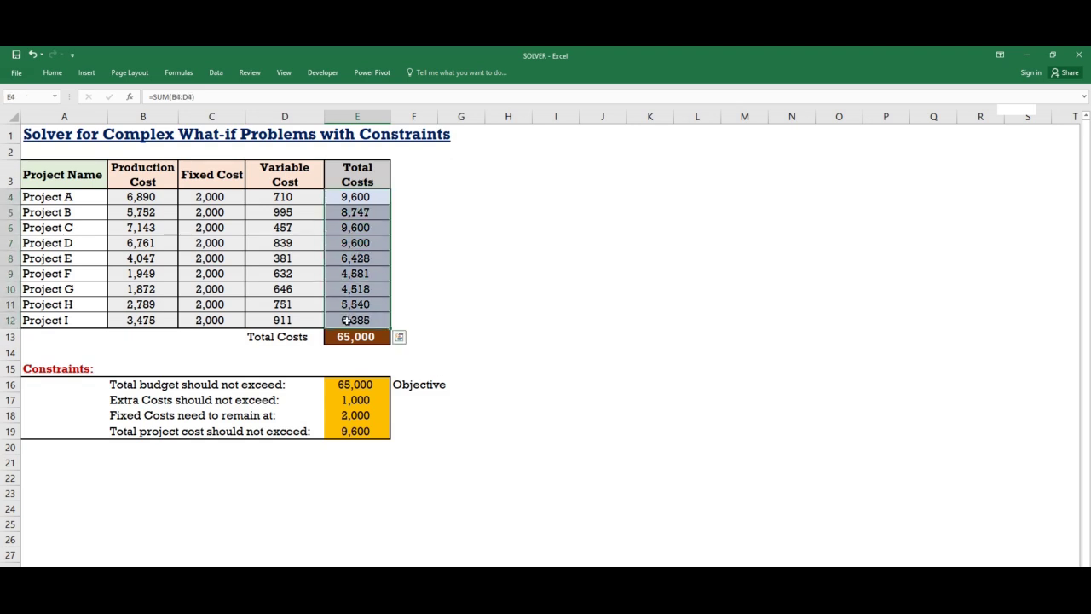
left_click(373, 386)
left_click(421, 386)
left_click(351, 337)
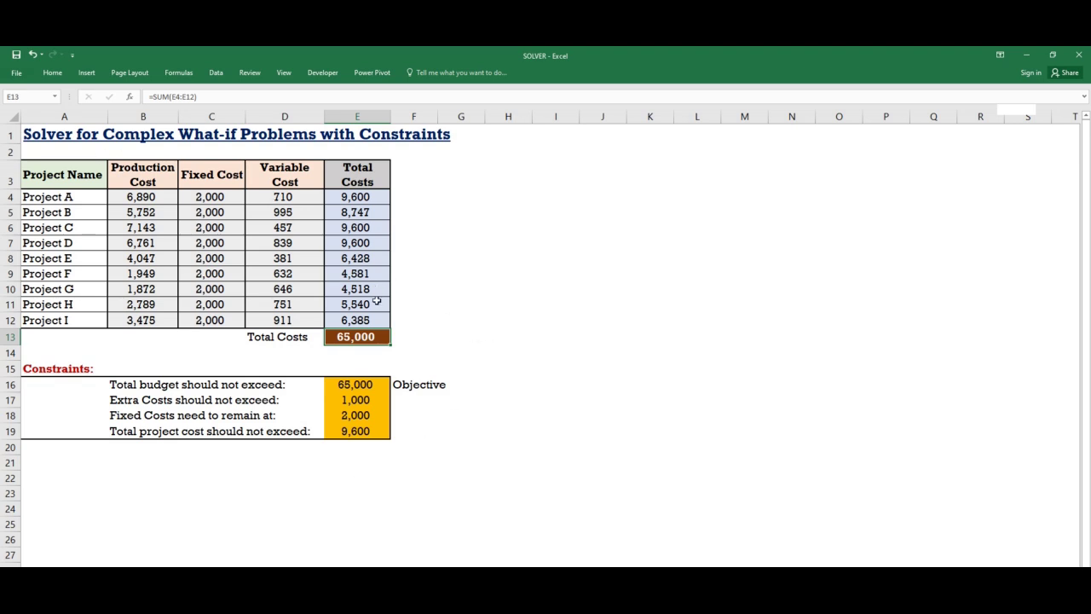
left_click_drag(118, 398, 138, 433)
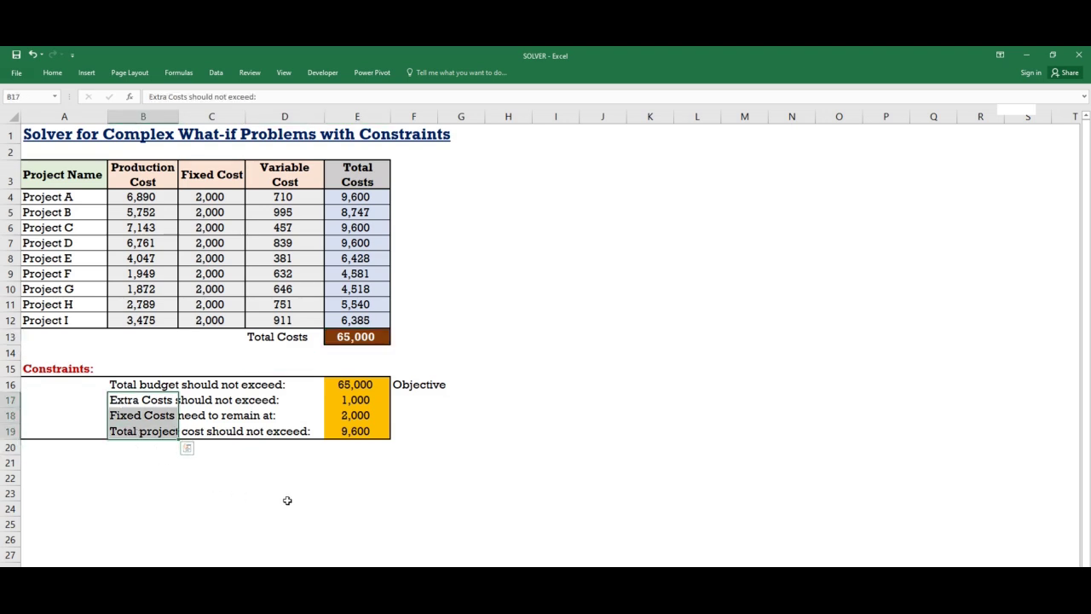
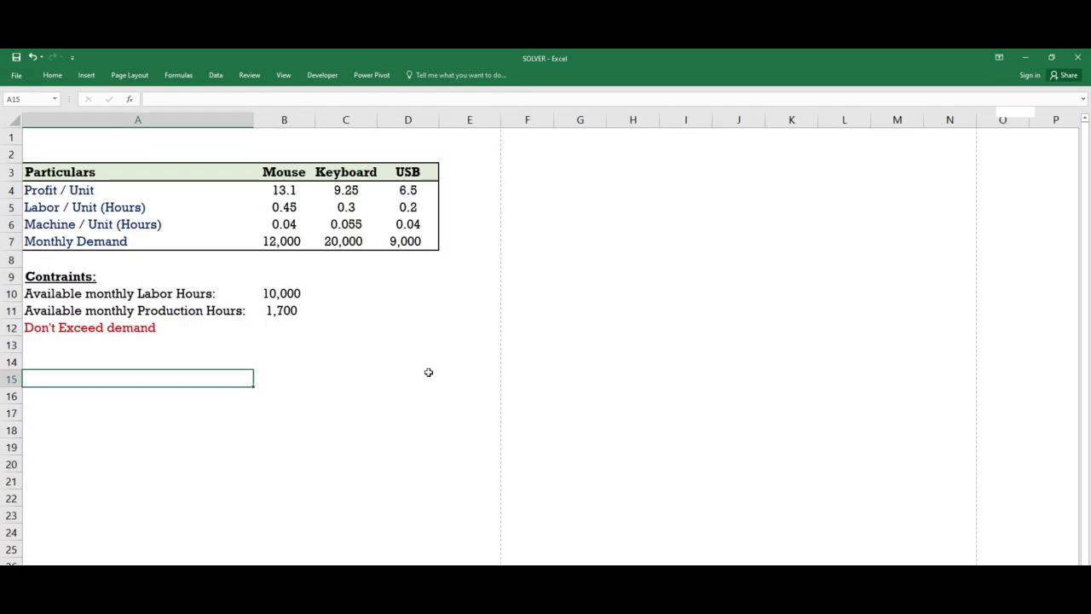
Examine the profit, labor, machine hours and monthly demand figures for the mouse, keyboard and USB products.
left_click(422, 367)
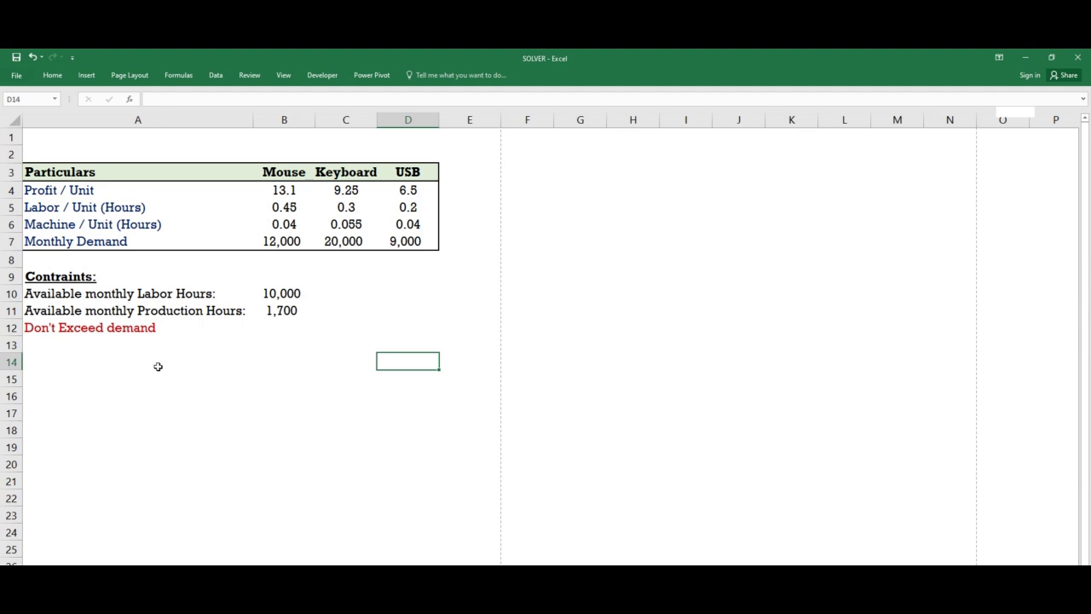
left_click(38, 191)
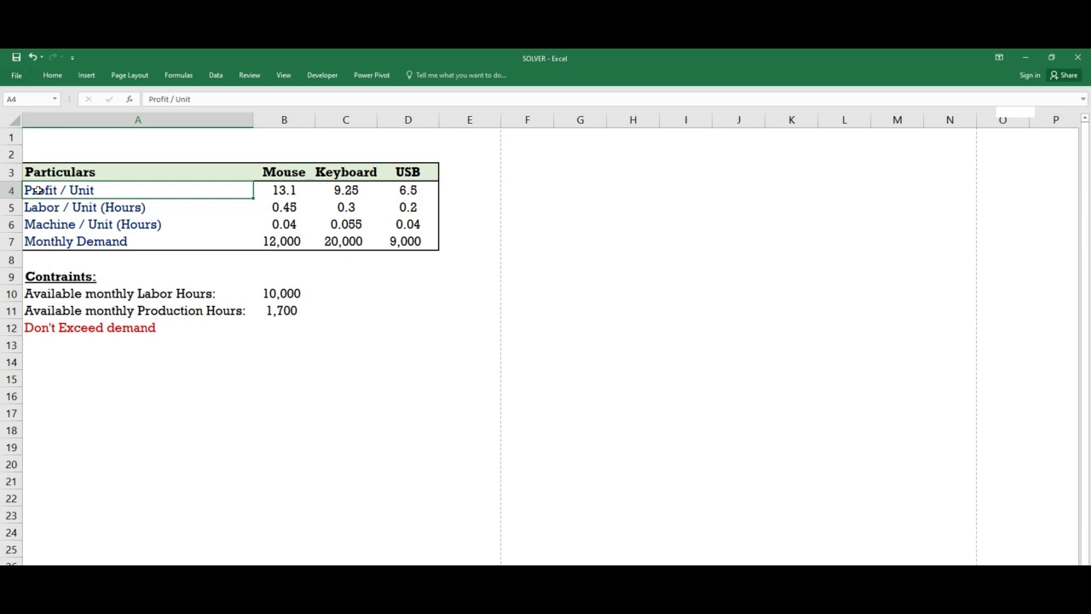
left_click(283, 175)
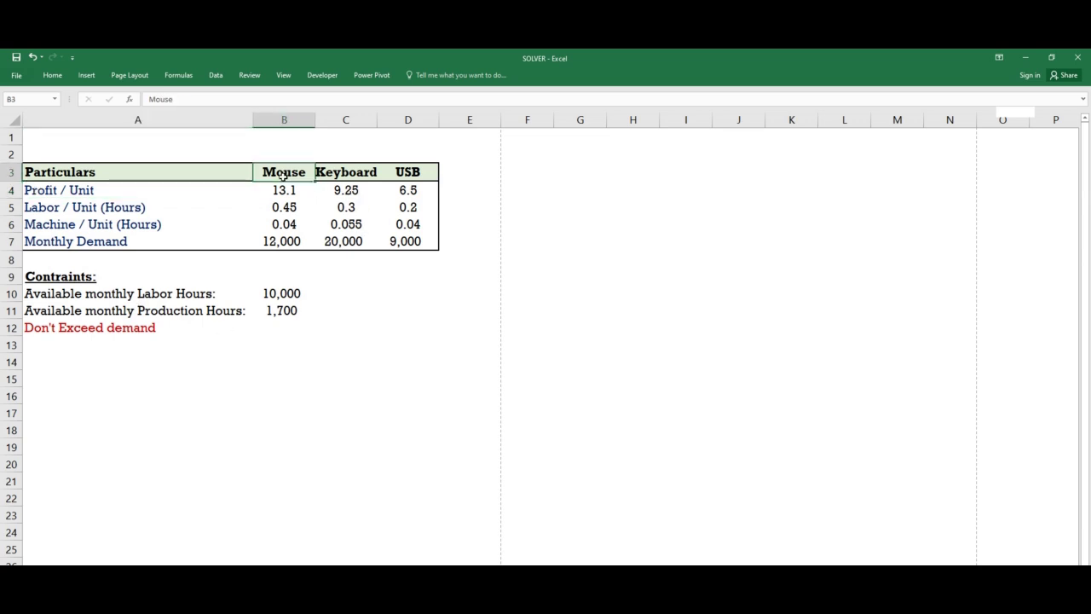
left_click(355, 178)
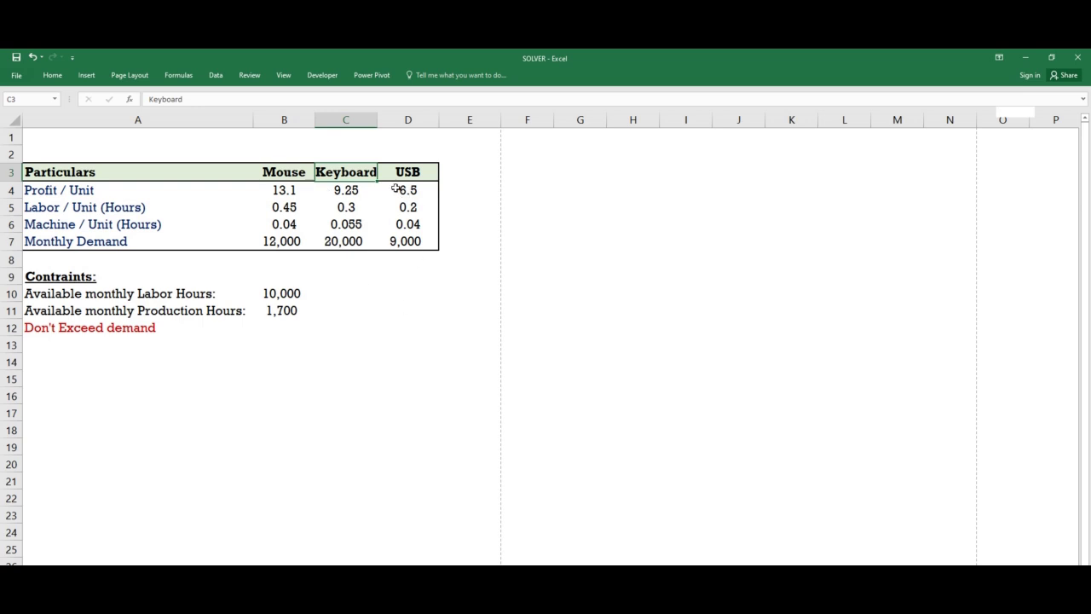
left_click(396, 173)
left_click_drag(293, 171, 392, 171)
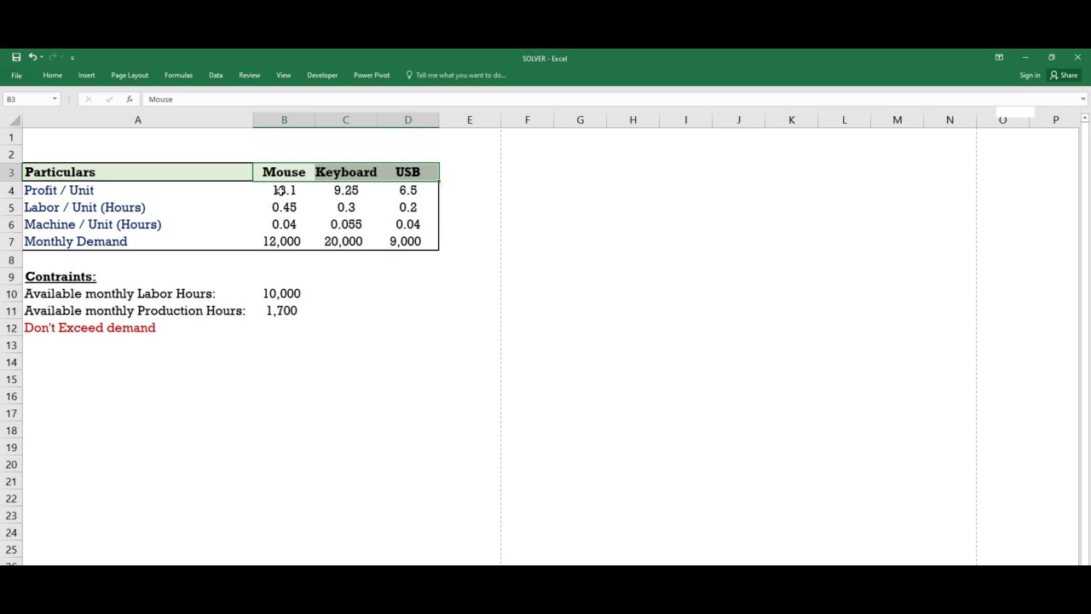
left_click_drag(281, 190, 404, 242)
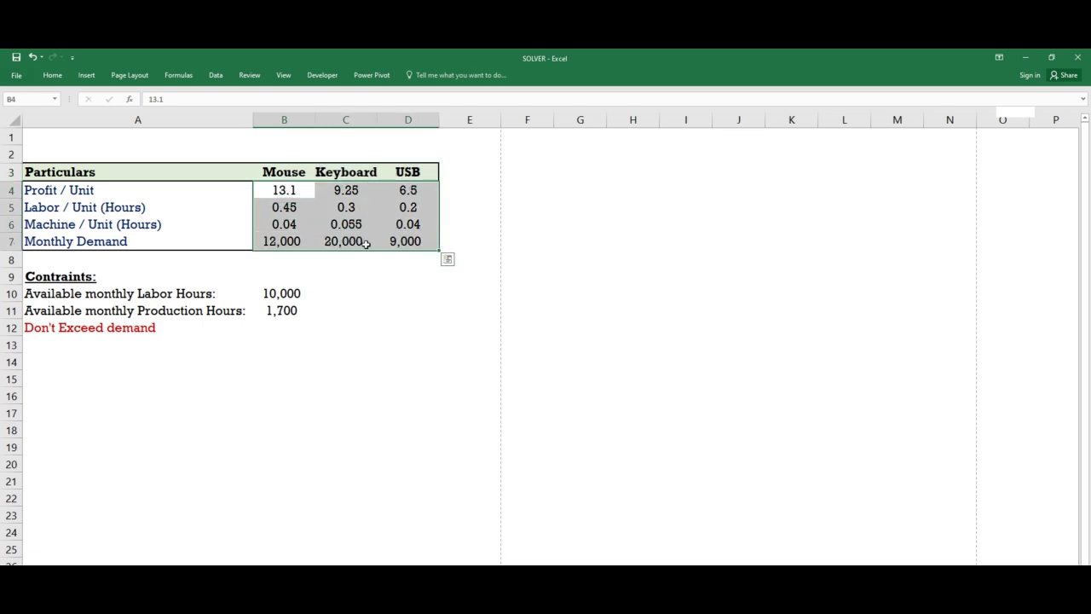
left_click(34, 190)
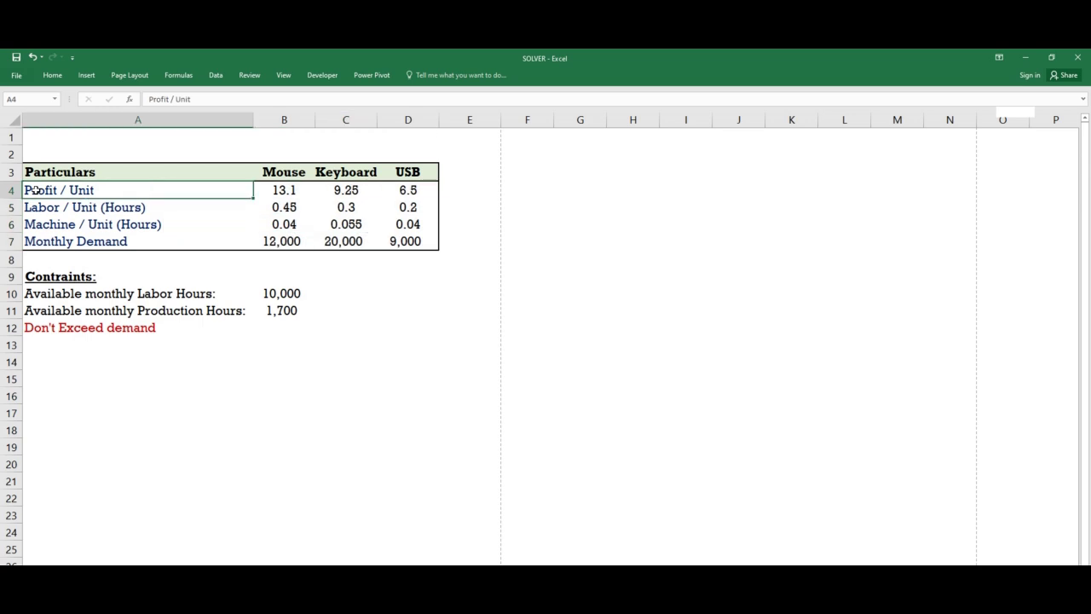
Examine the profit per unit in row 4 and the labor hours per unit in row 5 for each product.
left_click(283, 173)
left_click(282, 190)
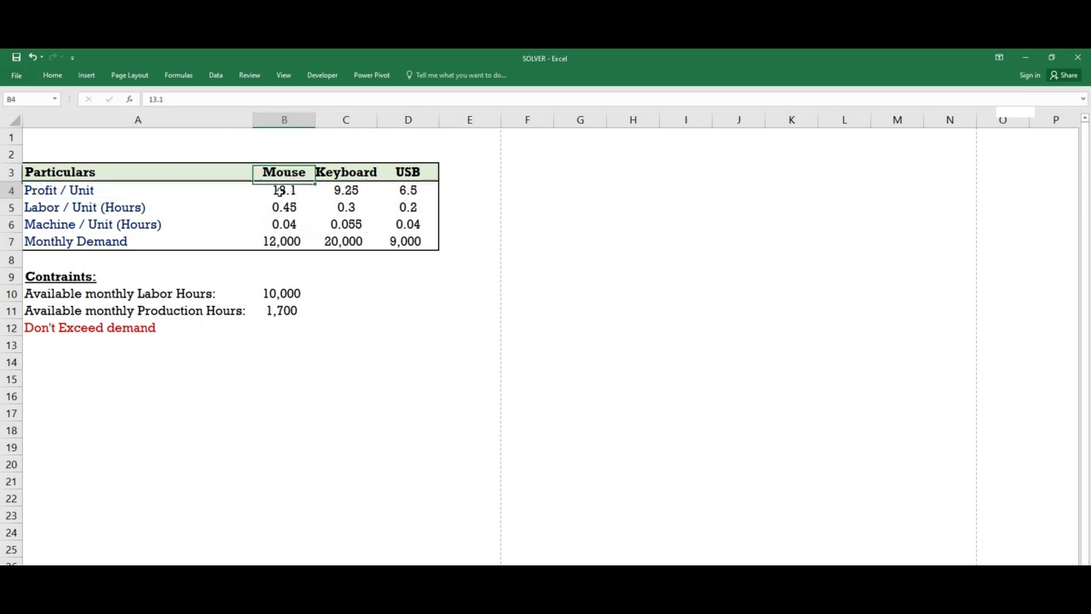
left_click(357, 178)
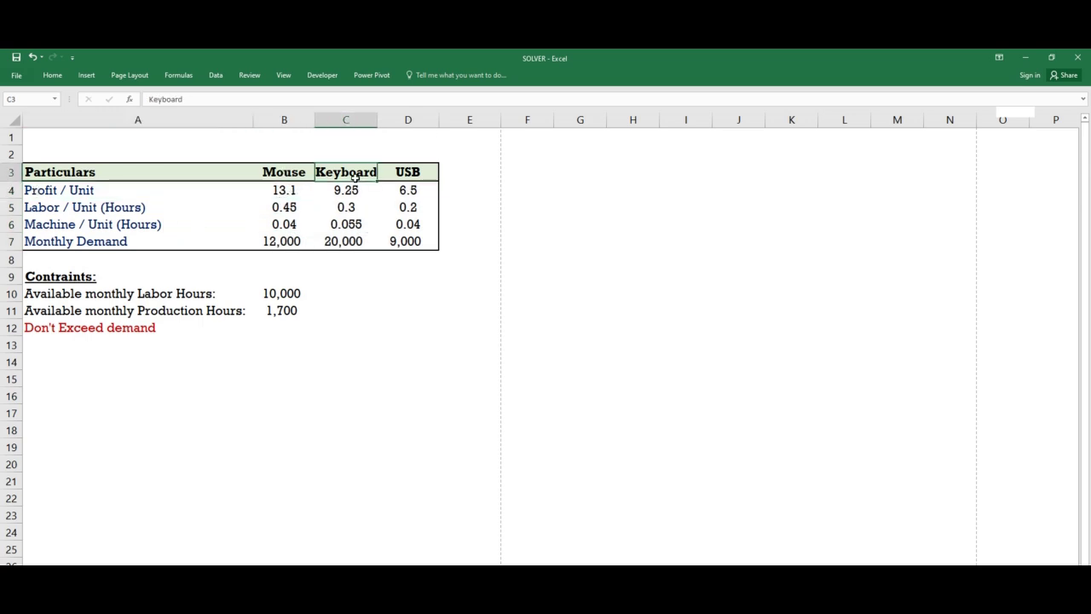
left_click(350, 194)
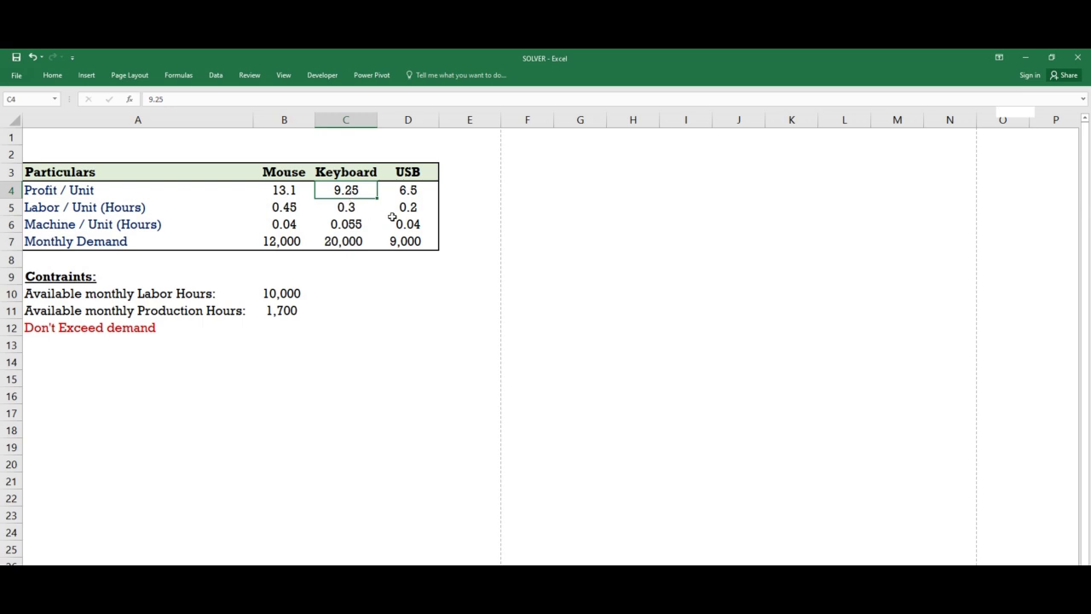
left_click(416, 174)
left_click(410, 194)
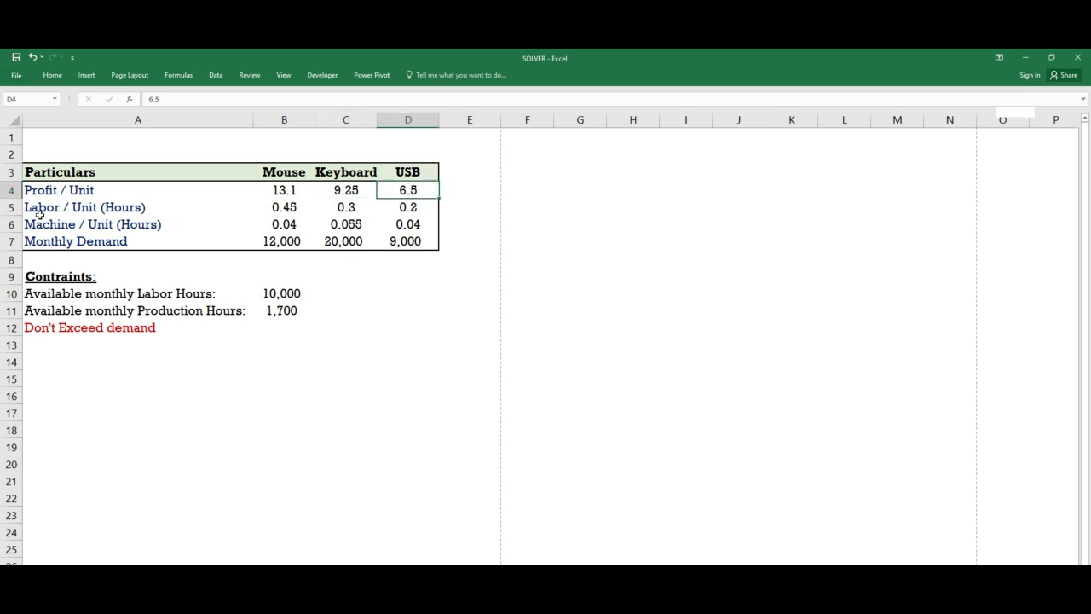
left_click(75, 207)
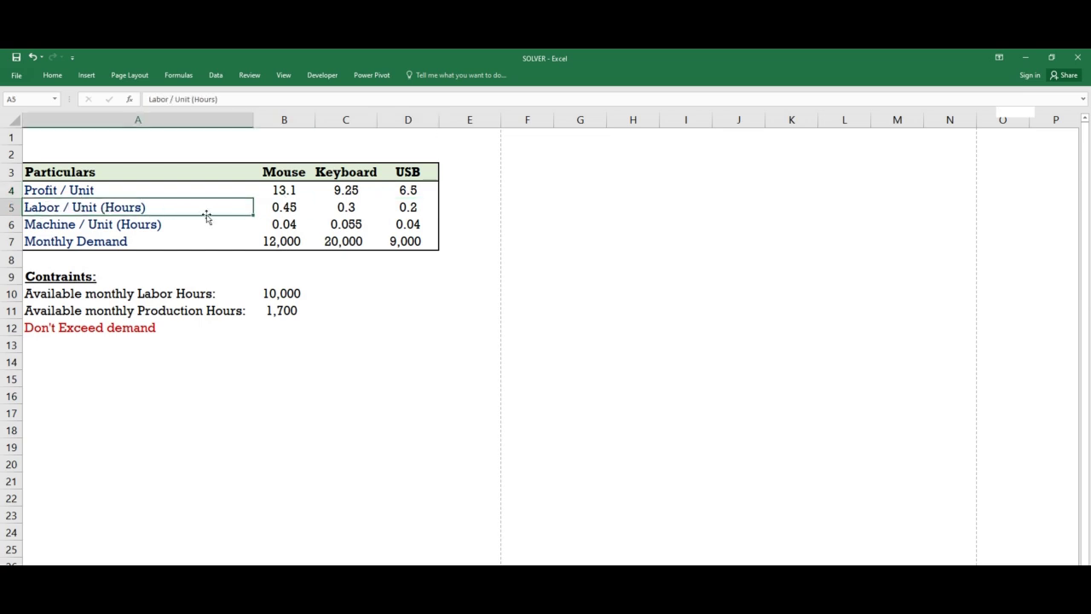
left_click(283, 210)
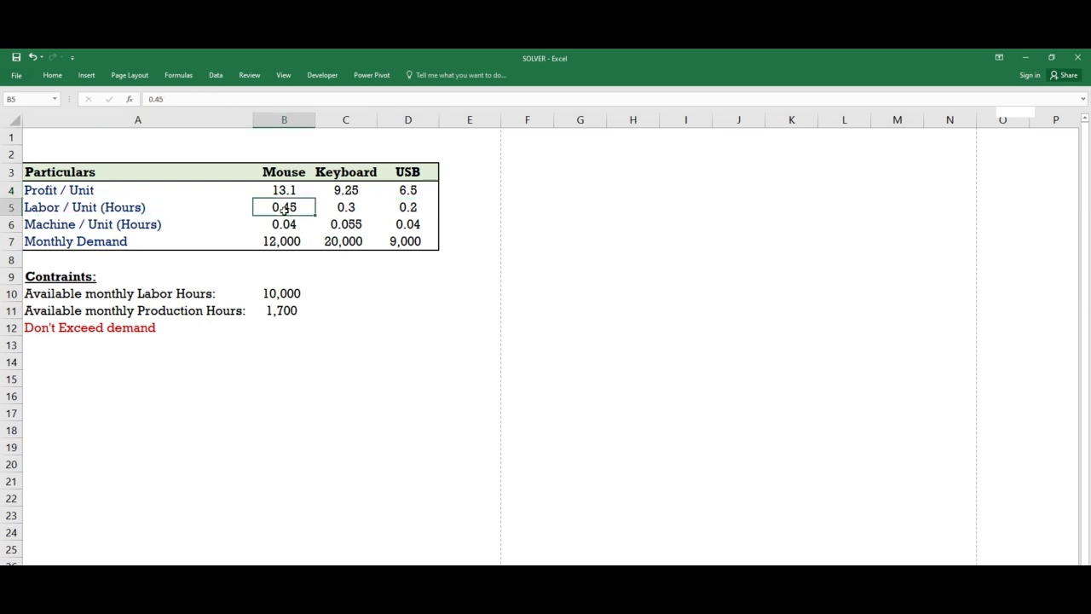
left_click(278, 172)
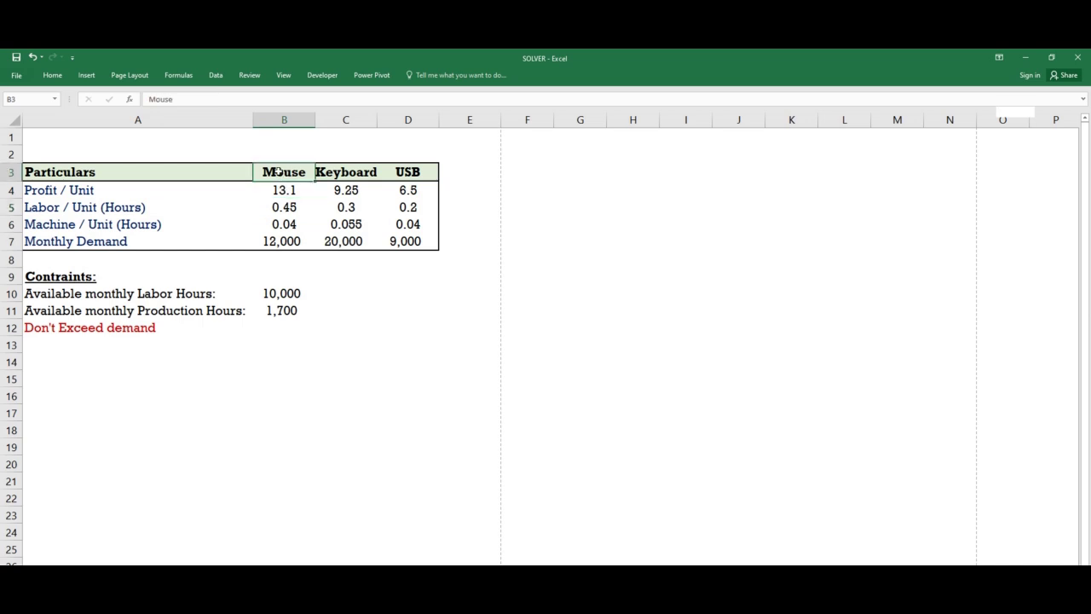
left_click(345, 208)
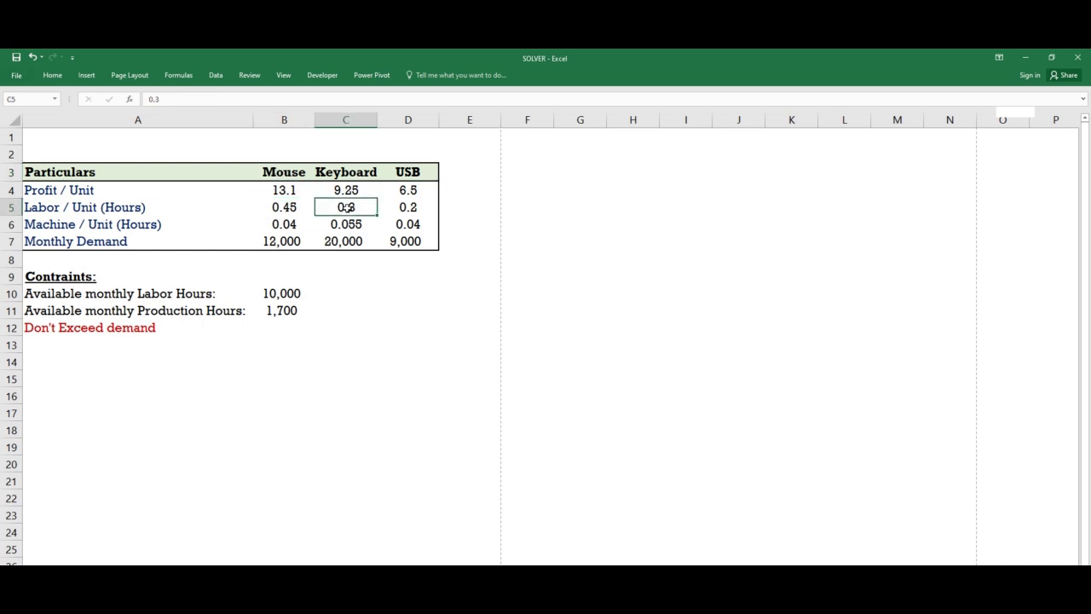
left_click(342, 175)
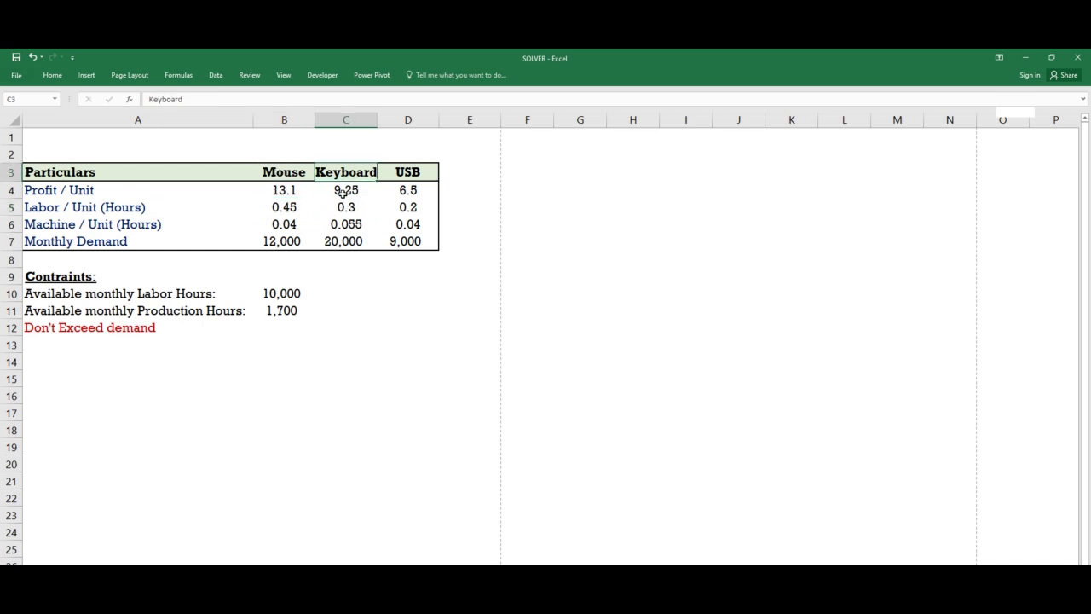
left_click(407, 208)
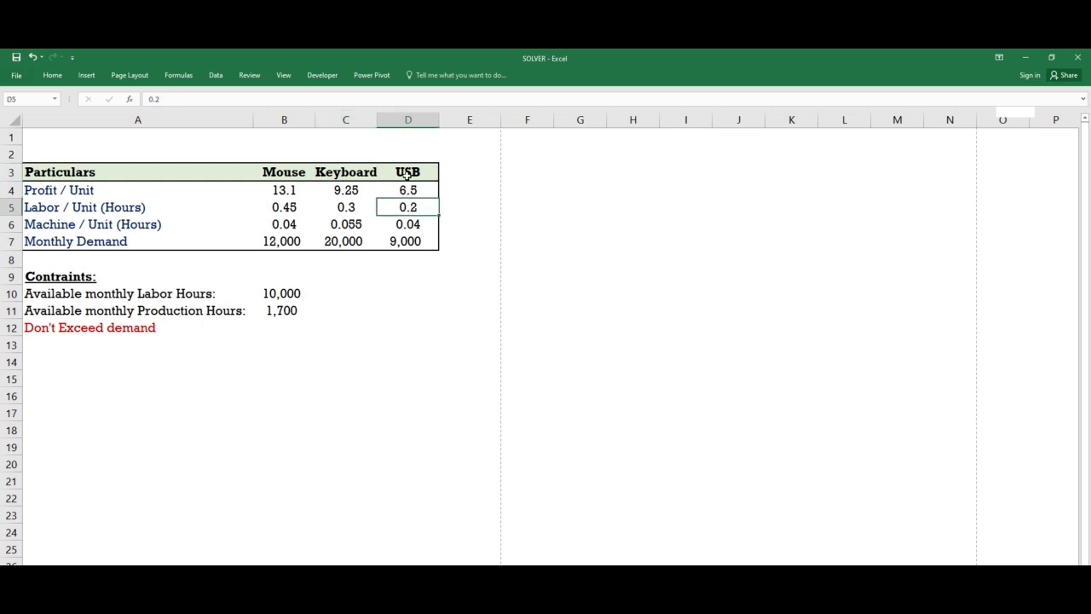
left_click(407, 174)
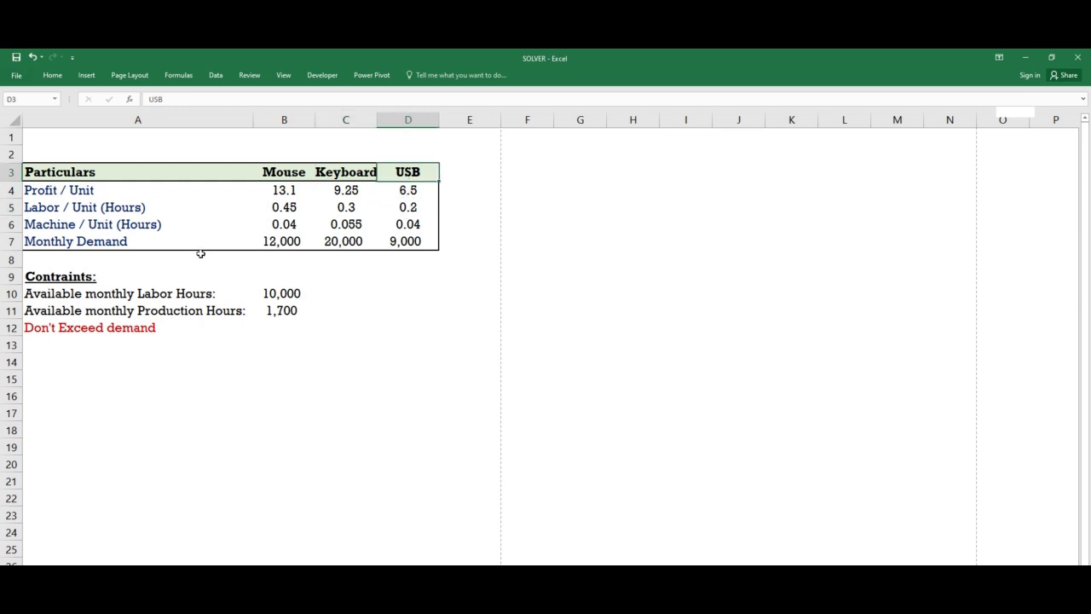
Examine the machine hours per unit in row 6 and the monthly demand in row 7 for each product.
left_click(49, 224)
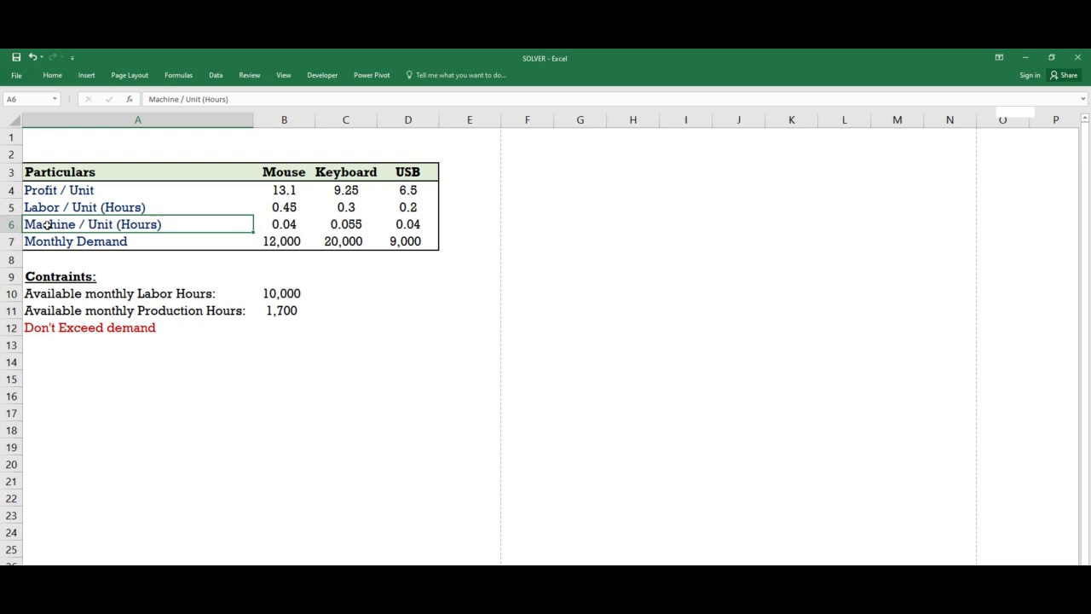
left_click_drag(291, 173, 418, 182)
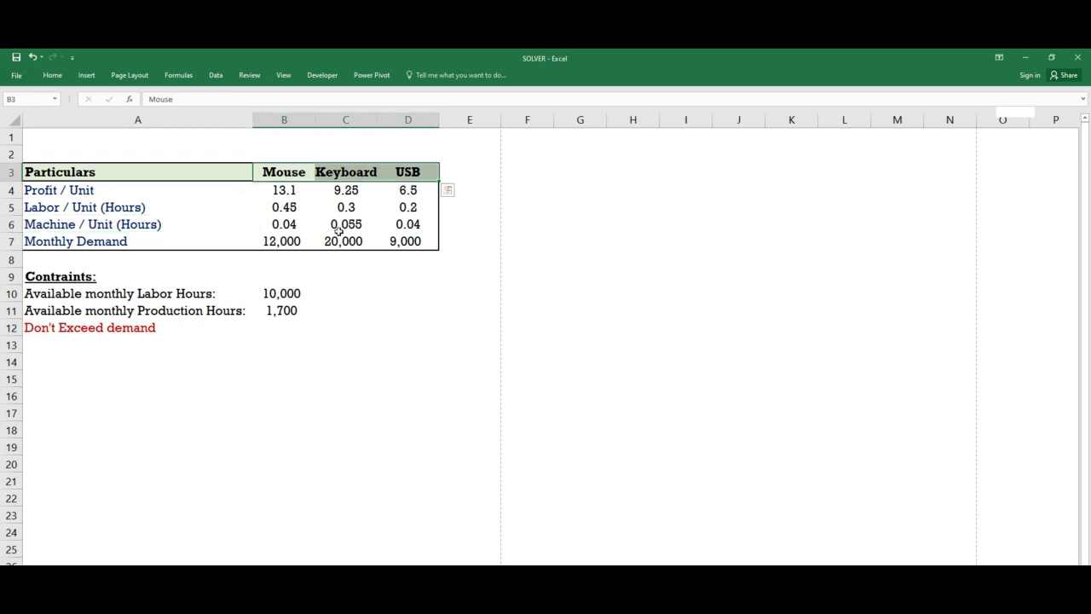
left_click(285, 226)
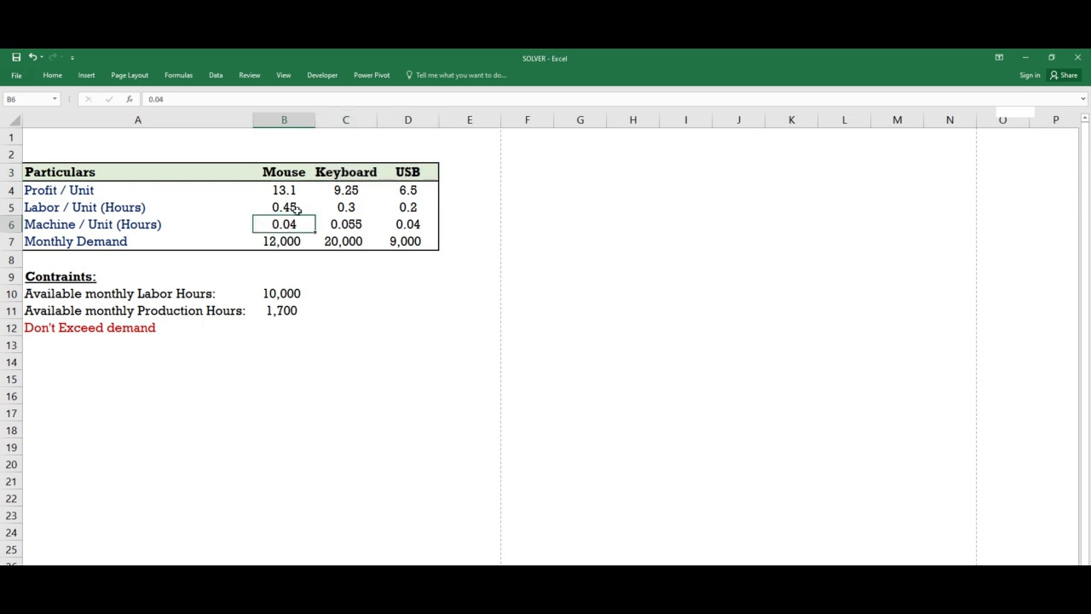
left_click(333, 226)
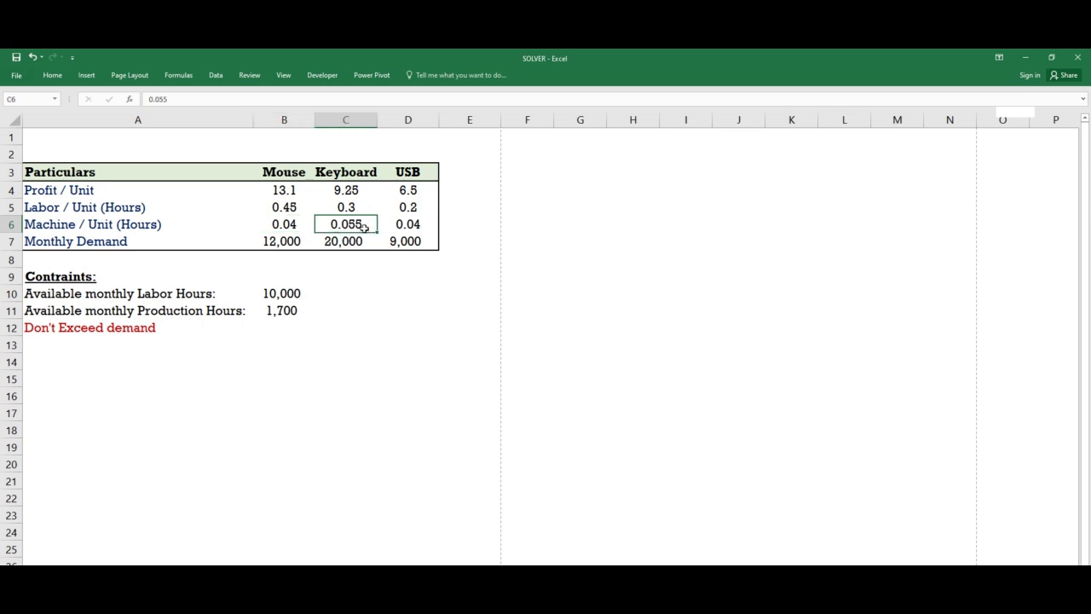
left_click(407, 227)
left_click(402, 179)
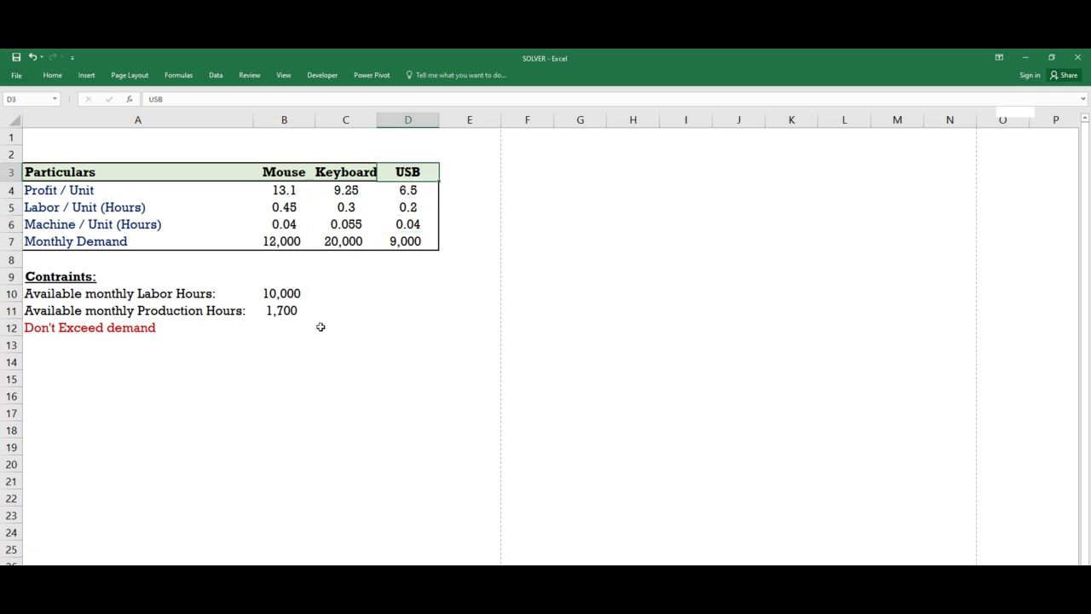
left_click(12, 242)
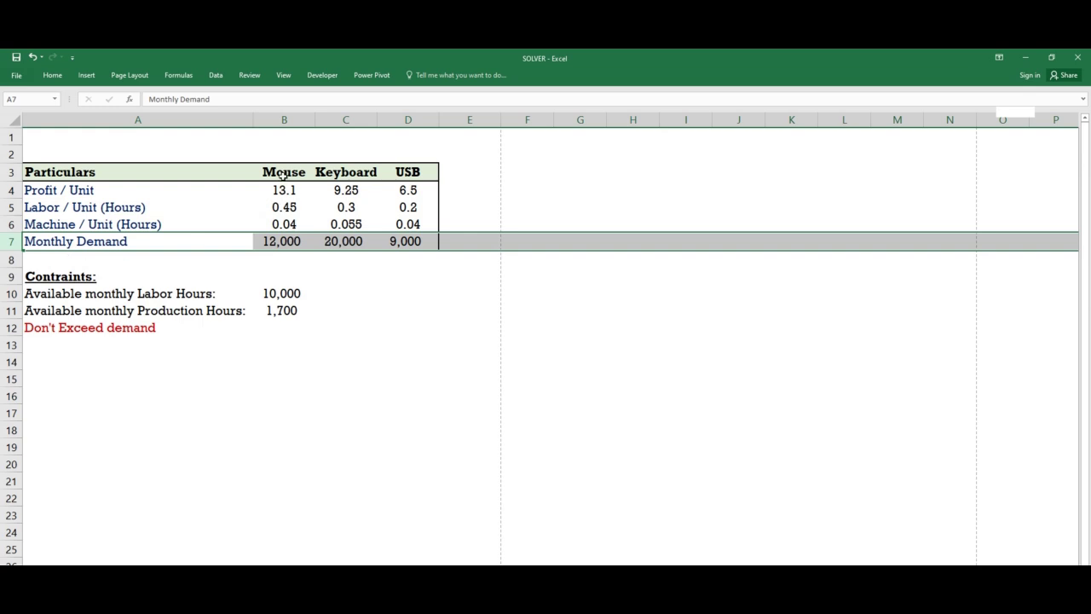
left_click(284, 241)
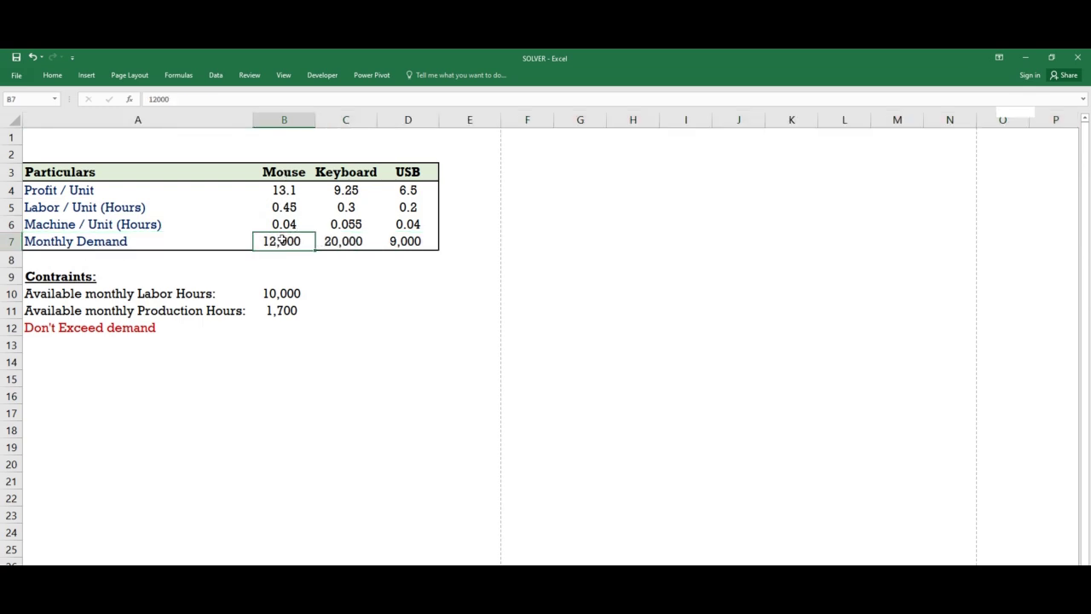
left_click(279, 173)
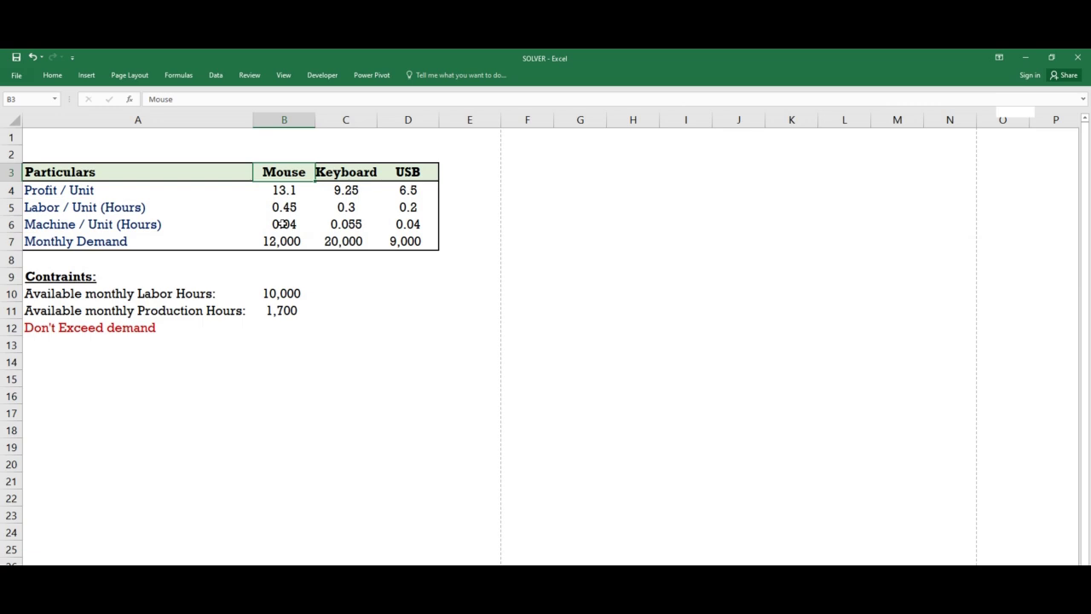
left_click(356, 241)
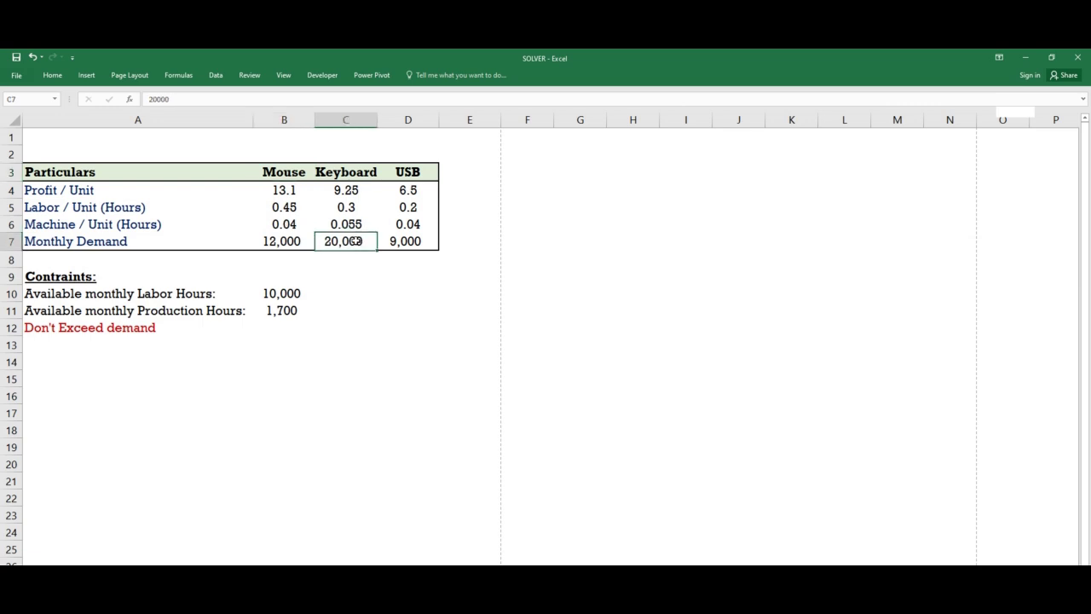
left_click(341, 173)
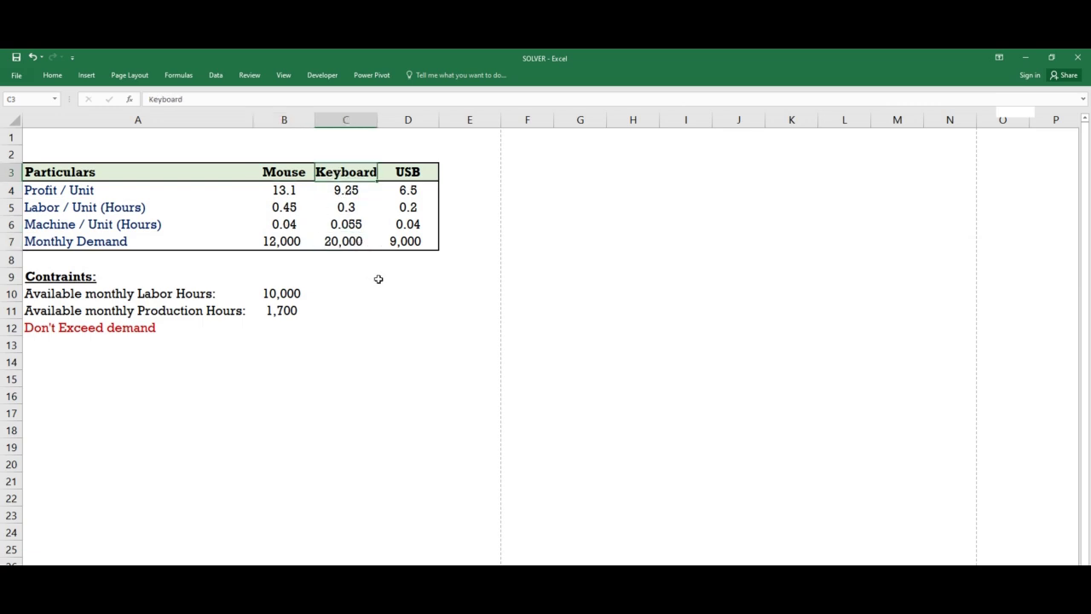
left_click(397, 243)
left_click(399, 173)
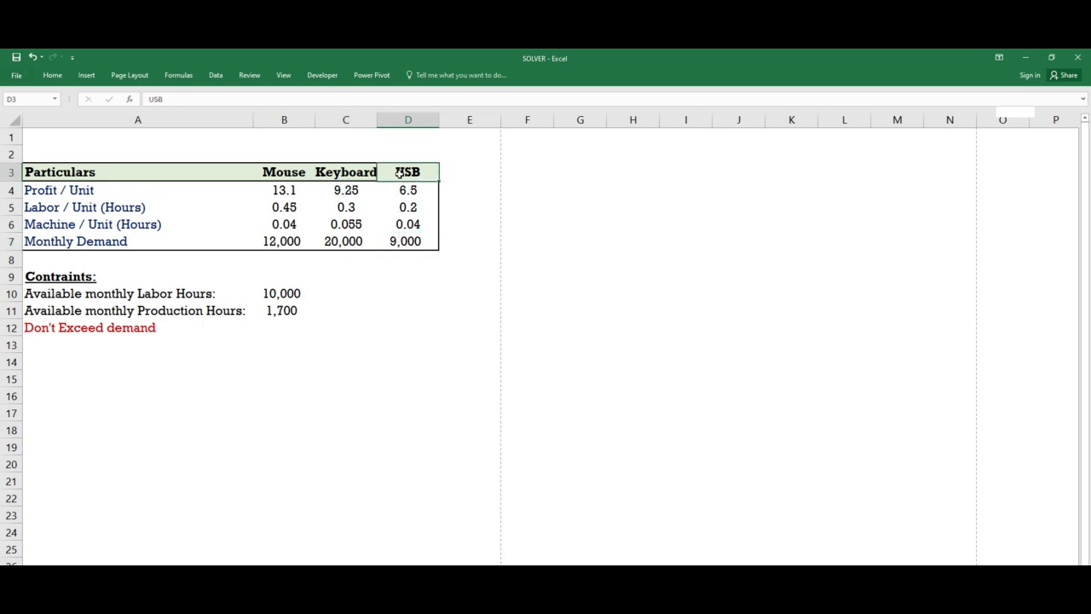
left_click_drag(51, 191, 408, 243)
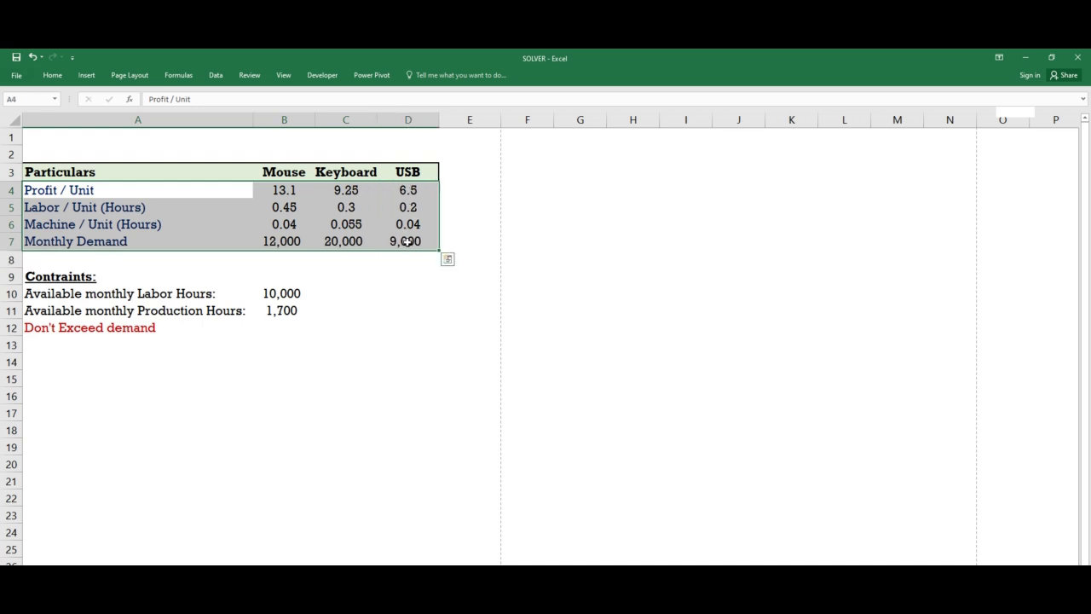
Compare the available monthly labor and production hours in B10:B11 with the per-unit hours and monthly demand of the products.
left_click(64, 295)
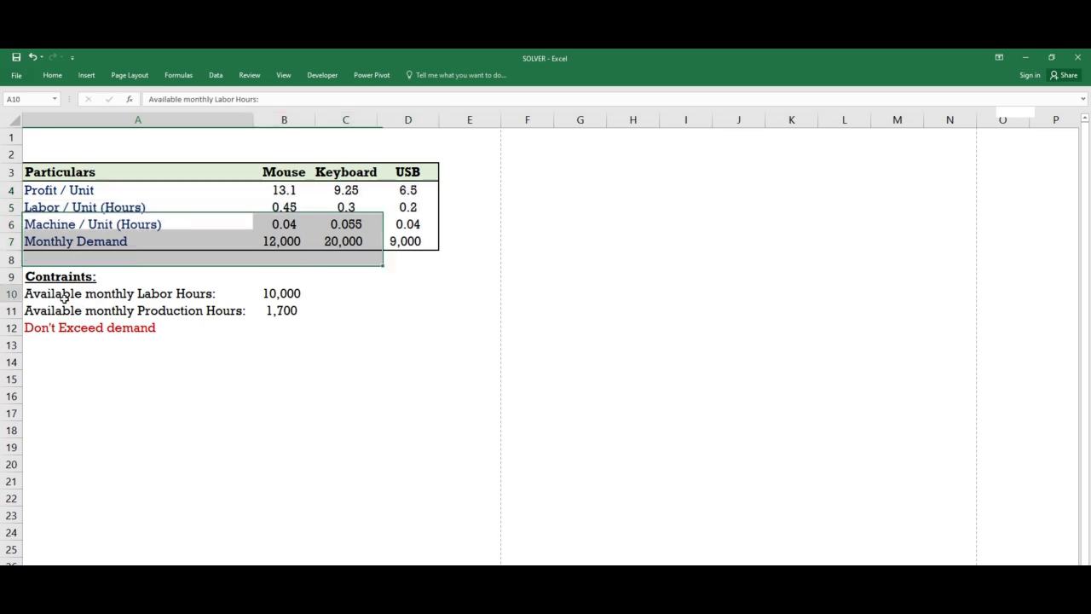
left_click(11, 207)
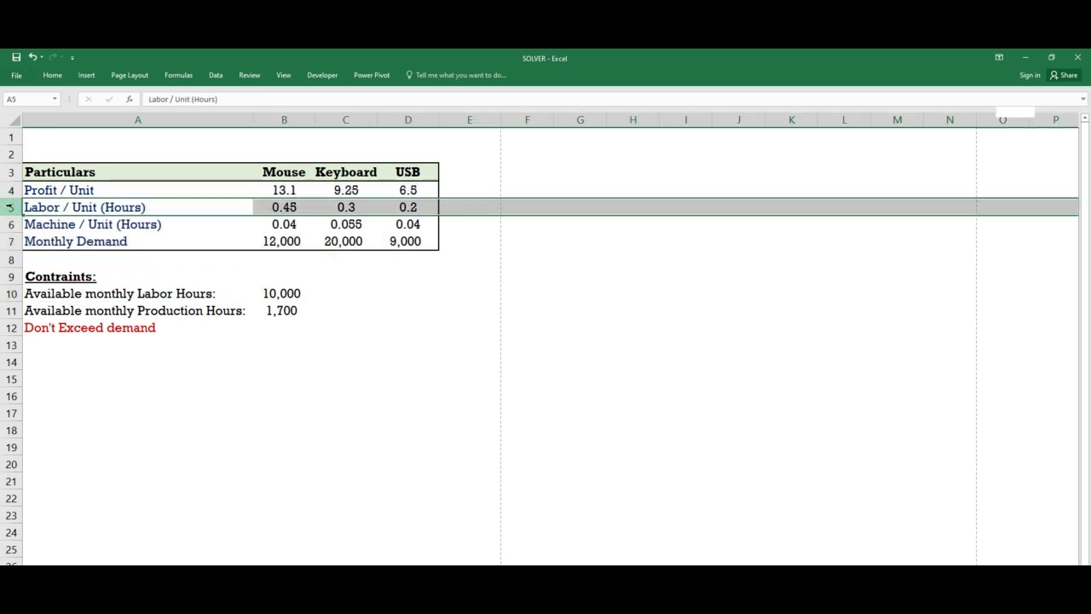
left_click(282, 295)
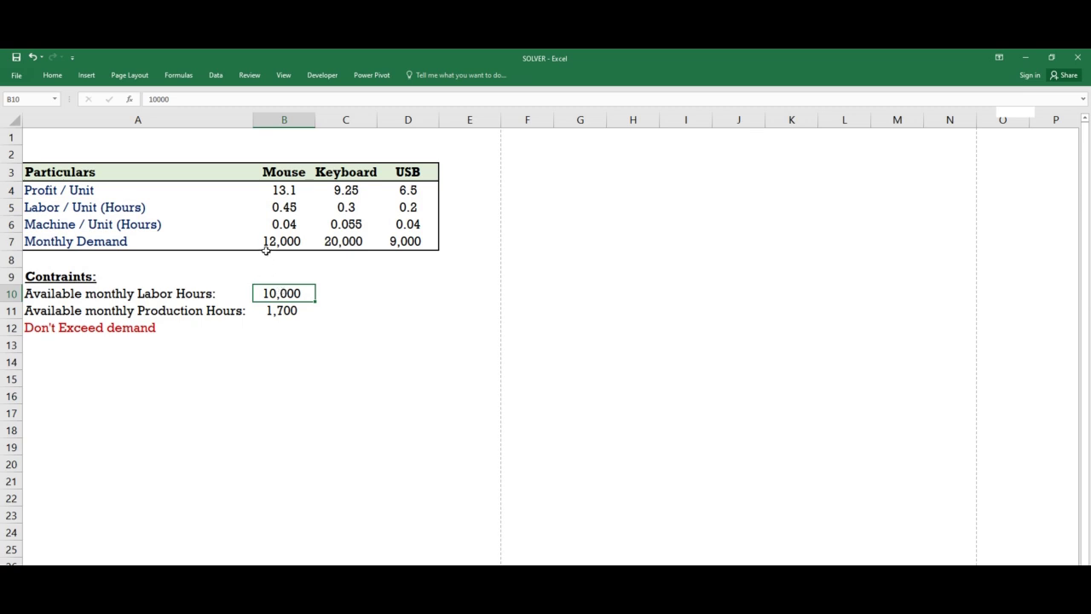
left_click_drag(271, 241, 408, 242)
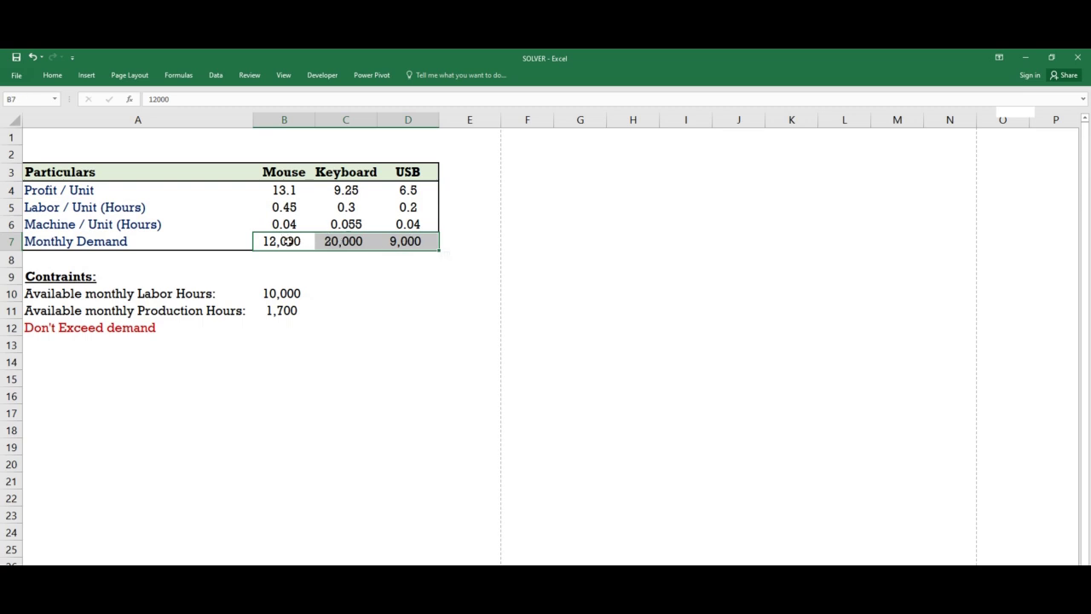
left_click(31, 307)
left_click(12, 311)
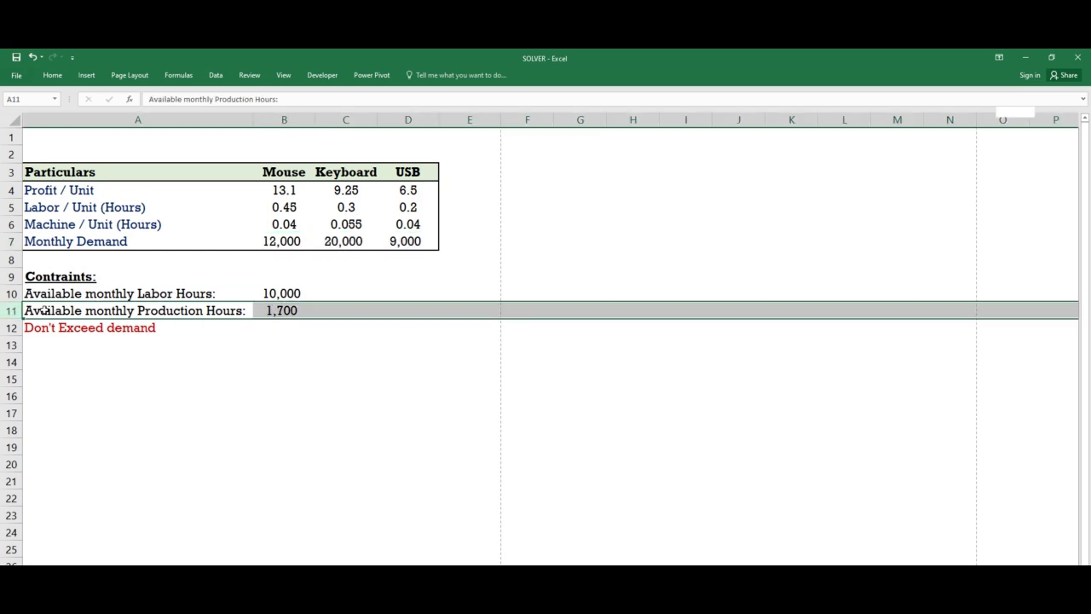
left_click(43, 223)
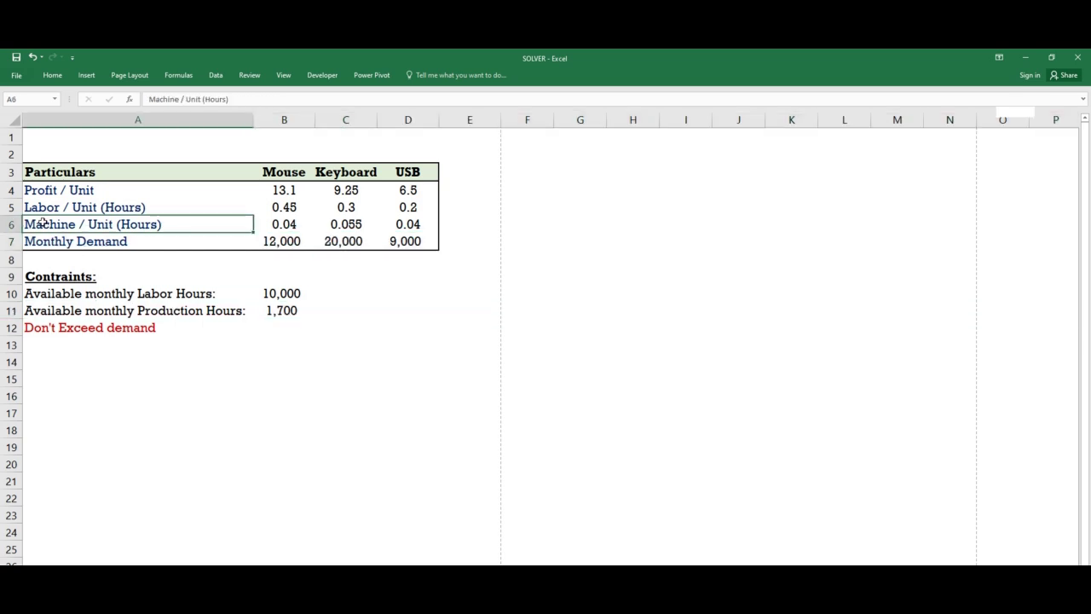
left_click(277, 310)
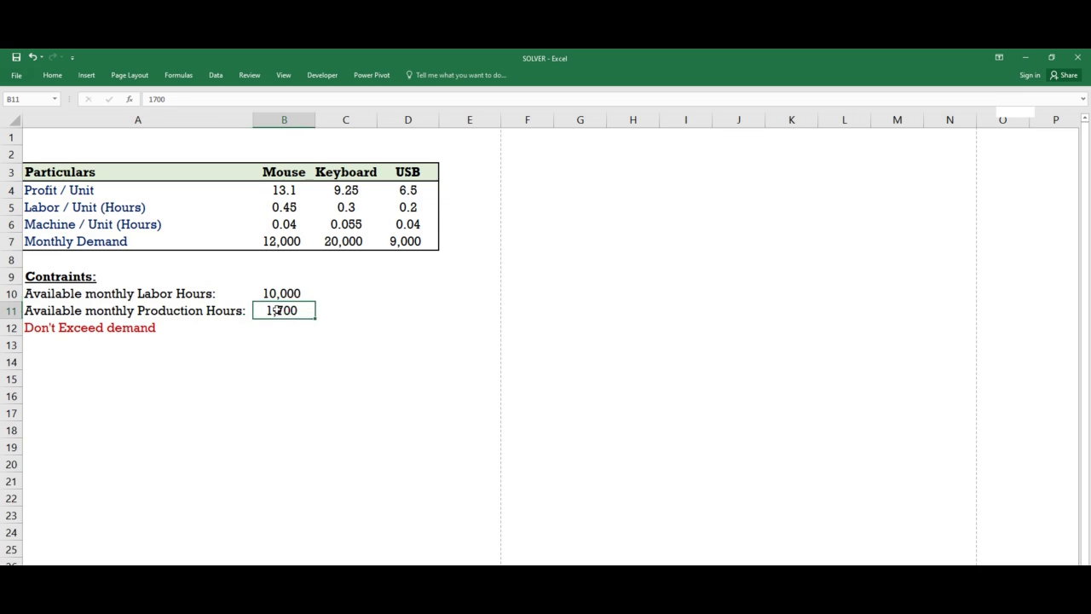
Change the constraint label in A11 to "Available monthly Machine Hours:".
left_click(32, 310)
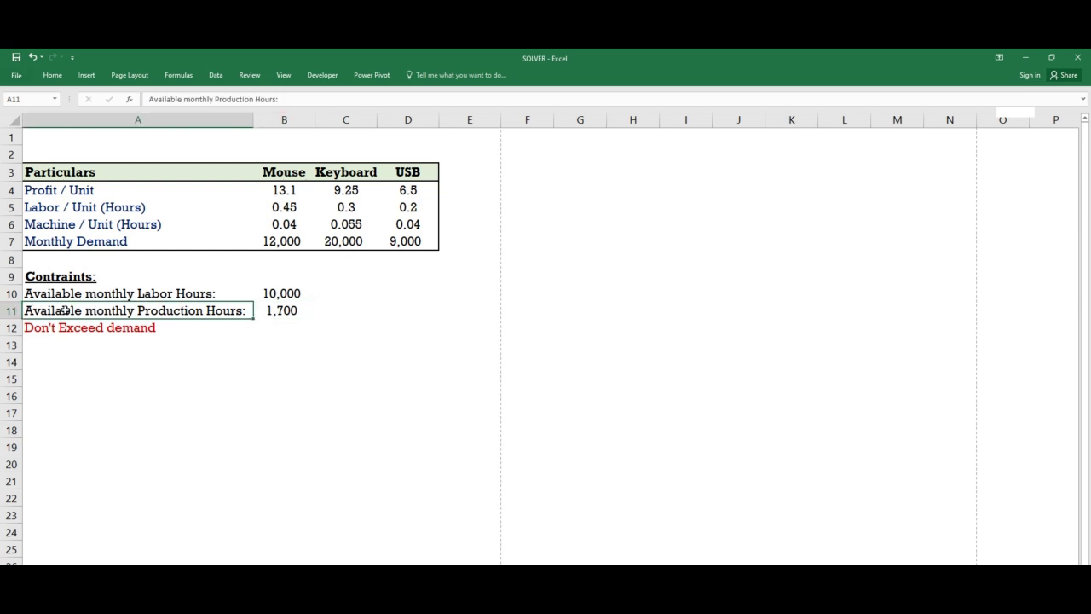
left_click(216, 99)
key("ctrl+shift+Right")
type("Machine")
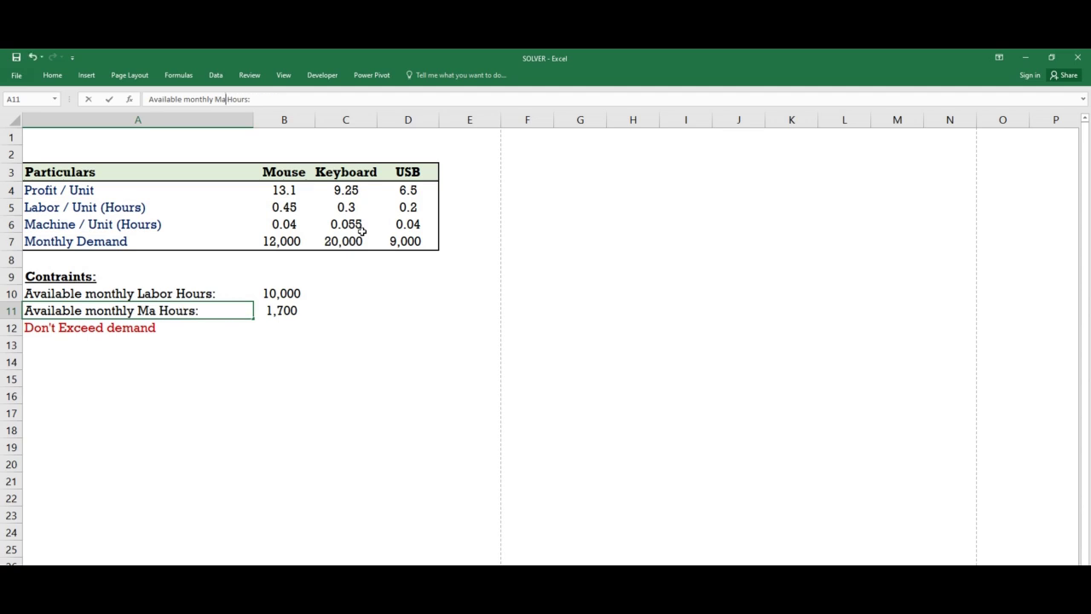
key("Return")
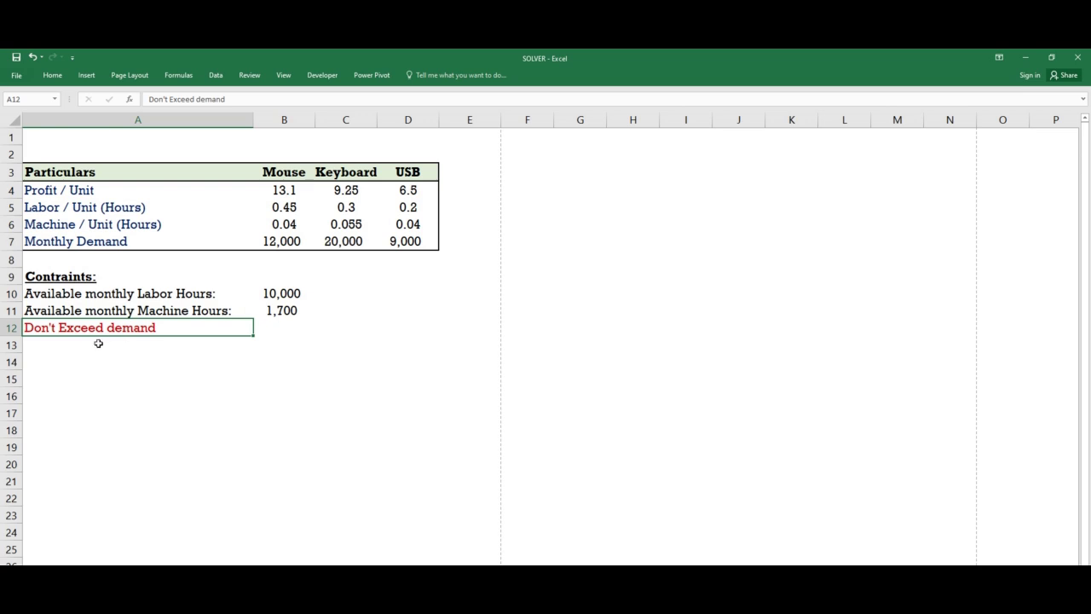
Examine the monthly demand of the mouse, keyboard and USB in row 7 against the demand constraint in row 12.
left_click(65, 247)
left_click(270, 245)
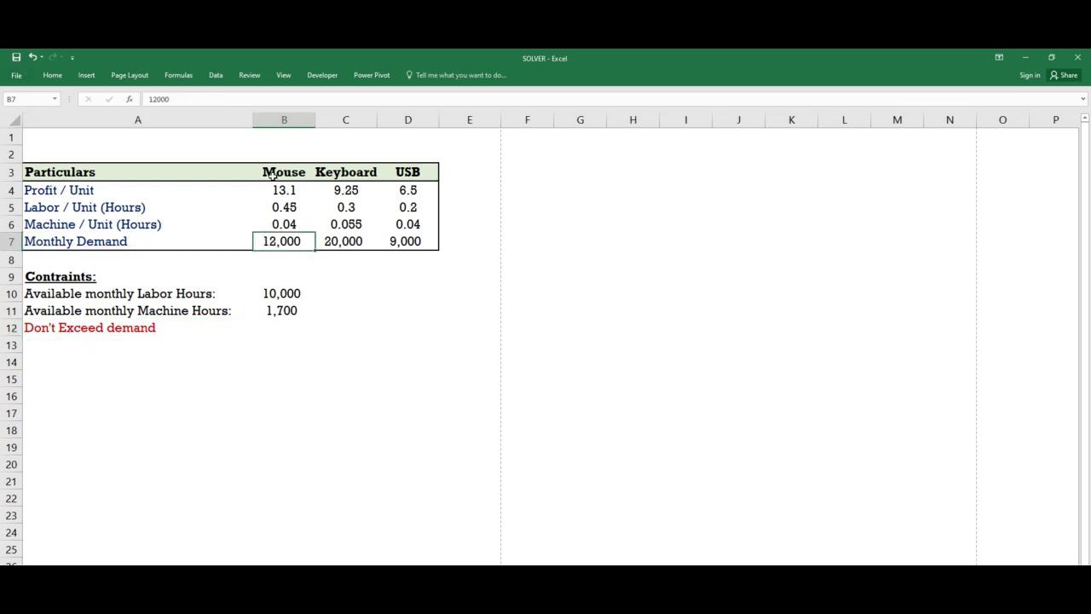
left_click(335, 243)
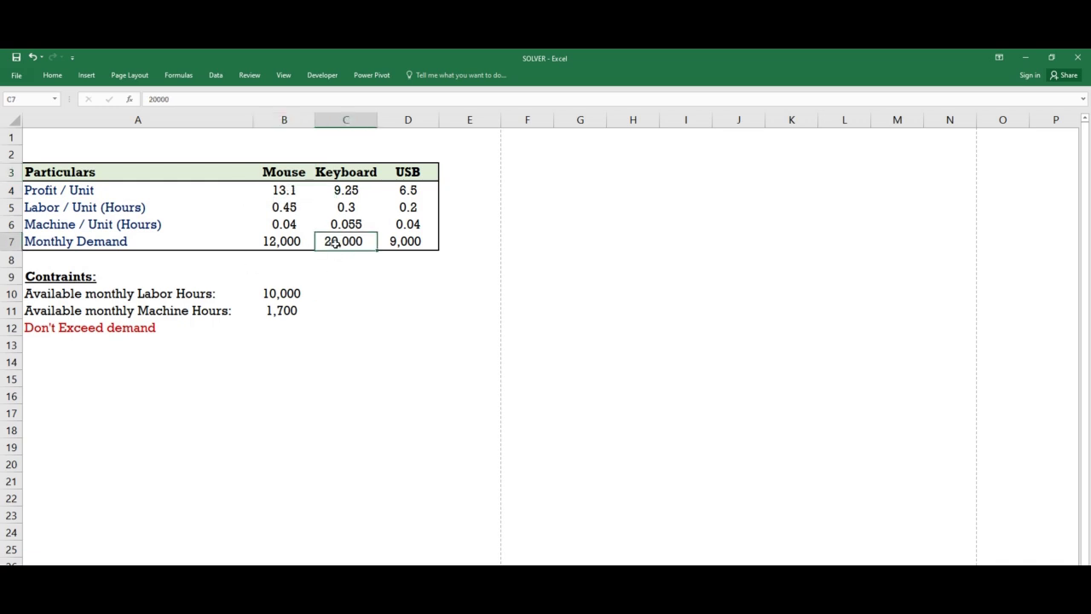
left_click(343, 173)
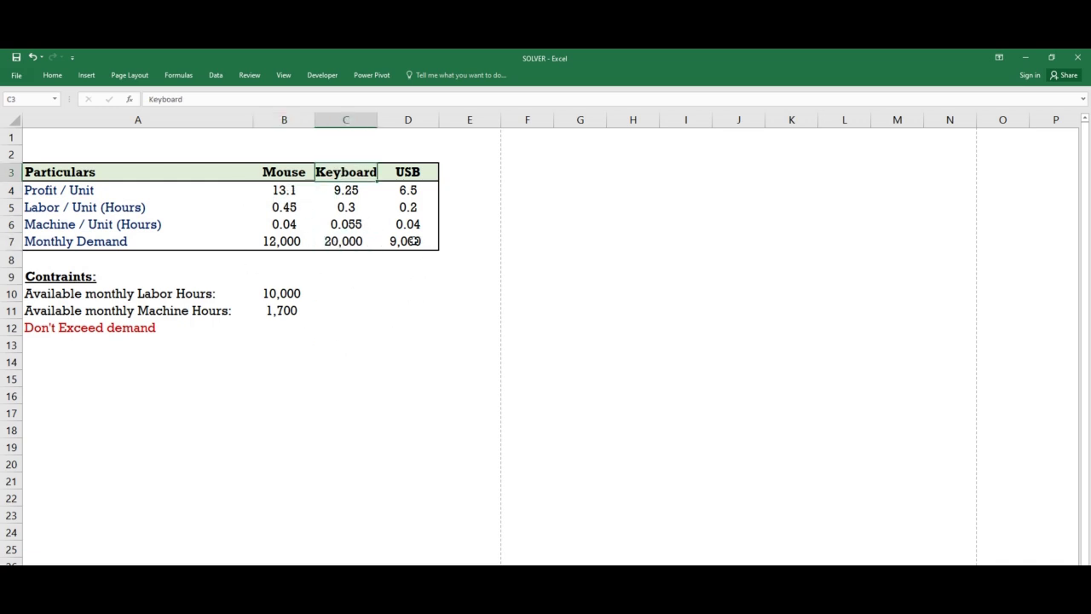
left_click(413, 242)
left_click(410, 175)
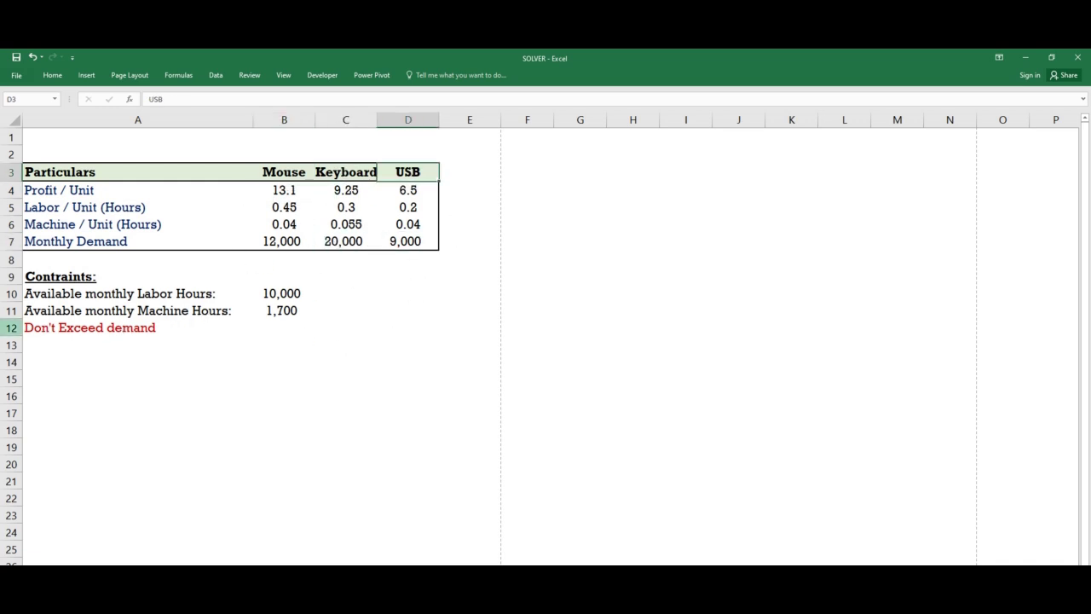
left_click(11, 329)
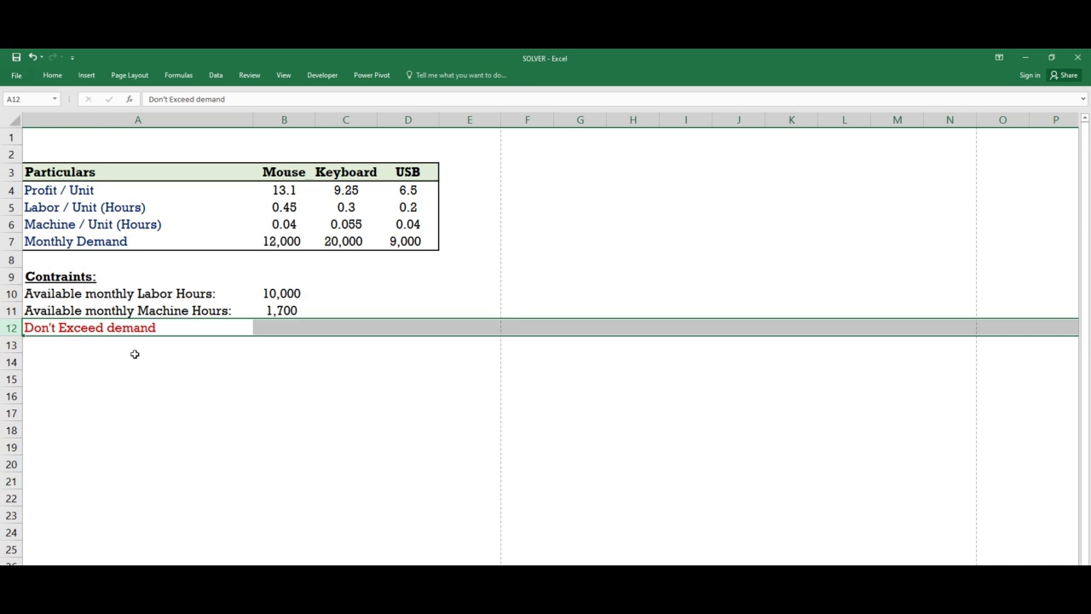
Compare the available labor and machine hours in B10:B11 with each product's monthly demand in B7:D7.
left_click(281, 294)
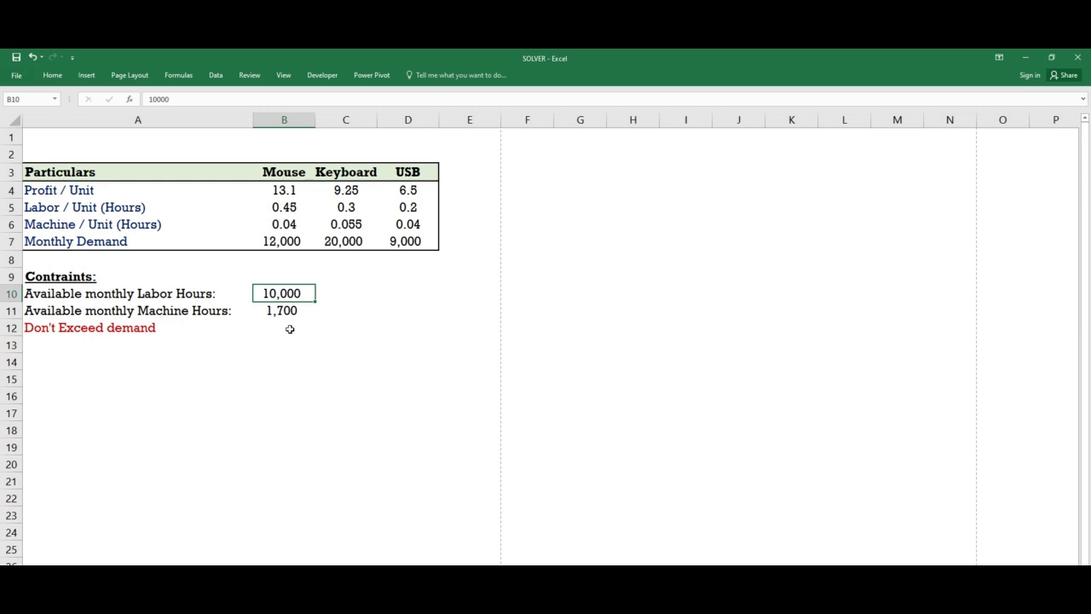
left_click(284, 312)
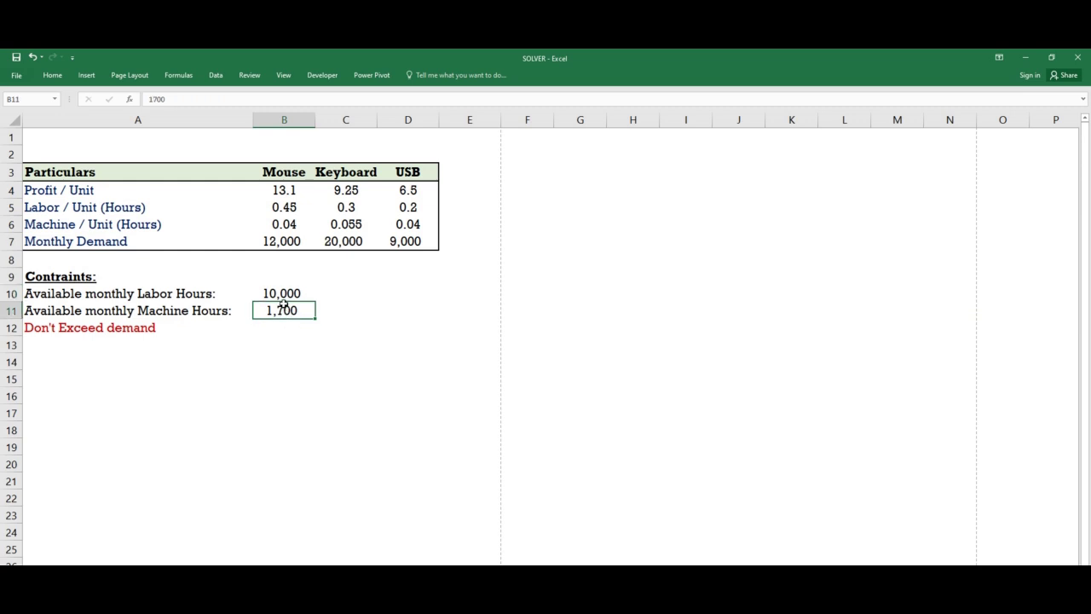
left_click(278, 277)
left_click(278, 242)
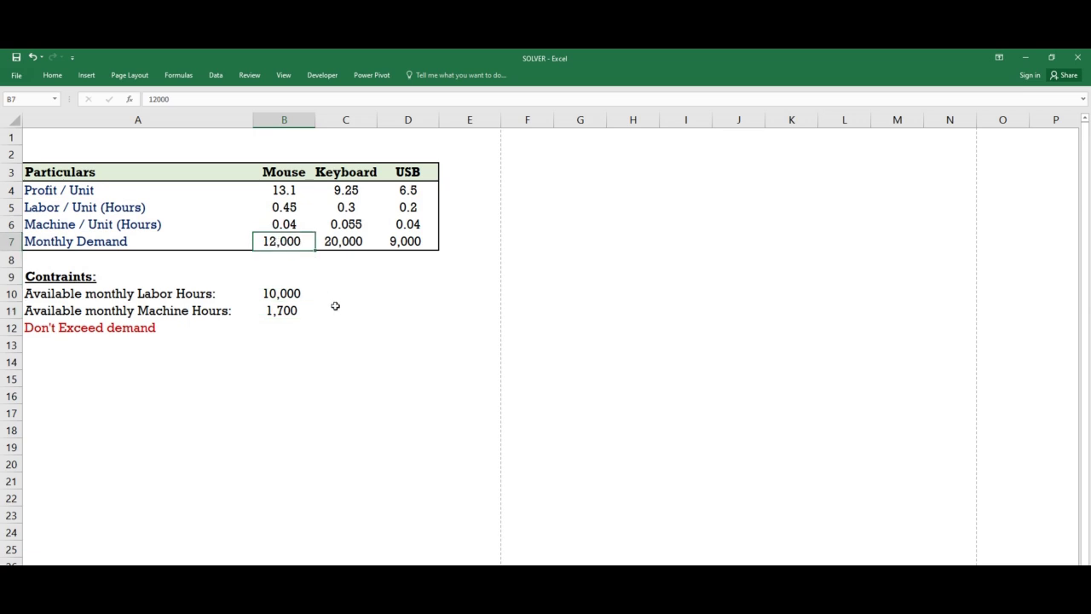
left_click(345, 238)
left_click(409, 246)
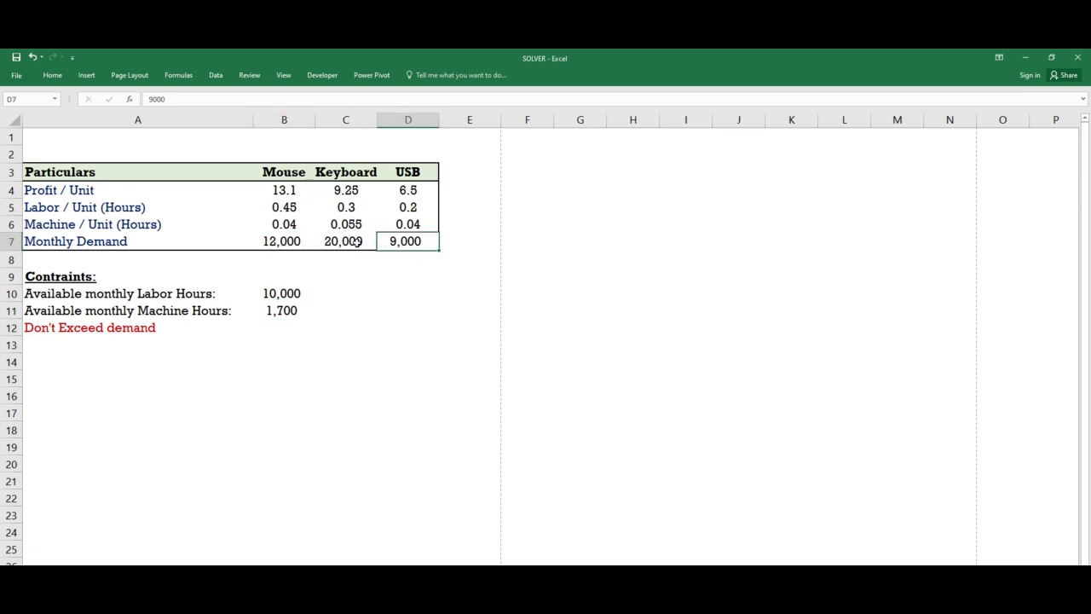
Review the product figures in A4:D7 together with the labor and machine hour limits in rows 10 and 11.
left_click(273, 195)
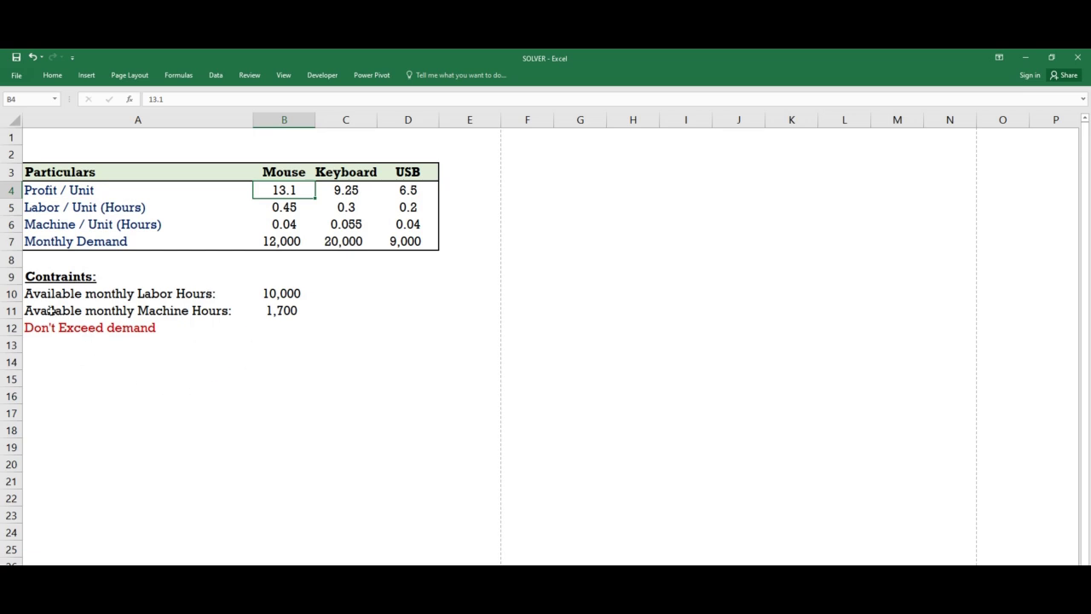
left_click(102, 313)
left_click(271, 310)
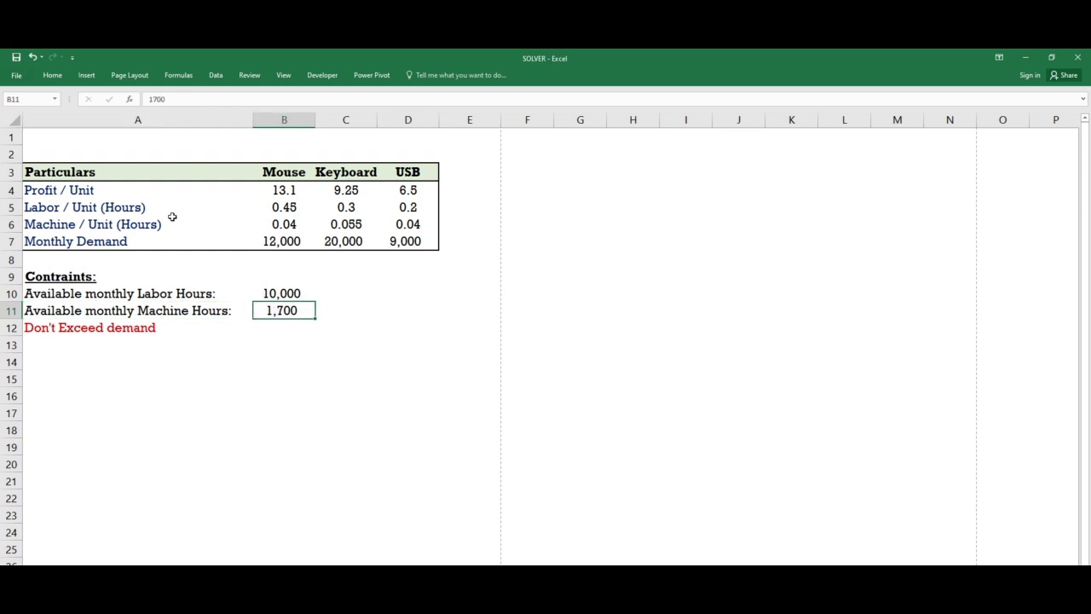
left_click_drag(51, 189, 405, 241)
left_click(46, 298)
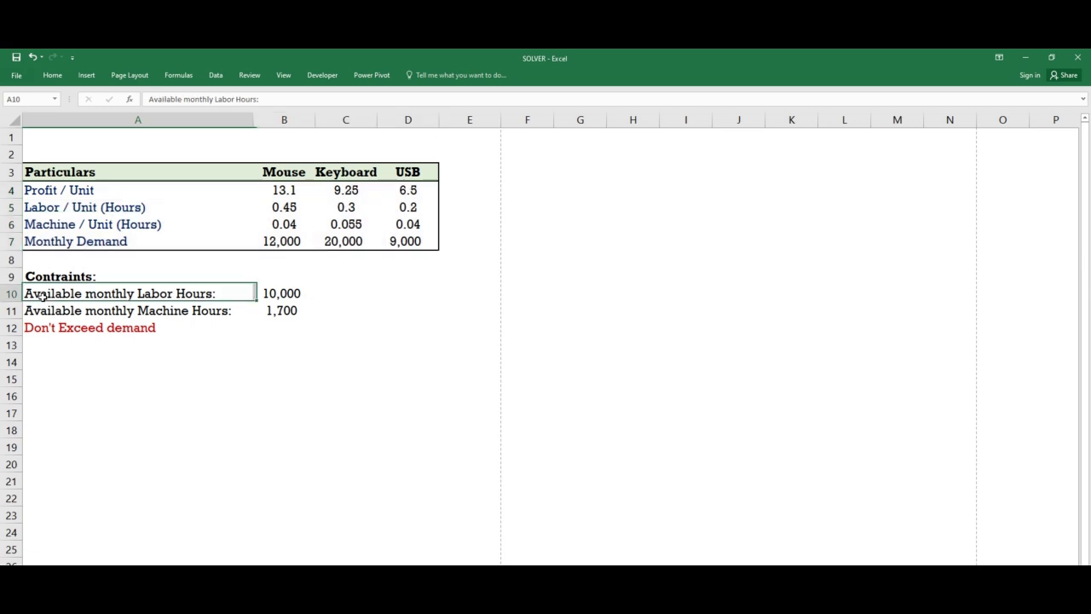
left_click(278, 296)
left_click_drag(42, 196, 406, 238)
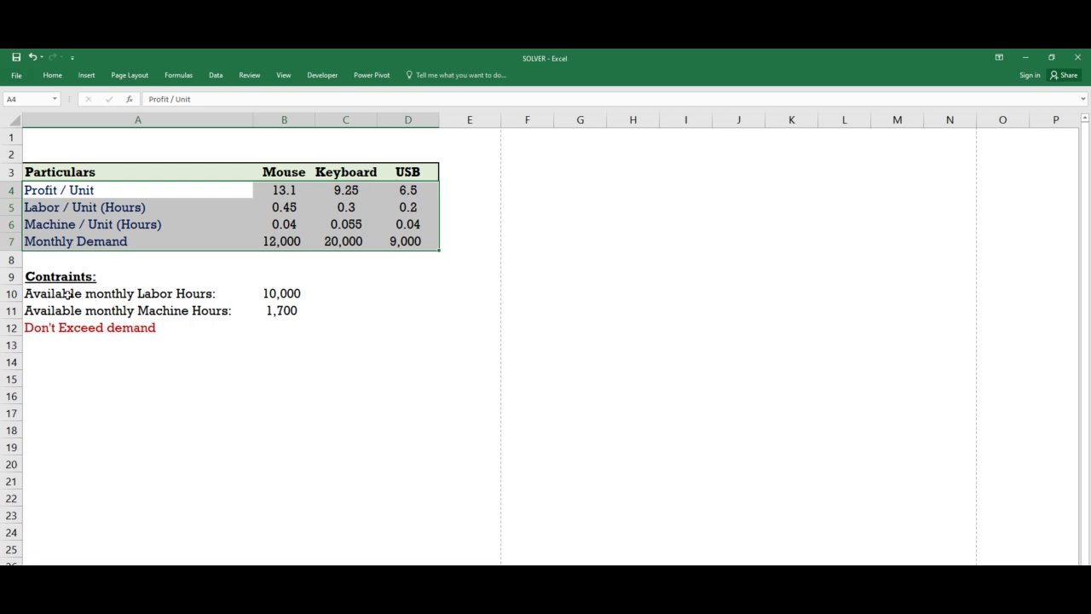
Enter the label "PRODUCTION UNITS" in A14.
left_click(65, 364)
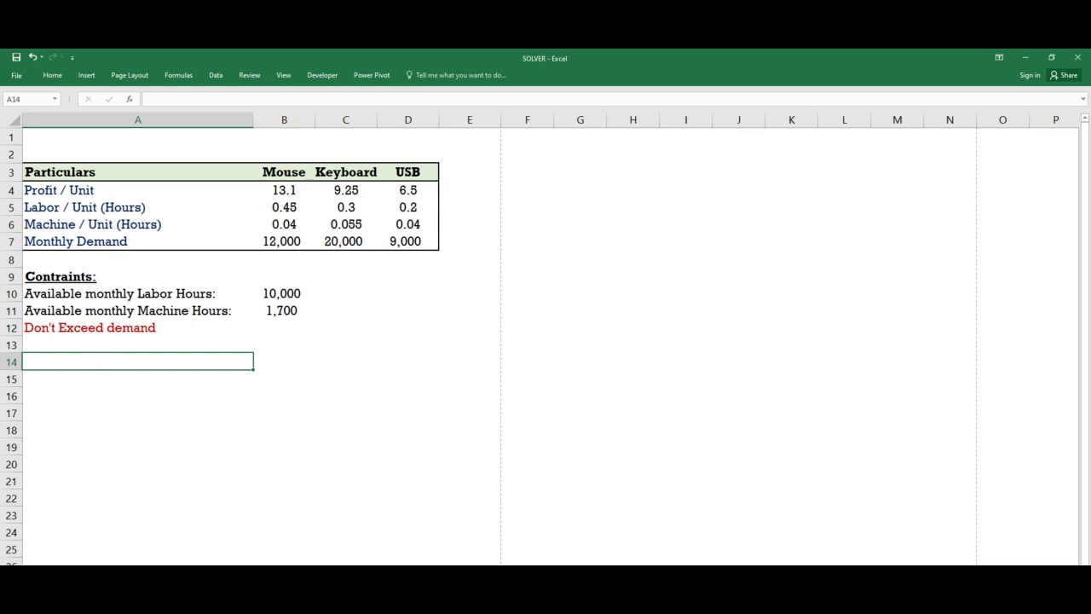
type("PRODUCTIN")
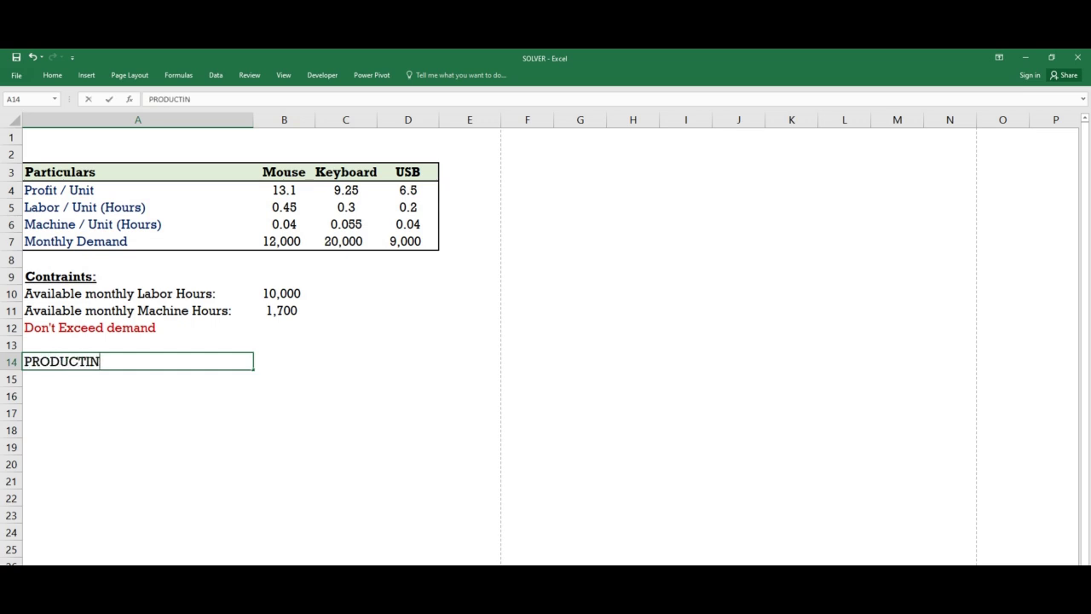
key("BackSpace")
type("ION UNITS")
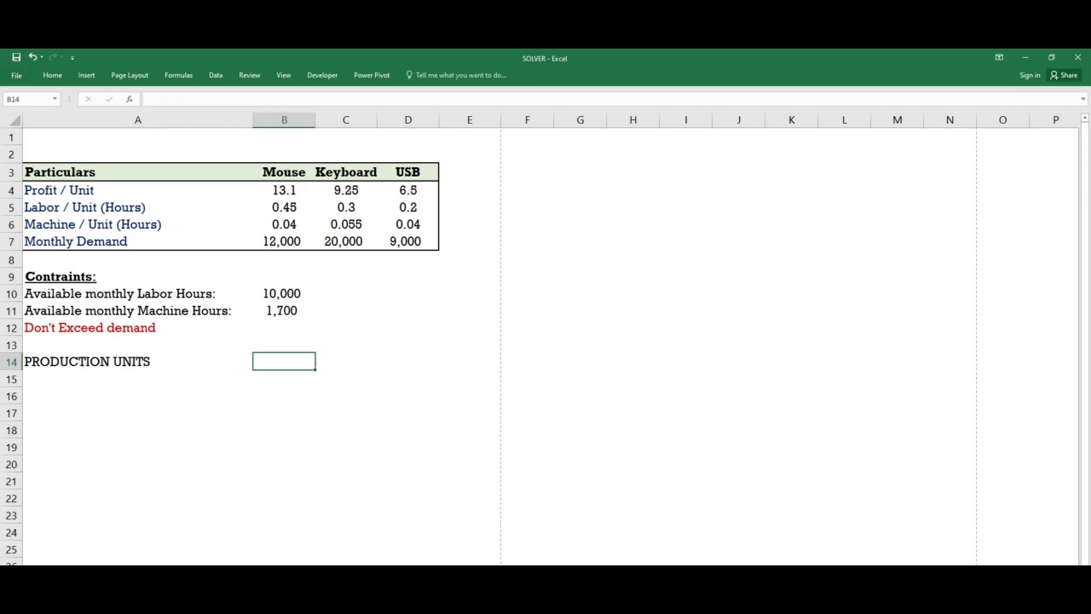
Link the mouse production units in B14 to its monthly demand with the formula =B7.
type("=")
key("Up")
key("Up")
key("Up")
key("Up")
key("Up")
key("Up")
key("Up")
key("ctrl+Return")
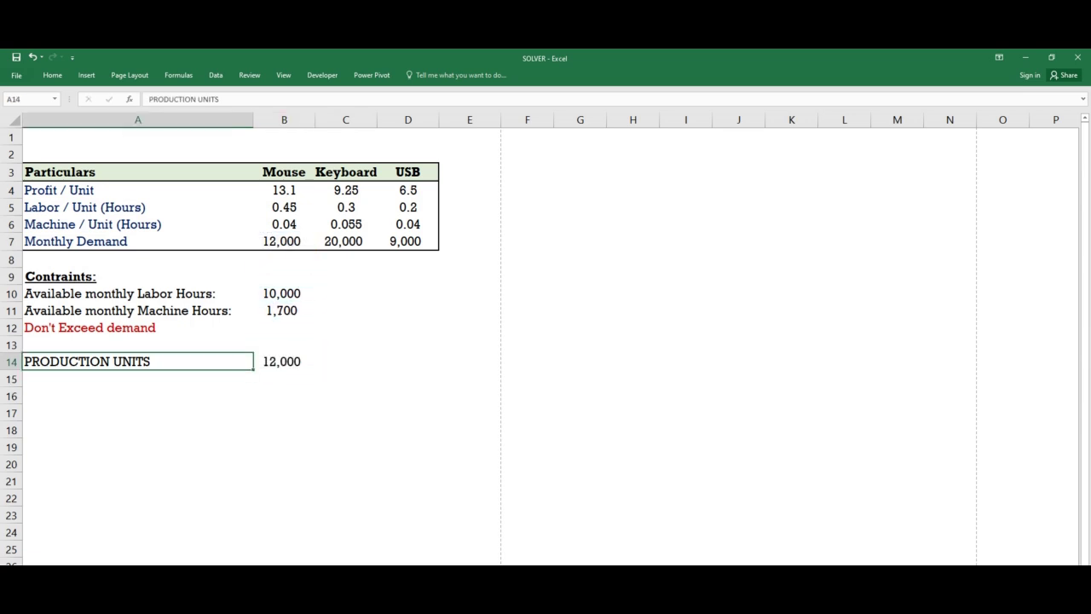
Fill the production units formula from B14 across to the keyboard and USB columns in C14:D14.
key("shift+Right")
key("shift+Right")
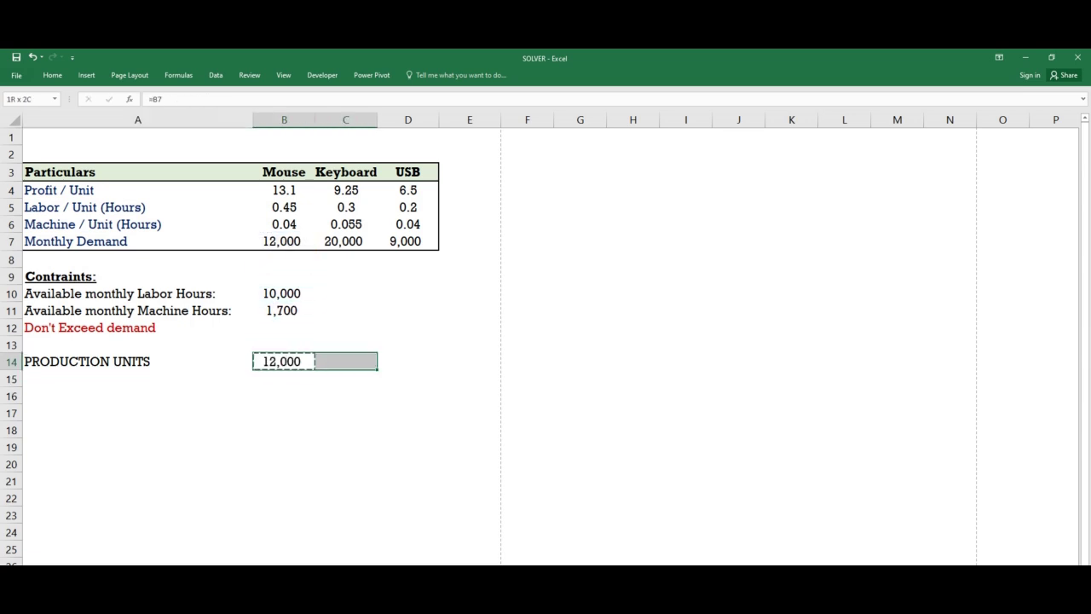
key("ctrl+r")
key("Down")
key("Up")
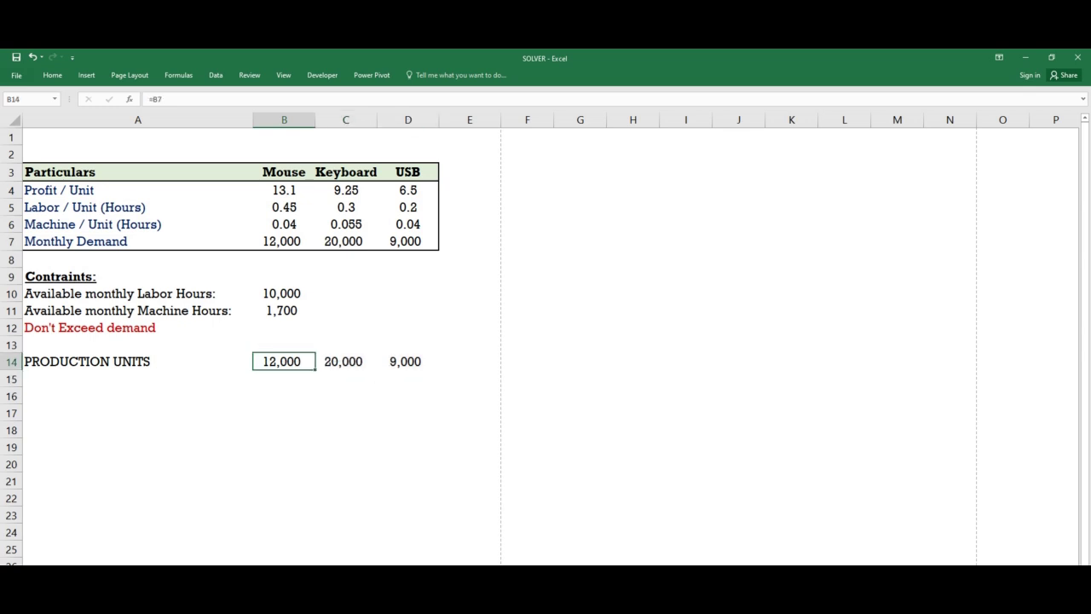
Label A15 "PROFIT" and calculate the mouse profit in B15 with =B14*B4.
key("Left")
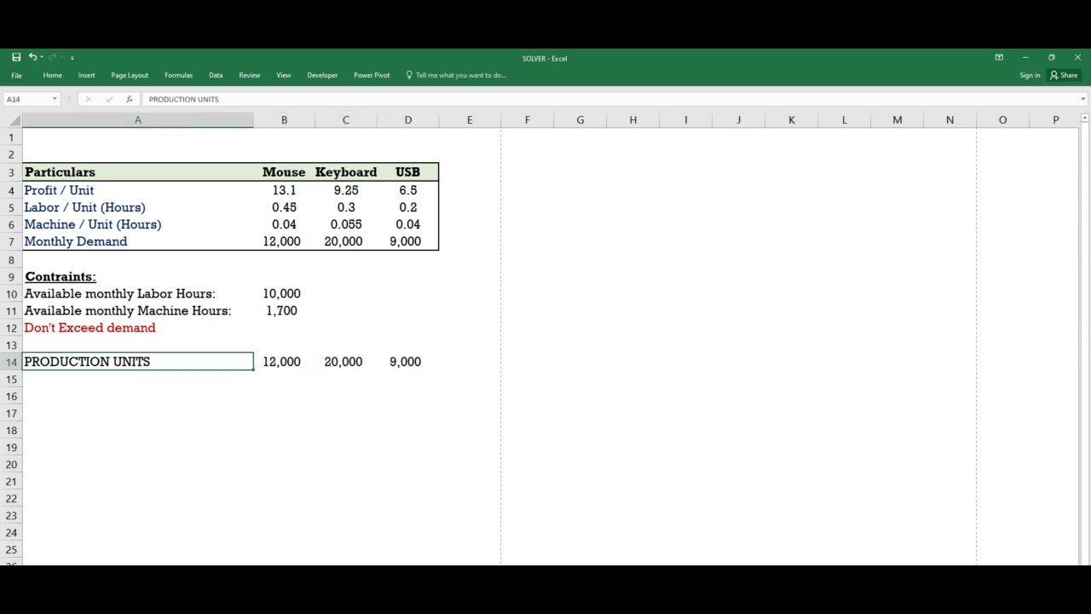
key("Down")
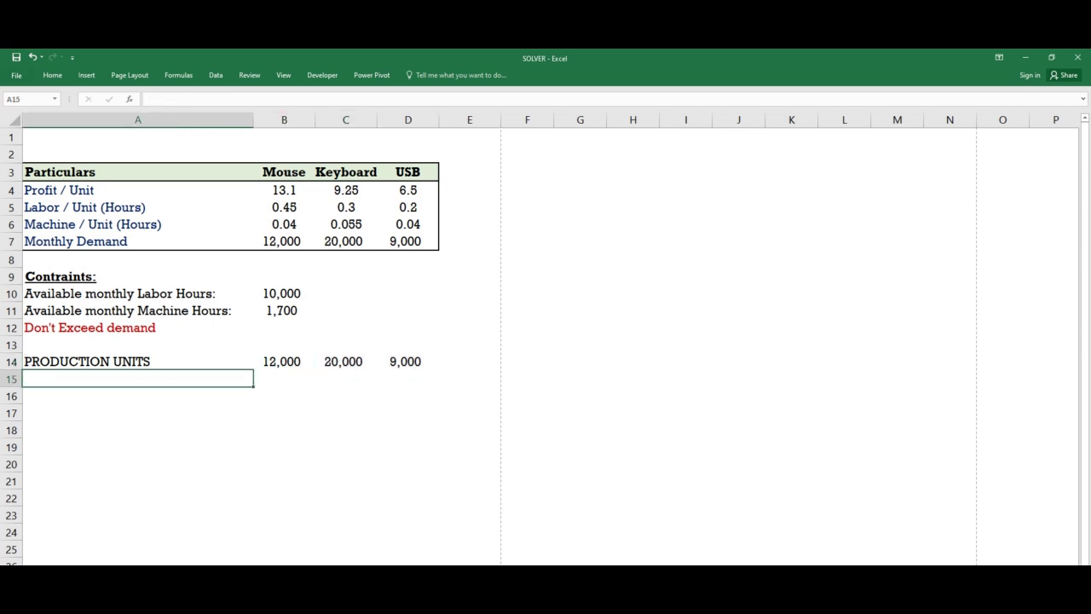
type("PROFIT")
key("Right")
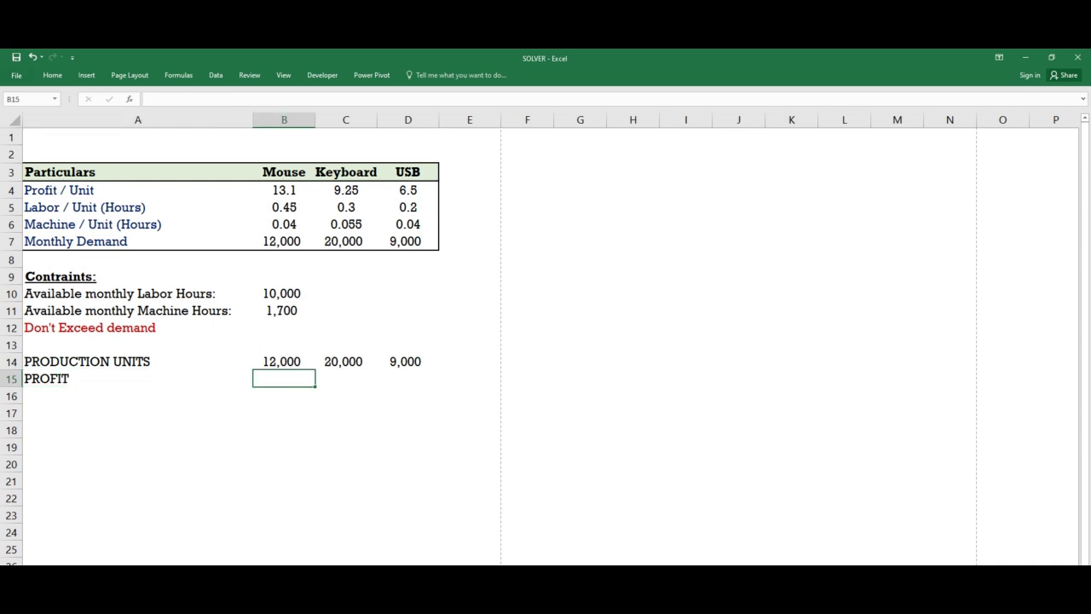
type("=")
key("Up")
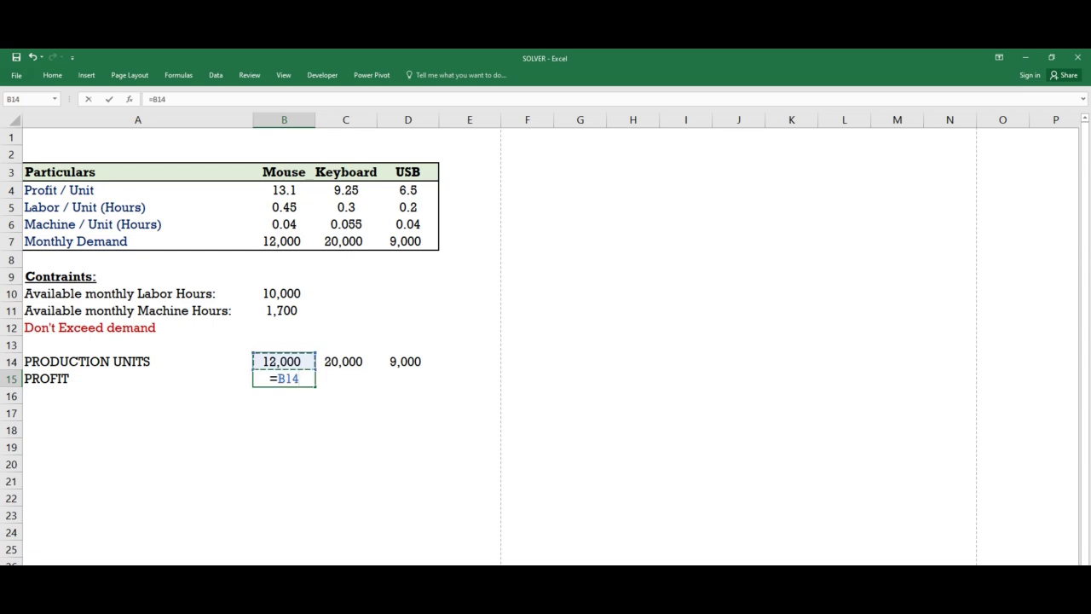
type("*")
left_click(290, 189)
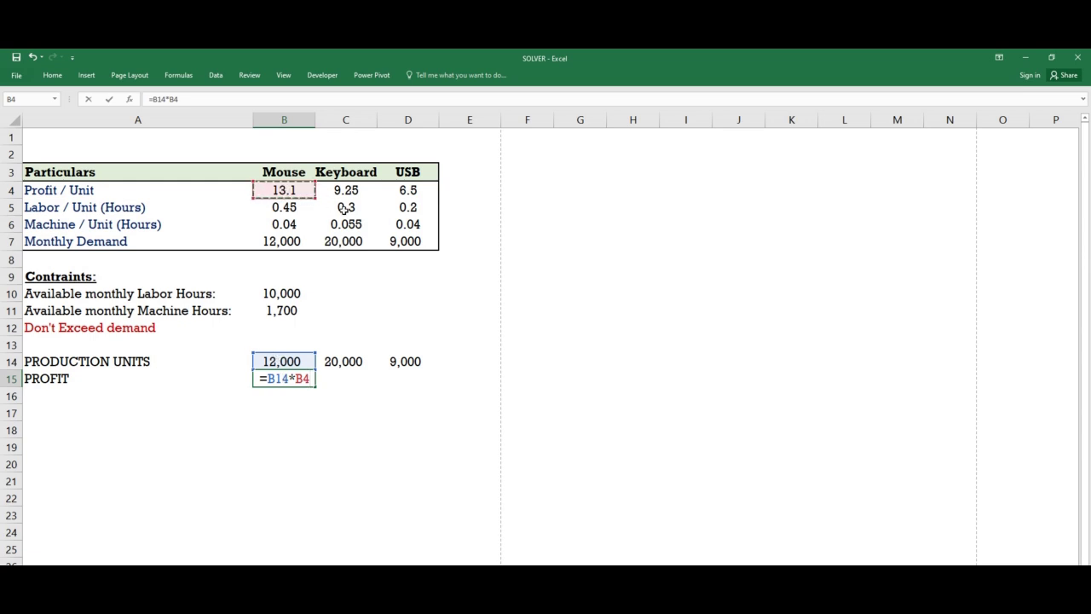
key("Return")
Copy the profit formula from B15 to the keyboard and USB columns in C15:D15.
key("Up")
key("ctrl+c")
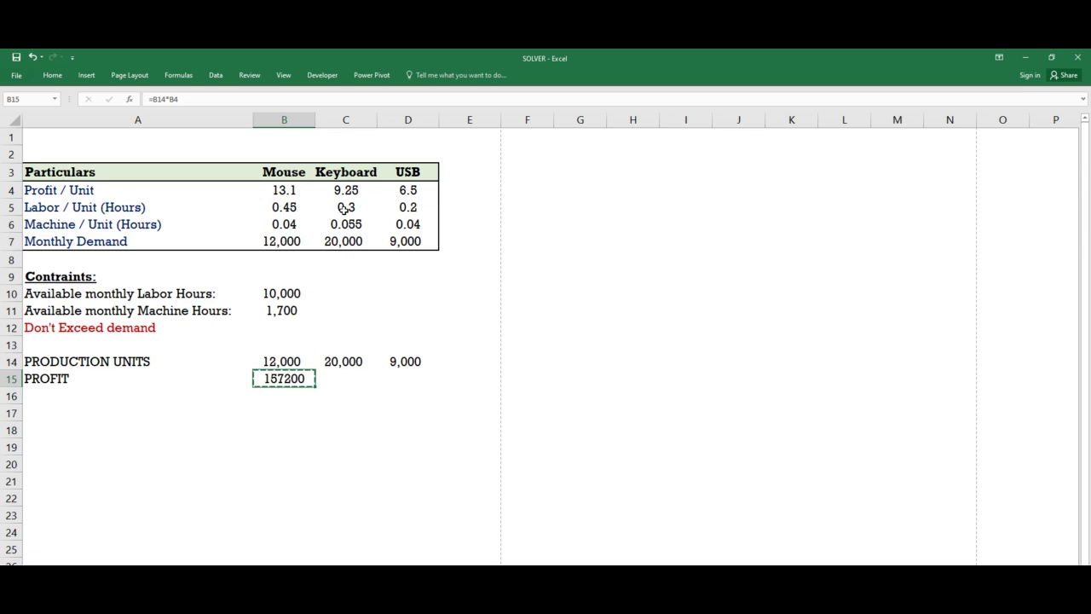
key("shift+Right")
key("shift+Right")
key("ctrl+v")
key("Escape")
key("Right")
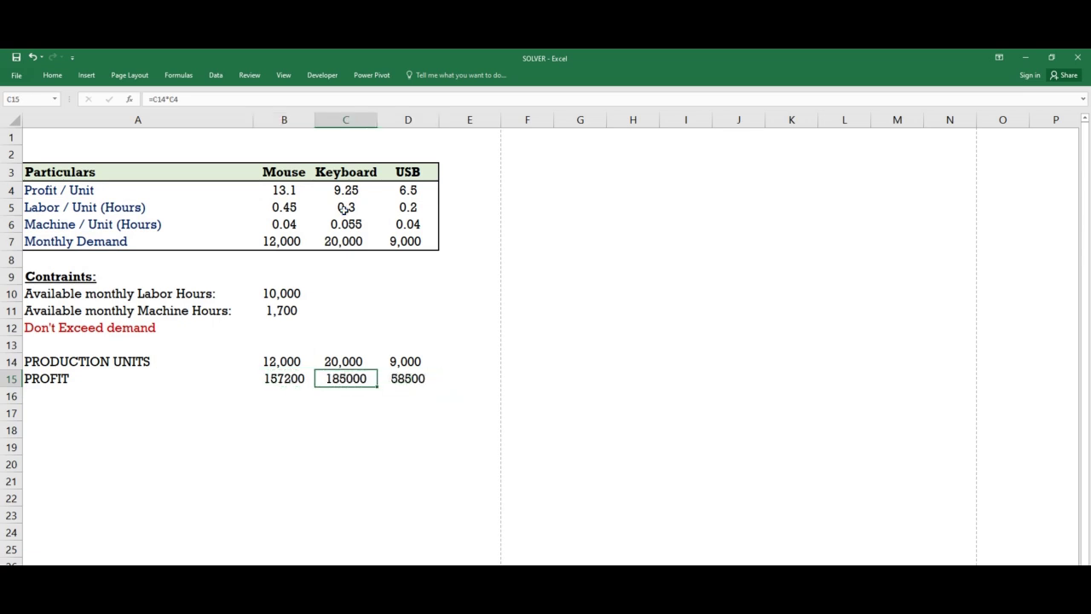
Check the cell references in the profit formulas for the keyboard in C15 and the USB in D15.
key("F2")
key("Escape")
key("Right")
key("F2")
key("Return")
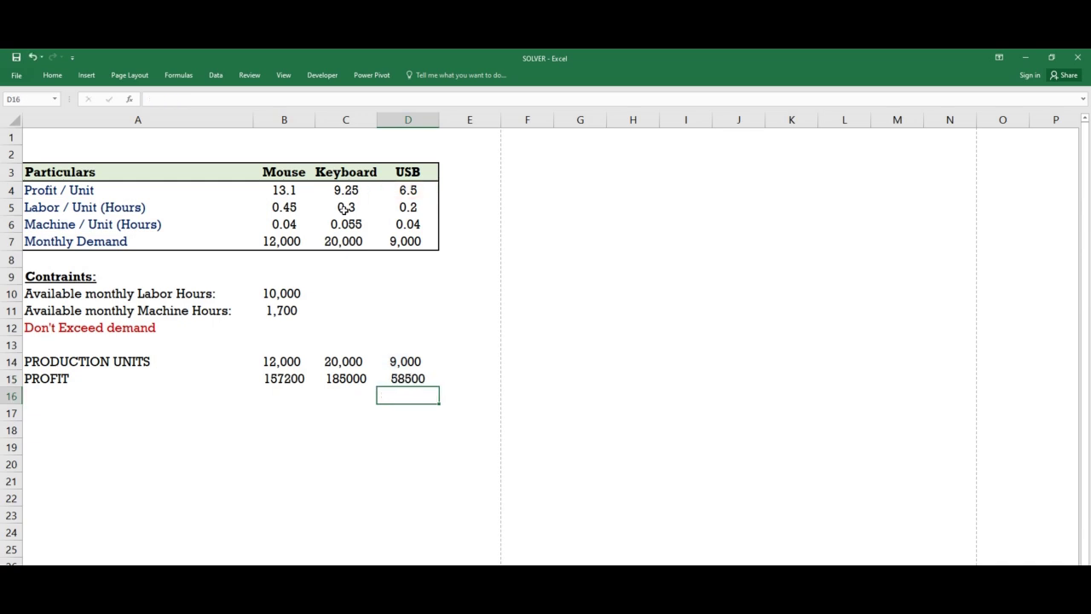
Add a bold "TOTAL" heading in E13.
key("Up")
key("Up")
key("Up")
key("Right")
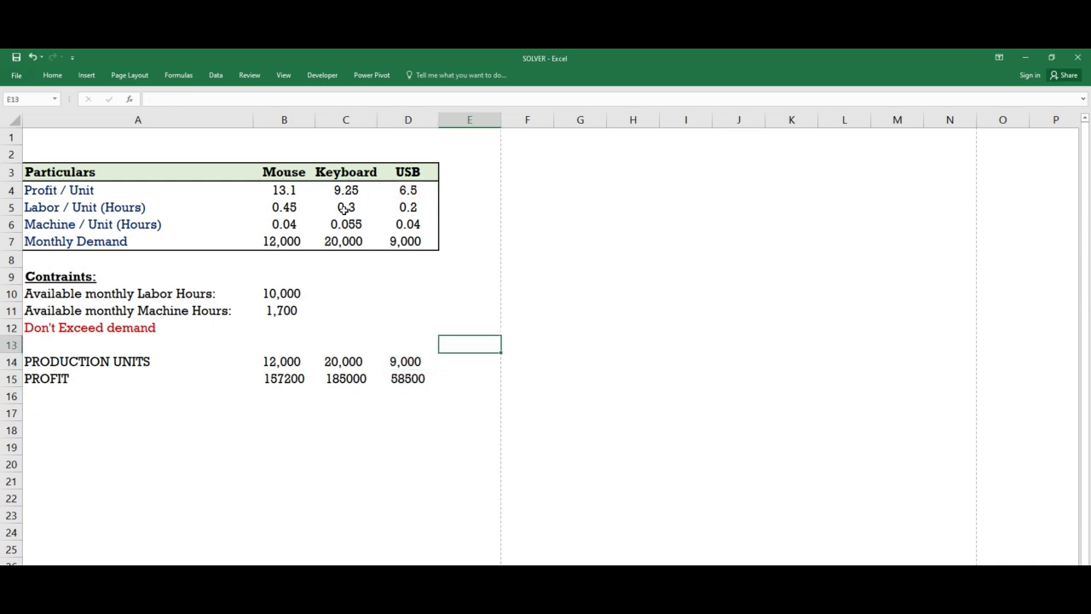
type("TOTAL")
key("ctrl+b")
key("Return")
Total the production units in E14 with a SUM of B14:D14 and copy the formula to the profit row in E15.
type("=SUM(")
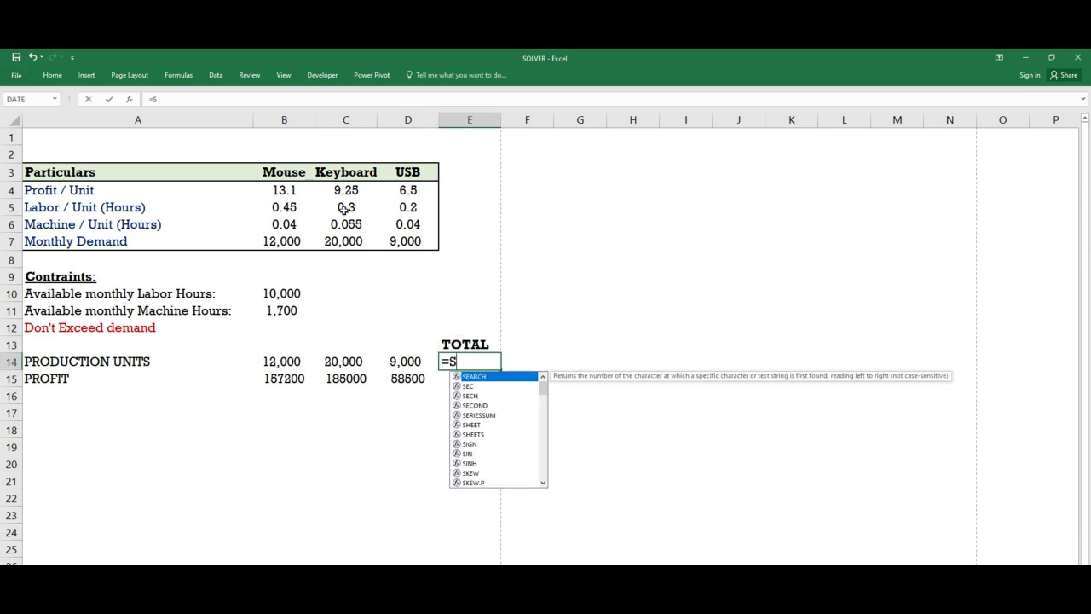
key("Left")
key("shift+Left")
key("shift+Left")
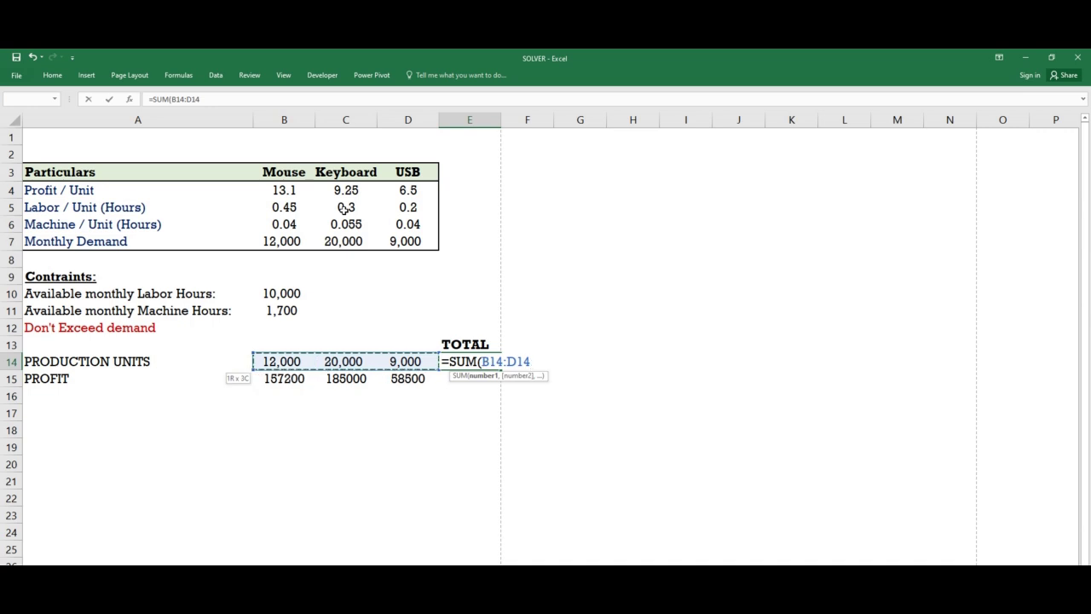
key("ctrl+Return")
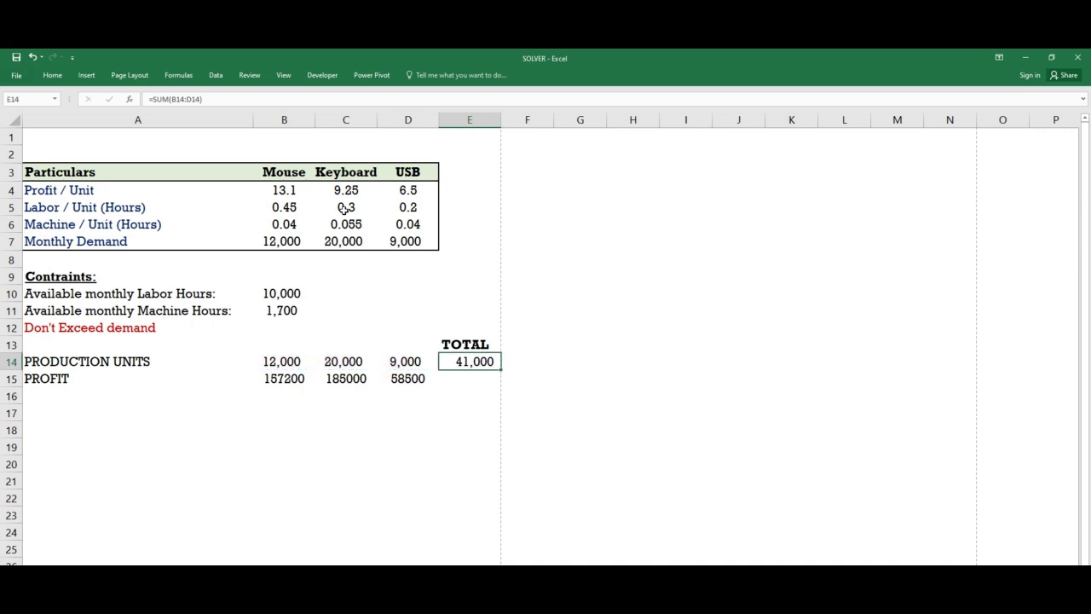
key("ctrl+c")
key("Down")
key("Return")
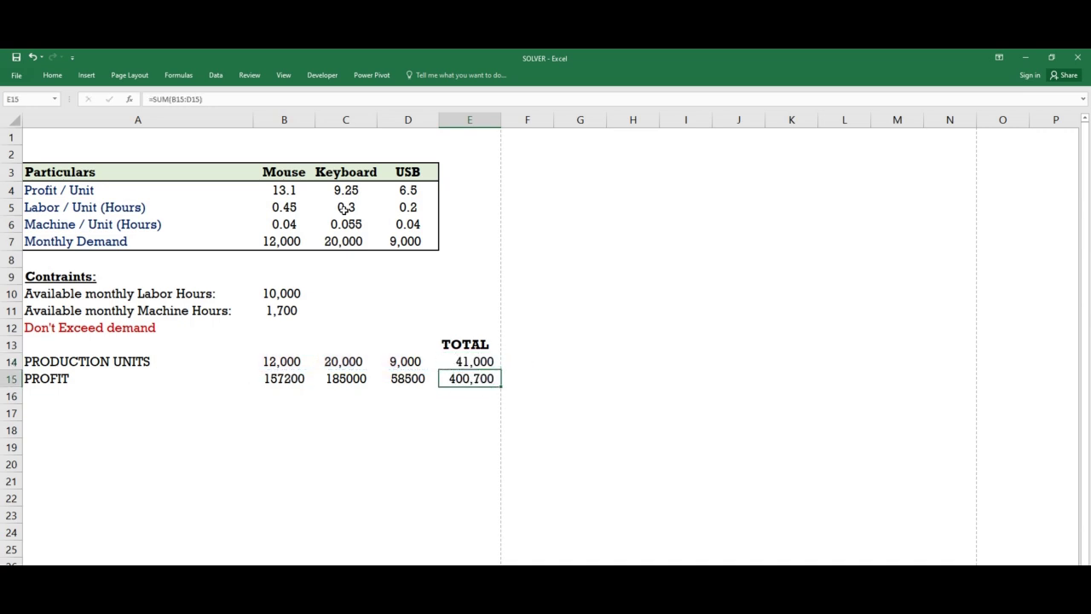
Check that the production unit formulas in B14:D14 reference each product's monthly demand in row 7.
key("Left")
key("Left")
key("Left")
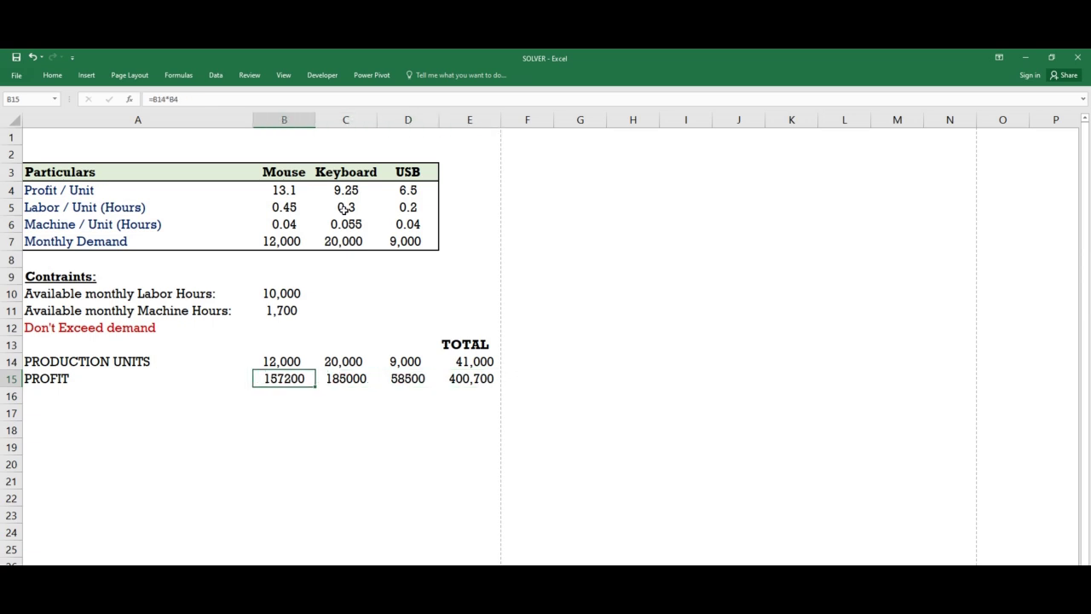
key("Up")
key("F2")
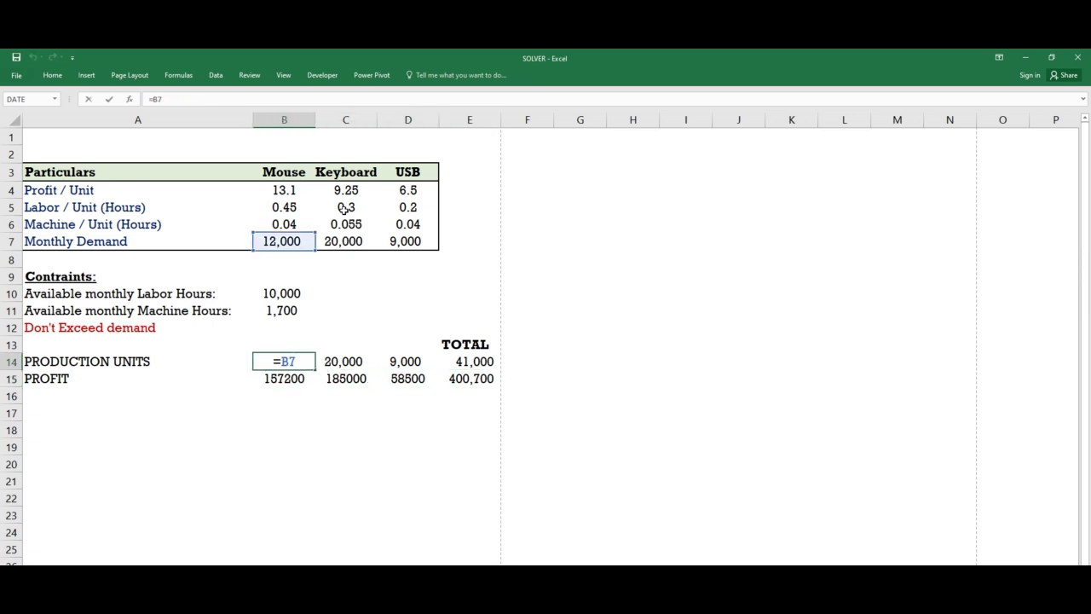
key("Tab")
key("F2")
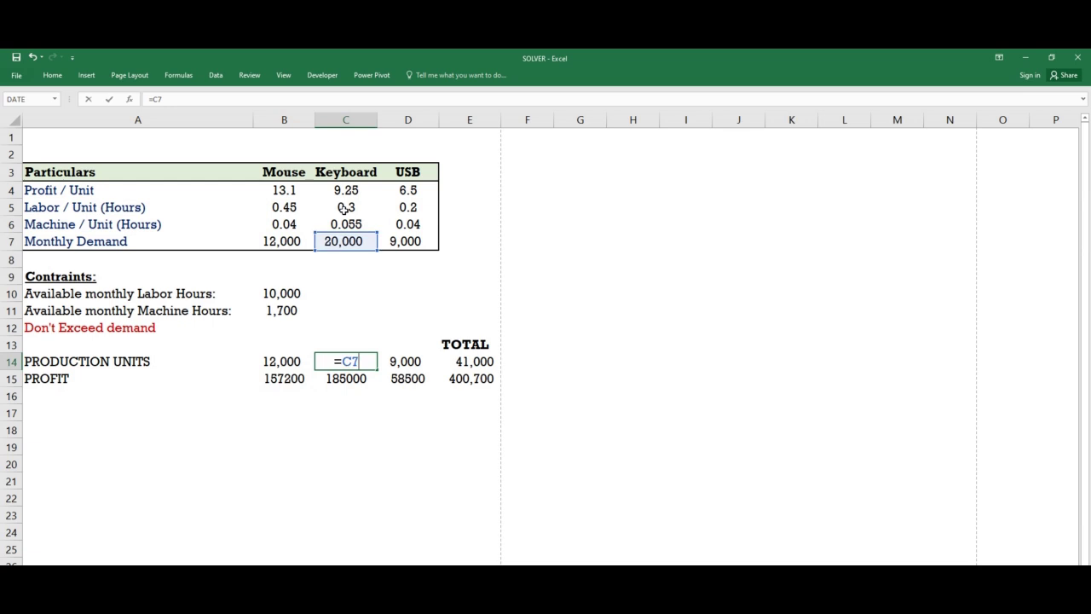
key("Tab")
key("F2")
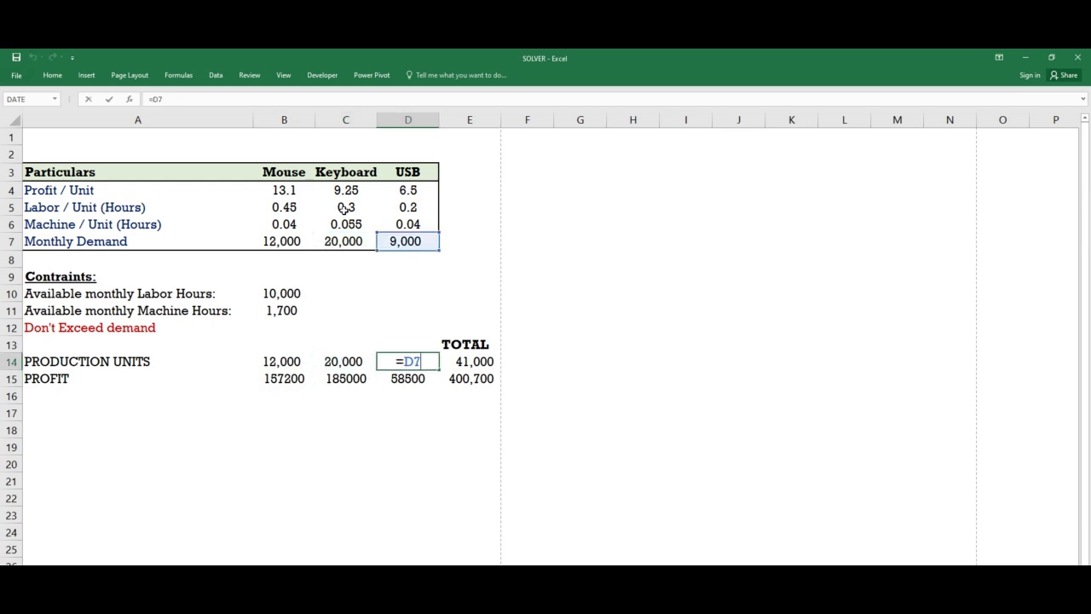
key("Return")
key("Up")
key("Right")
key("Down")
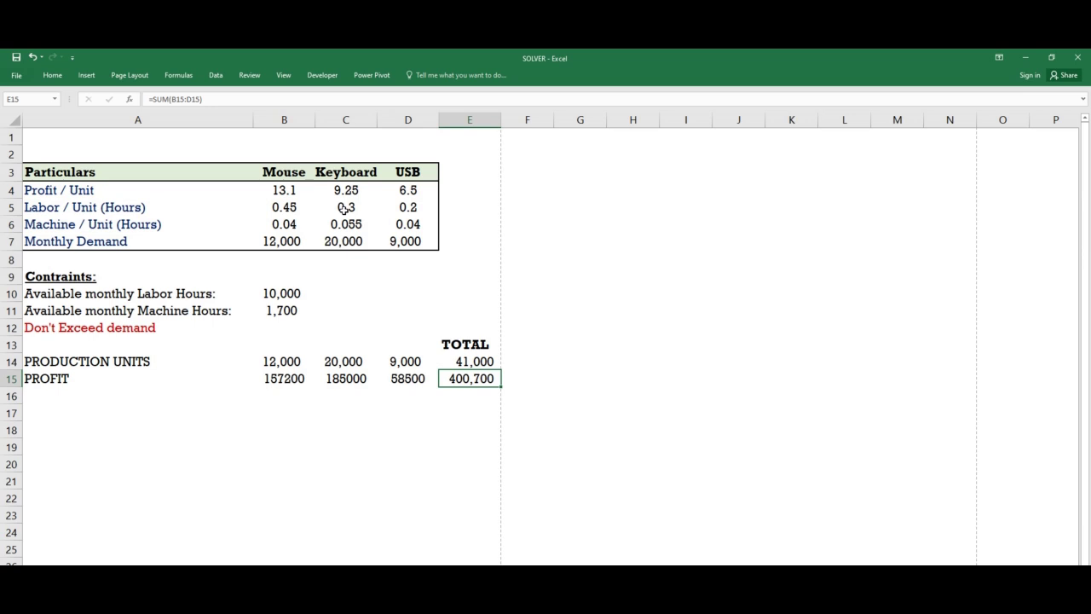
Add the row labels "LABOR HOURS" in A16 and "MACHINE HOURS" in A17.
key("Home")
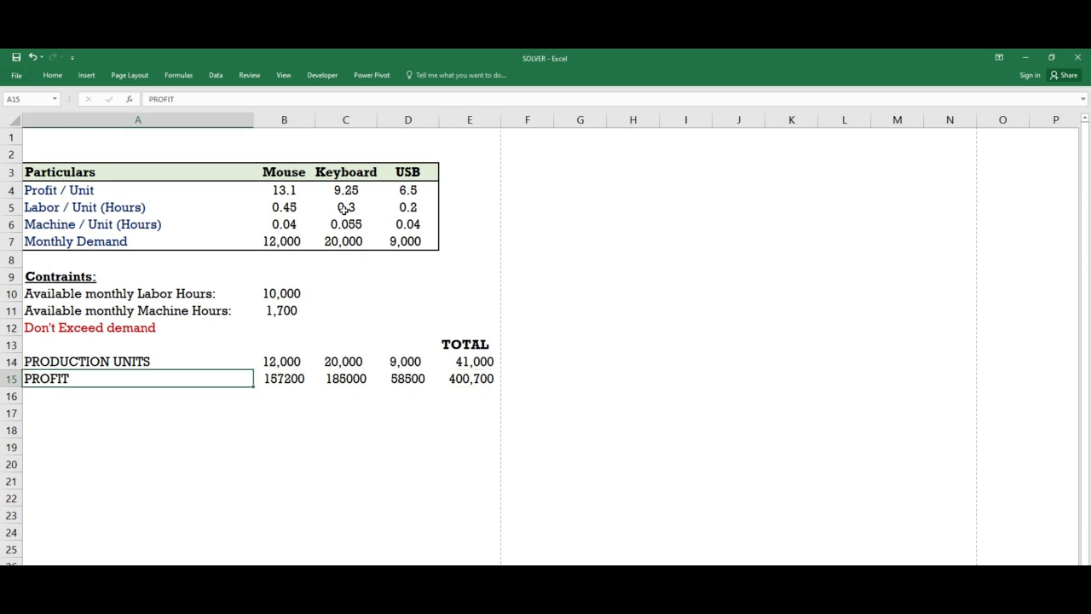
key("Down")
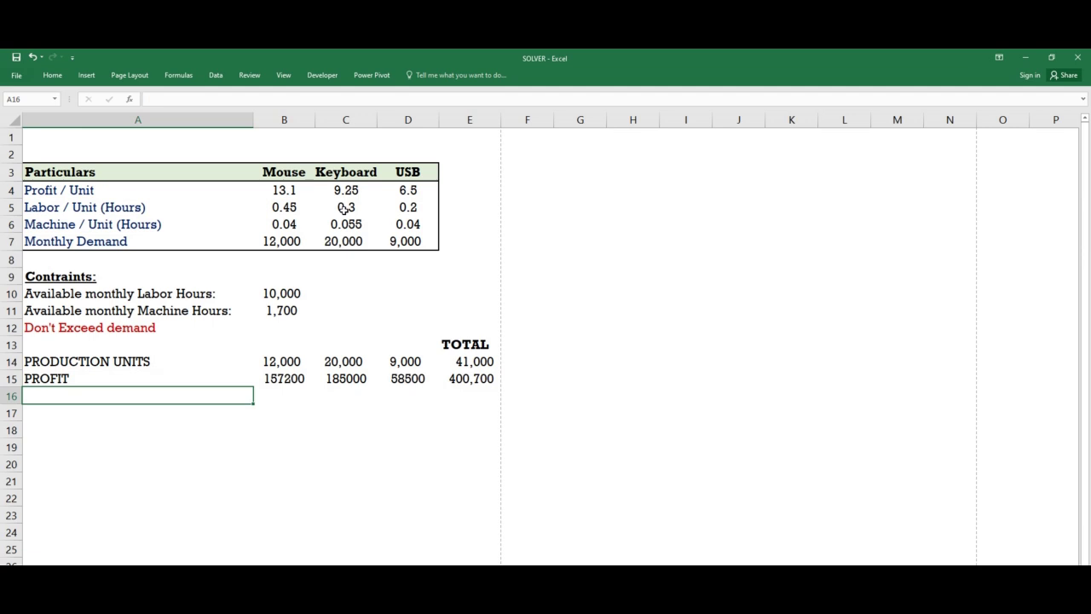
type("LABOR HOURS")
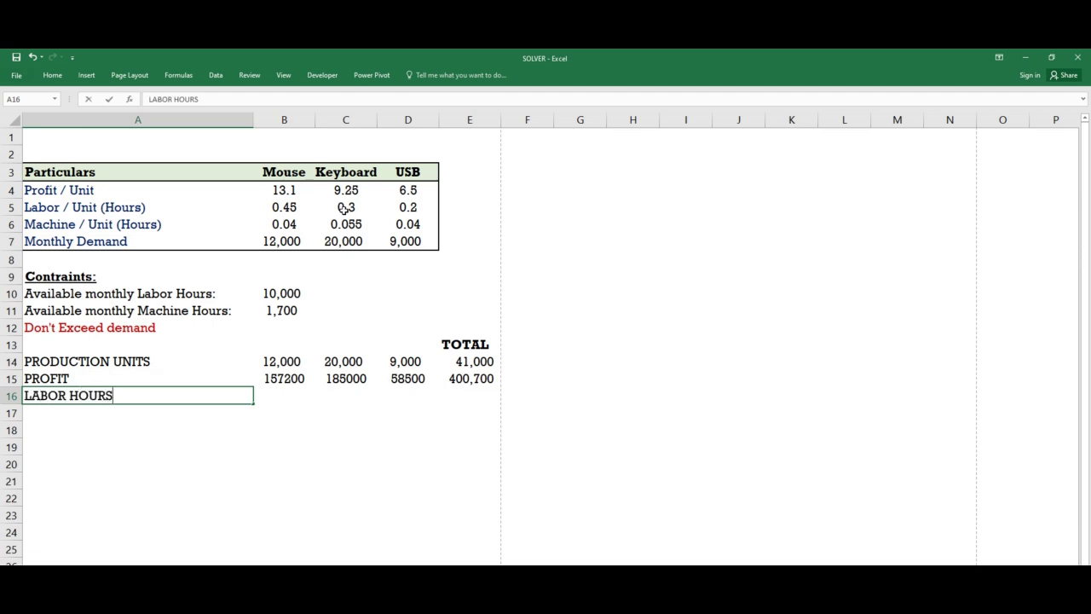
key("Return")
type("MACHIN")
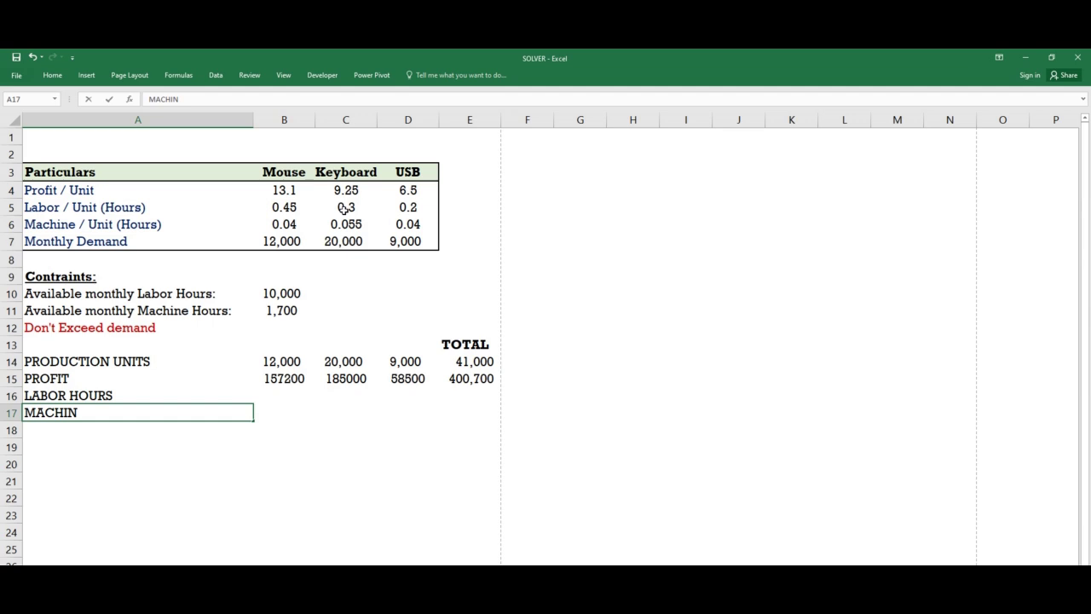
type("E HOURS")
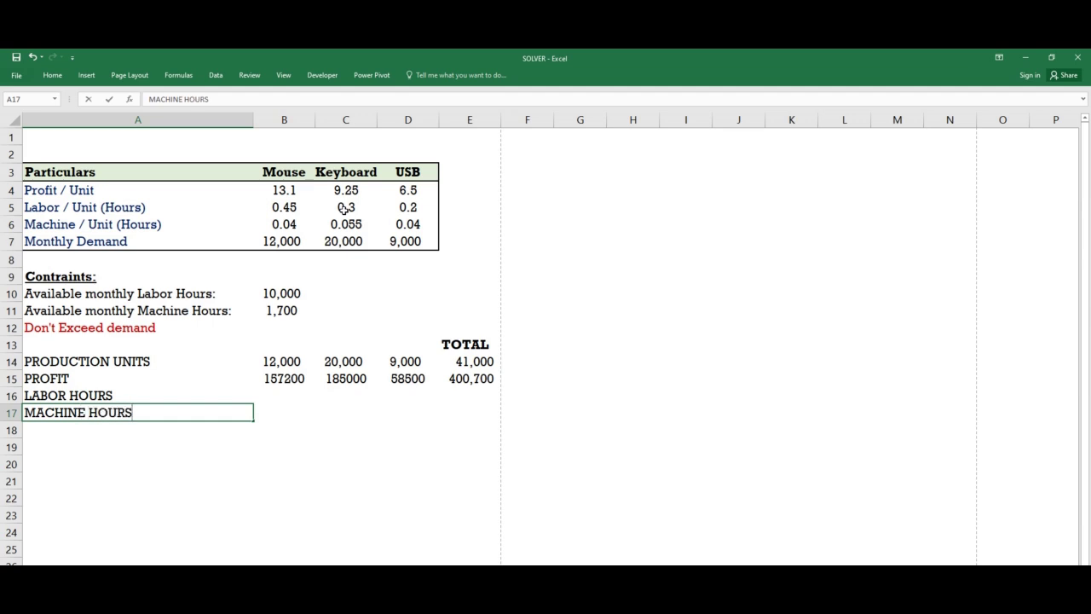
key("Tab")
Calculate the mouse's labor hours in B16 as production units times labor per unit, =B14*B5.
key("Up")
type("=")
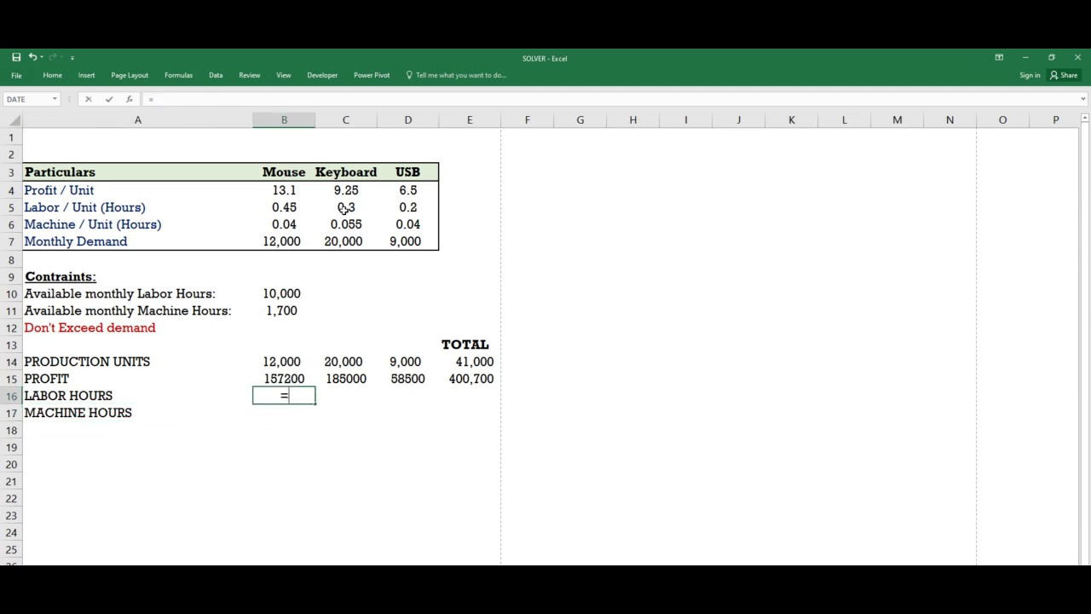
key("Up")
key("Up")
type("*")
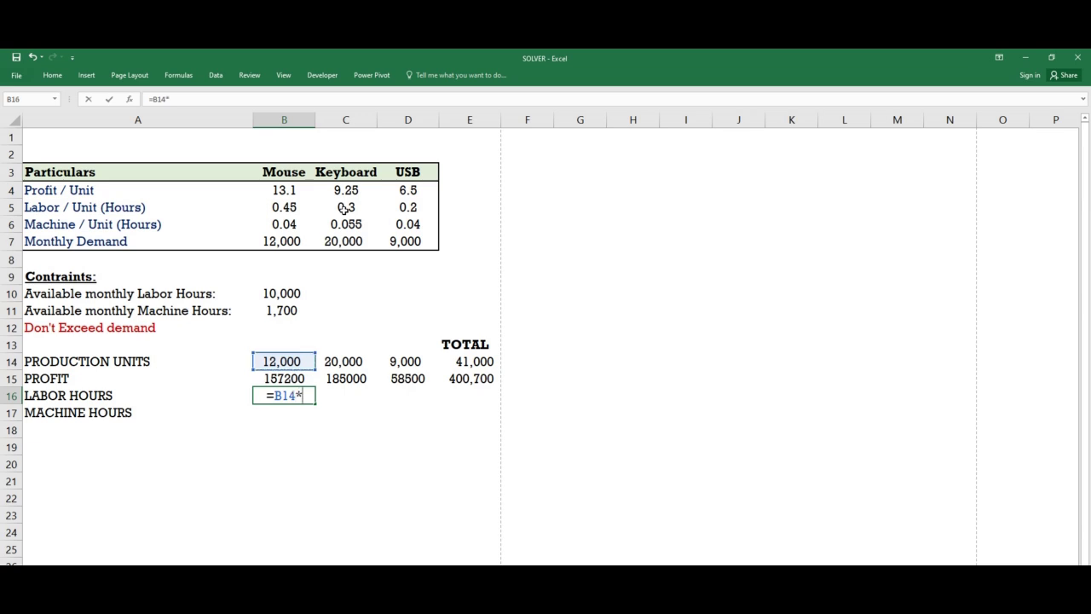
key("Up")
key("Up")
key("Up")
key("Up")
key("Up")
key("Up")
key("Up")
key("Up")
key("Up")
key("Up")
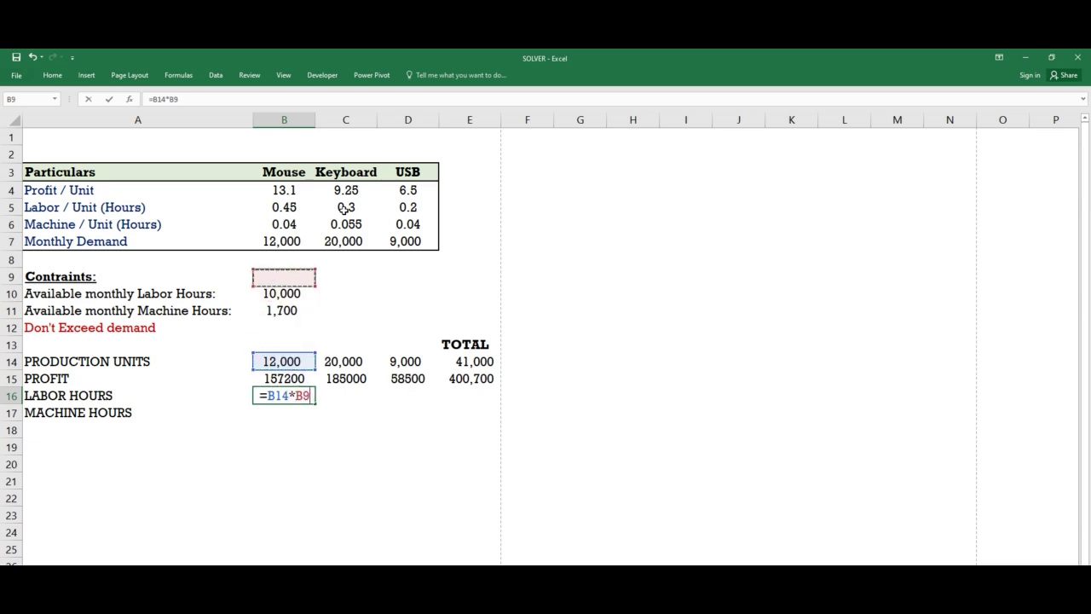
key("Up")
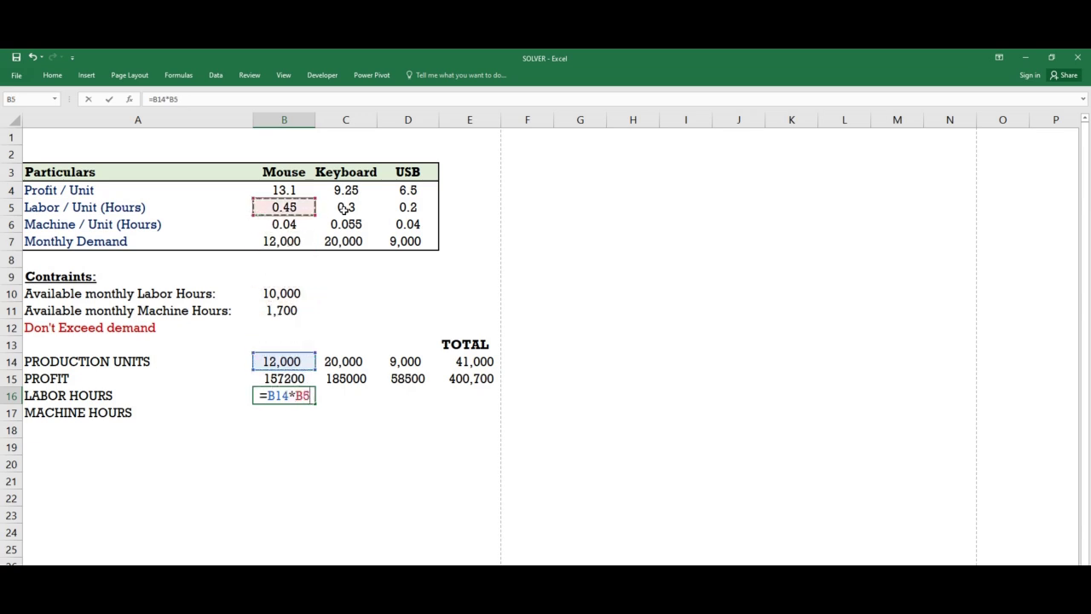
key("Return")
Calculate the mouse's machine hours in B17 as production units times machine hours per unit, =B14*B6.
type("=")
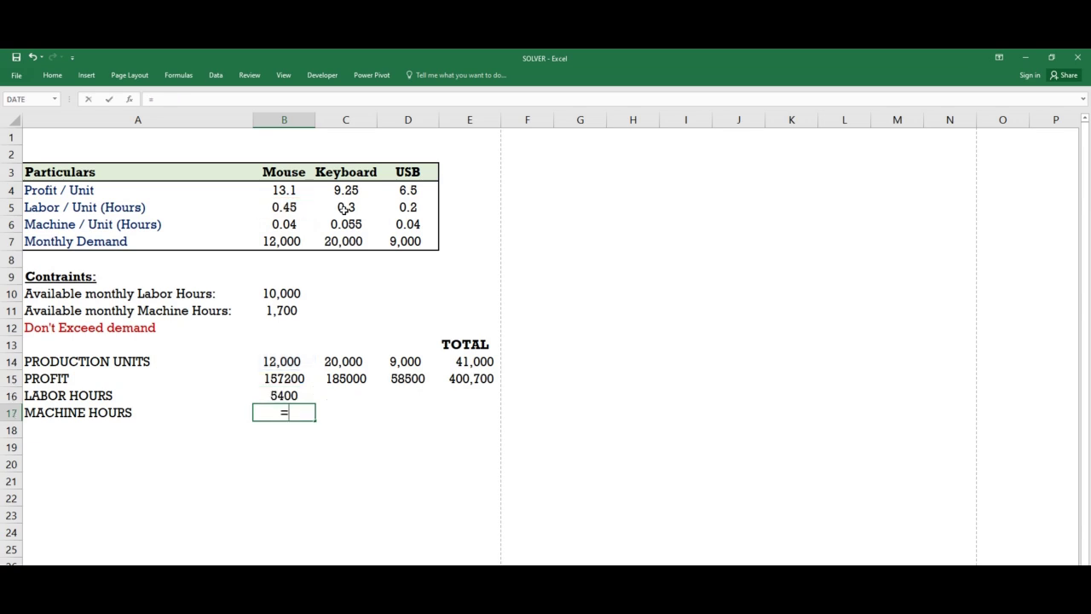
key("Up")
key("Up")
key("Up")
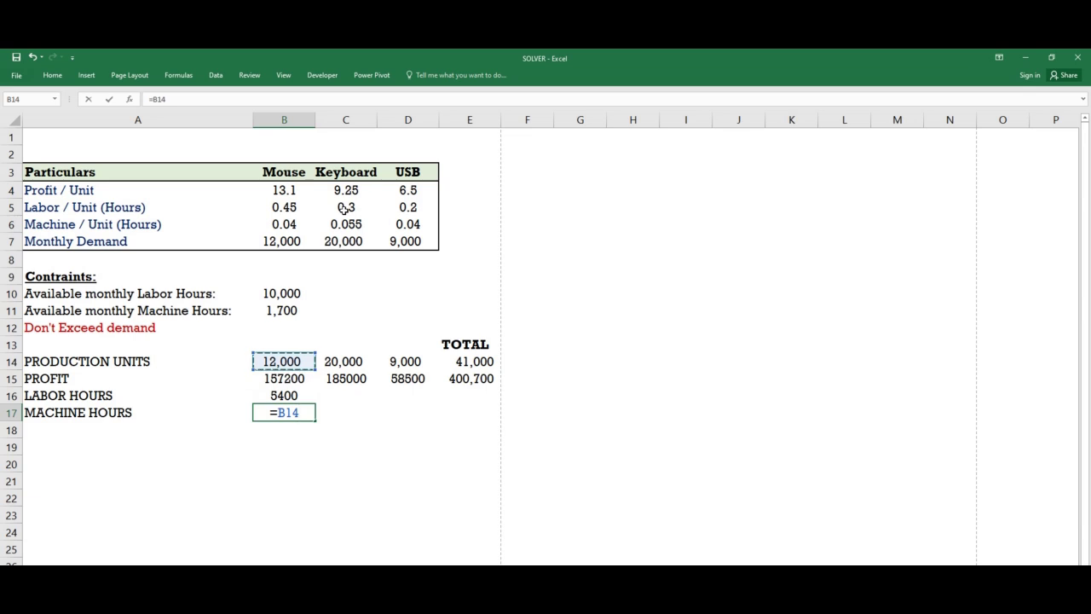
type("*")
key("Up")
key("Up")
key("Up")
key("Up")
key("Up")
key("Up")
key("Up")
key("Up")
key("Up")
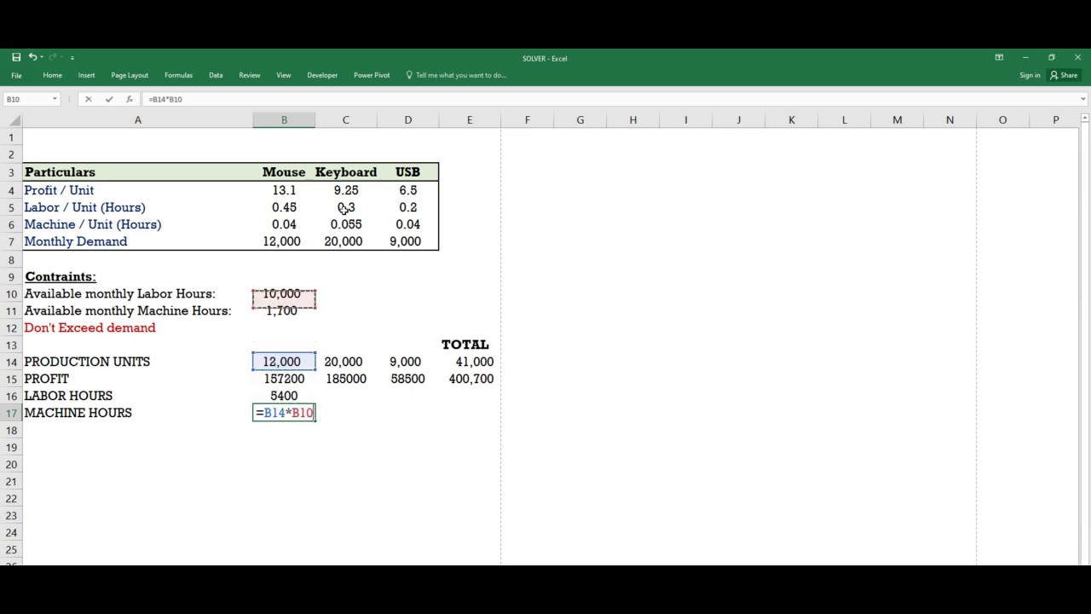
key("Up")
key("Up")
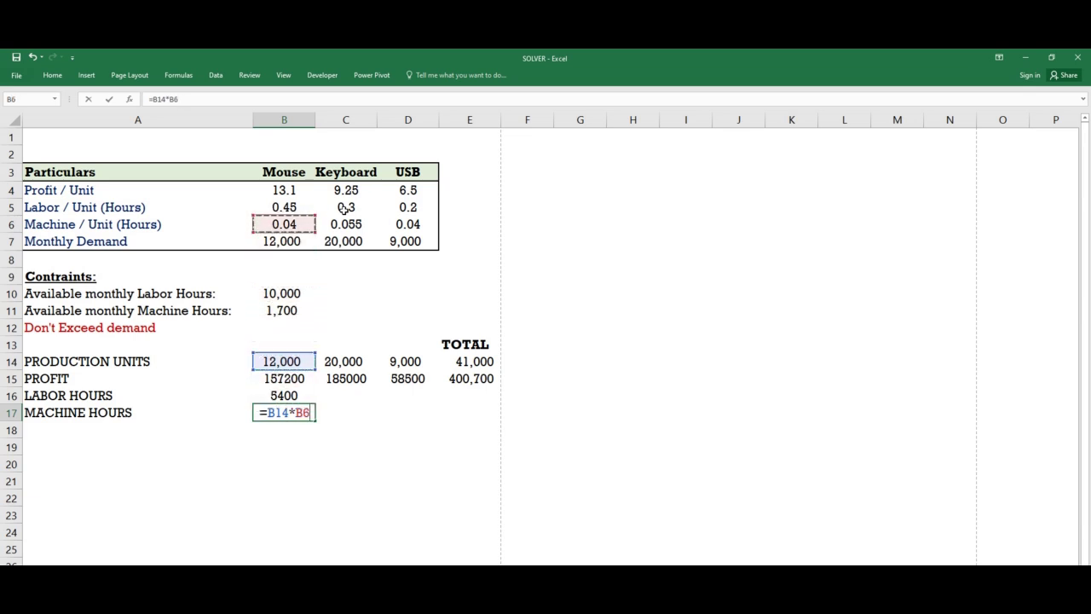
key("Return")
Fill the labor and machine hours formulas from B16:B17 across to the keyboard and USB columns in C16:D17.
key("Up")
key("Up")
key("shift+Down")
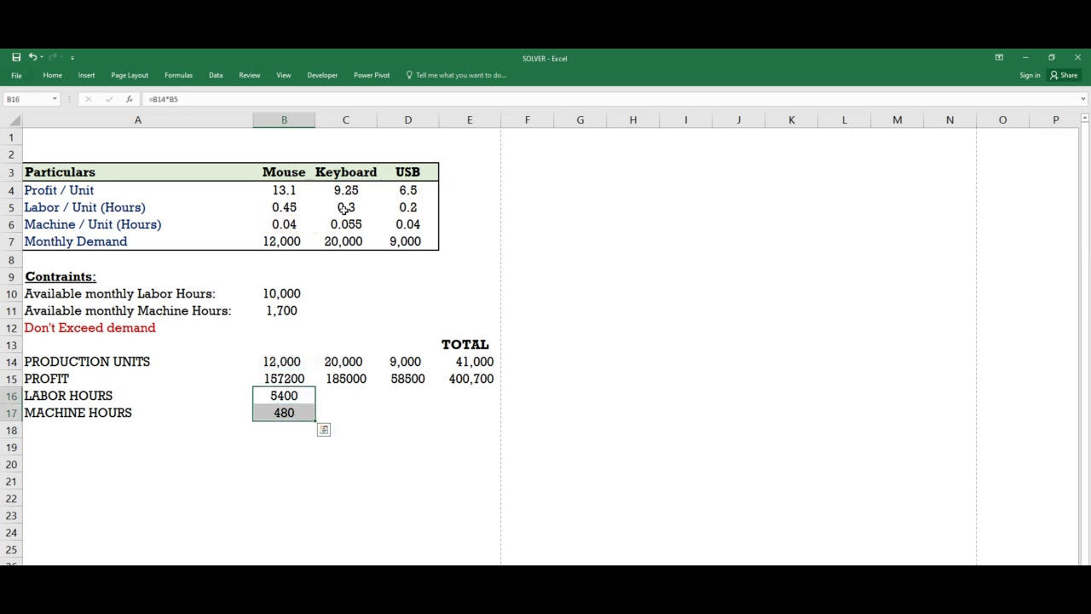
key("shift+Right")
key("shift+Right")
key("ctrl+r")
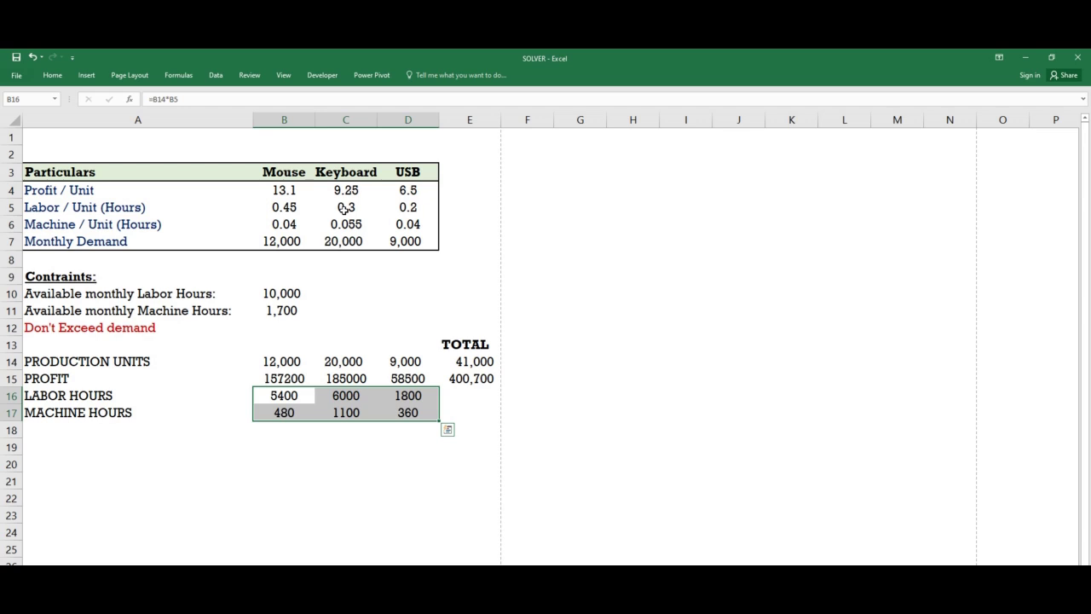
Copy the total profit formula from E15 to the labor and machine hours rows in E16:E17.
key("Right")
key("Right")
key("Right")
key("Up")
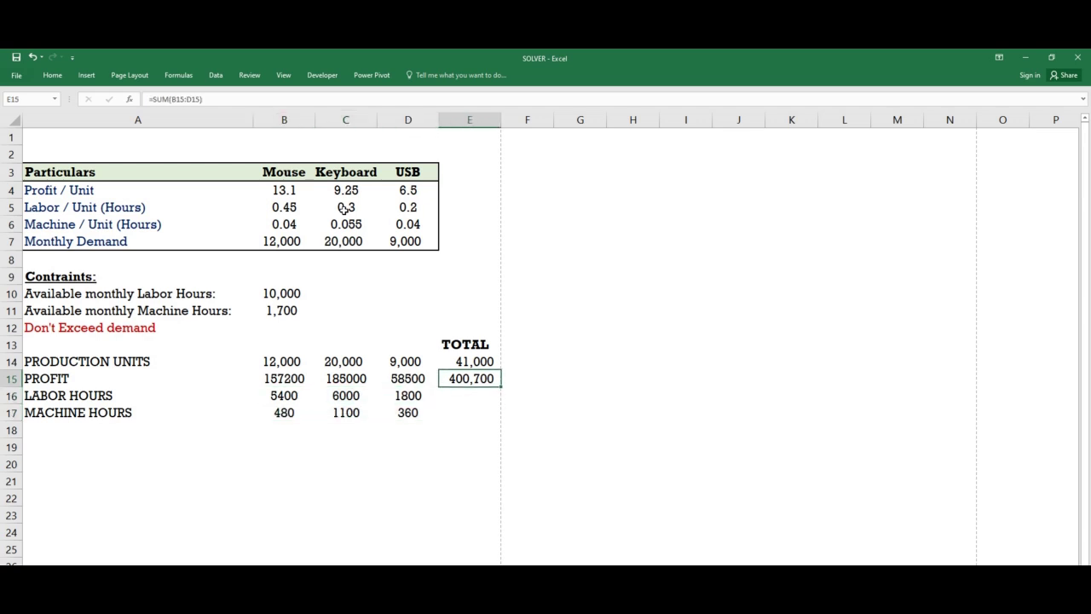
key("ctrl+c")
key("Down")
key("shift+Down")
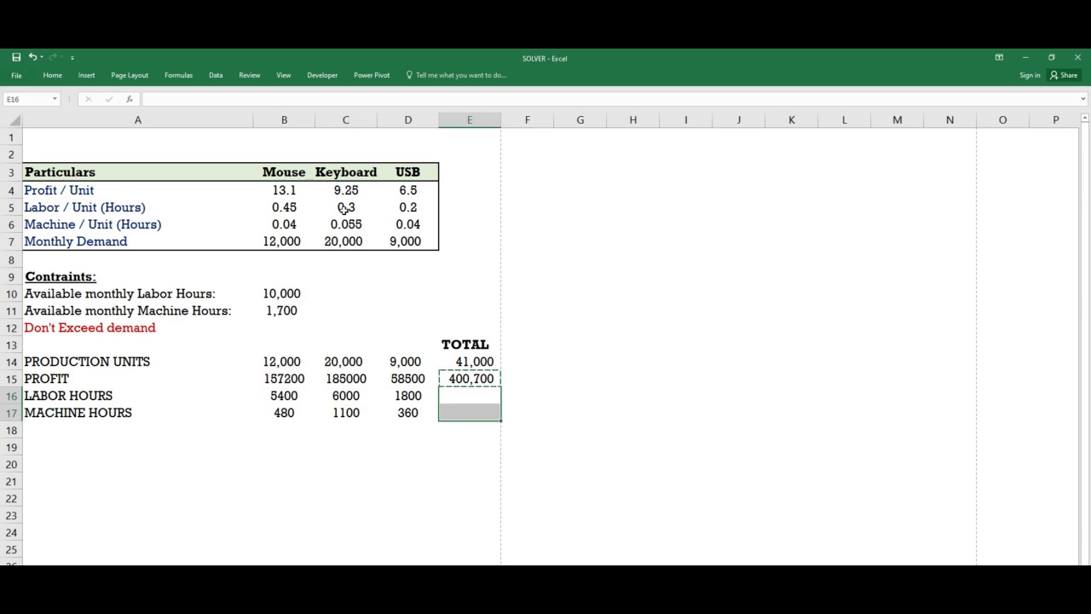
key("ctrl+v")
key("Escape")
Check the SUM ranges in the labor hours total in E16 and the machine hours total in E17.
key("Down")
key("Up")
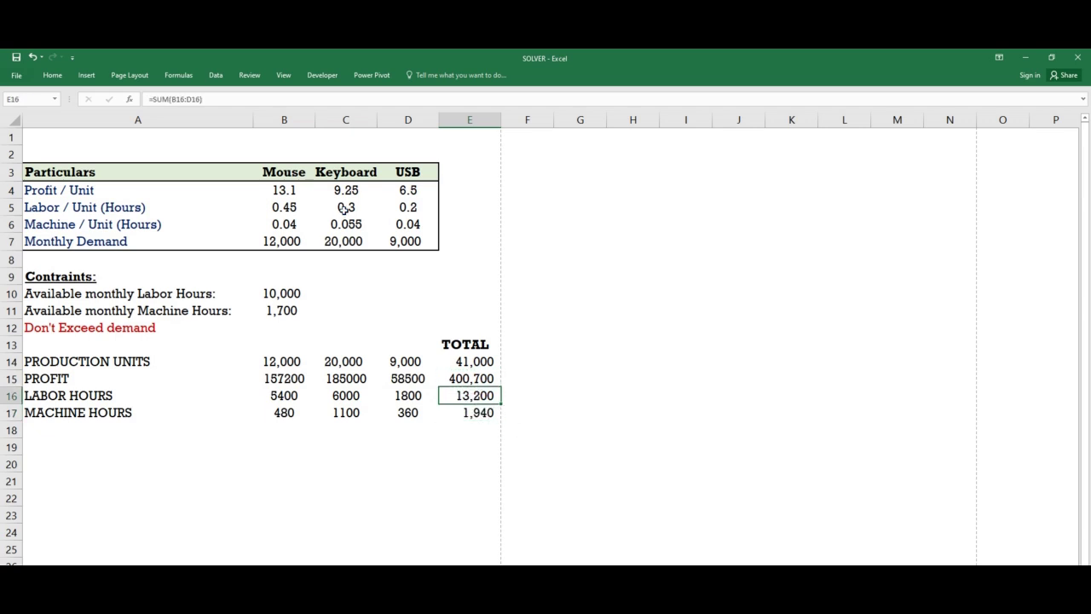
key("F2")
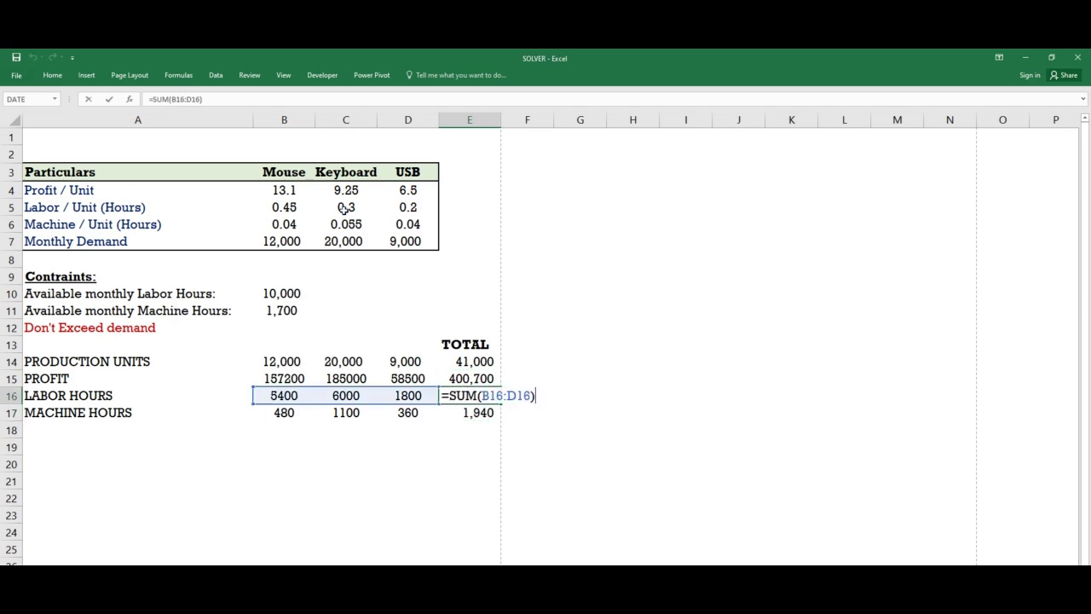
key("Escape")
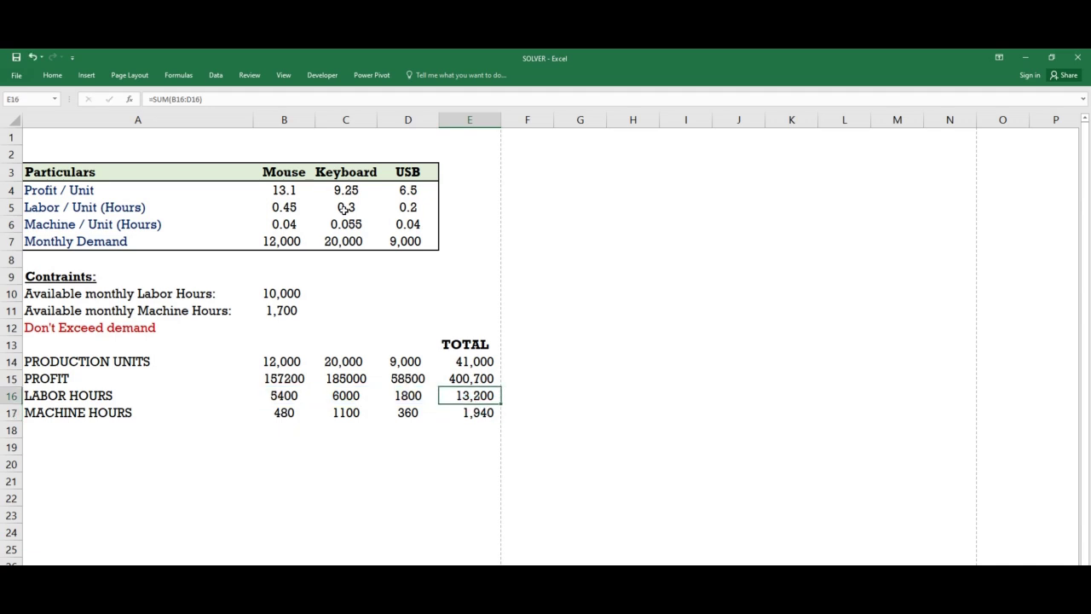
key("Down")
key("F2")
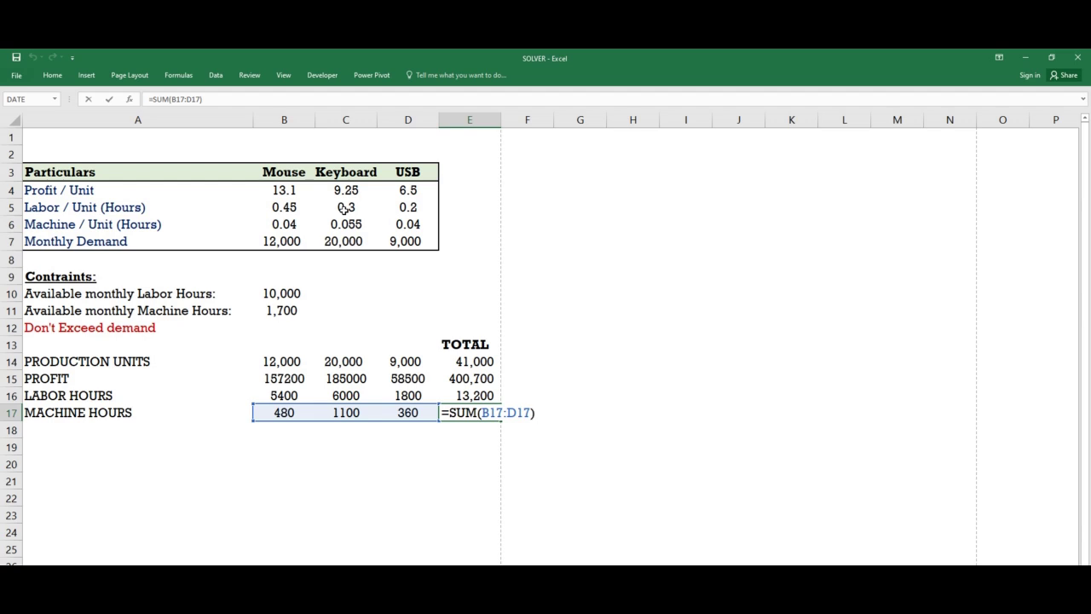
key("Return")
key("Up")
key("Up")
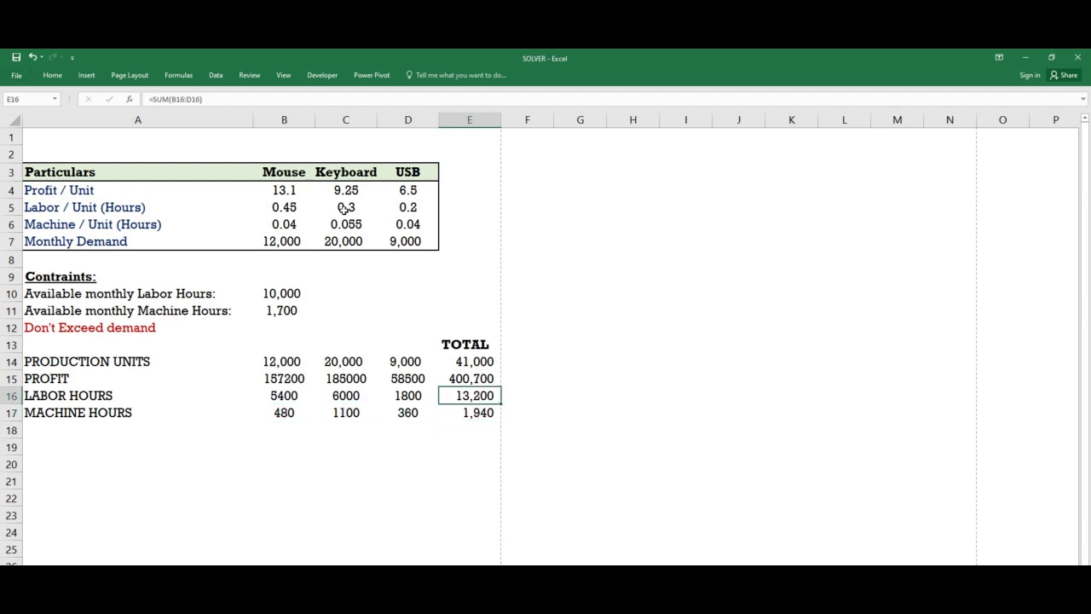
Compare the totals in E14:E17 with the available monthly labor and machine hours in B10:B11.
left_click(290, 299)
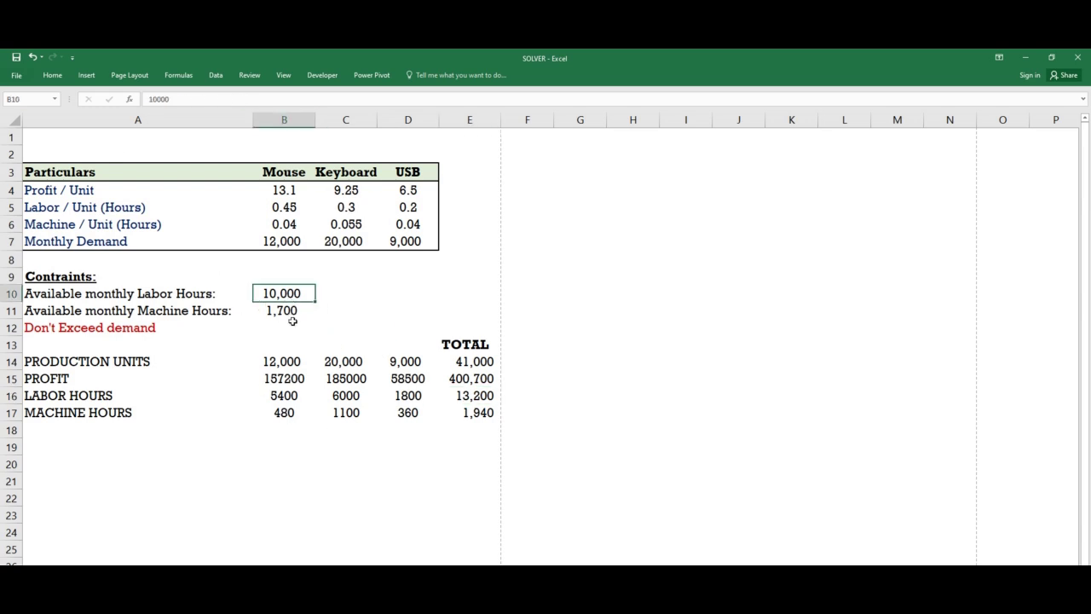
left_click(289, 314)
left_click(455, 414)
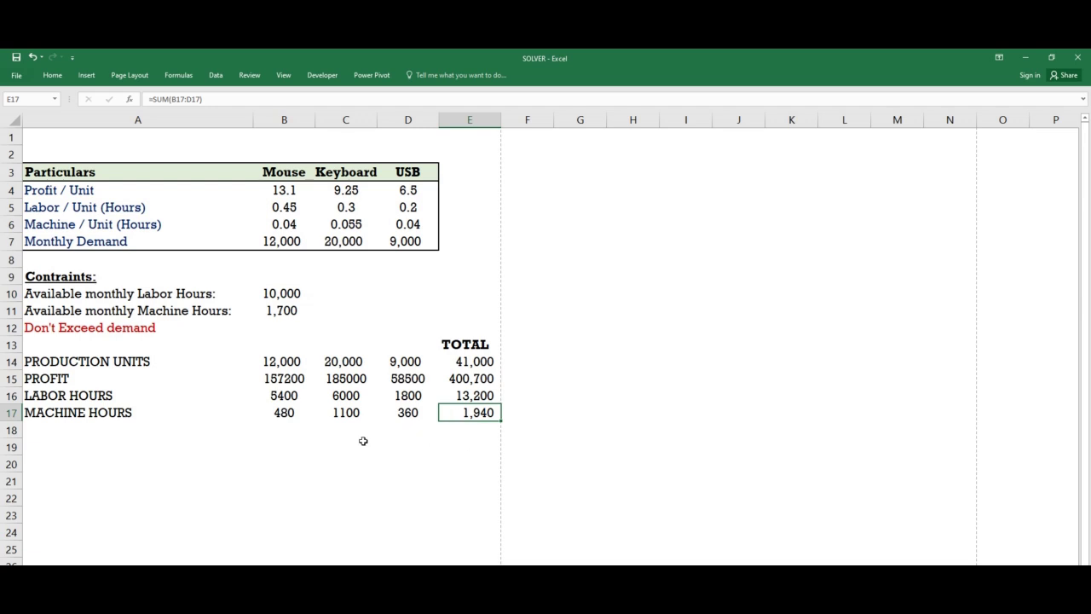
left_click_drag(462, 363, 468, 412)
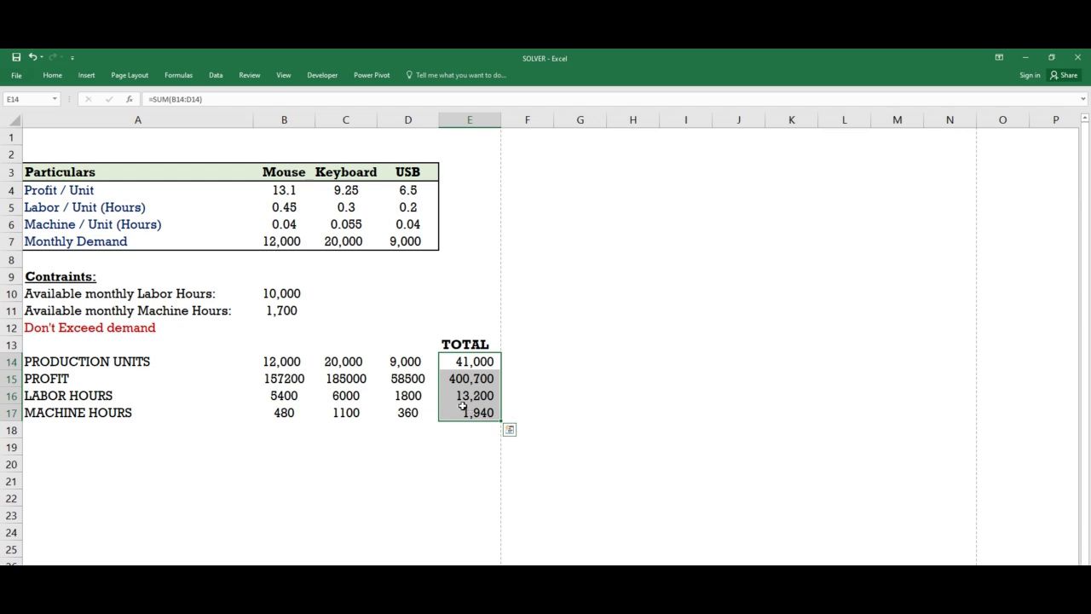
left_click_drag(285, 296, 277, 324)
left_click(461, 379)
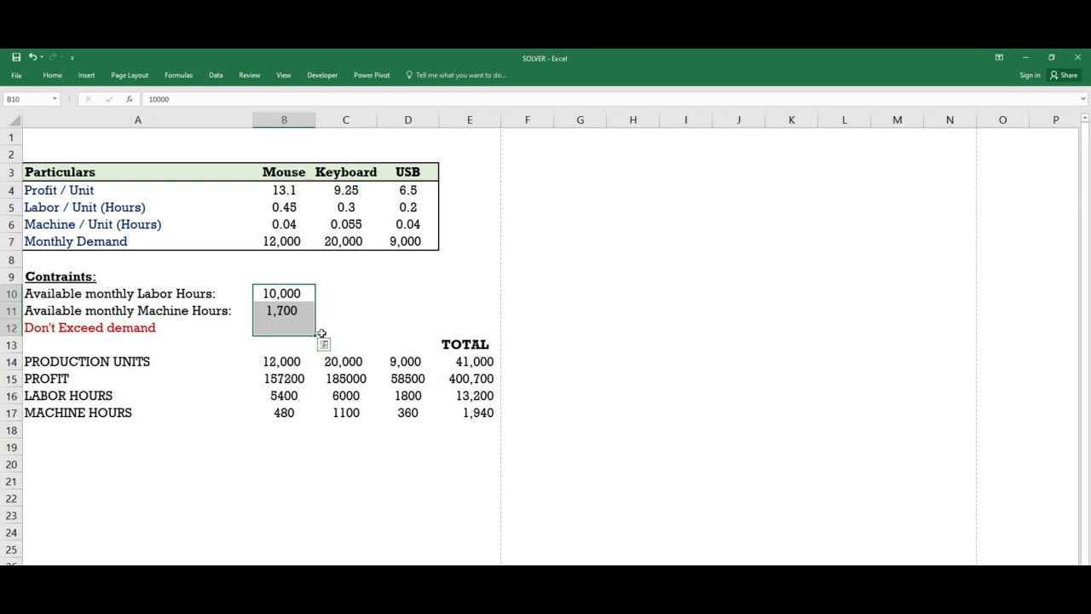
left_click(453, 378)
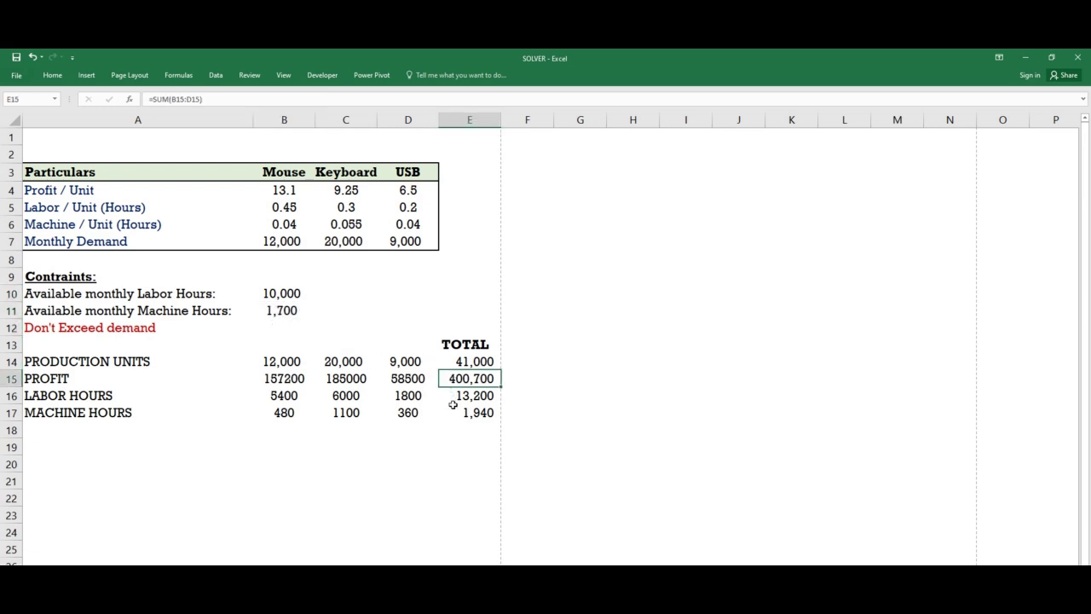
left_click(450, 411)
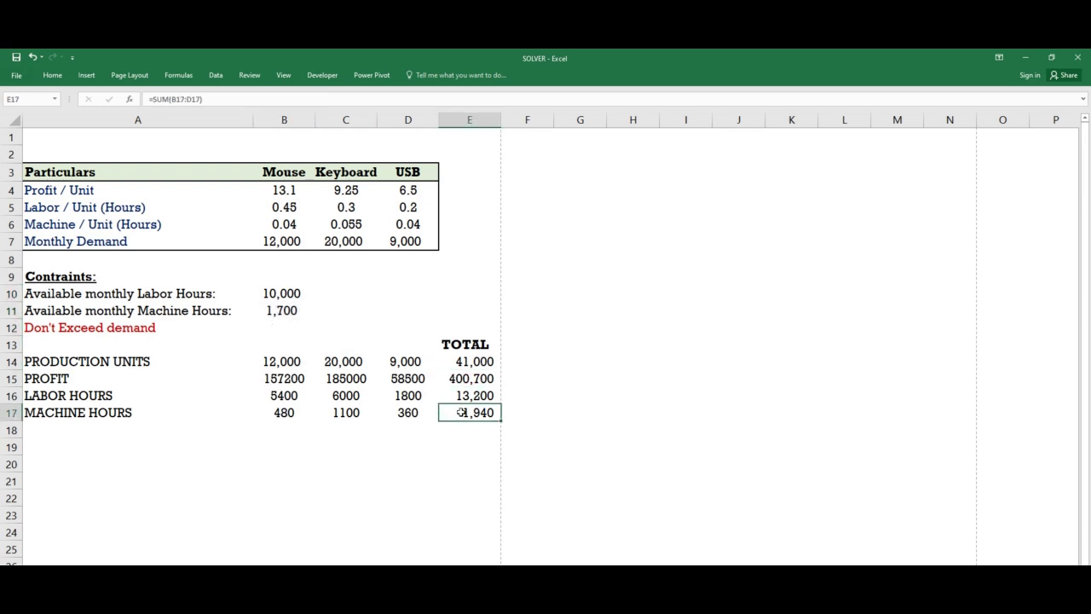
Open Solver and reset all its old options, objective and constraints.
left_click(518, 329)
left_click(520, 308)
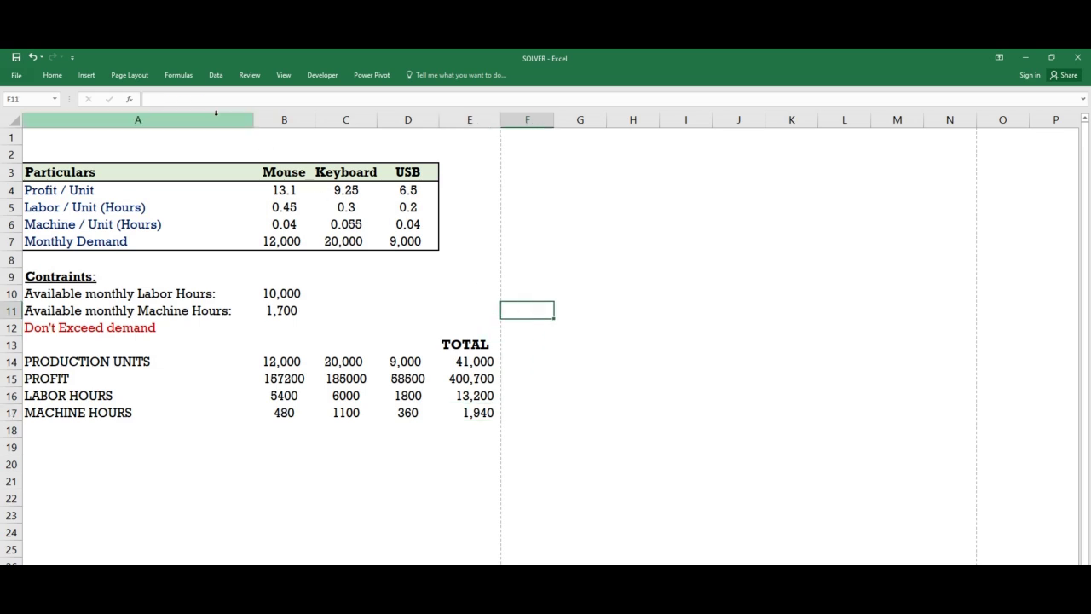
left_click(215, 75)
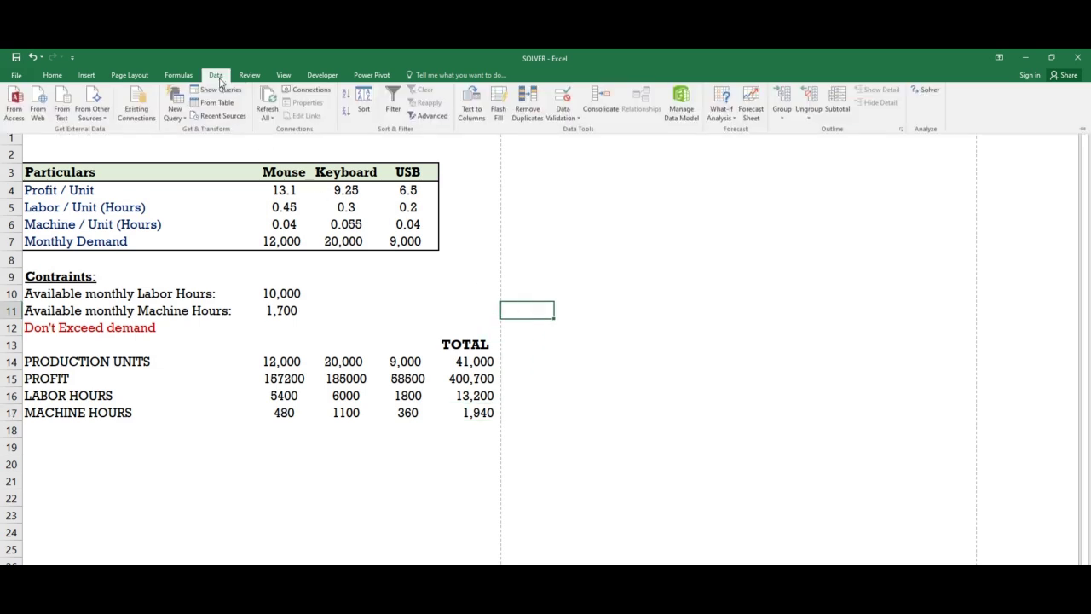
left_click(935, 92)
left_click(577, 390)
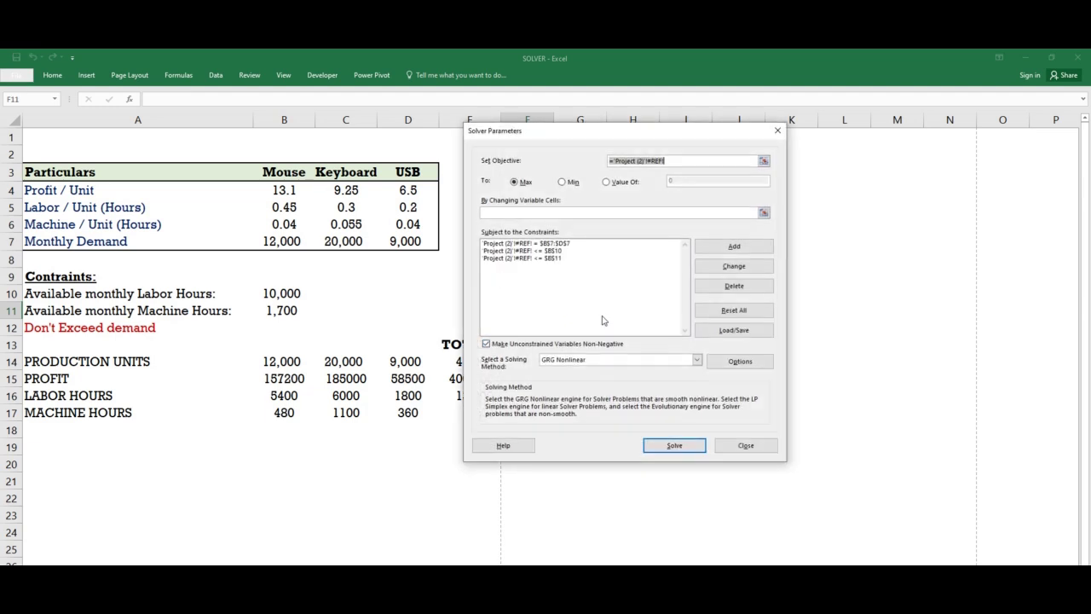
left_click_drag(621, 133, 657, 150)
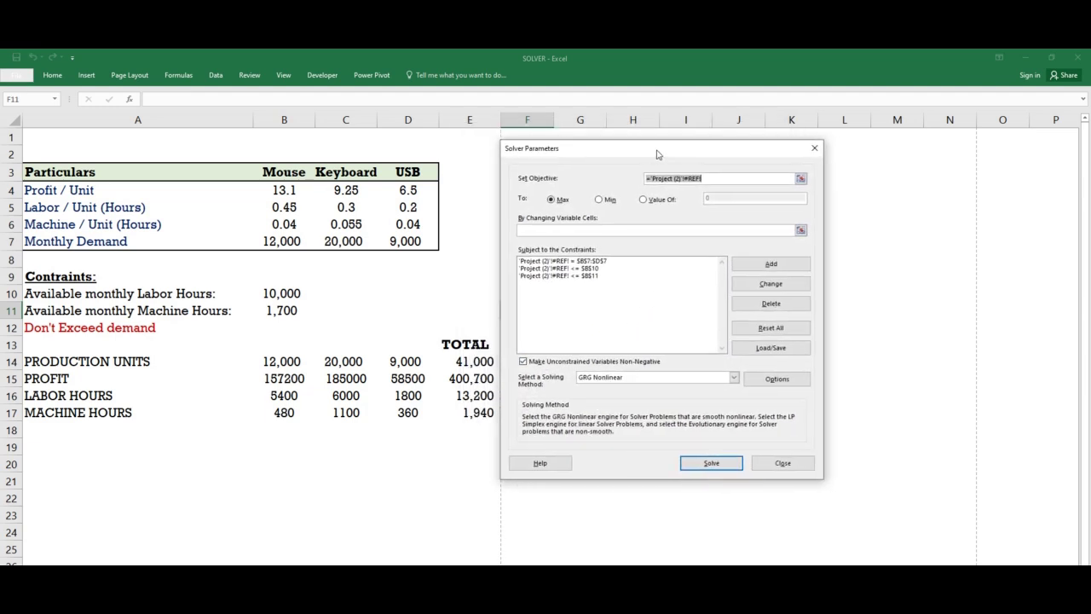
left_click(742, 328)
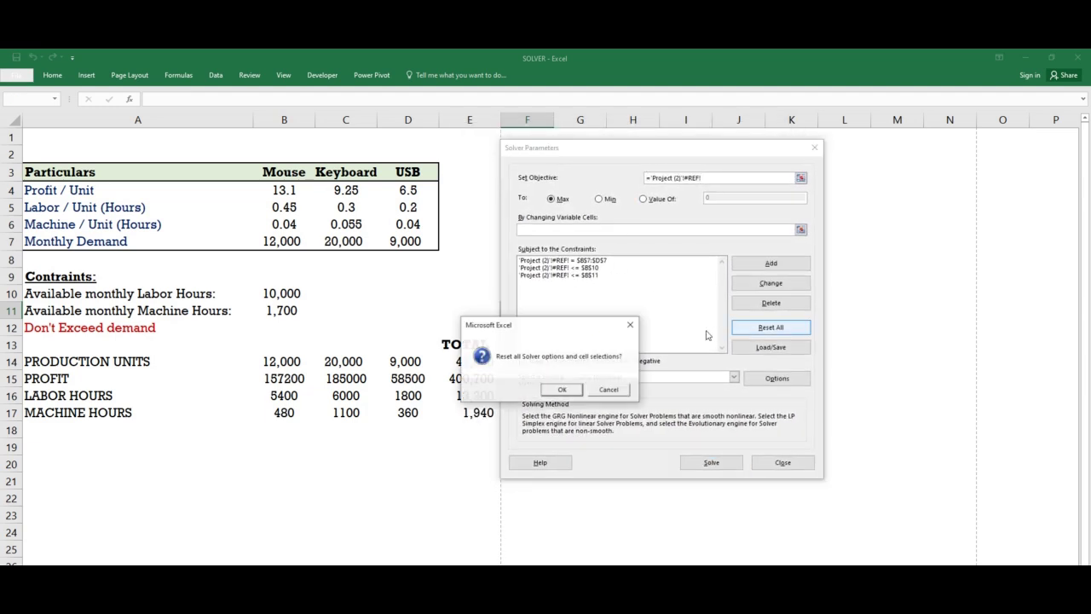
left_click(563, 389)
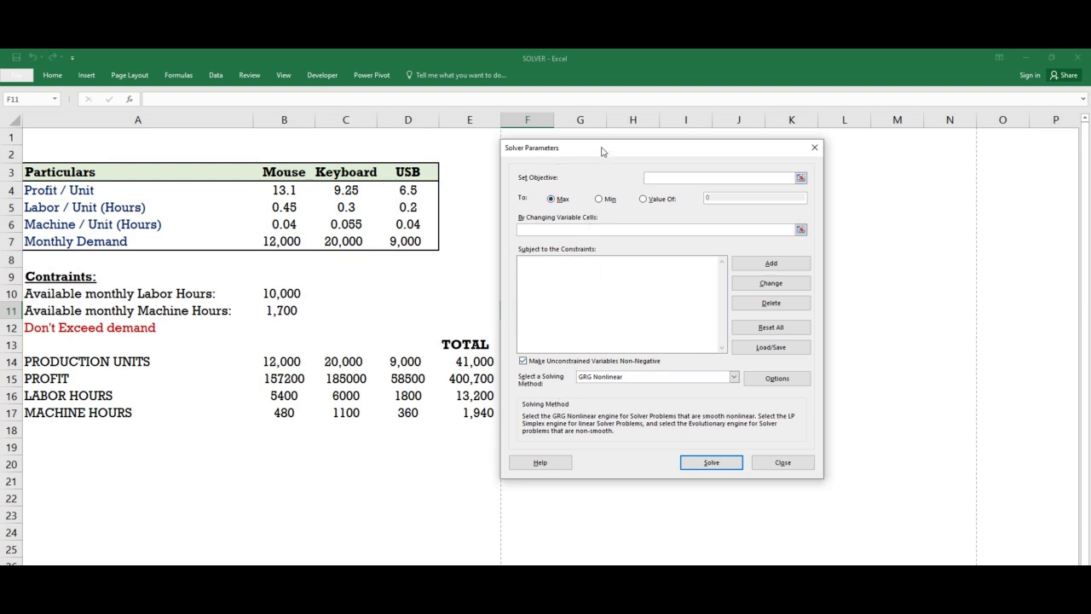
Set the total profit cell E15 as the Solver objective and close the Solver parameters.
left_click_drag(604, 156, 616, 159)
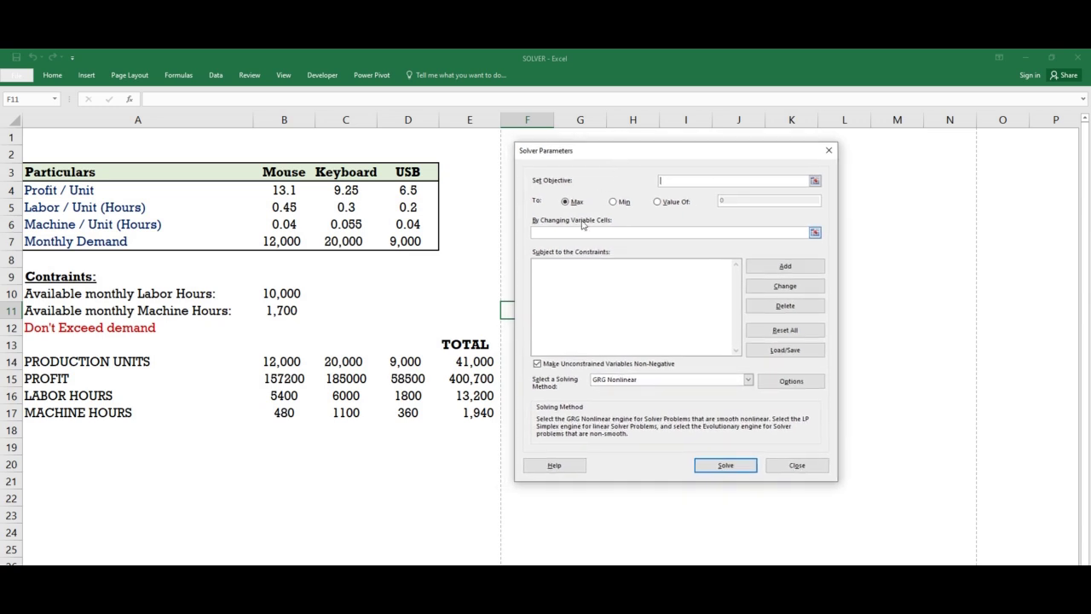
left_click(483, 380)
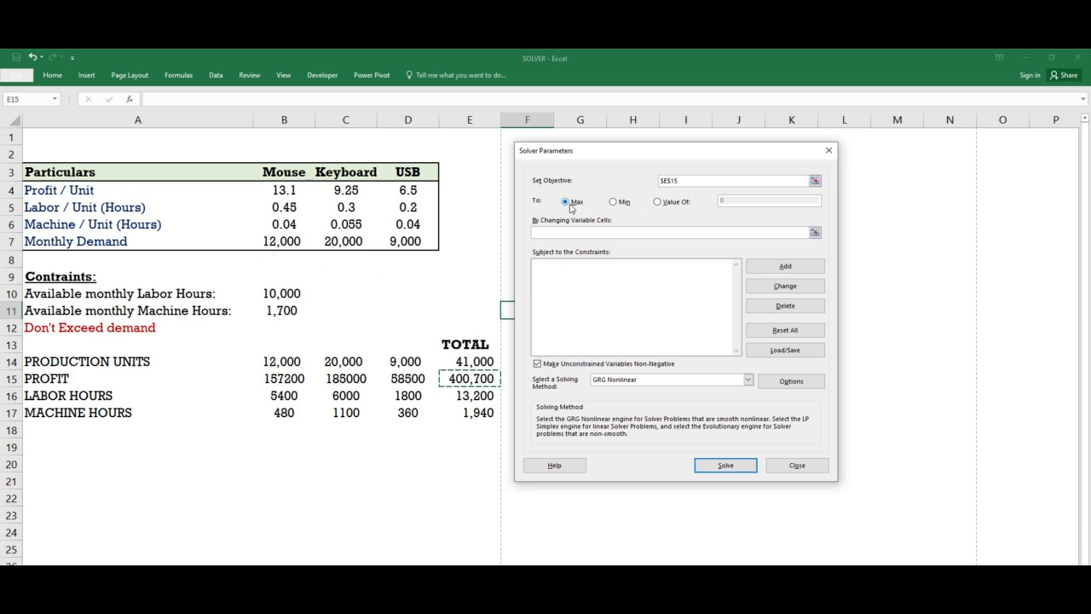
left_click(789, 466)
left_click(627, 413)
left_click(627, 431)
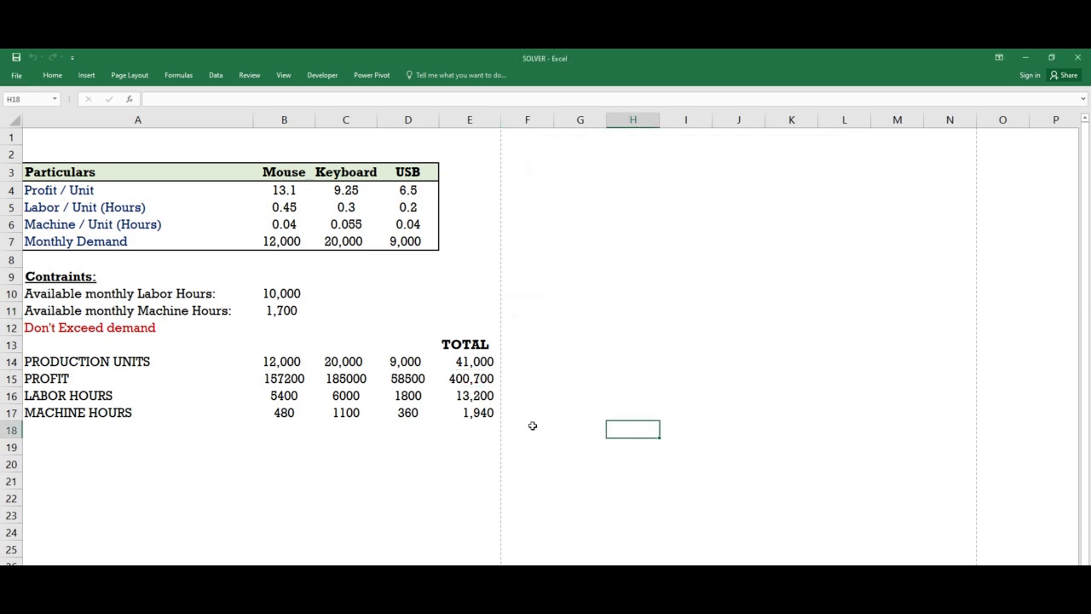
Replace the production unit formulas in B14:D14 with 8000 for mouse, 15000 for keyboard and 7000 for USB.
left_click(275, 362)
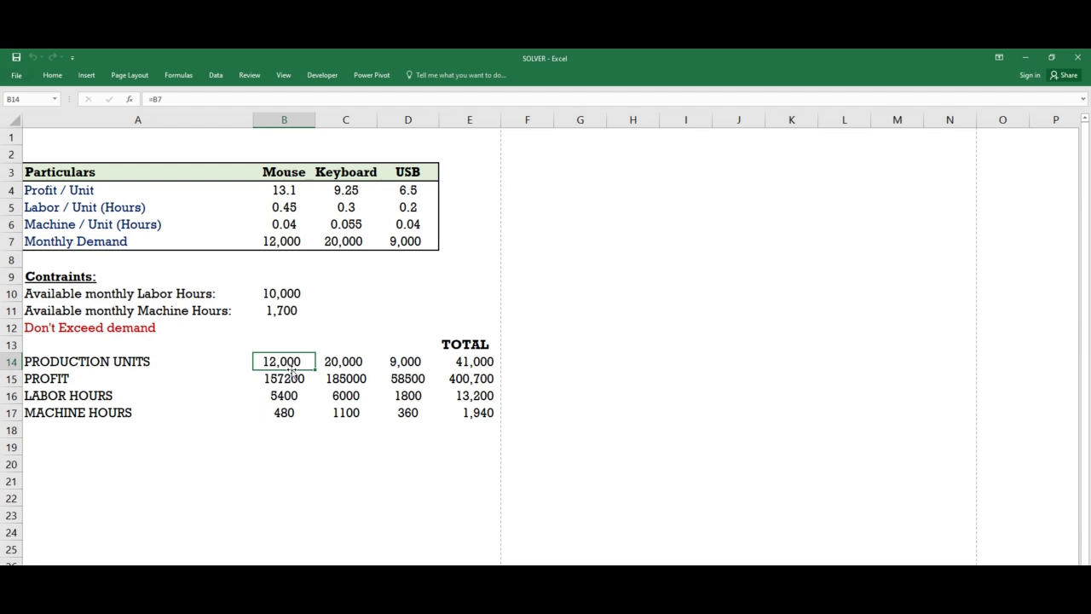
type("8000")
key("Tab")
type("15000")
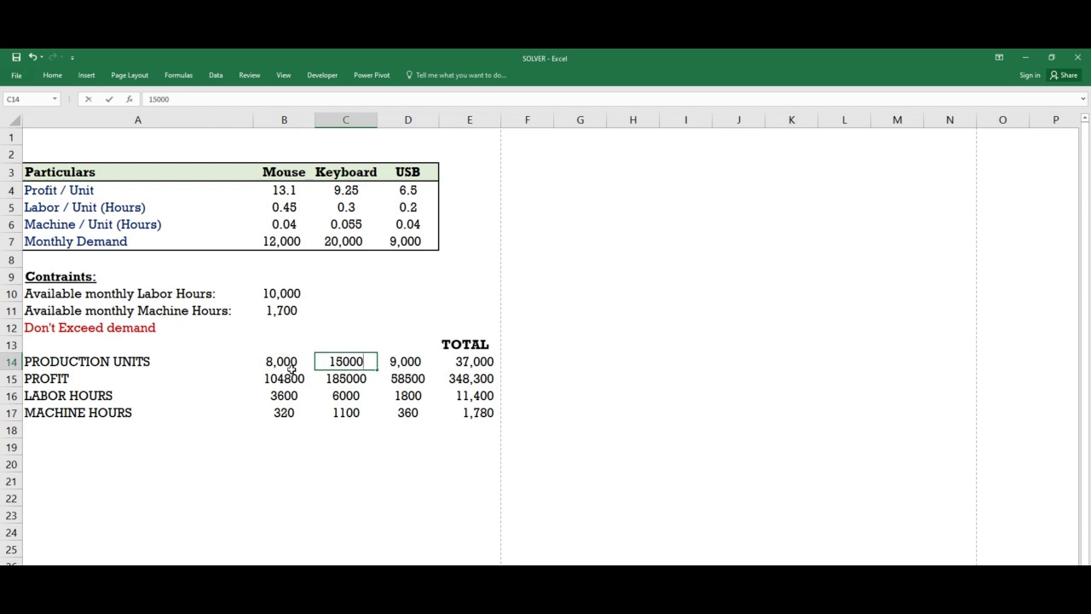
key("Tab")
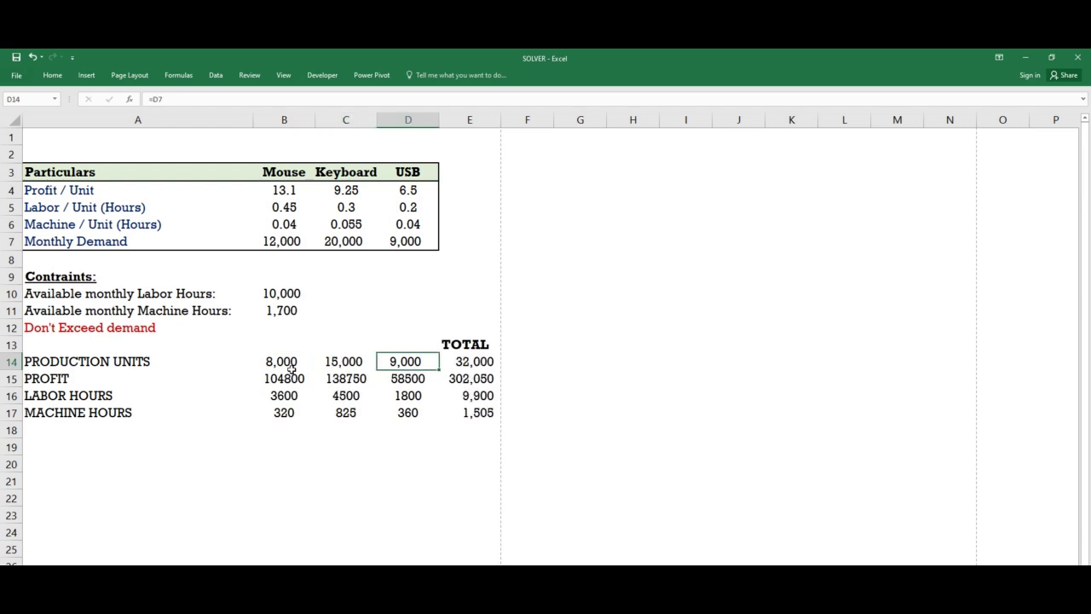
type("7000")
key("ctrl+Return")
Format the production units in B14:D14 with a light green fill and red font.
left_click_drag(274, 363, 388, 360)
left_click(52, 75)
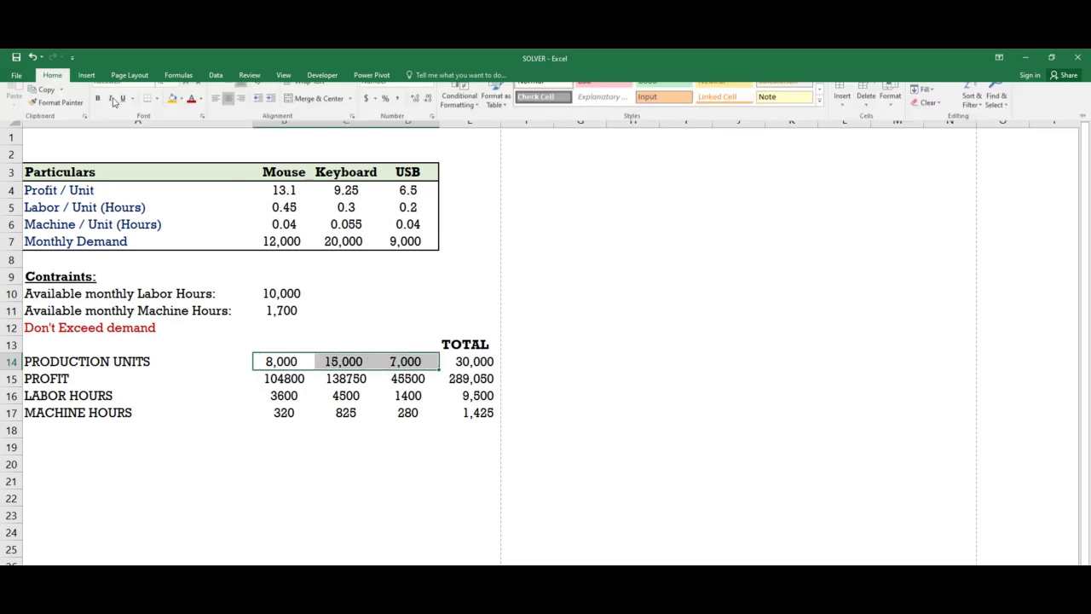
left_click(180, 113)
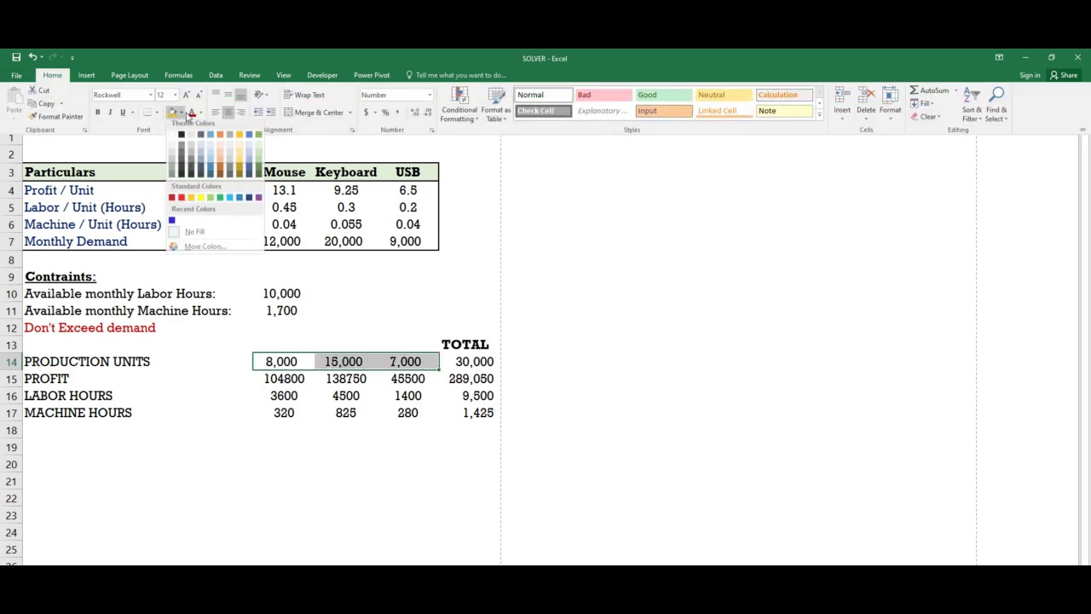
left_click(258, 152)
left_click(192, 113)
left_click(331, 467)
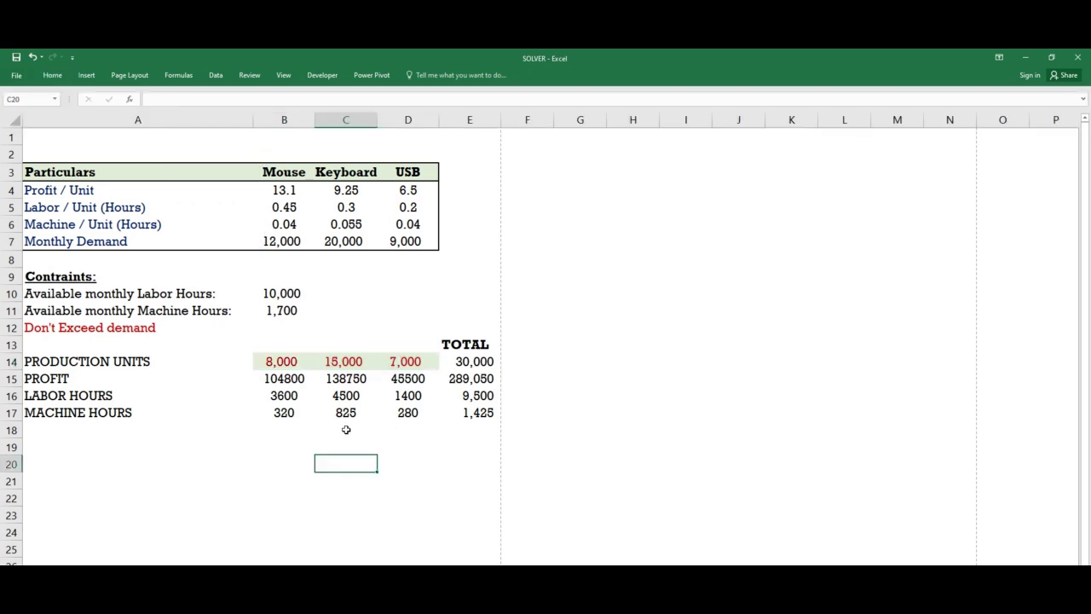
Reopen Solver and set the production units in B14:D14 as the changing variable cells.
left_click(538, 359)
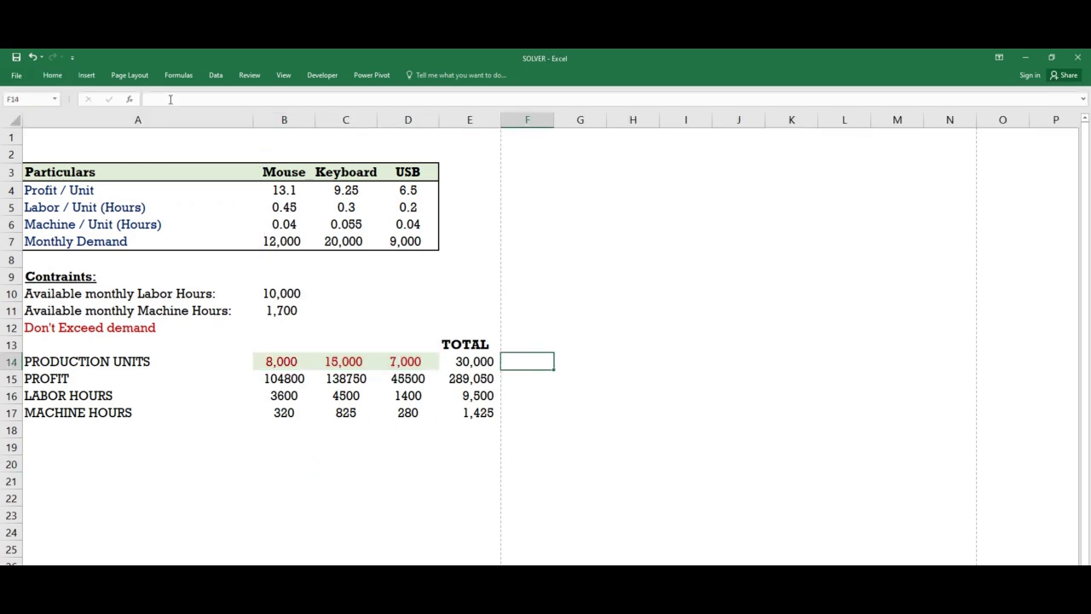
left_click(219, 79)
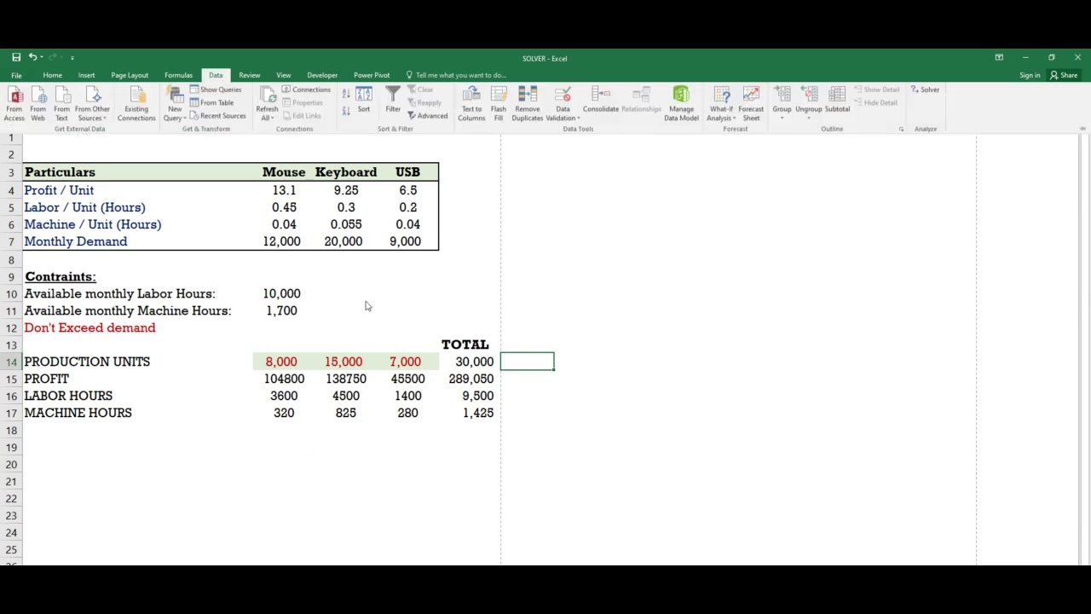
left_click(912, 94)
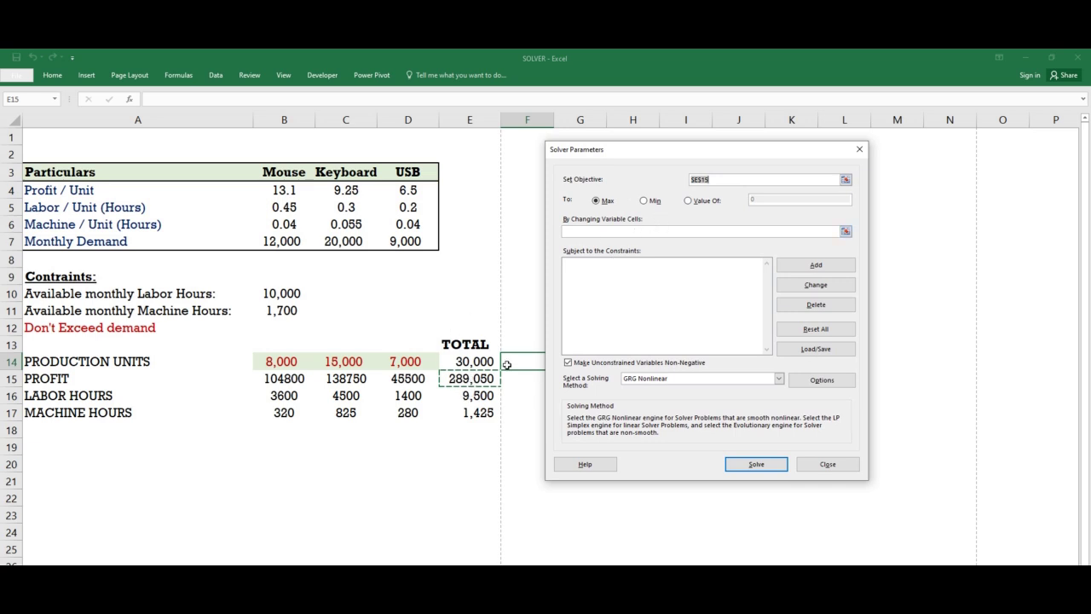
left_click(586, 230)
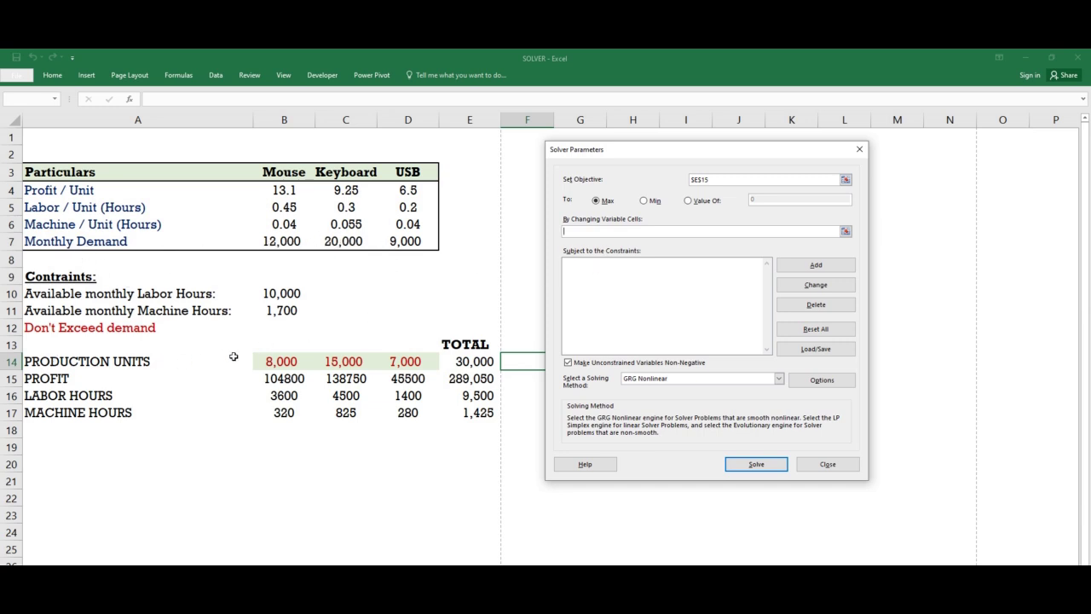
left_click_drag(268, 362, 394, 359)
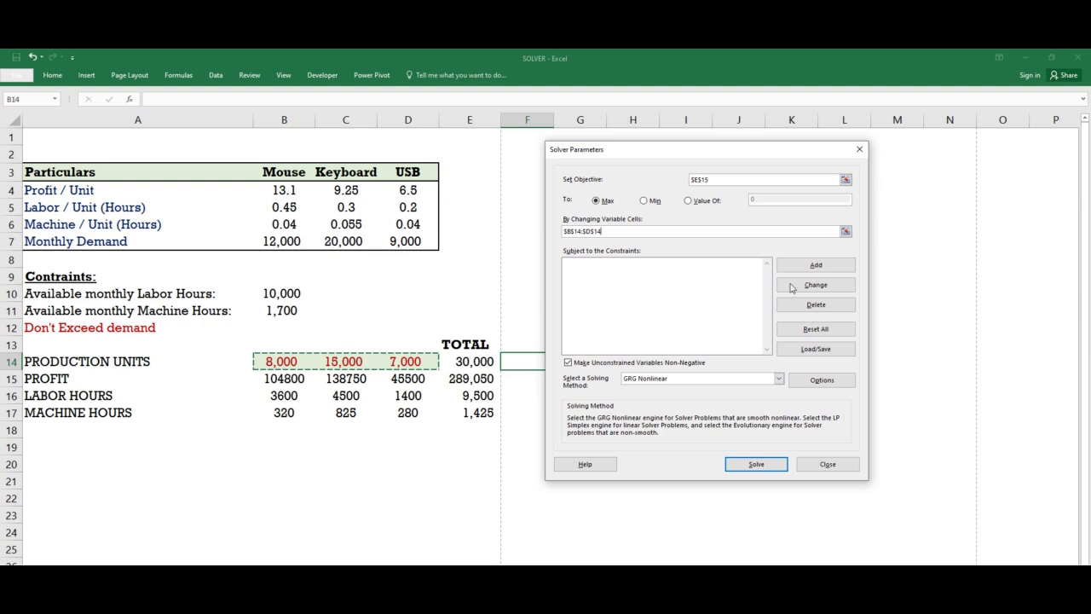
Add a Solver constraint keeping total labor hours in E16 <= the available monthly labor hours in B10.
left_click(811, 267)
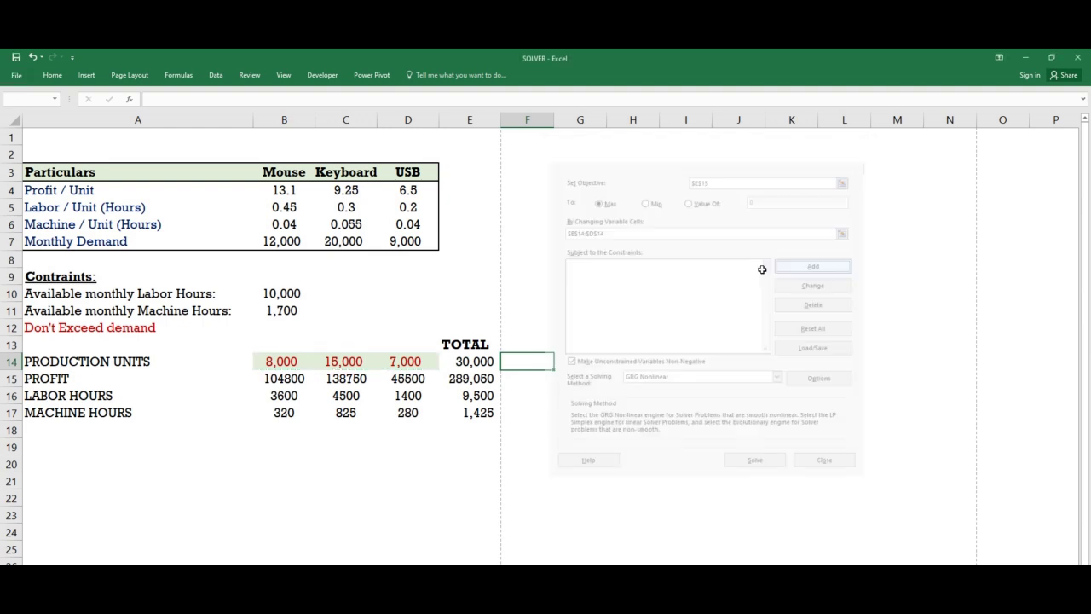
left_click_drag(668, 283, 623, 242)
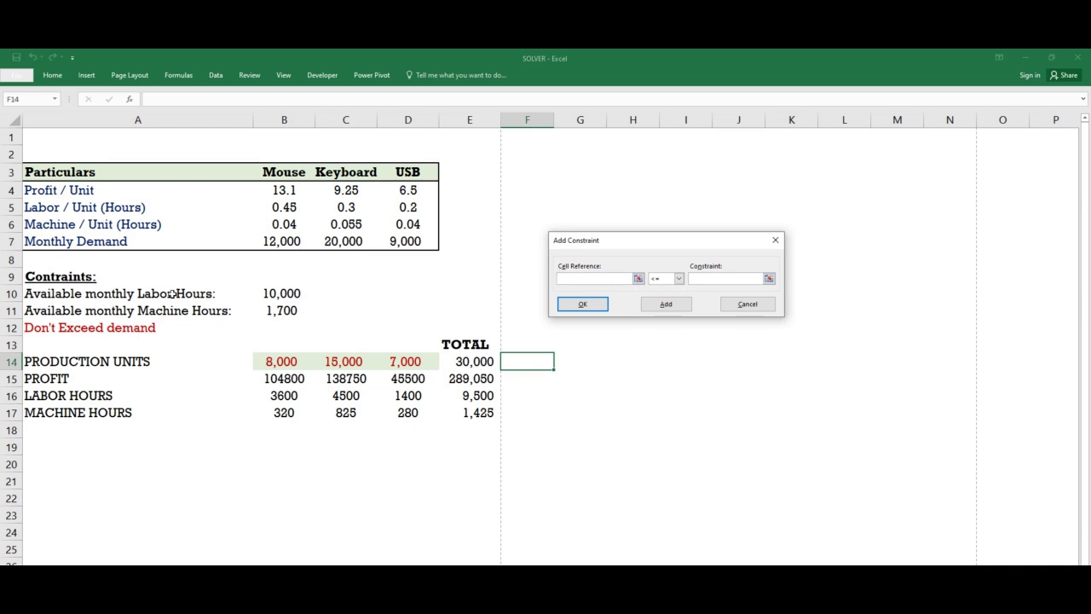
left_click(468, 396)
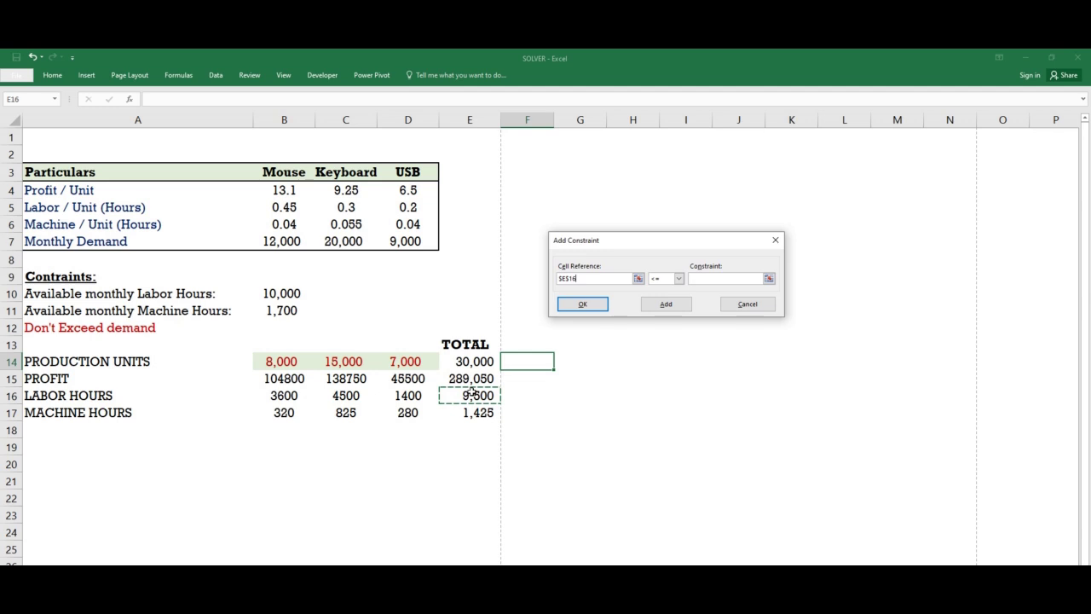
left_click(699, 278)
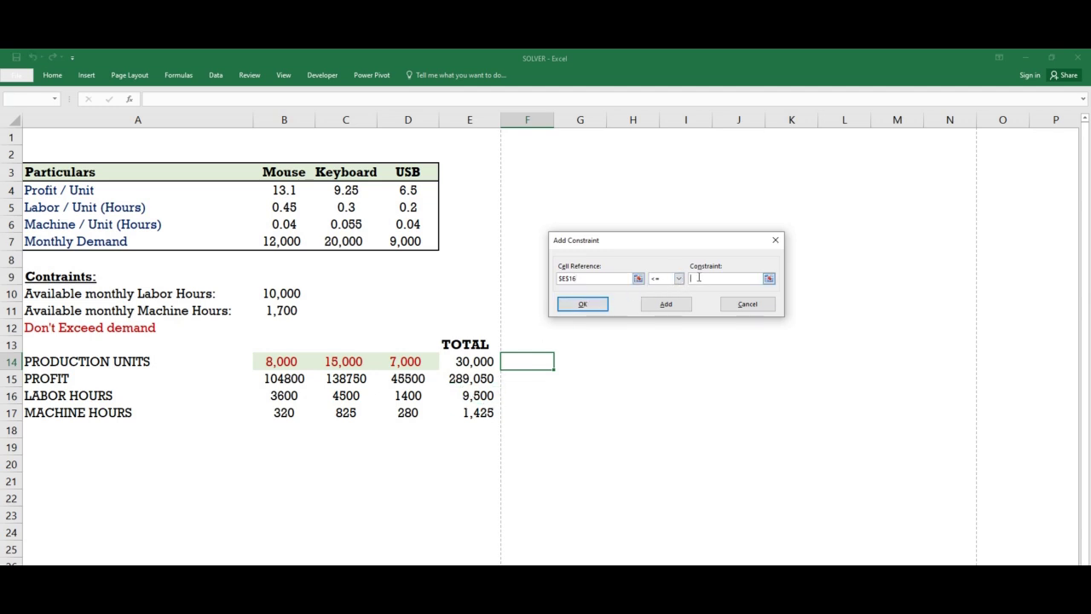
left_click(284, 290)
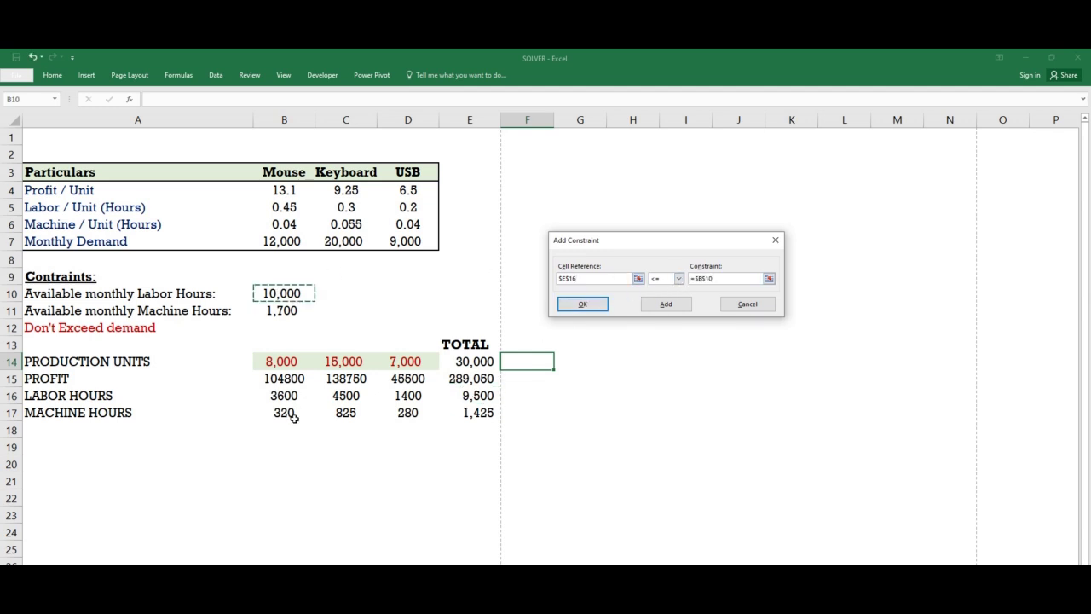
left_click(664, 305)
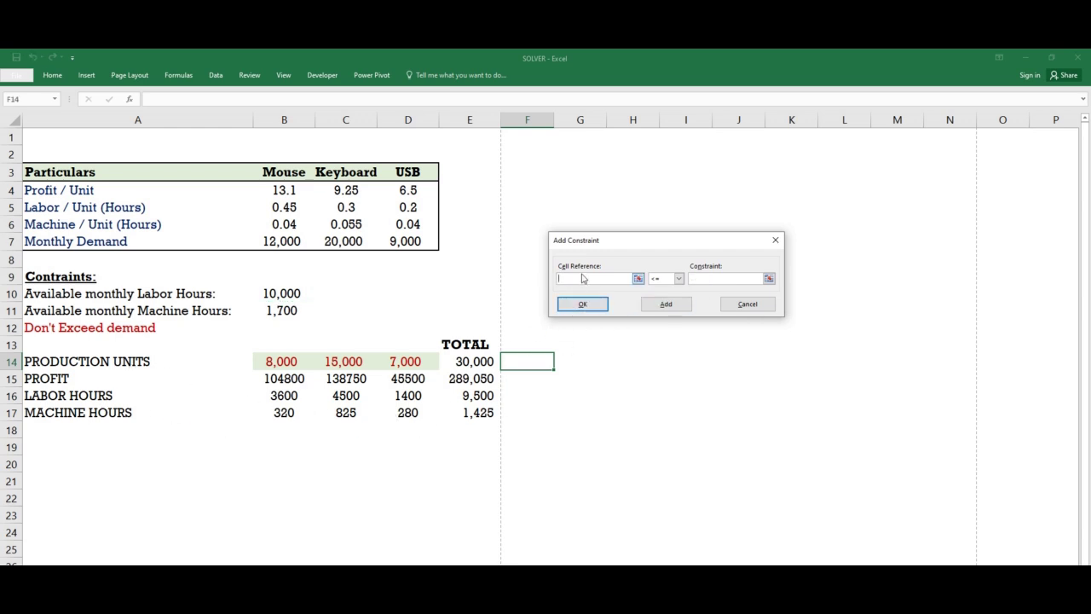
Add a constraint keeping total machine hours in E17 <= the available monthly machine hours in B11.
left_click(480, 412)
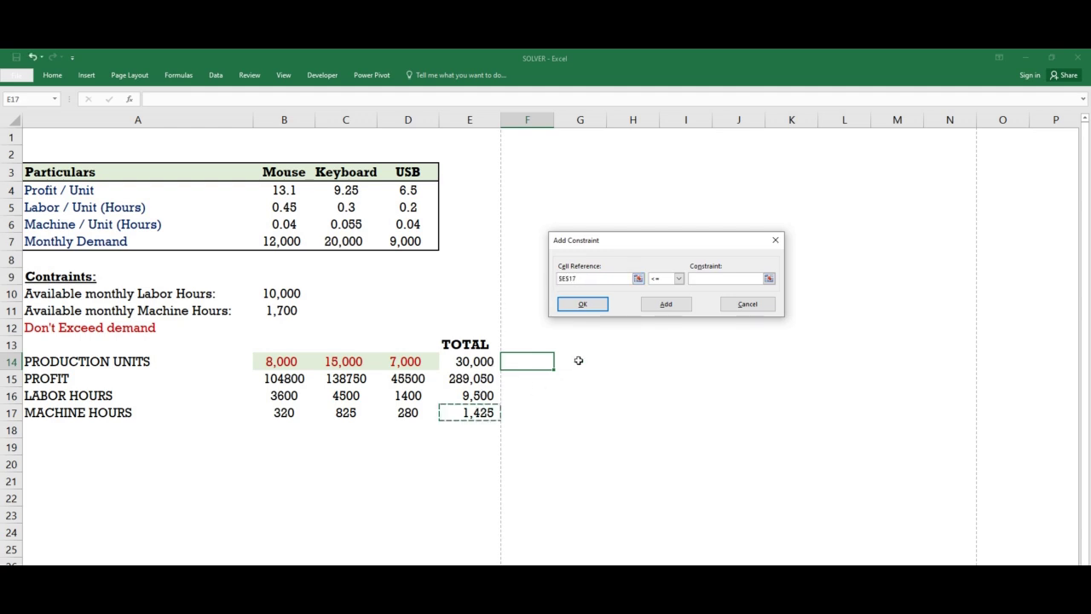
left_click(704, 279)
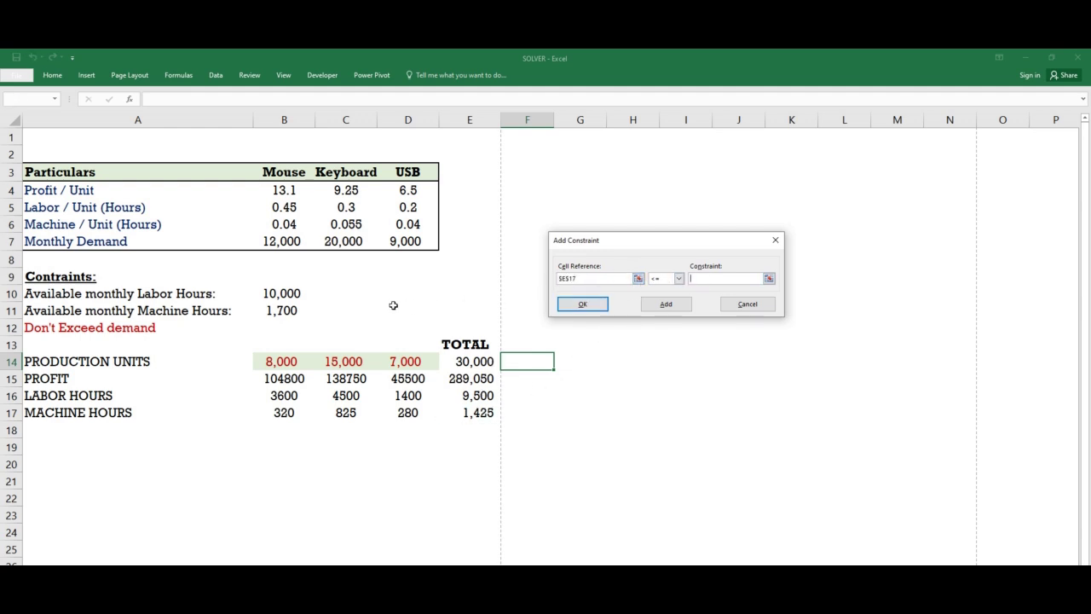
left_click(289, 311)
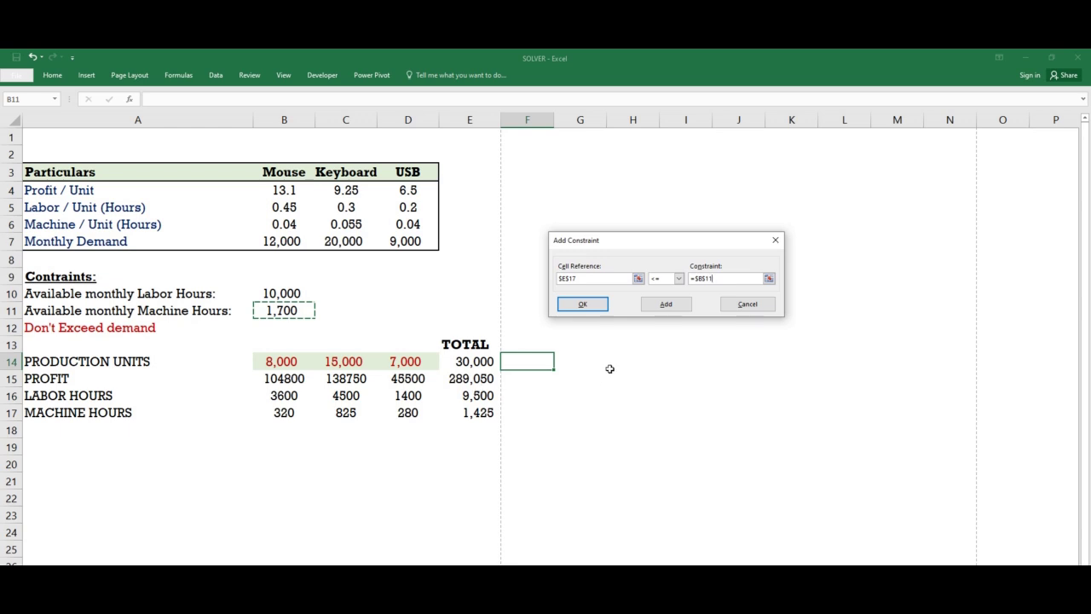
left_click(669, 305)
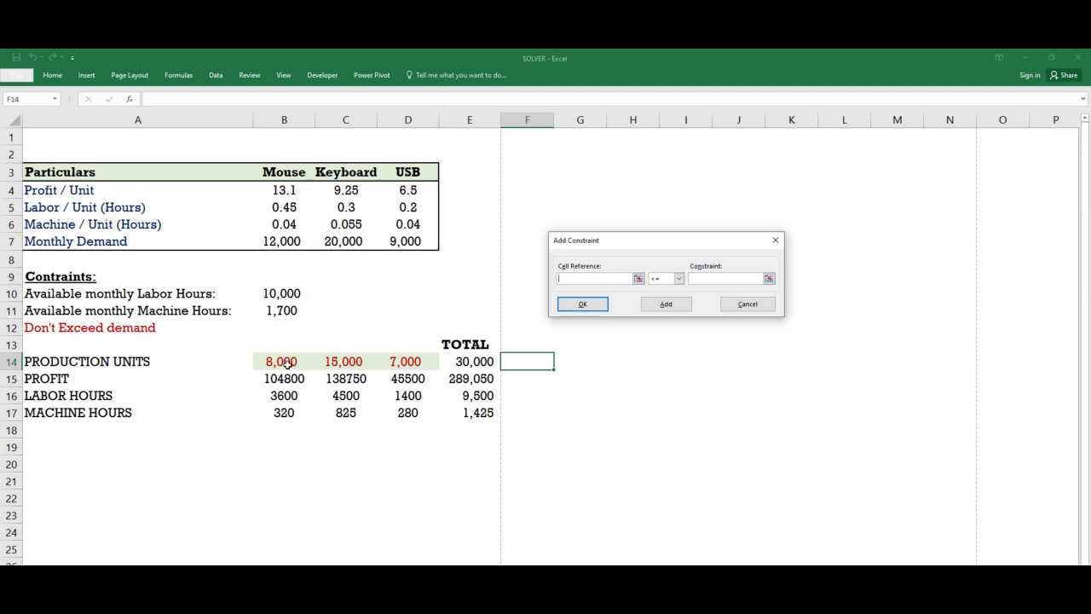
Add a constraint making the production units in B14:D14 = the monthly demand in B7:D7, and return to the Solver parameters.
left_click_drag(287, 361, 408, 364)
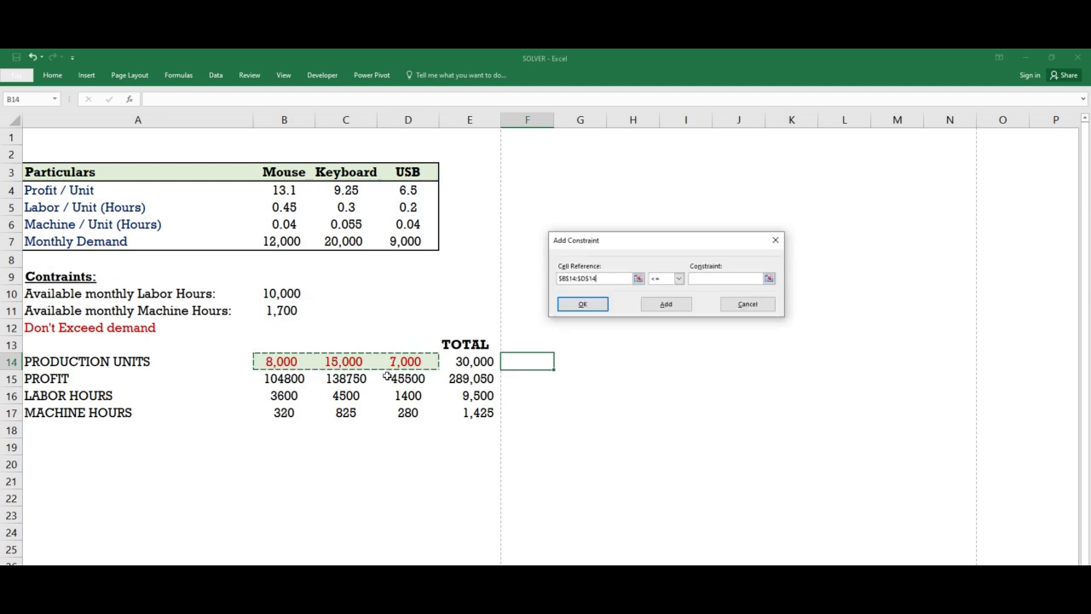
left_click(679, 279)
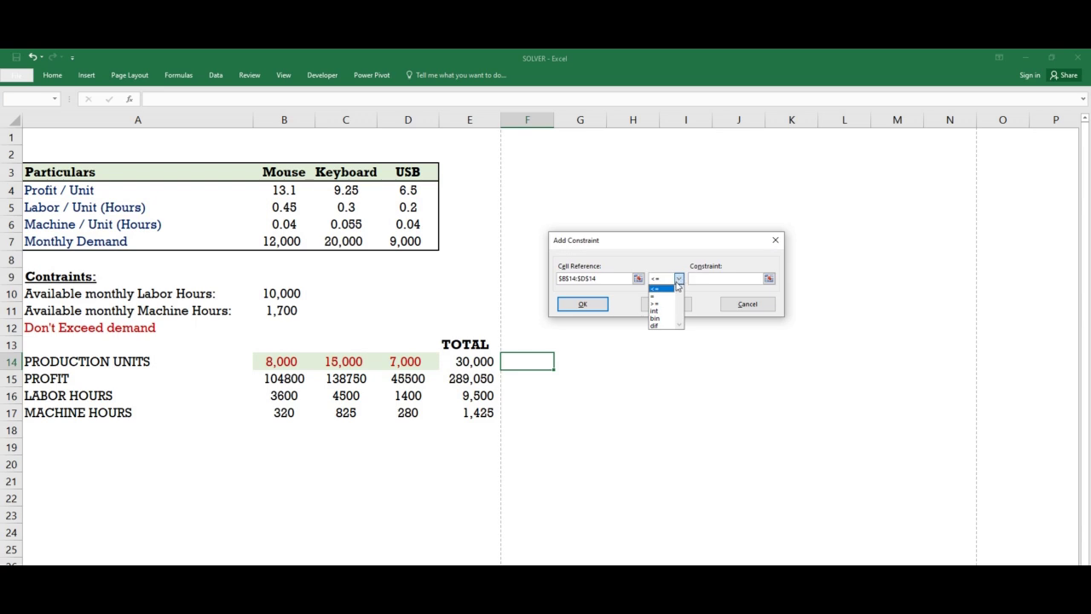
left_click(660, 295)
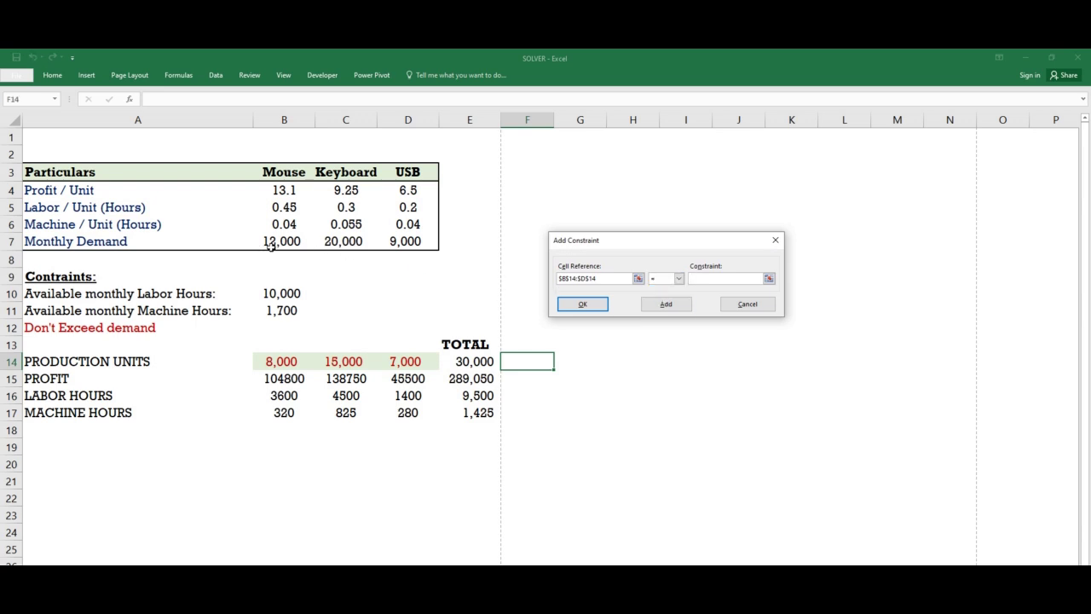
left_click_drag(269, 244, 394, 247)
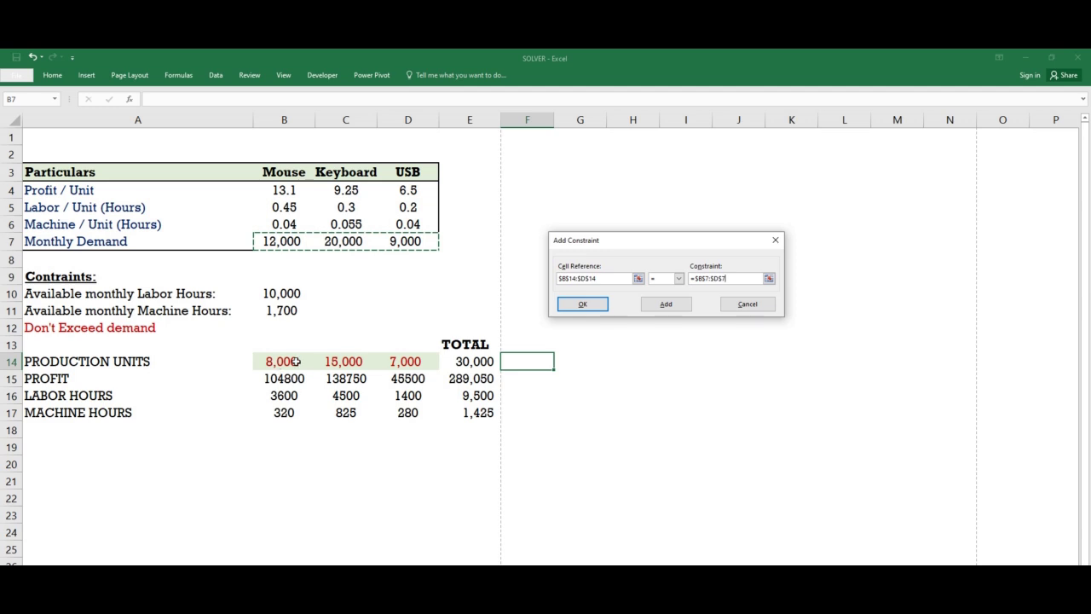
left_click(570, 305)
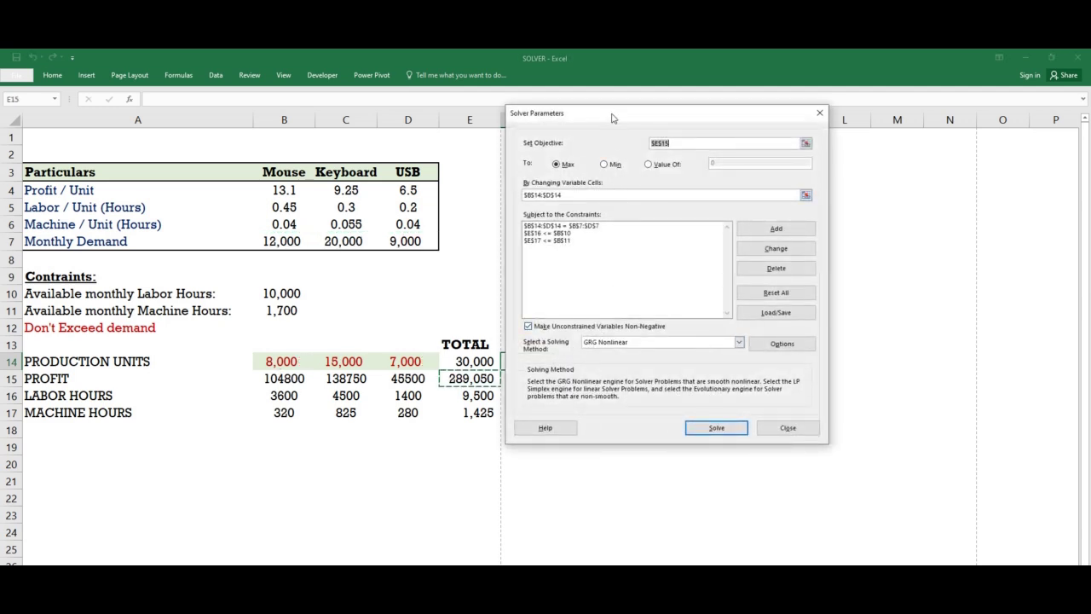
Try solving for maximum profit with production units equal to monthly demand, then discard the Solver result.
left_click_drag(612, 118, 642, 145)
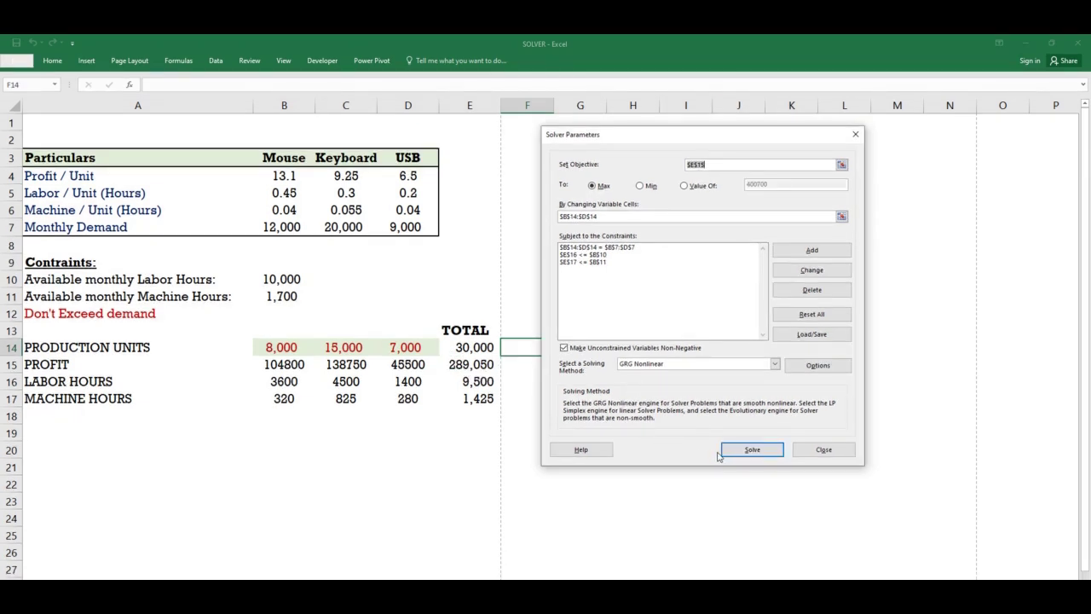
left_click(747, 457)
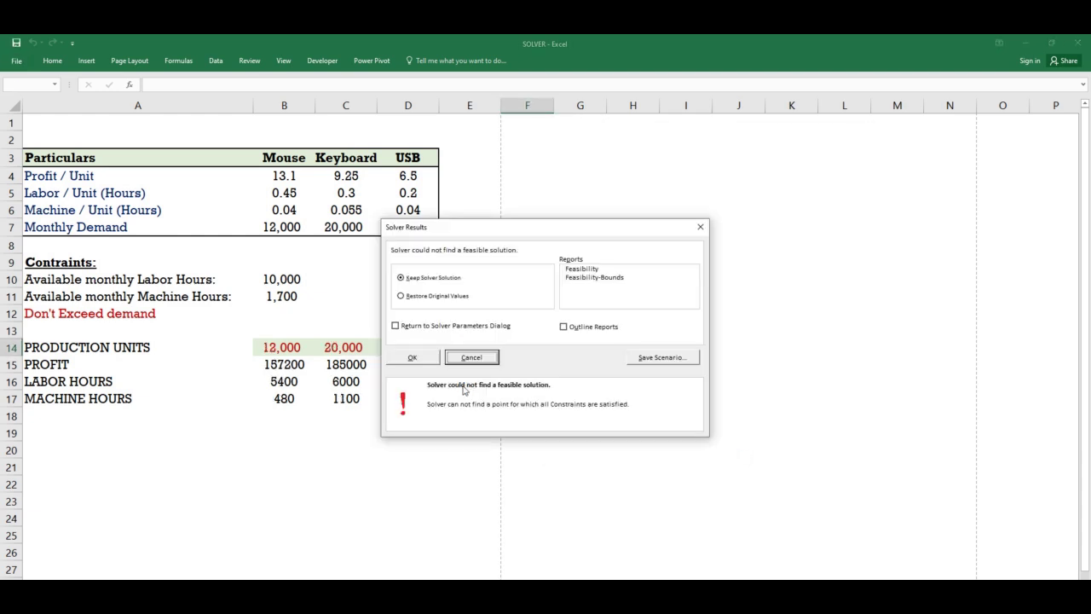
left_click_drag(496, 228, 630, 200)
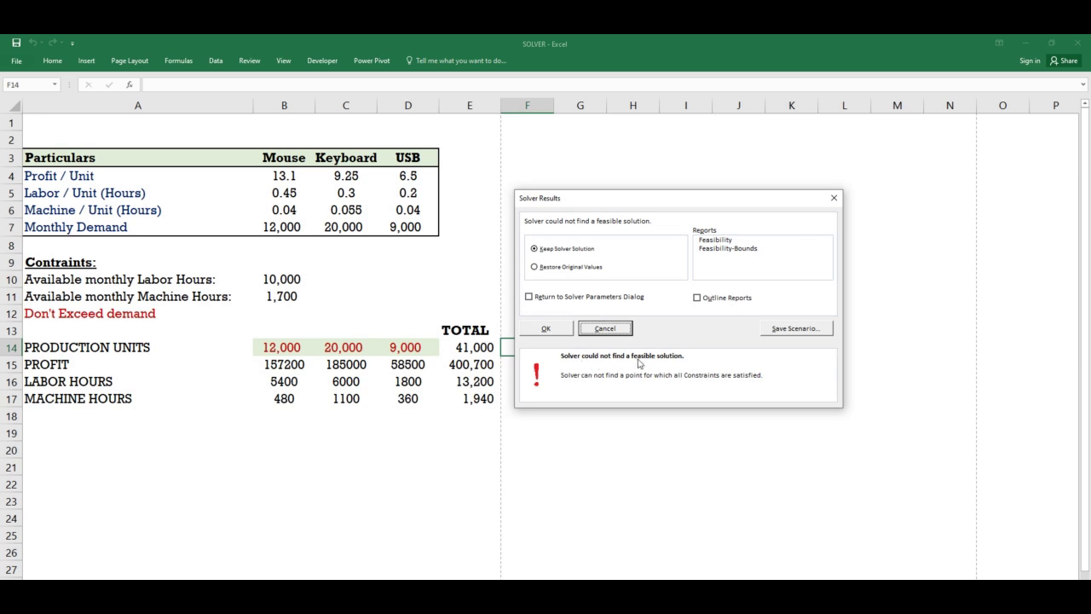
left_click_drag(578, 206, 614, 195)
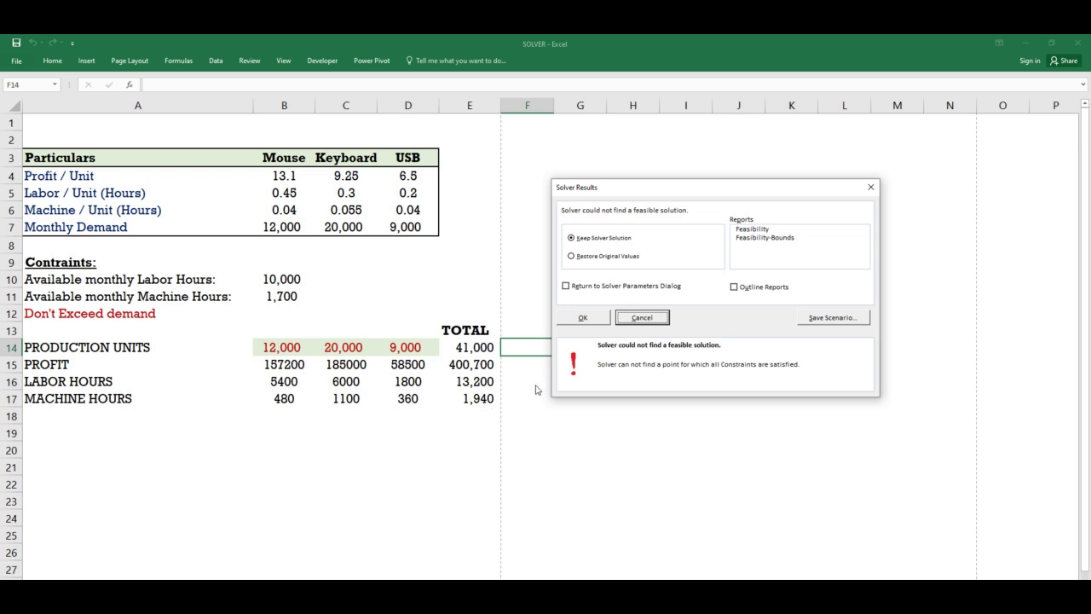
left_click(641, 319)
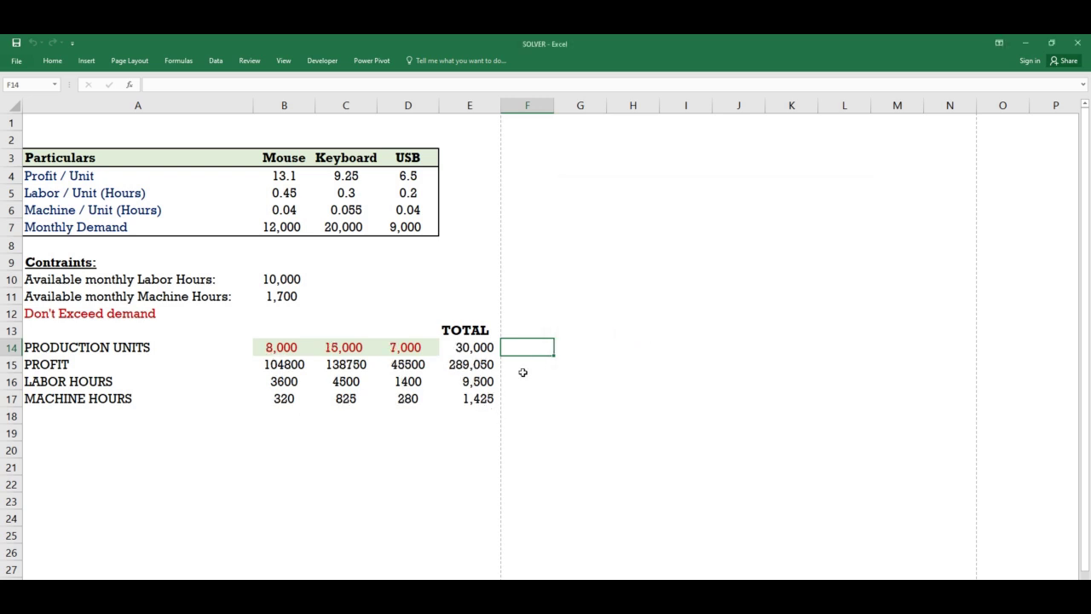
Reopen Solver and change the demand constraint so production units in B14:D14 are <= the monthly demand in B7:D7.
left_click(218, 61)
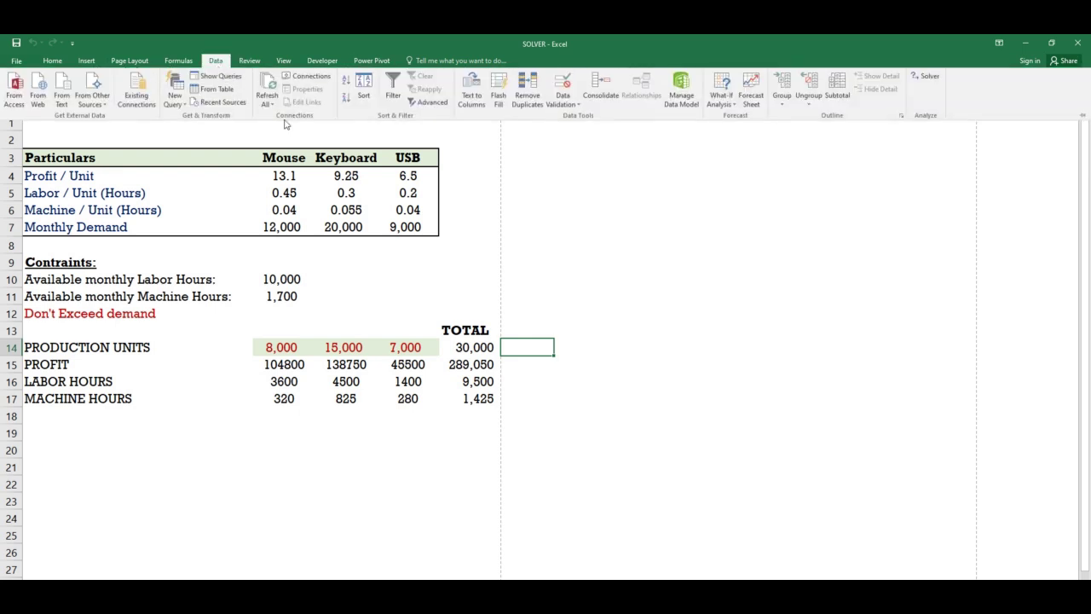
left_click(917, 85)
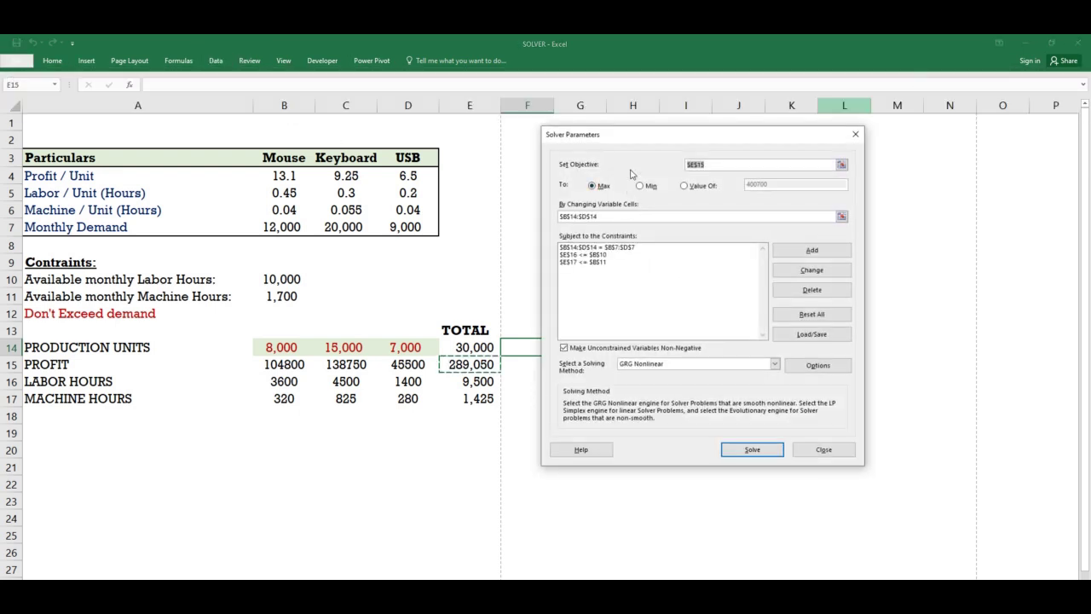
left_click_drag(634, 136, 648, 149)
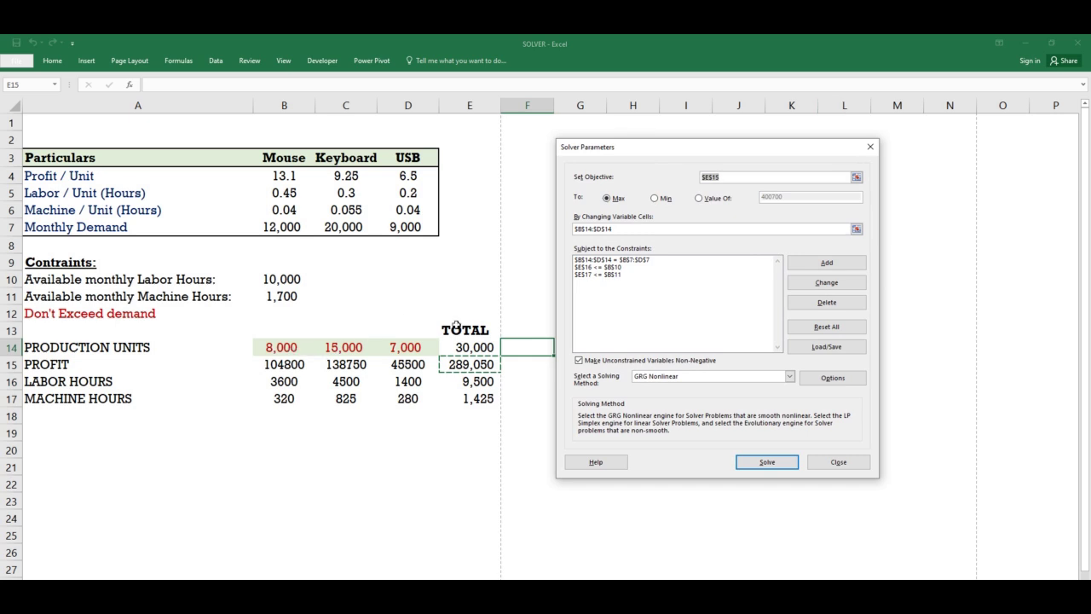
left_click(620, 261)
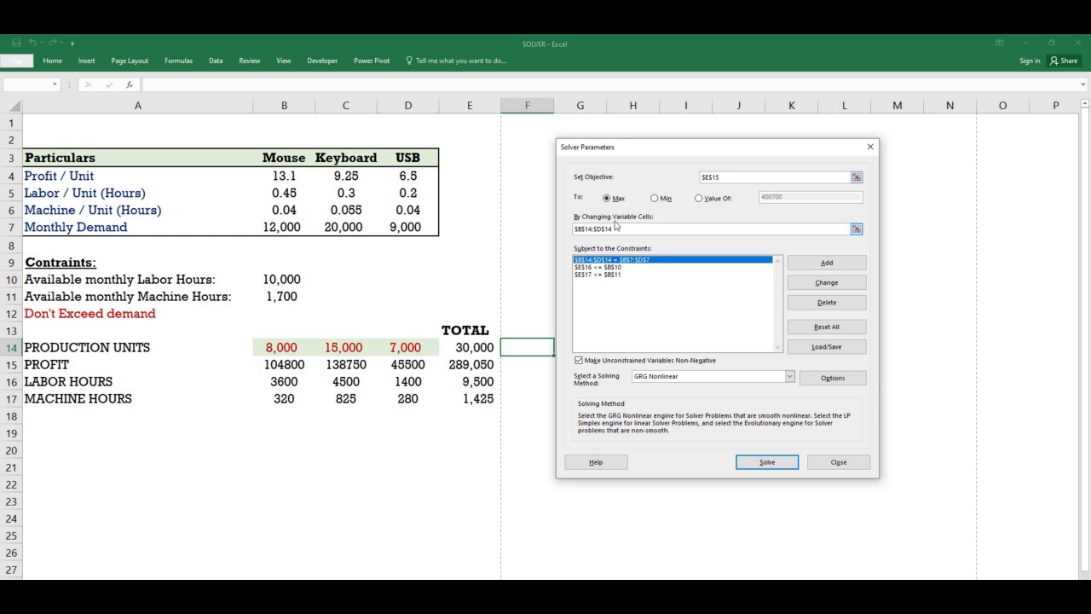
left_click(789, 290)
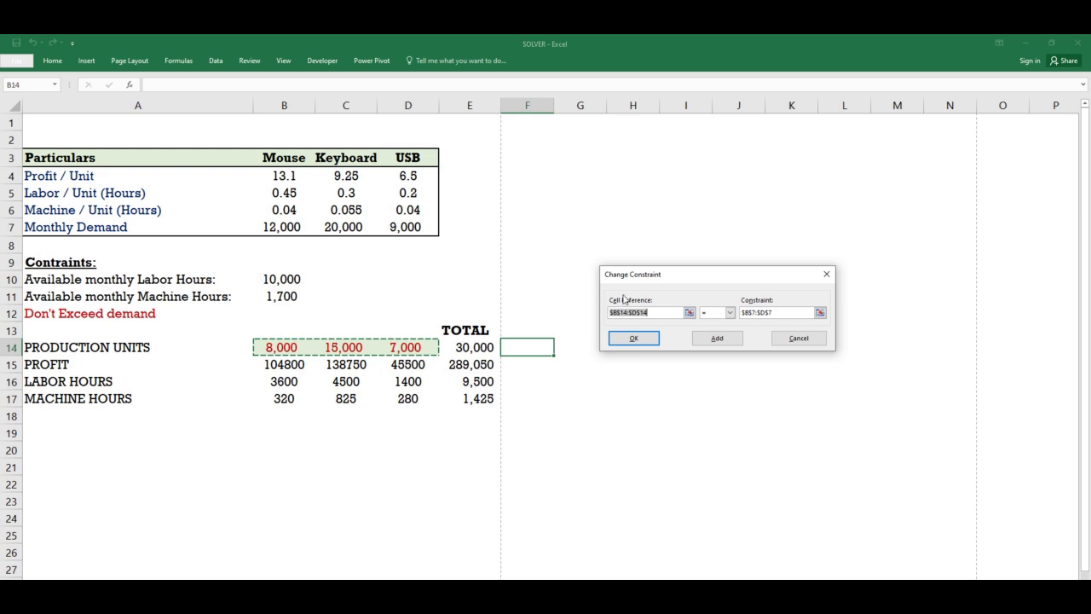
left_click(731, 313)
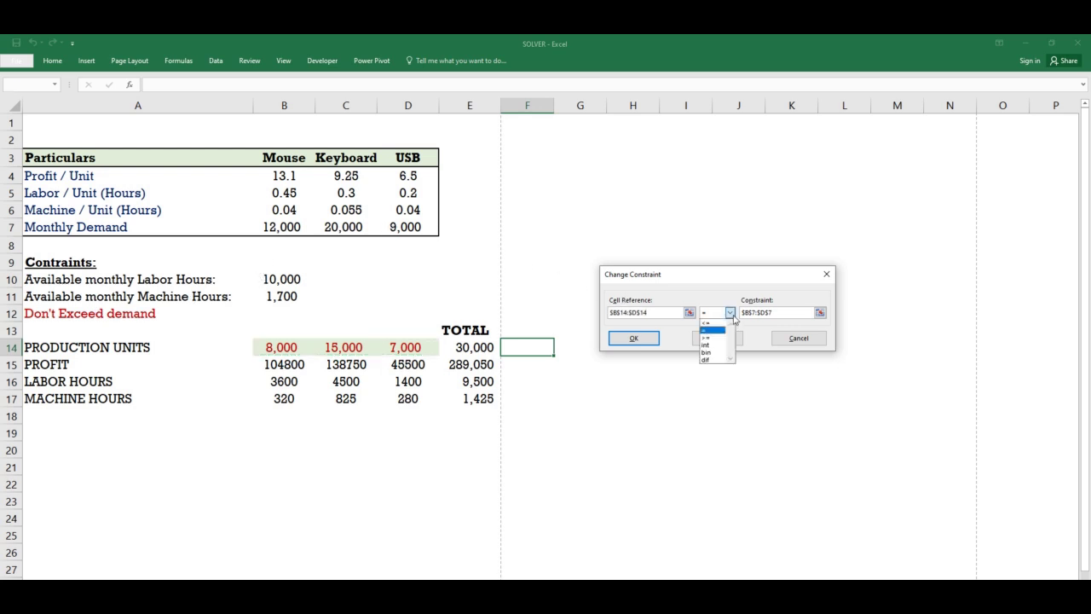
left_click(721, 323)
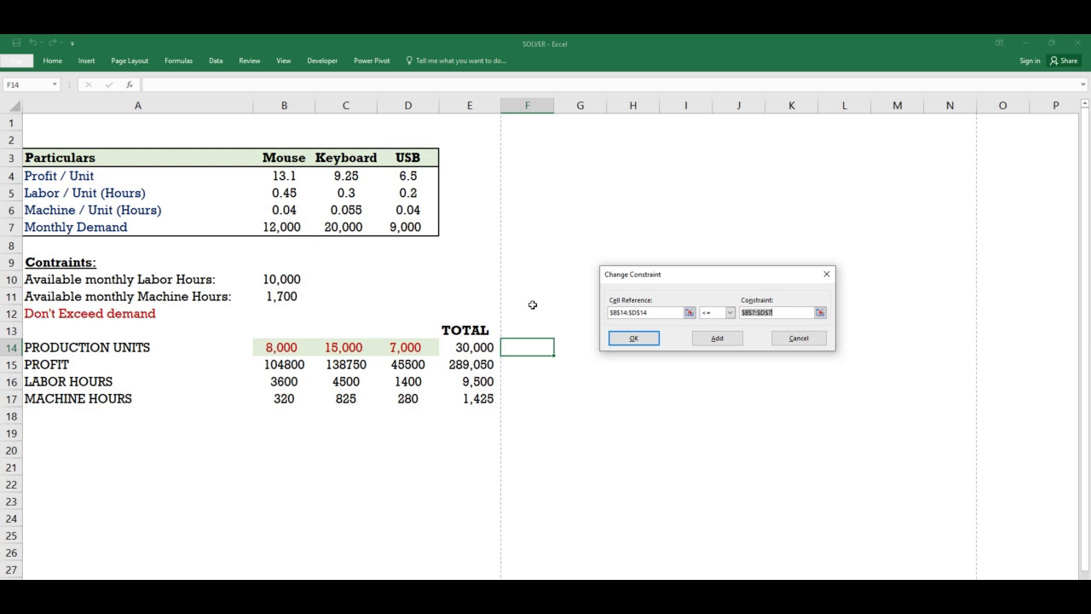
left_click(636, 338)
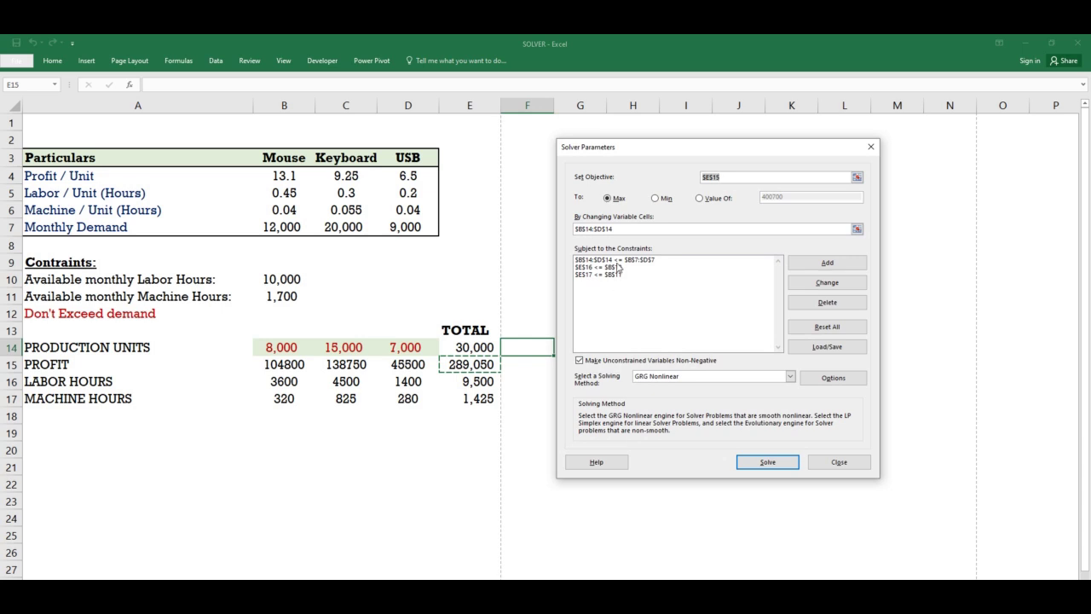
Solve the model with the revised demand constraint and keep the Solver solution.
left_click(619, 259)
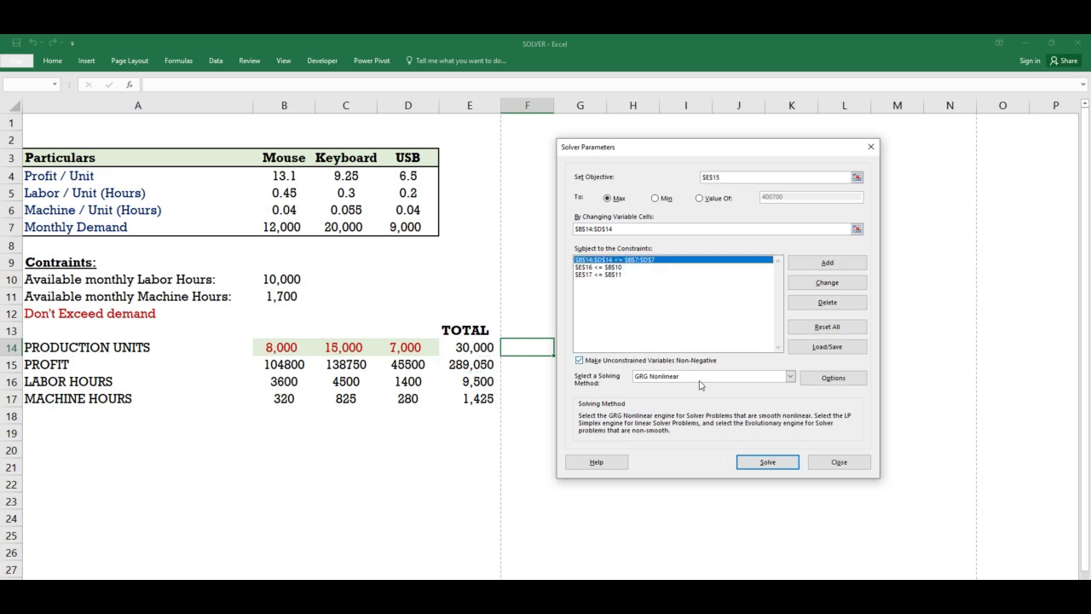
left_click(758, 462)
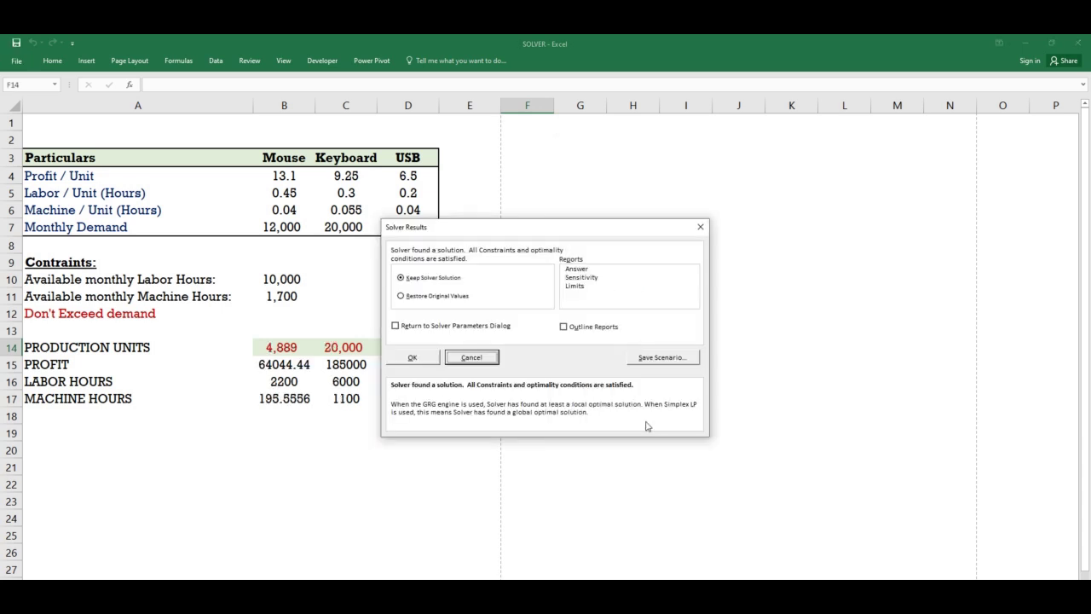
left_click_drag(522, 243, 661, 187)
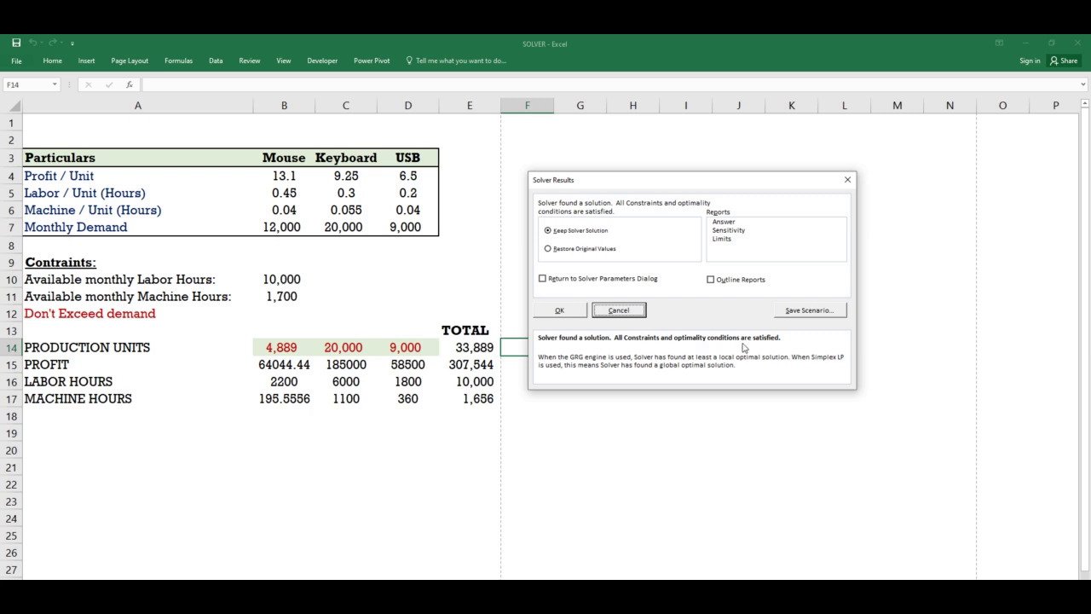
left_click(579, 311)
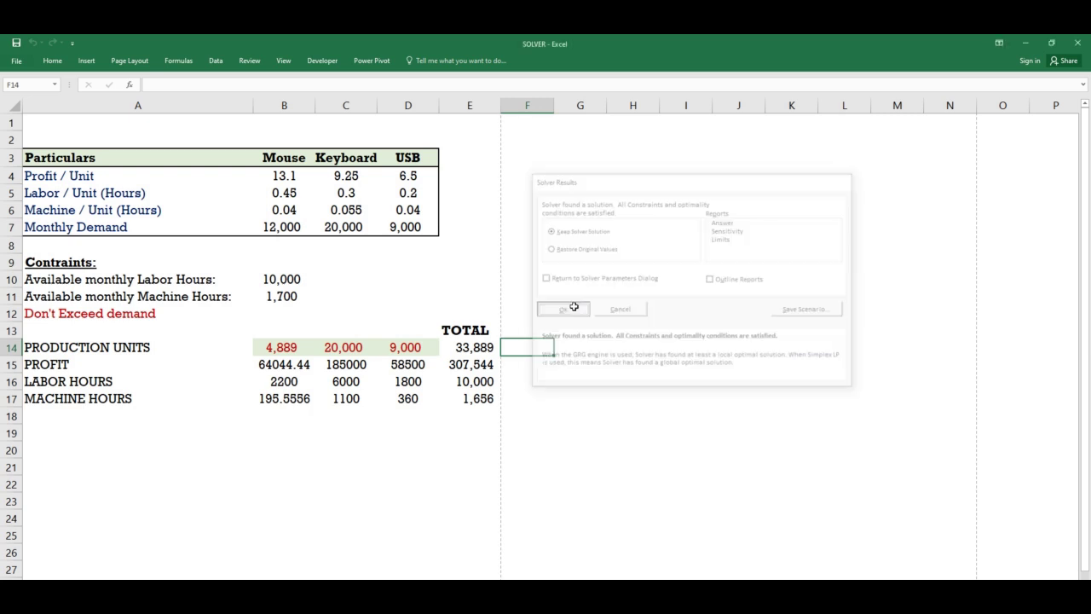
Compare the total labor and machine hours with the available hours, and the production units with each product's monthly demand.
left_click(516, 399)
left_click(480, 383)
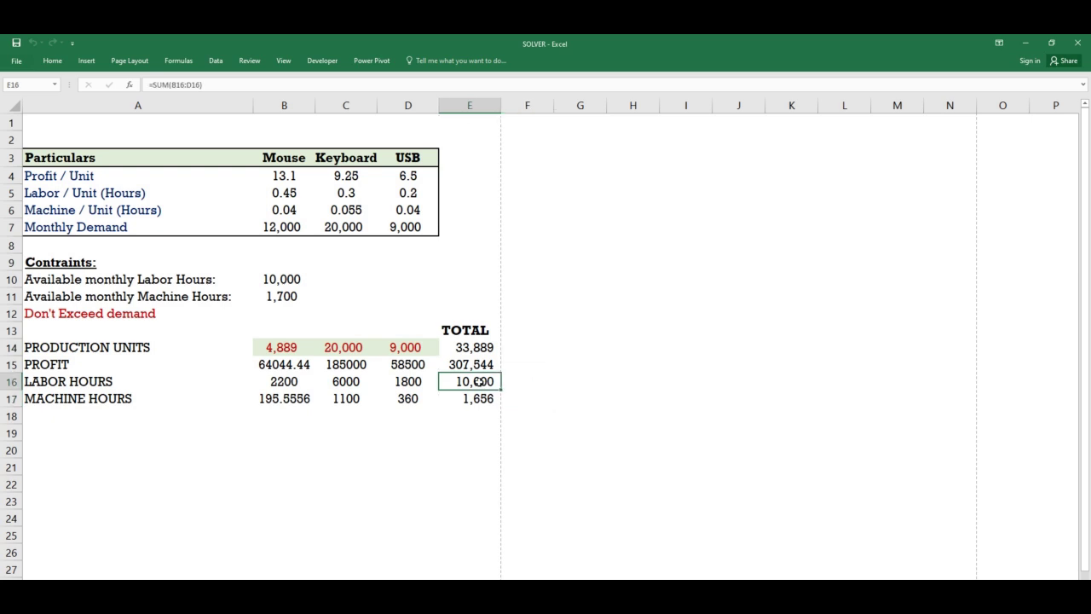
left_click(286, 281)
left_click(277, 296)
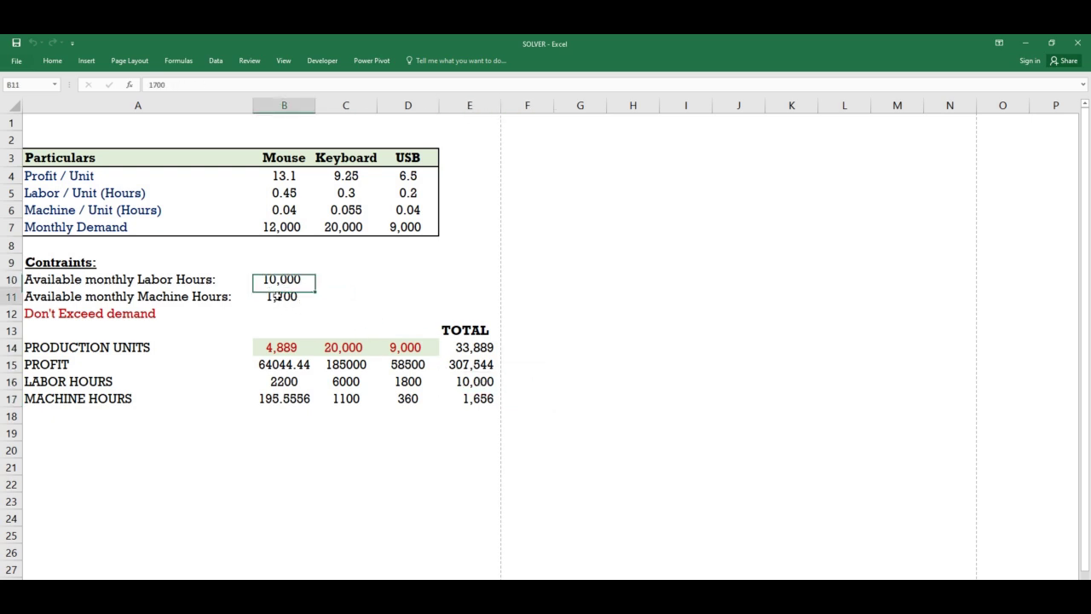
left_click(475, 401)
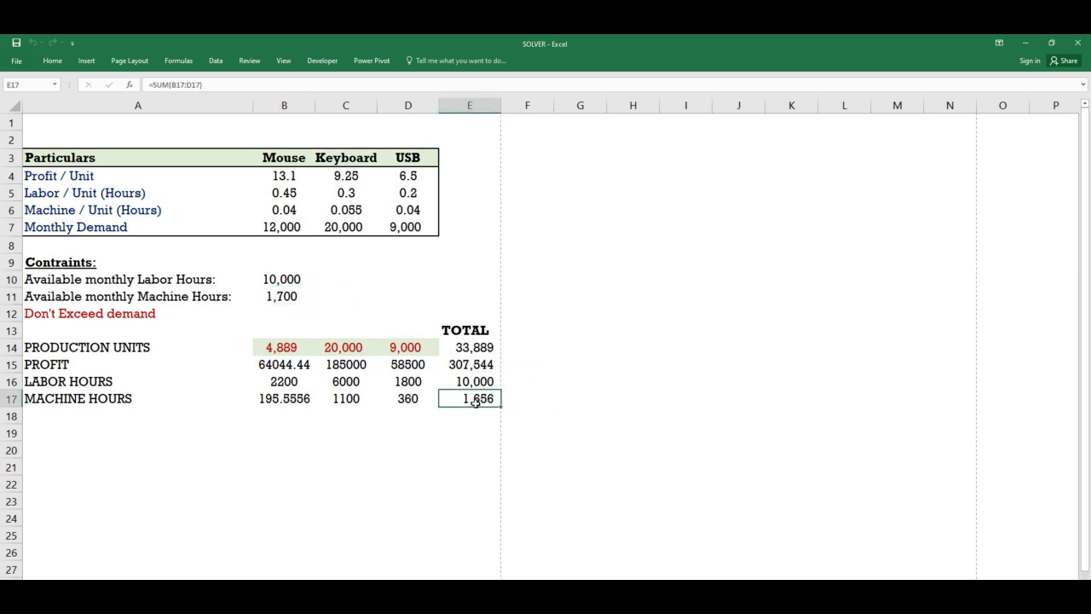
left_click(411, 349)
key("Up")
left_click(403, 227)
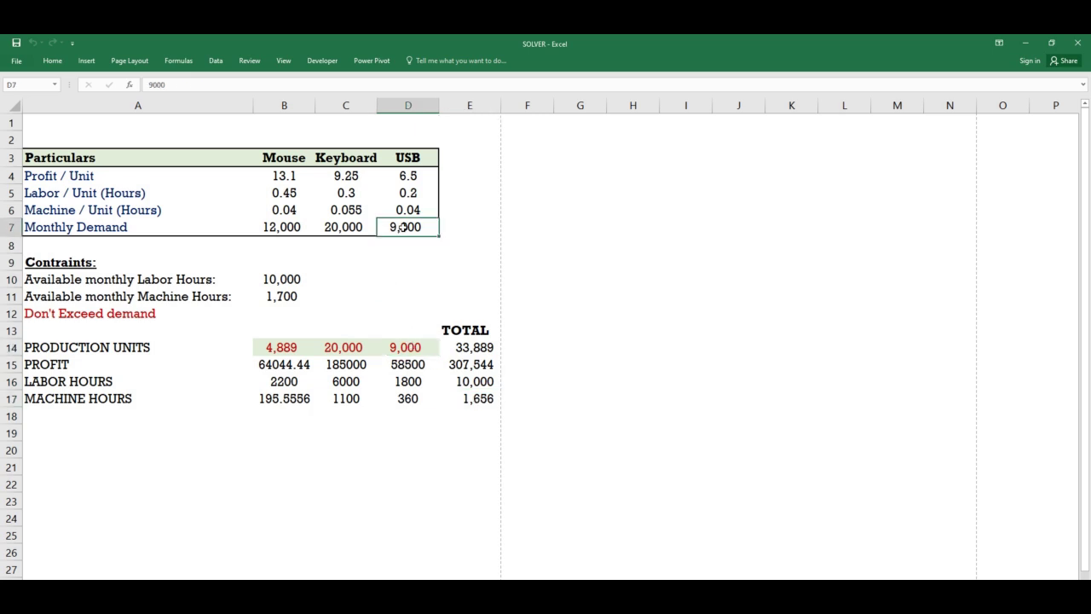
left_click(342, 347)
left_click(333, 228)
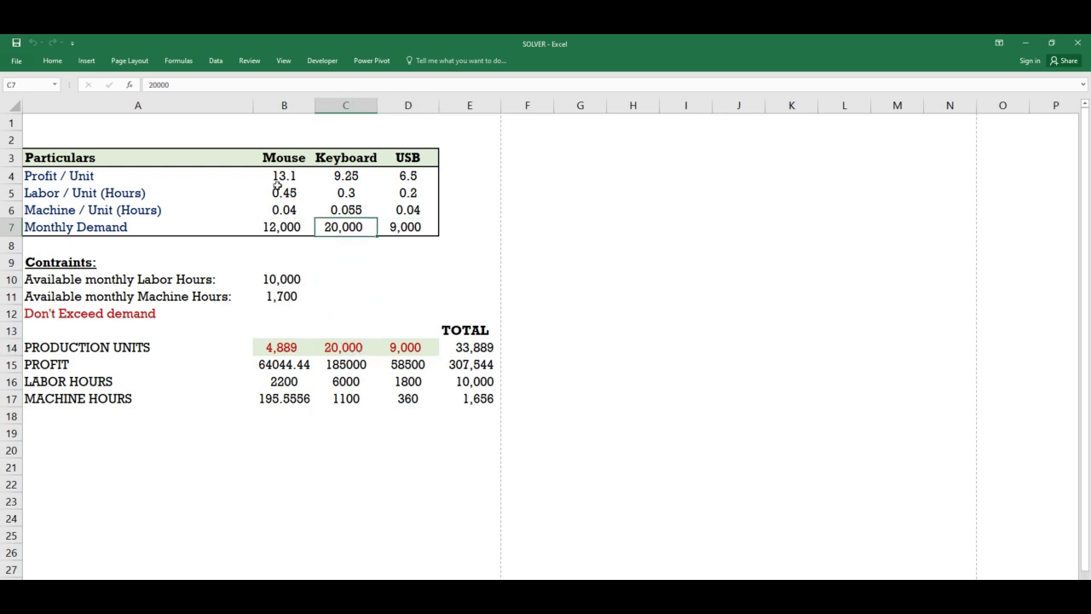
left_click(273, 227)
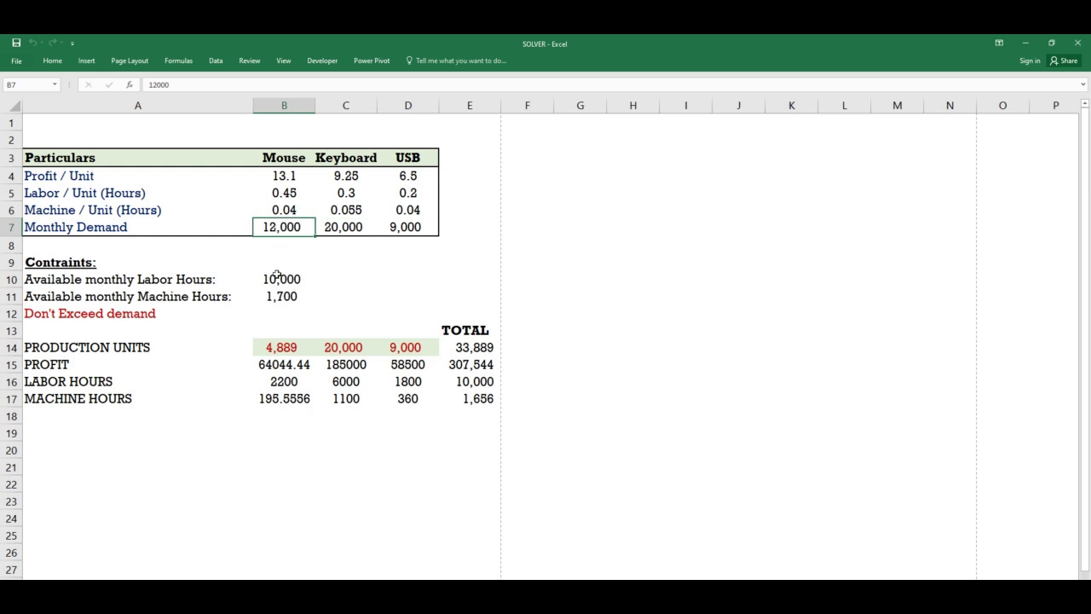
Review the solved production units in B14:D14 and the totals for profit, labor hours and machine hours against the limits in B10:B11.
left_click_drag(278, 274, 282, 294)
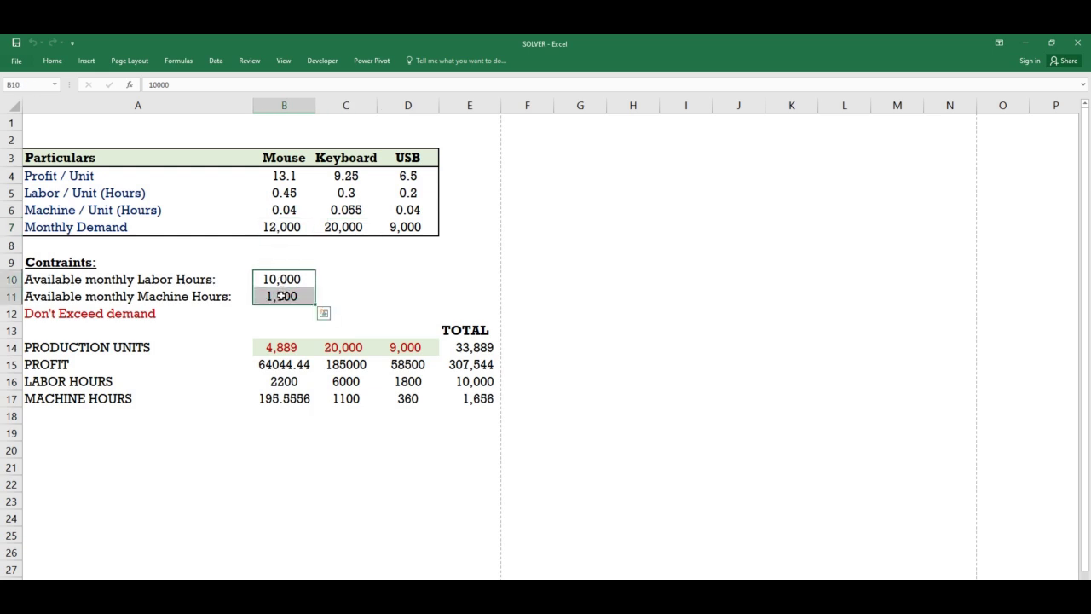
left_click(286, 350)
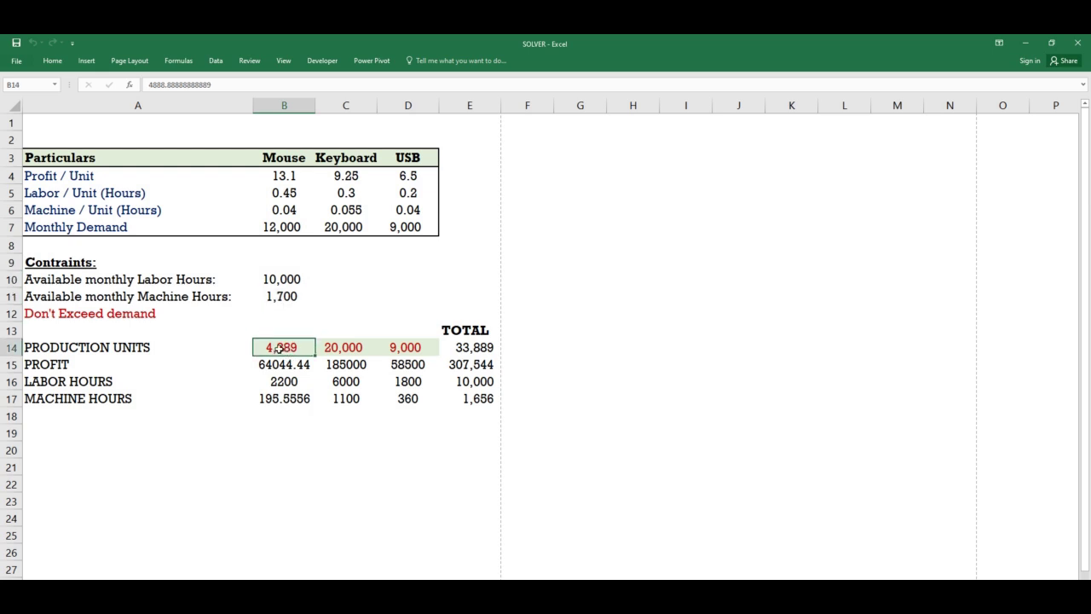
left_click_drag(281, 350, 478, 404)
left_click(442, 421)
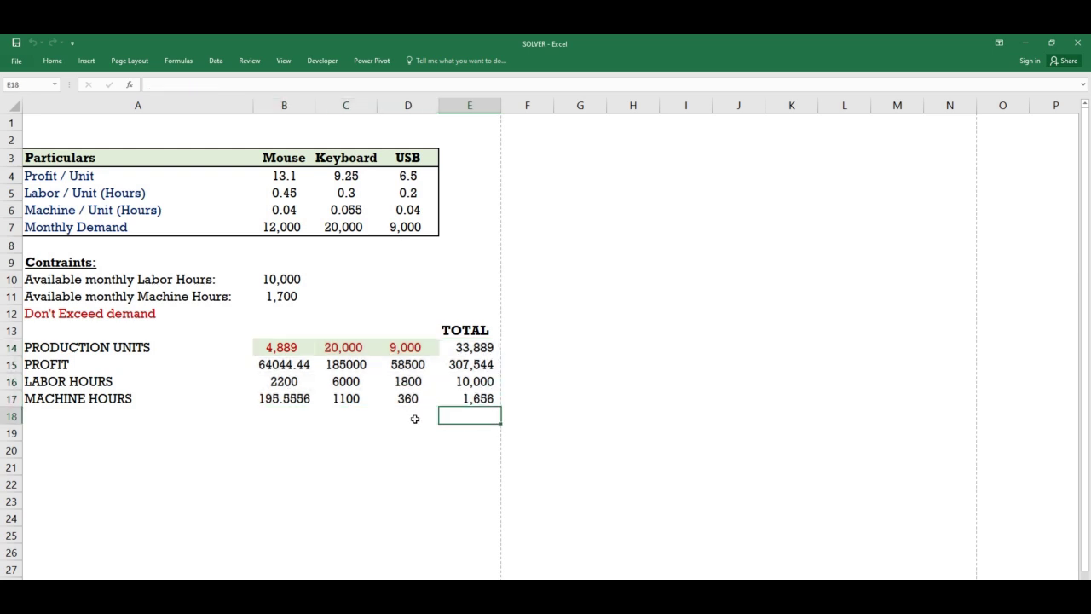
left_click_drag(283, 279, 285, 290)
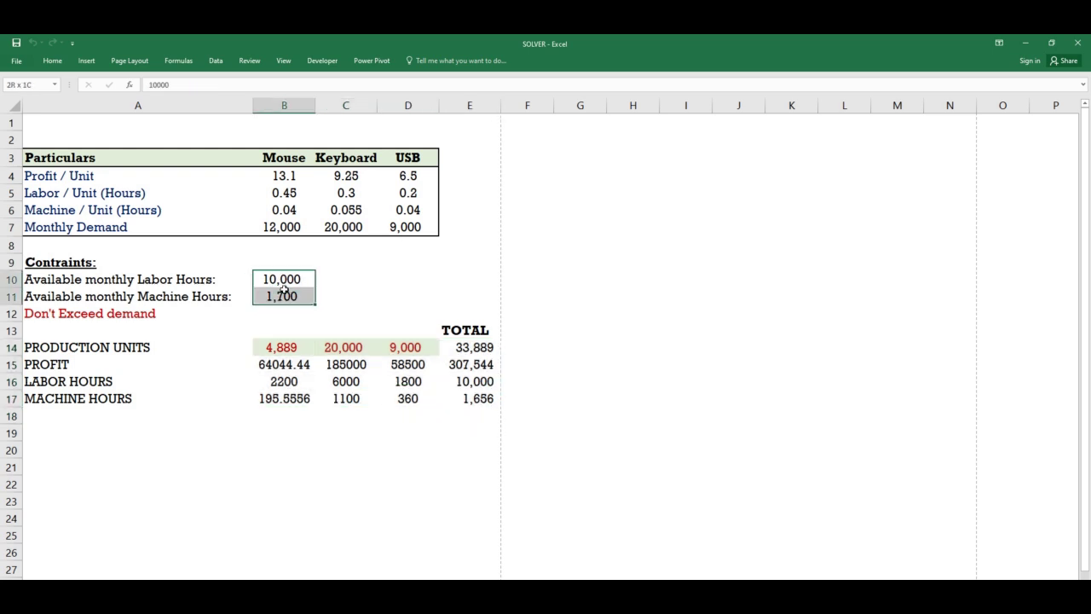
left_click(292, 379)
left_click(265, 347)
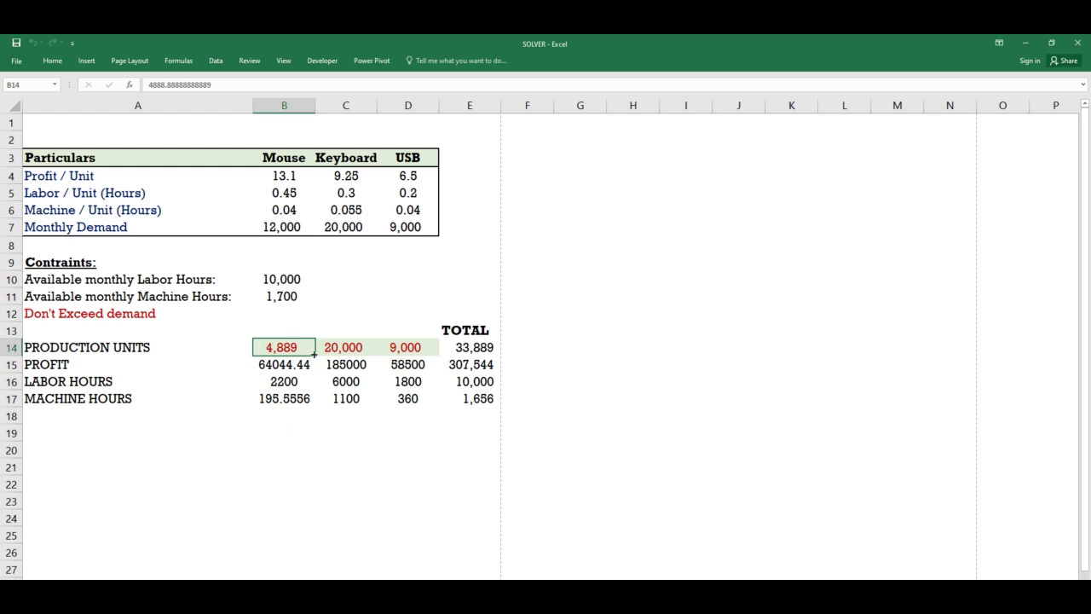
left_click_drag(331, 348, 412, 350)
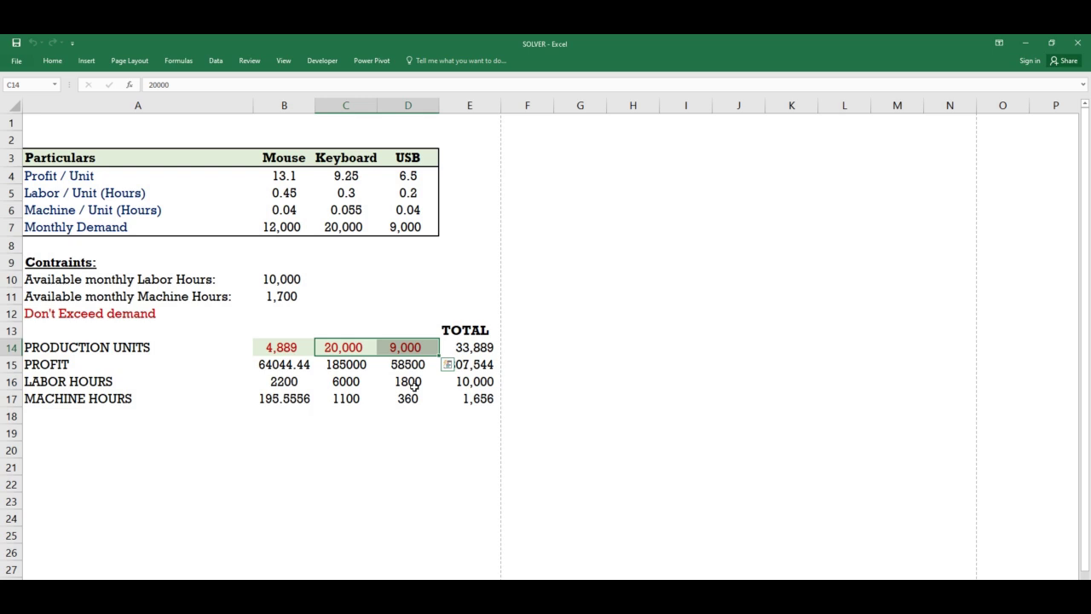
left_click(407, 418)
left_click(459, 366)
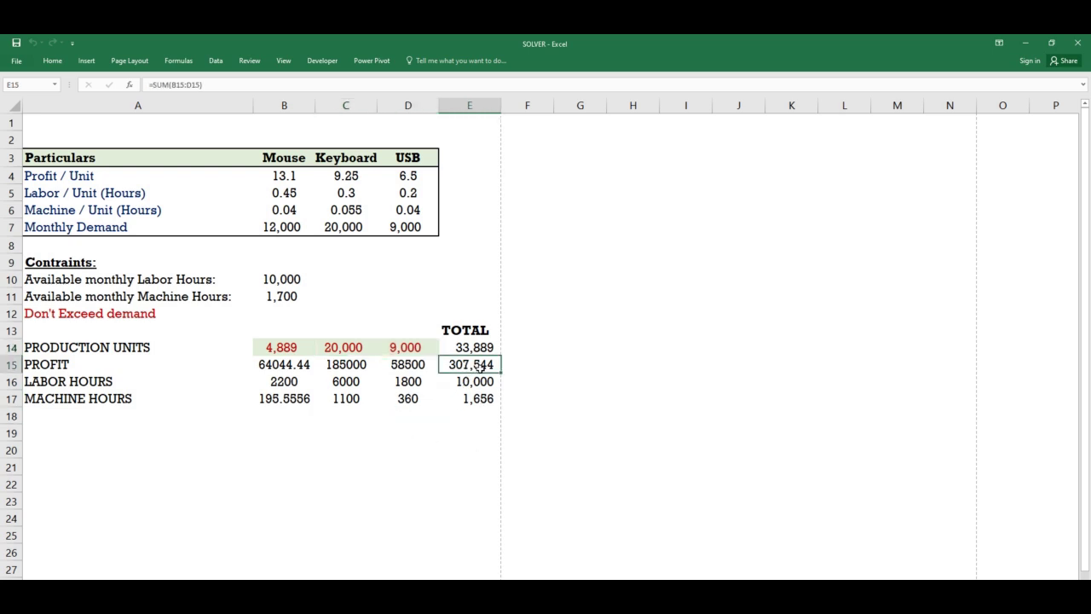
left_click(481, 382)
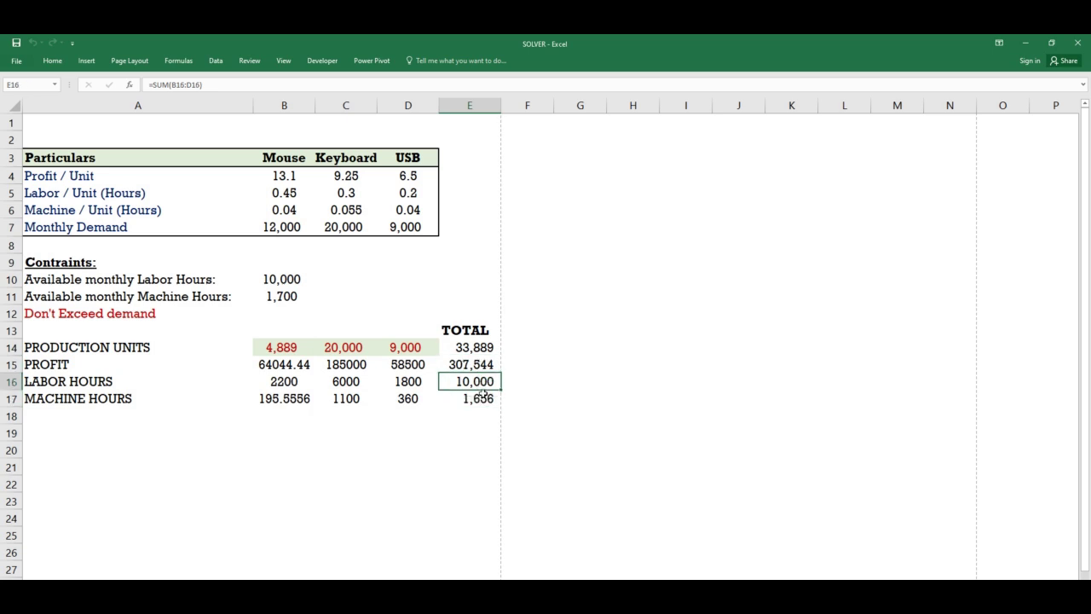
left_click_drag(484, 384, 485, 397)
left_click(419, 419)
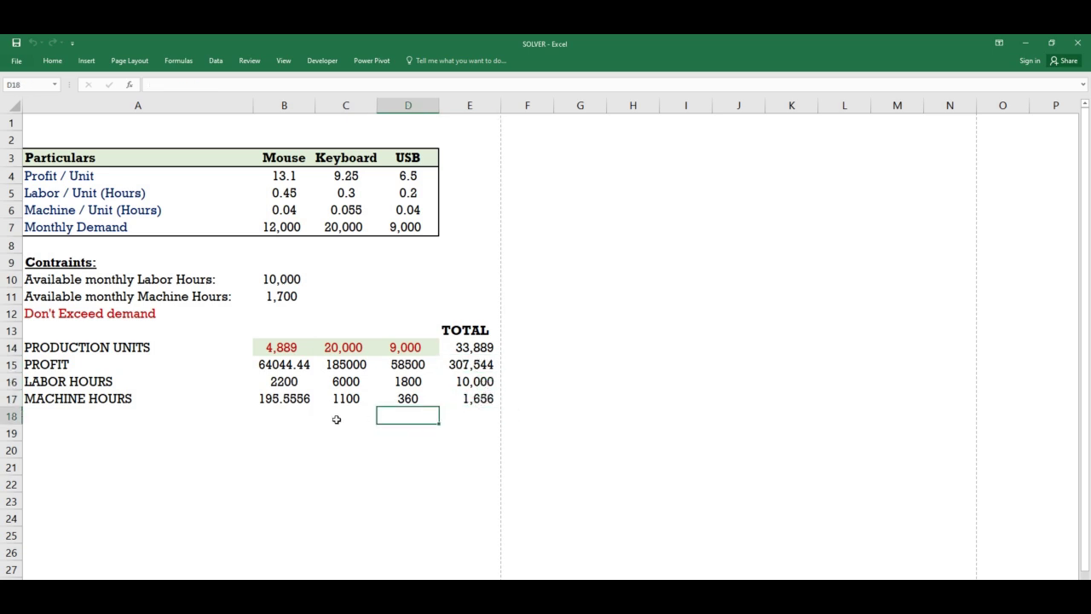
left_click(301, 428)
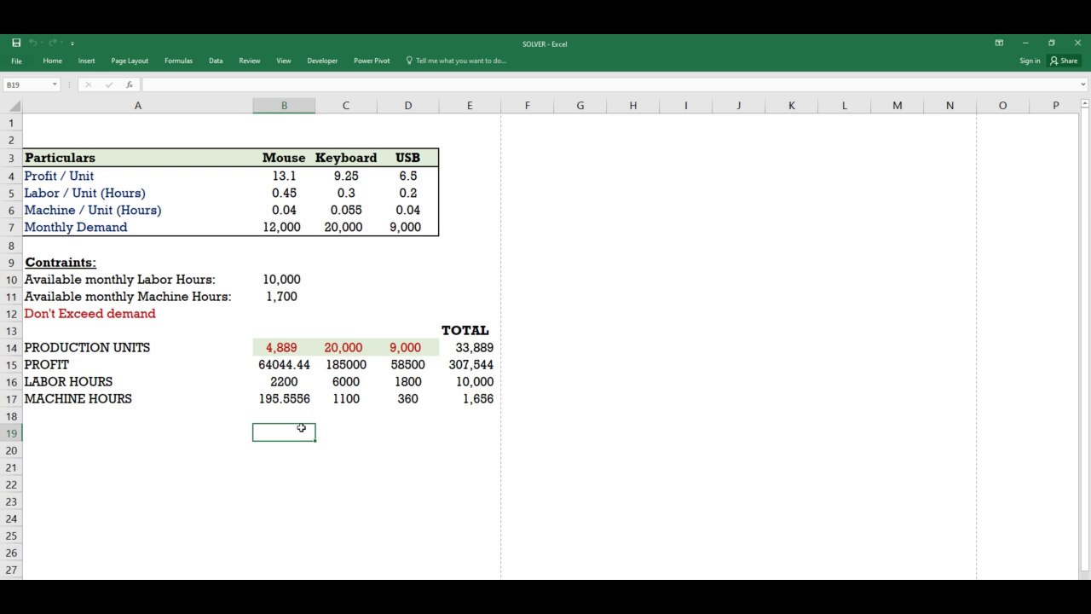